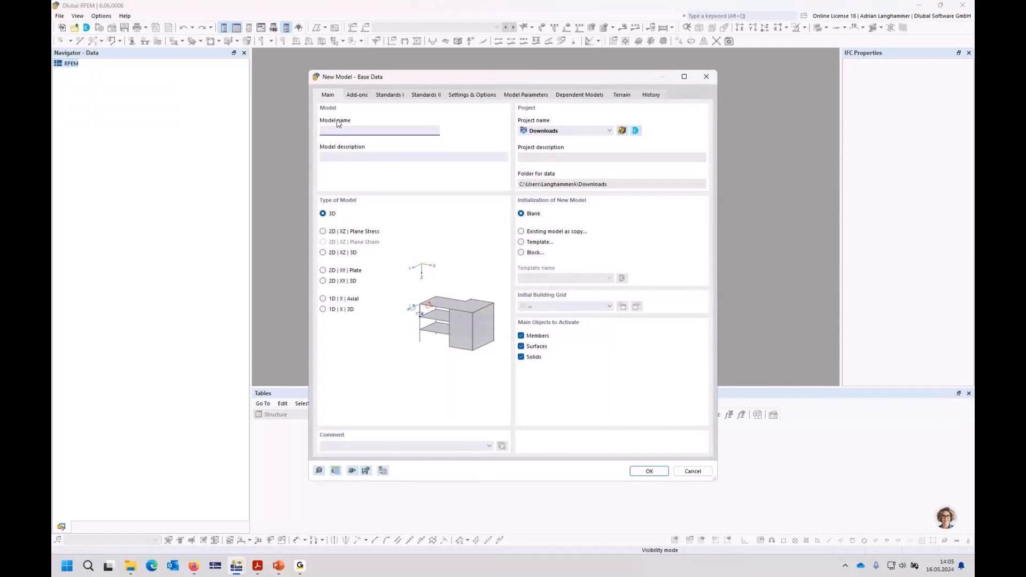
- Create a 3D model named webinar_en with the Construction Stages Analysis (CSA) and Time-Dependent Analysis (TDA) add-ons activated
text(webinar_en)
click(357, 95)
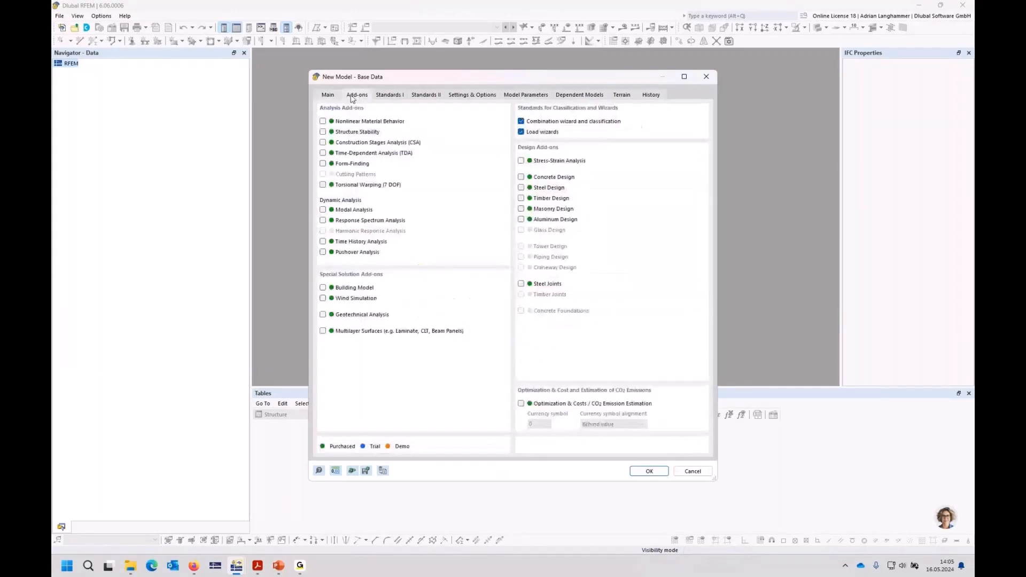
drag(381, 80, 376, 75)
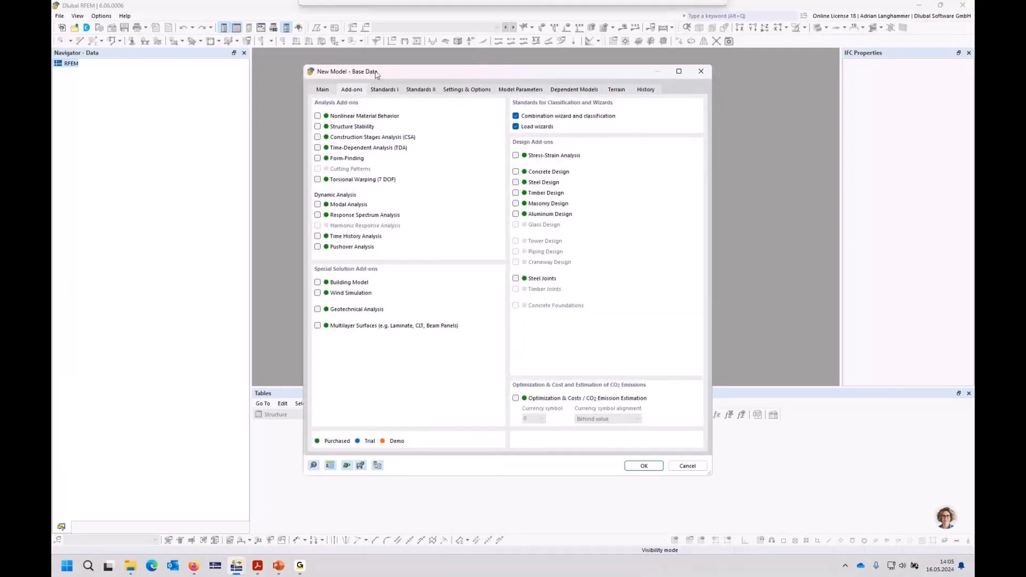
click(318, 137)
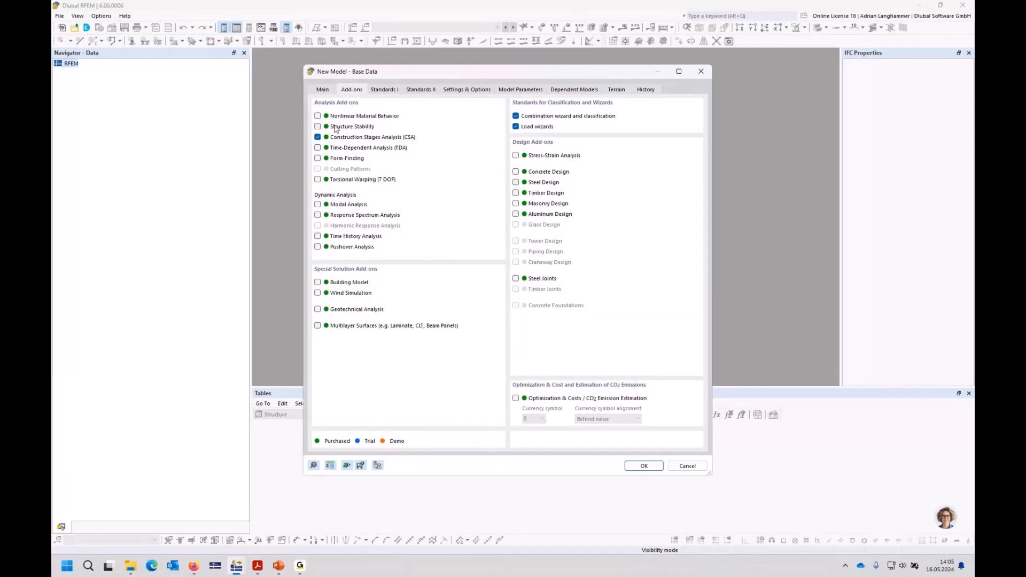
click(318, 148)
click(644, 466)
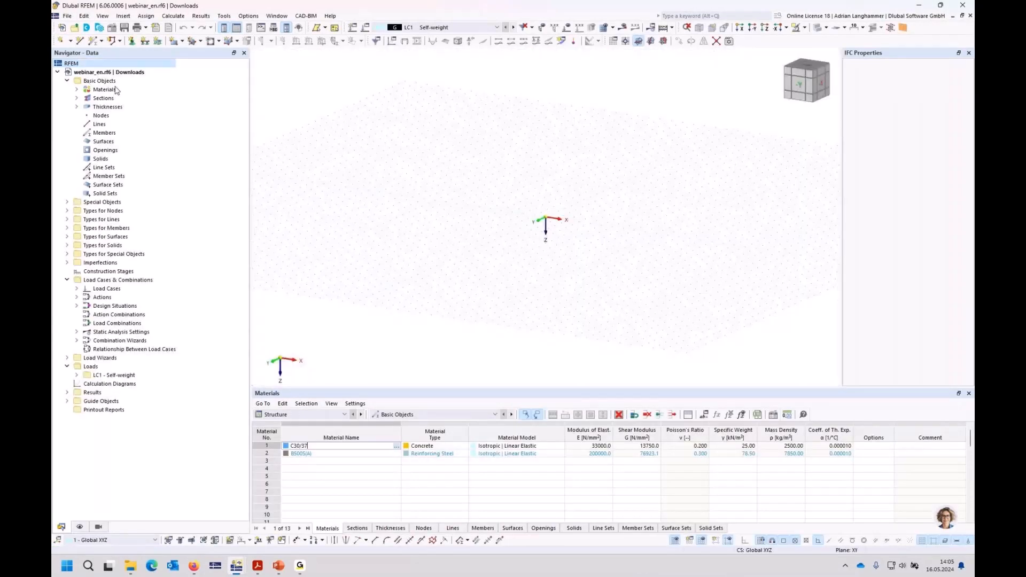
- Set up a new beam member with a new rectangular section R_M1 1000/200 in C30/37 concrete
ctrl+middle_drag(430, 206, 455, 212)
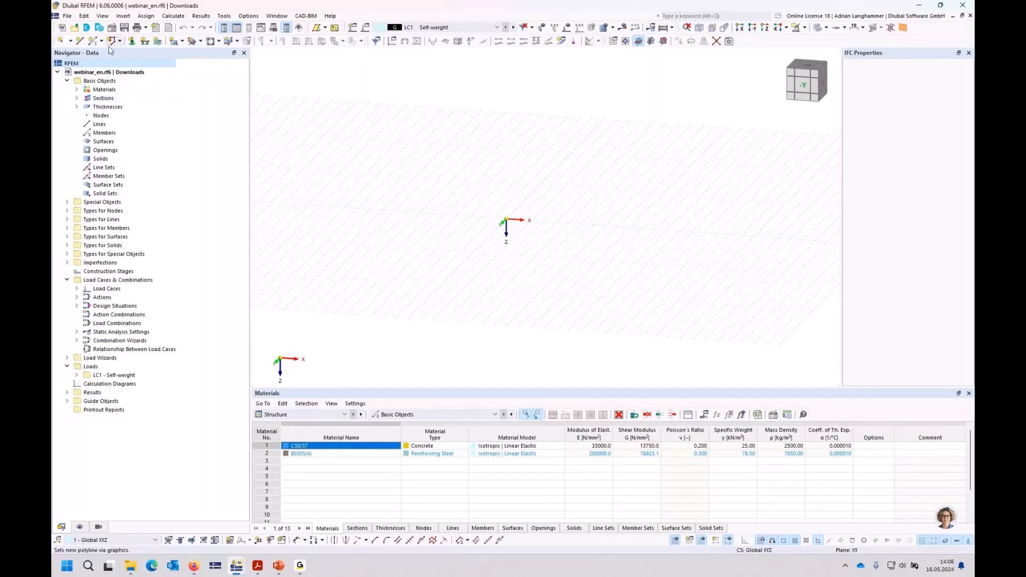
click(94, 42)
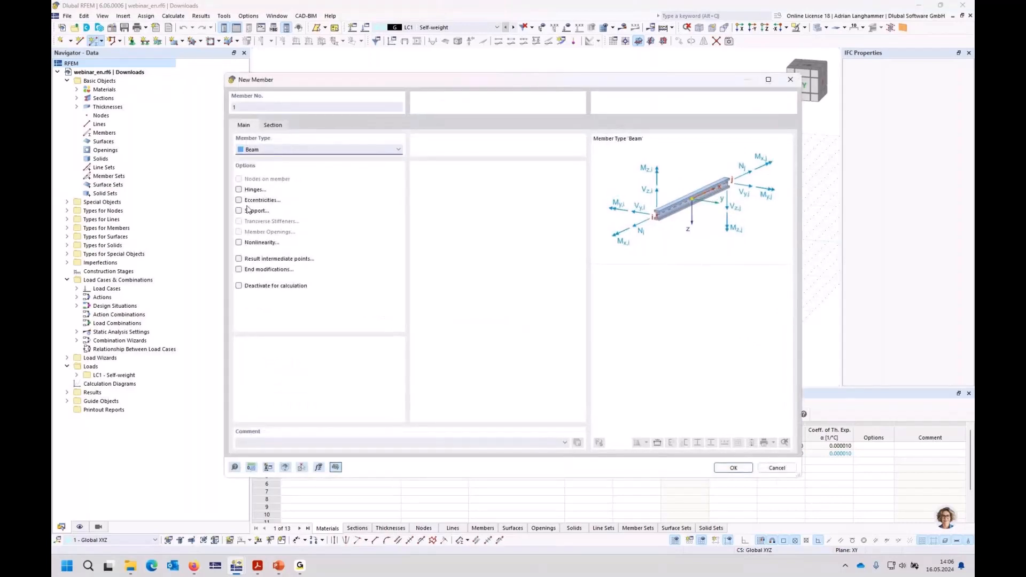
click(273, 125)
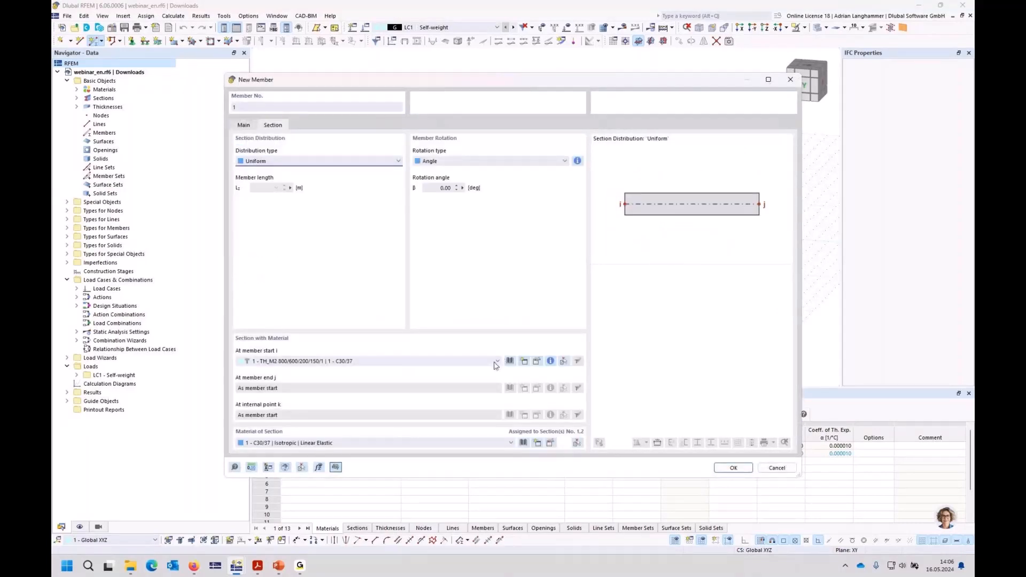
click(495, 362)
click(488, 360)
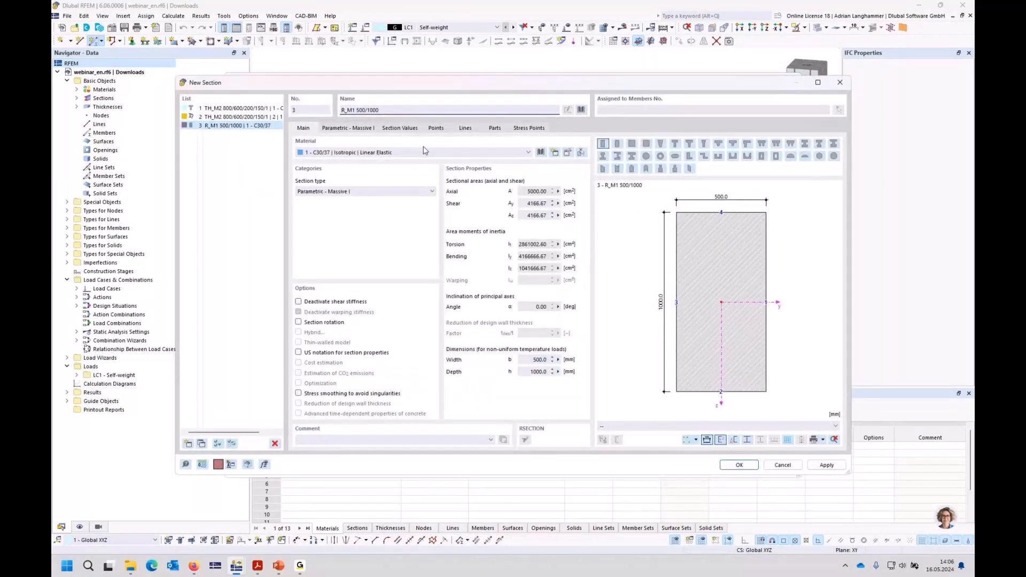
double_click(360, 111)
text(1000)
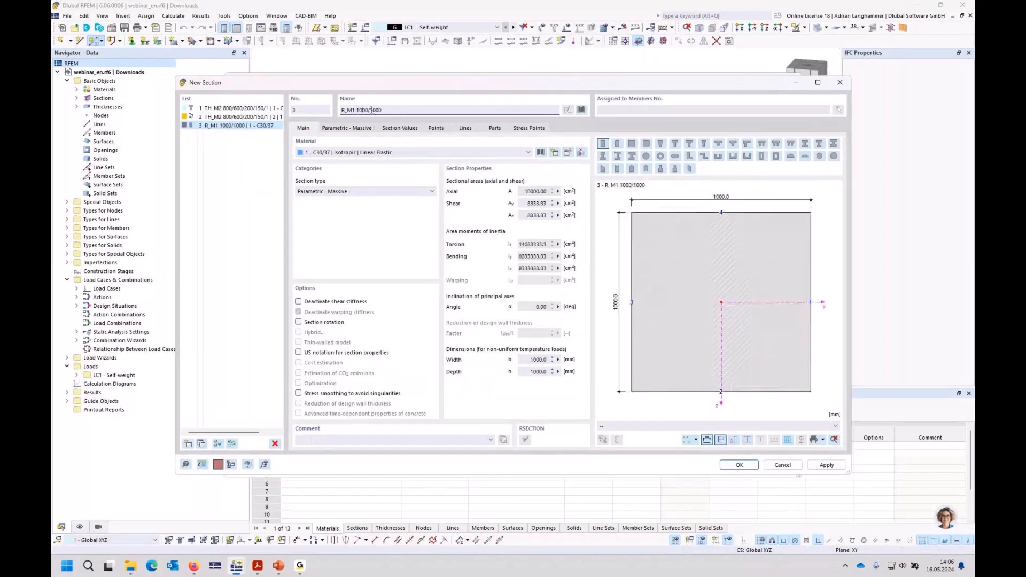
drag(373, 109, 375, 110)
text(2)
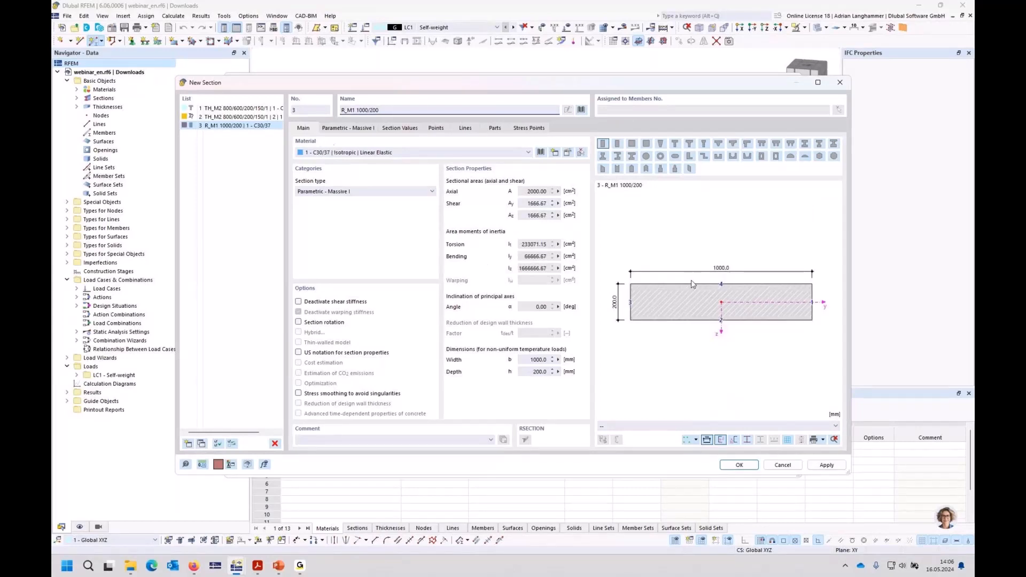
click(740, 465)
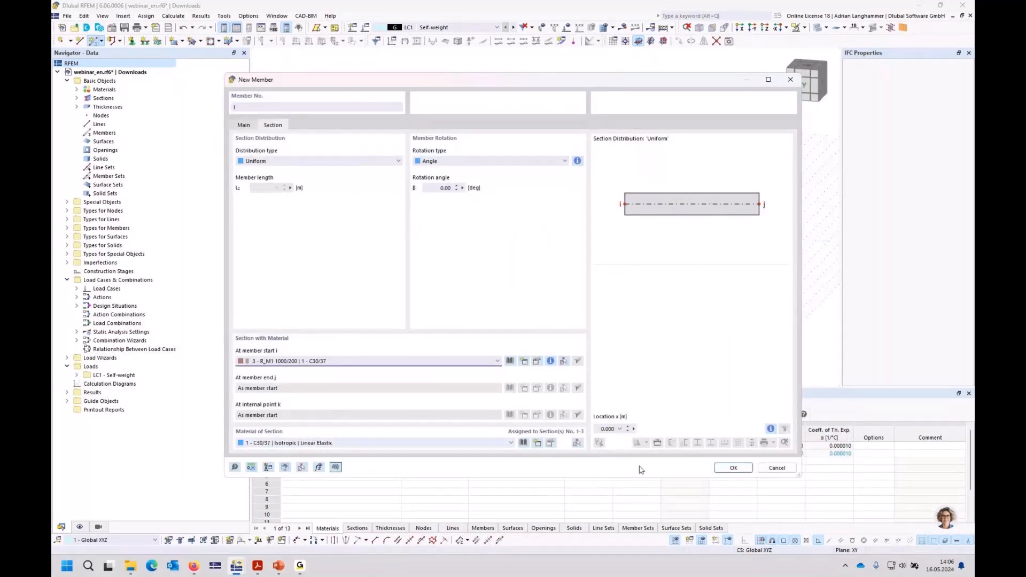
click(734, 469)
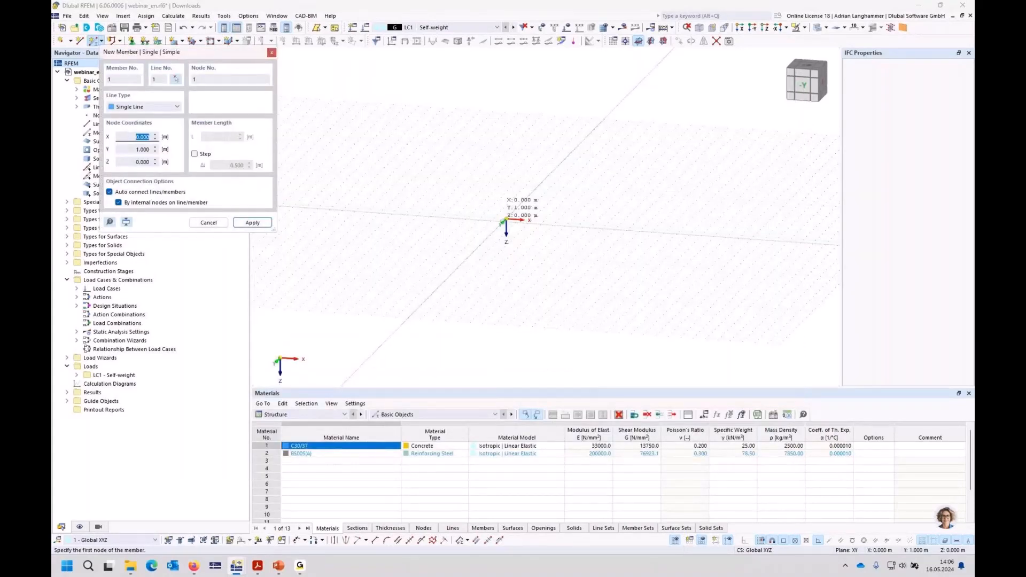
- Draw two consecutive 5 m beam members along the X axis, from the origin through X = 5 m to X = 10 m
click(506, 220)
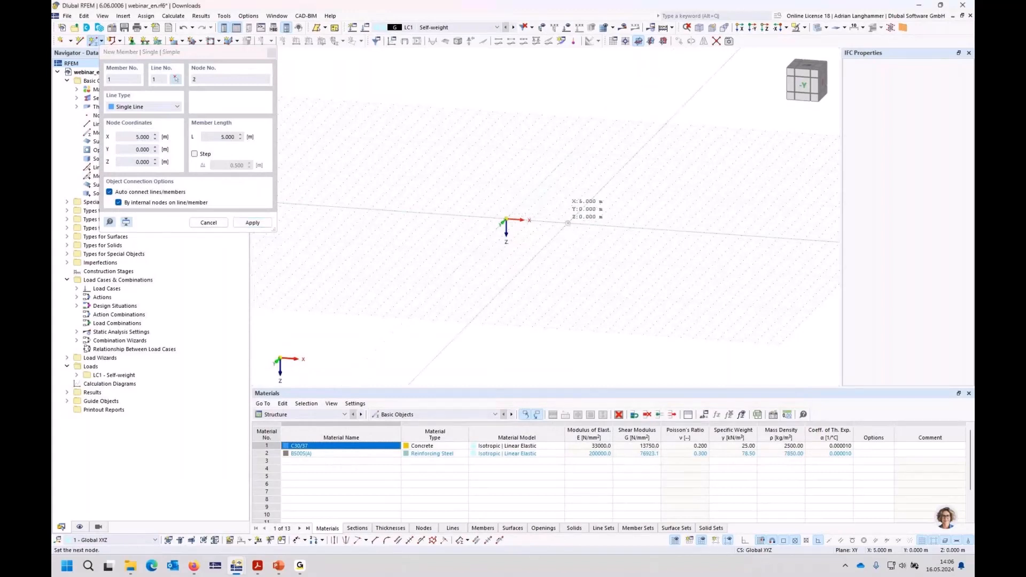
click(568, 223)
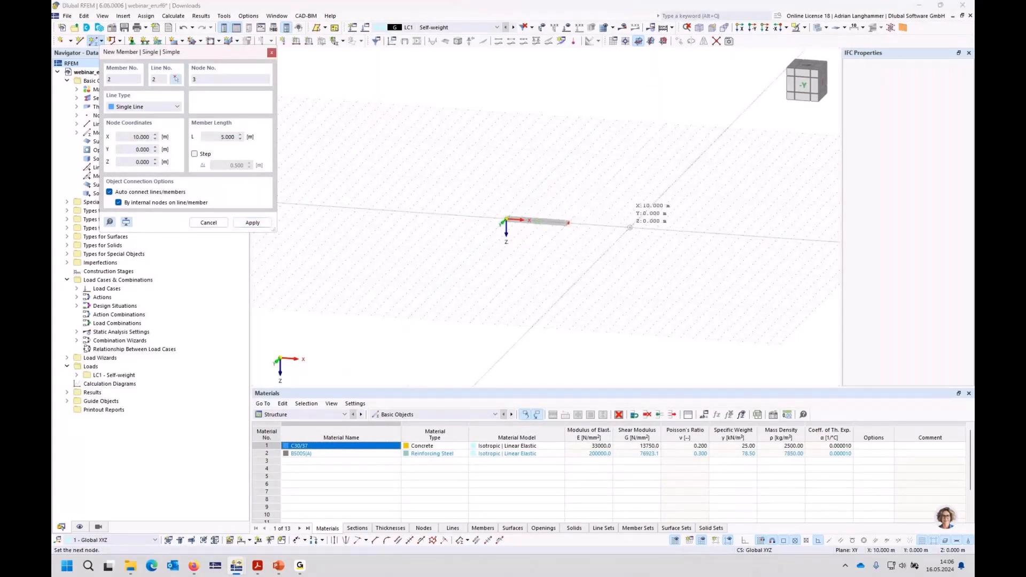
click(630, 227)
key(Escape)
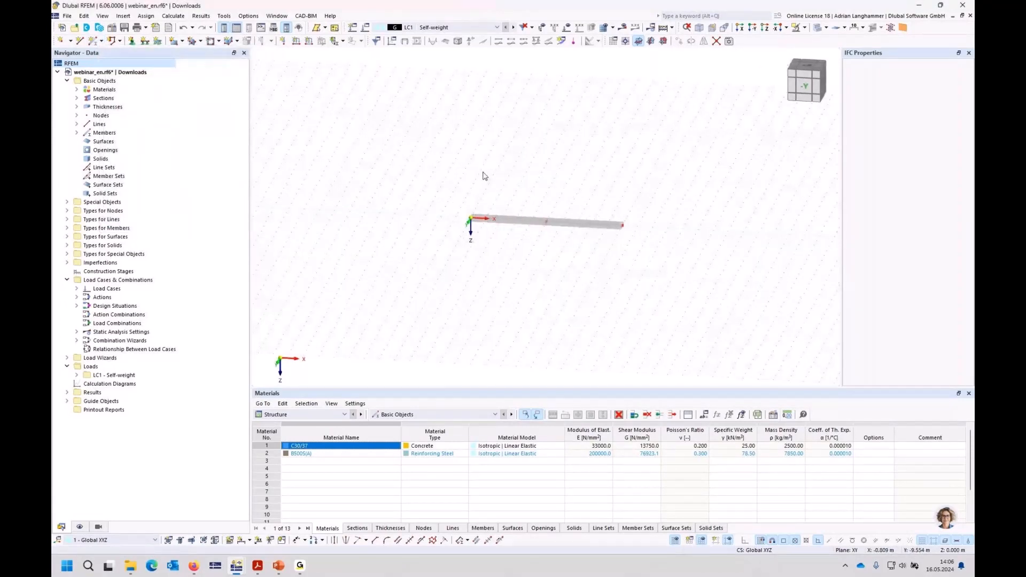
- Create a nodal support fixed in uX, uY, uZ, φX and φZ and assign it to the beam's start node at the origin
middle_drag(491, 199, 446, 194)
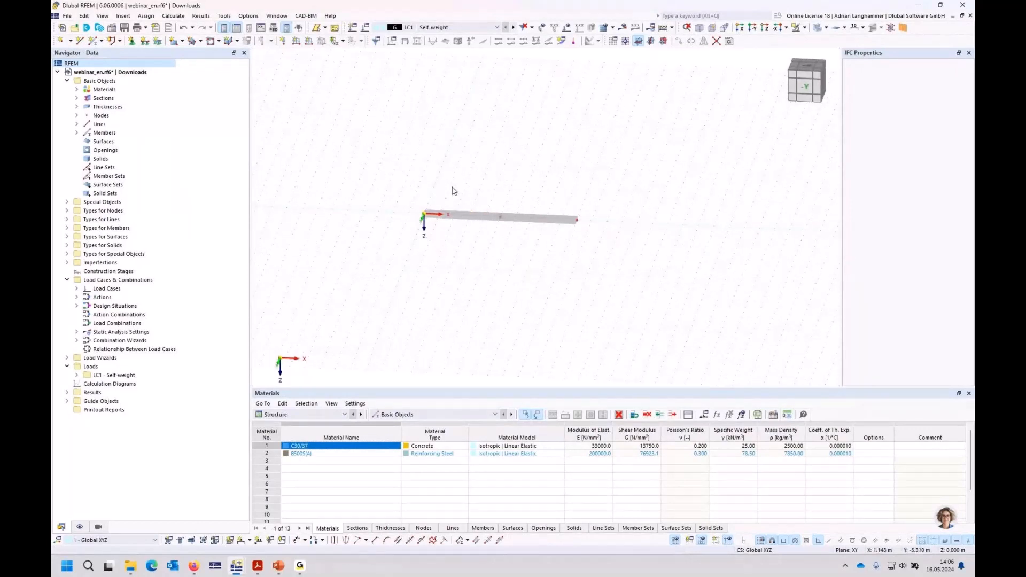
scroll(472, 201, up, 2)
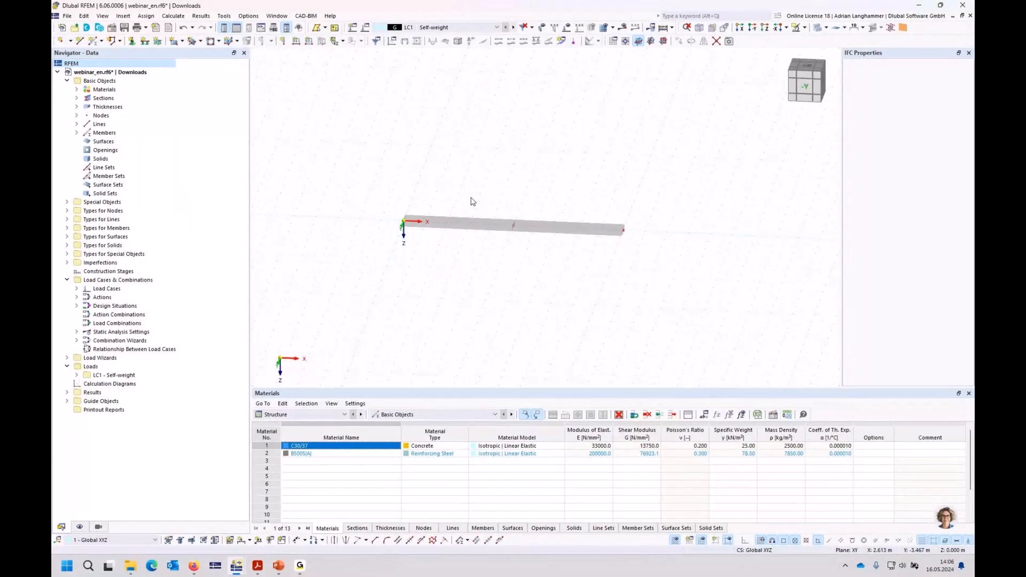
click(132, 41)
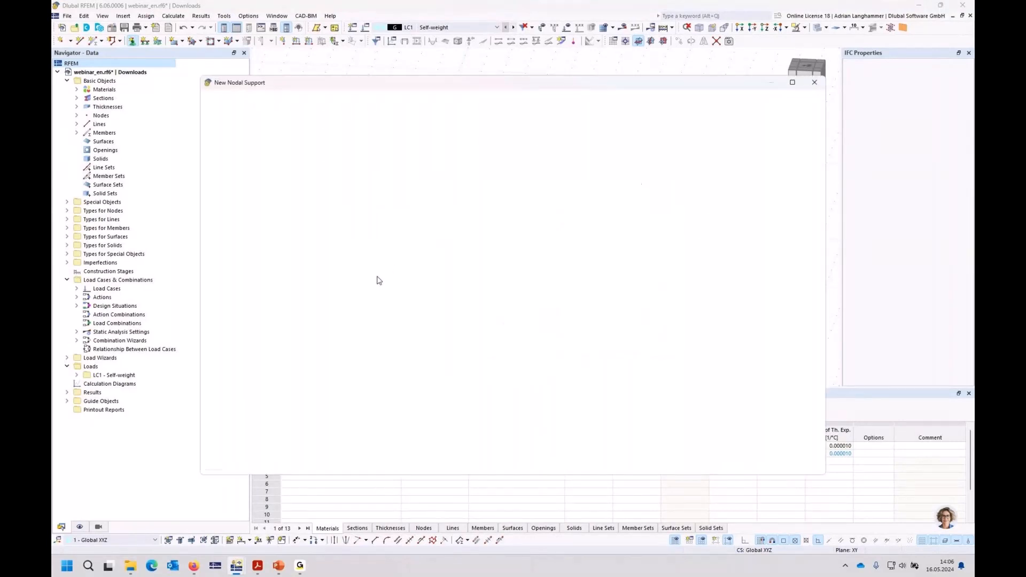
click(321, 243)
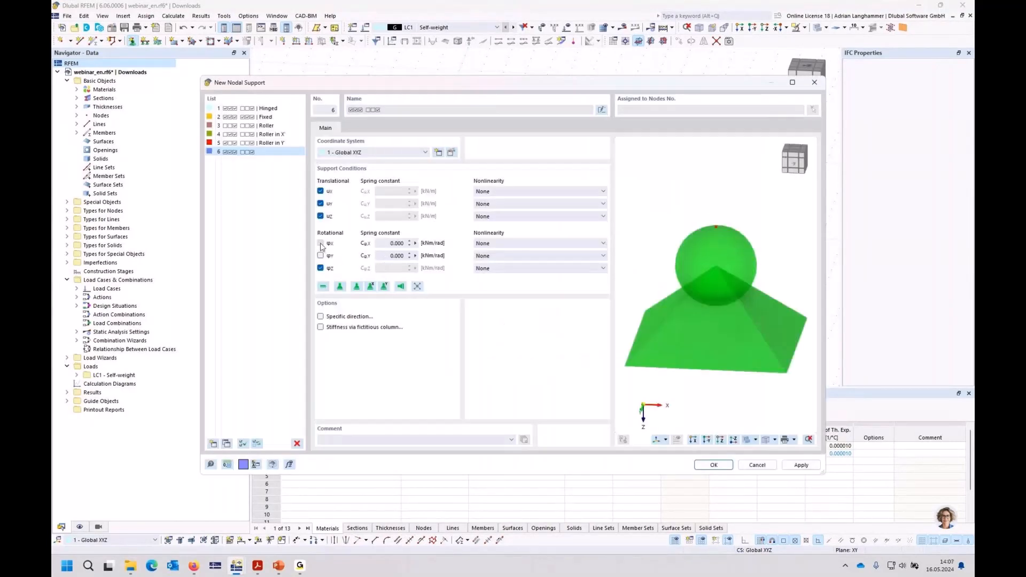
click(702, 466)
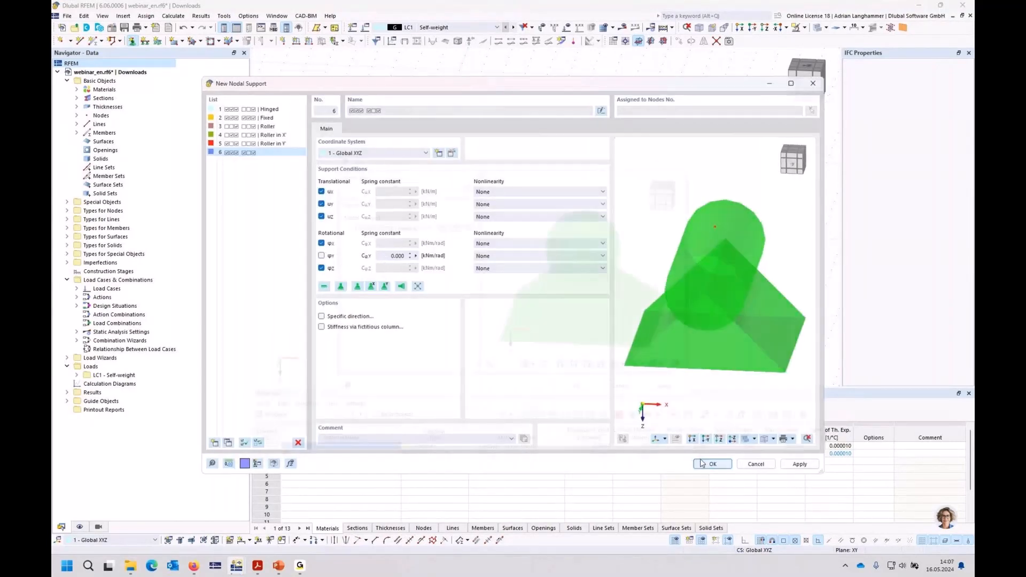
click(575, 383)
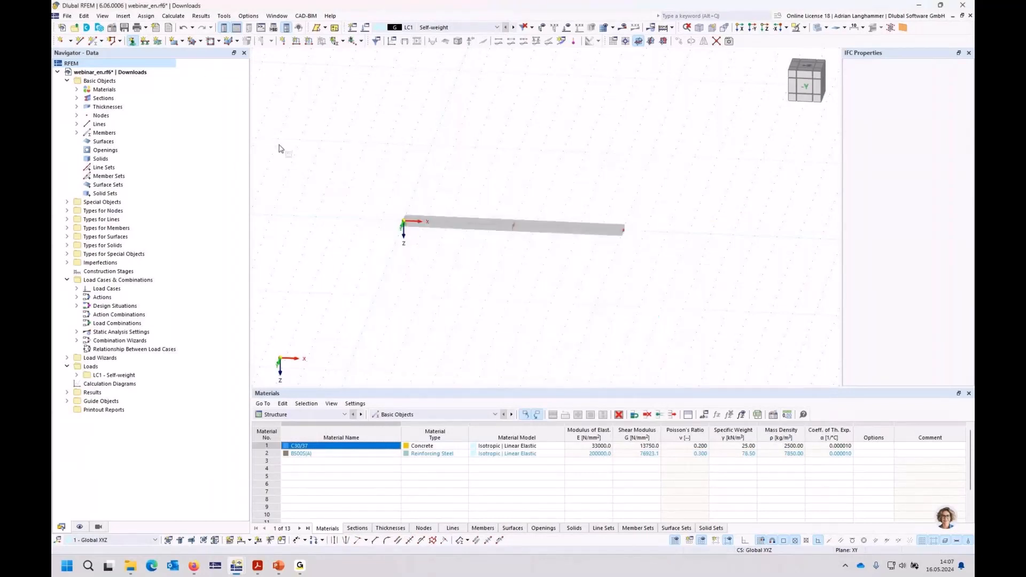
key(Escape)
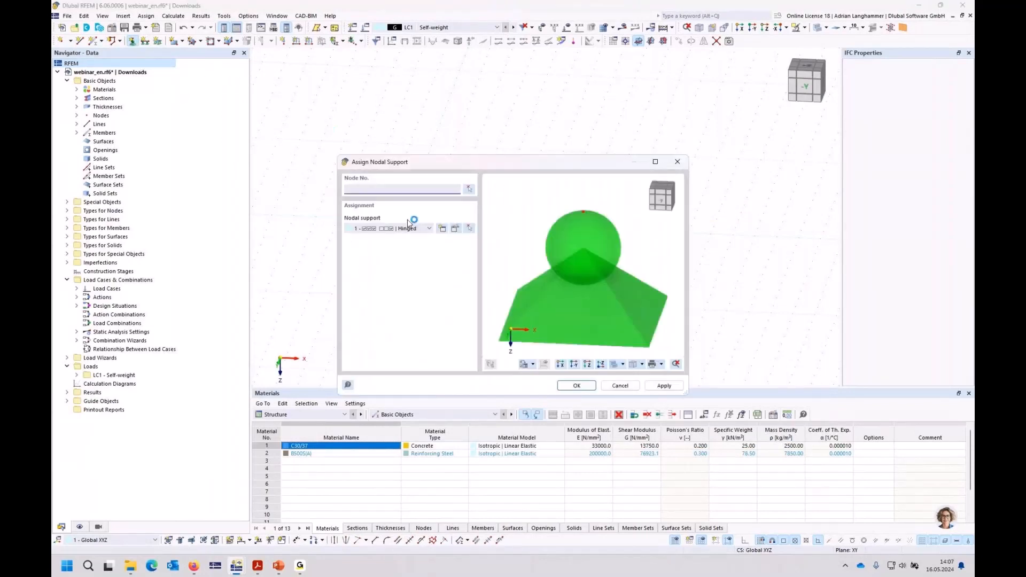
- Create a second nodal support with uX free and φX restrained, and assign it to the middle and end nodes of the beam
click(443, 229)
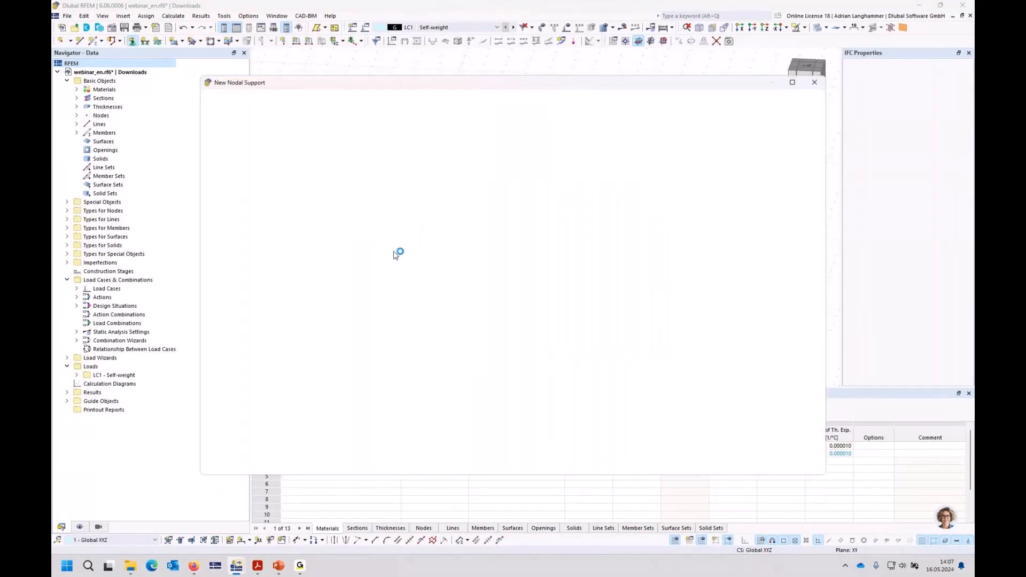
click(320, 243)
click(320, 191)
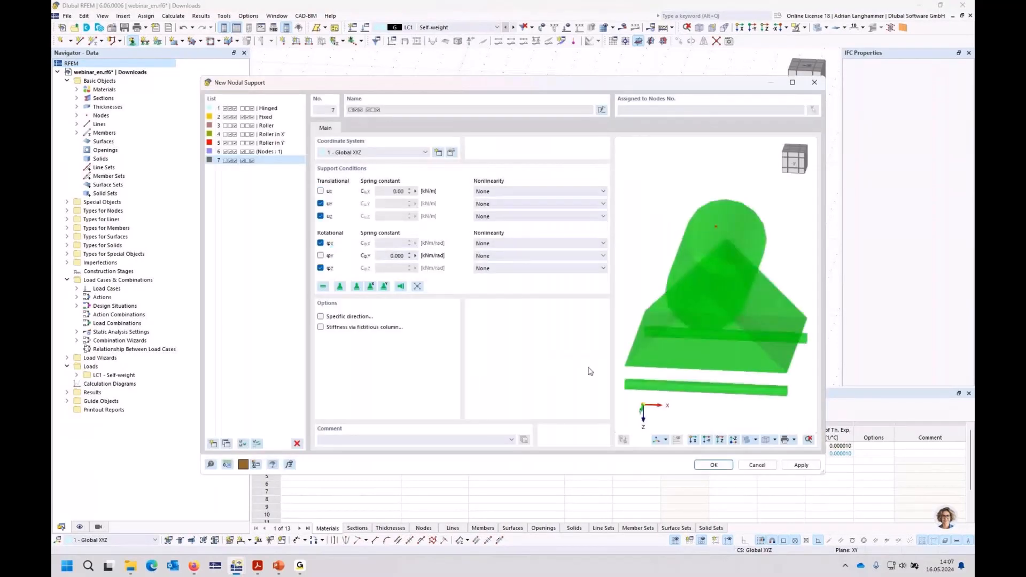
click(714, 465)
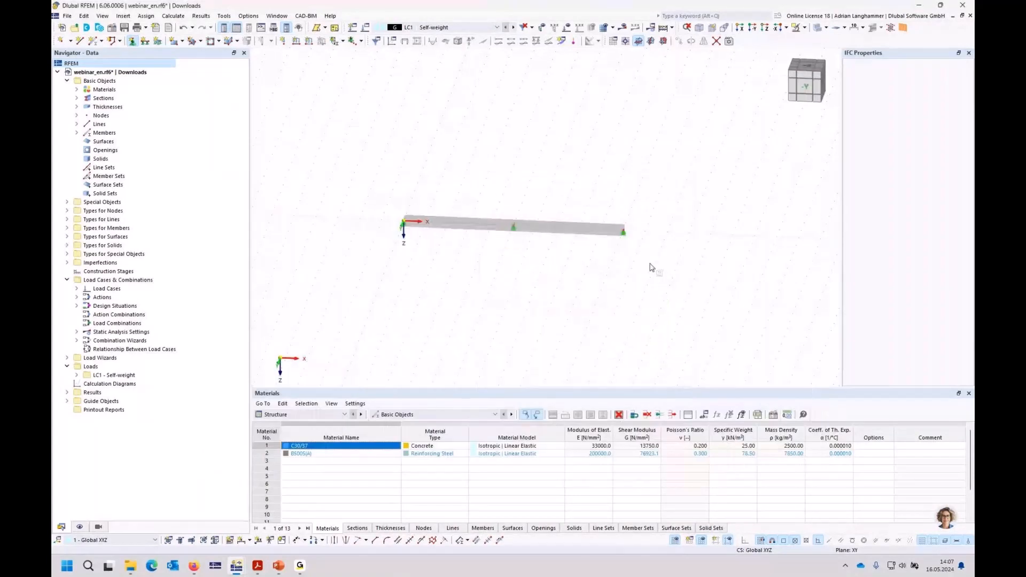
- Enlarge the display size of the nodal support symbols
scroll(629, 260, up, 3)
right_click(619, 219)
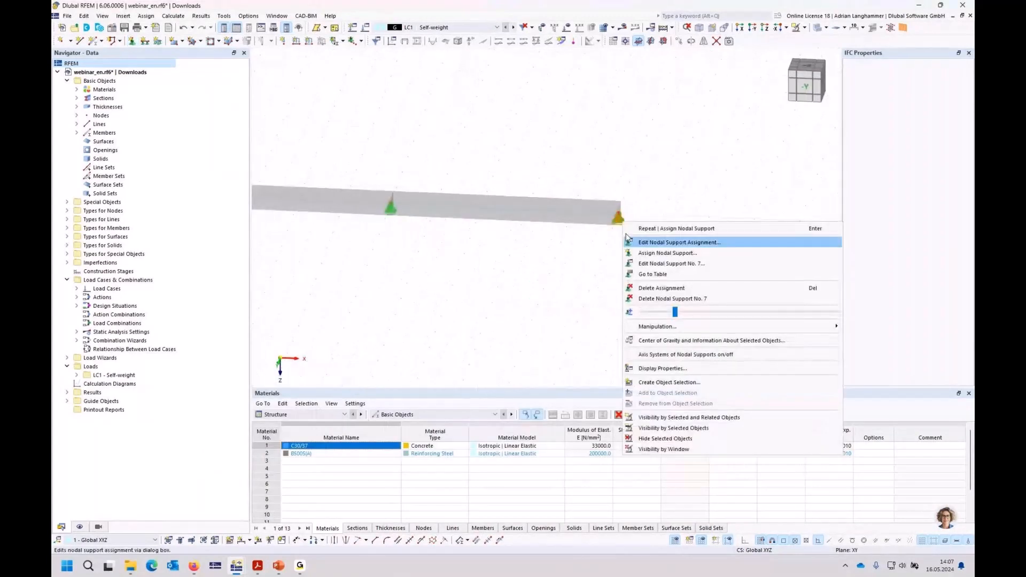
drag(680, 314, 717, 314)
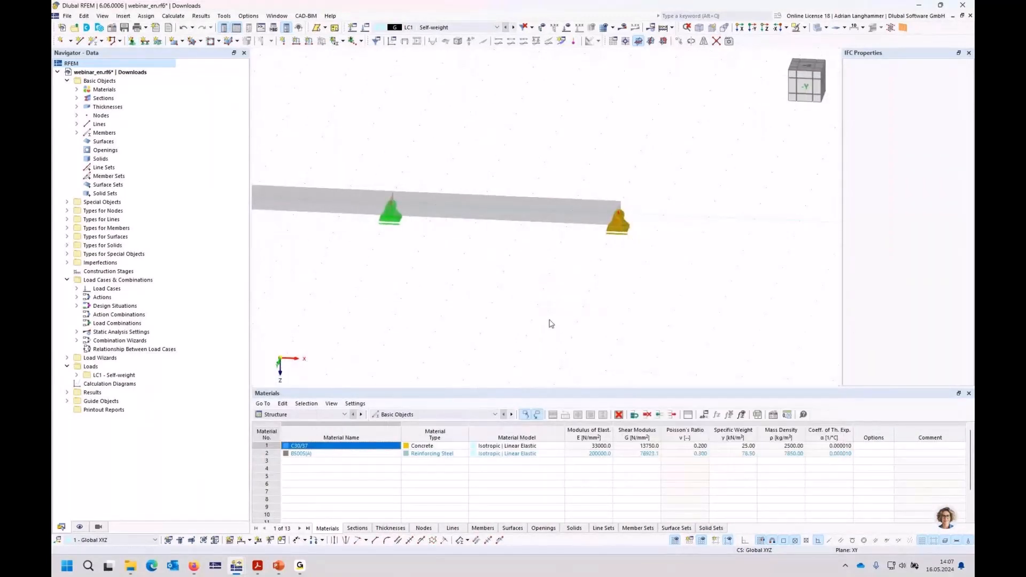
middle_drag(495, 299, 614, 275)
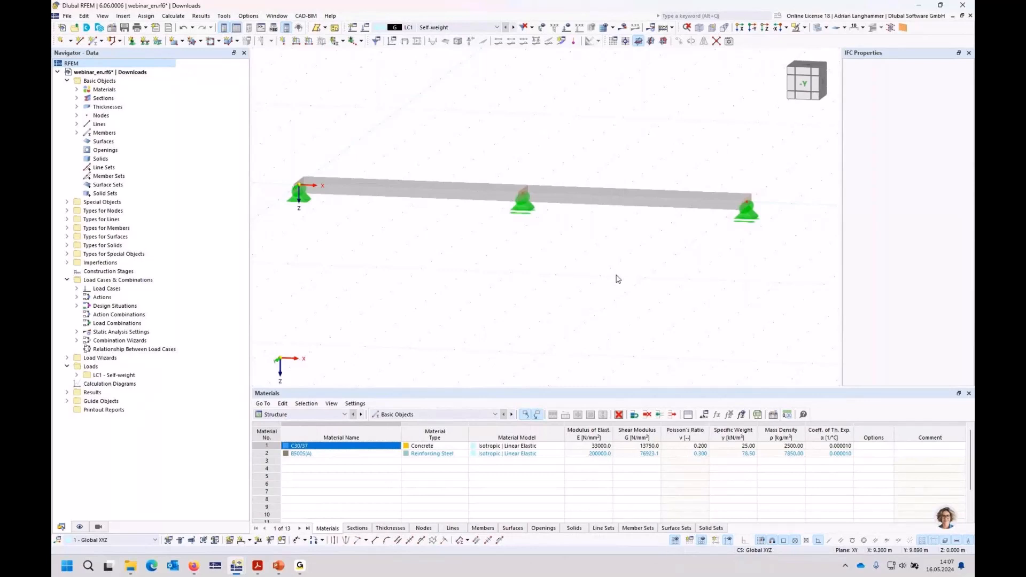
- Activate creep in the C30/37 concrete's time-dependent properties and view the creep coefficient diagram for section R_M1 1000/200
click(77, 90)
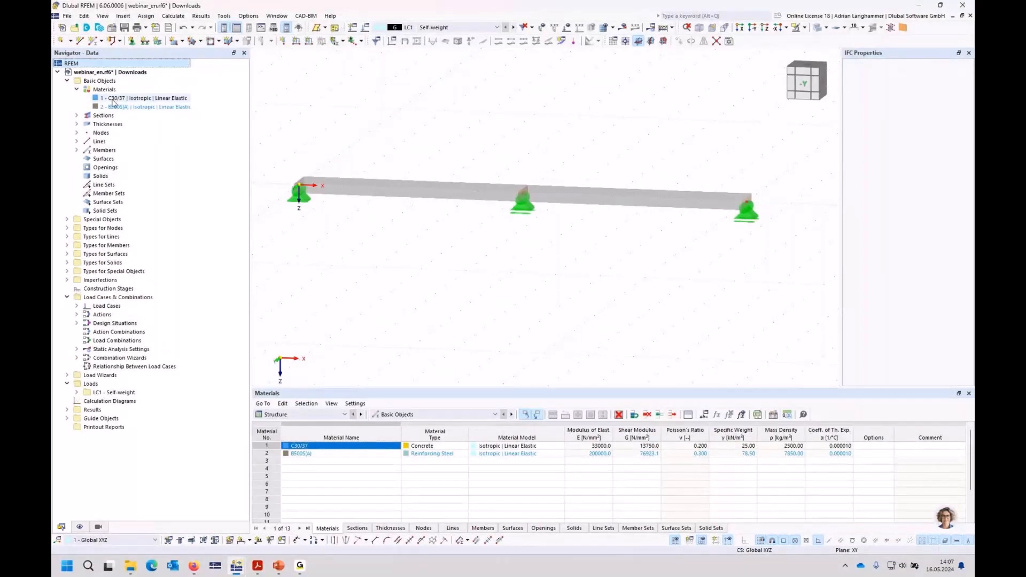
double_click(113, 100)
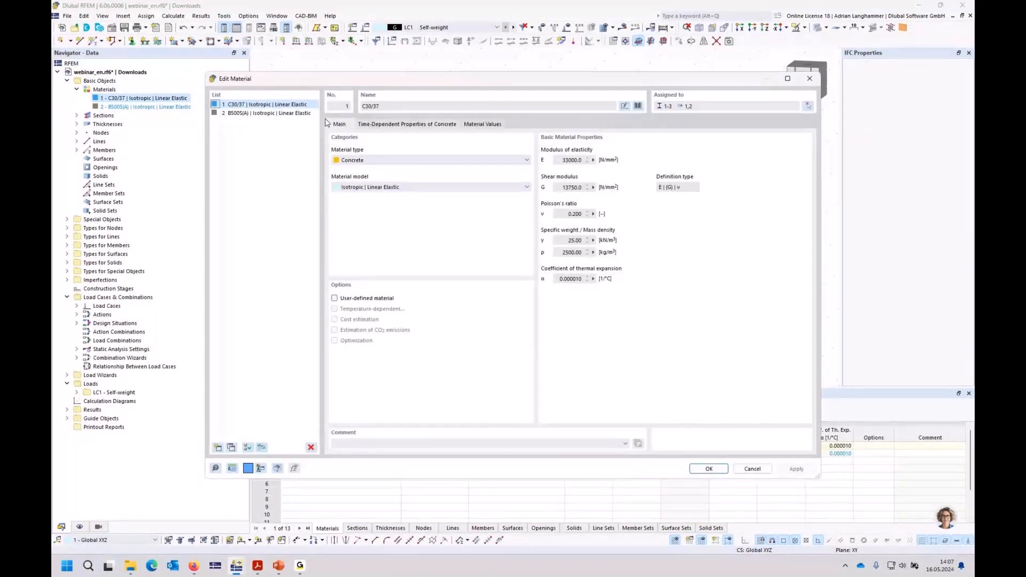
click(370, 125)
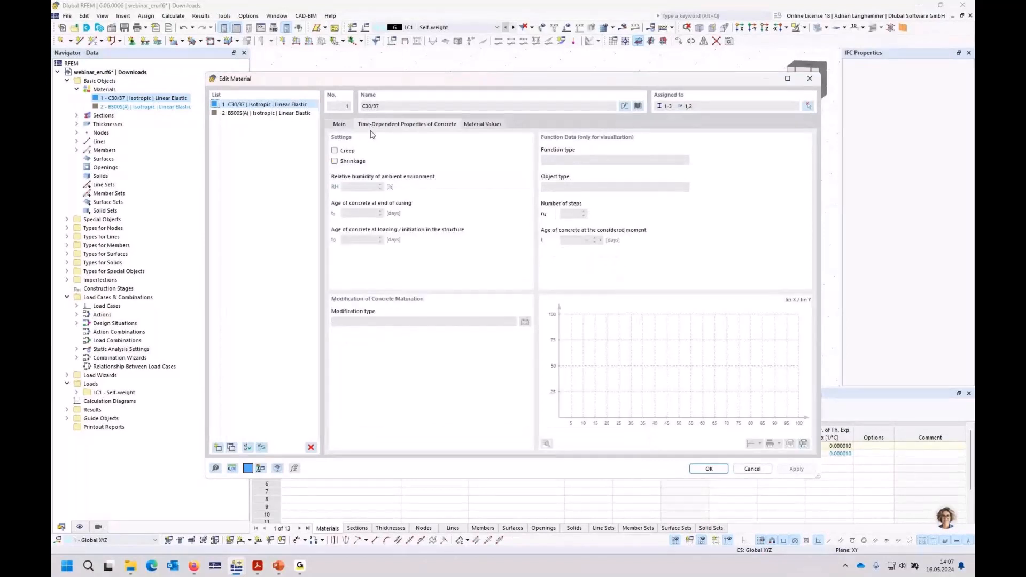
click(351, 151)
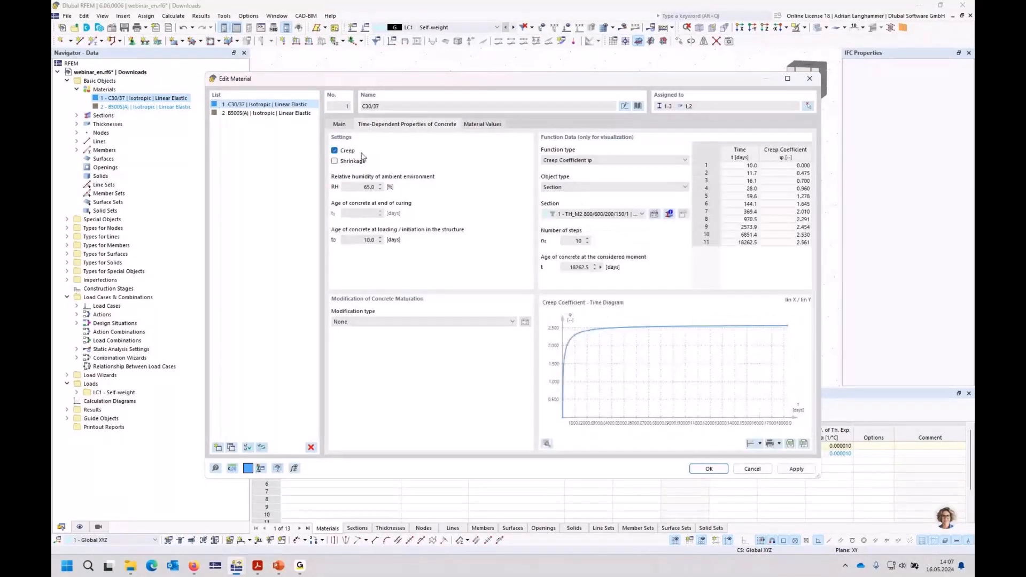
click(593, 213)
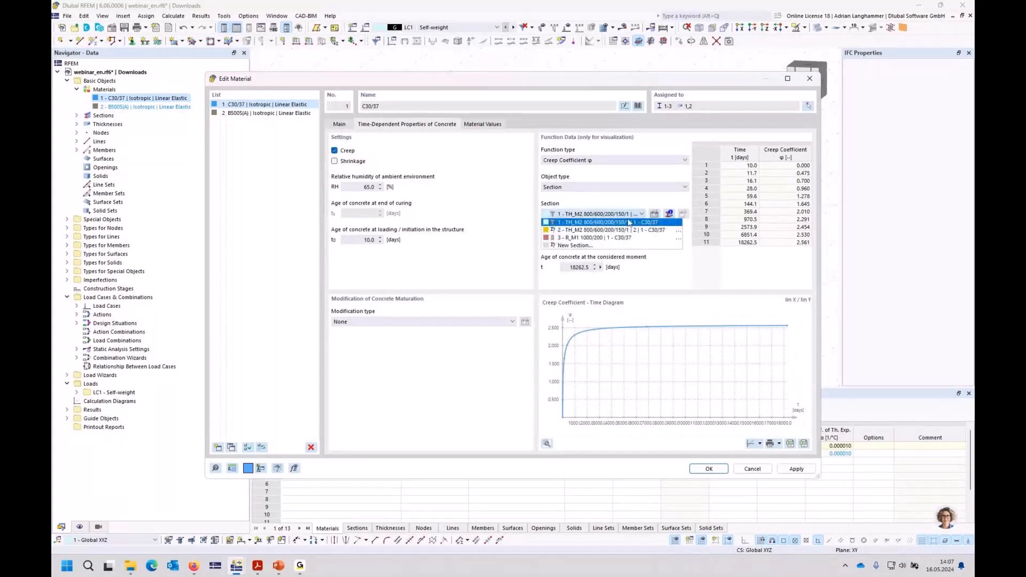
click(588, 244)
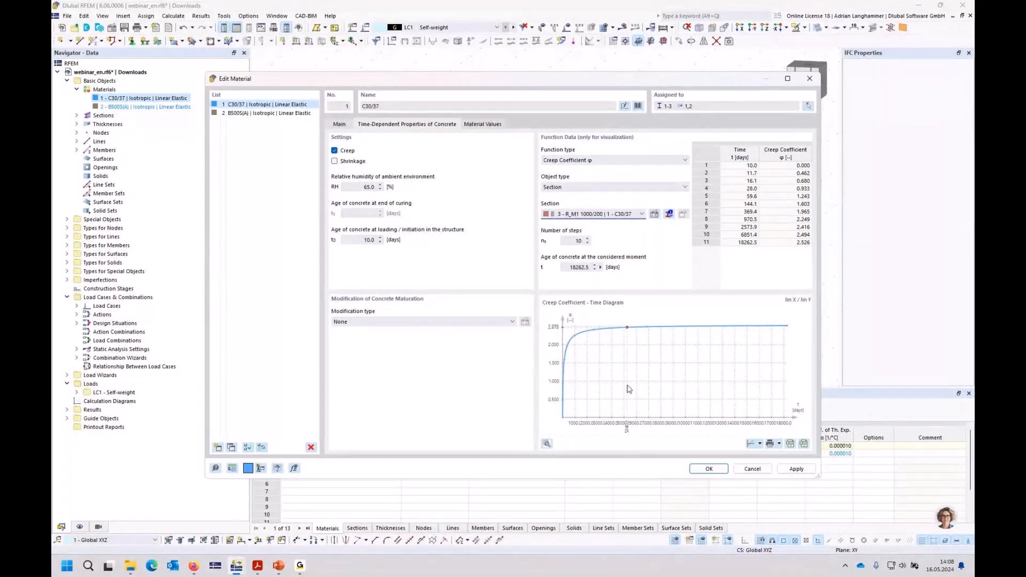
mouse_move(565, 399)
click(709, 469)
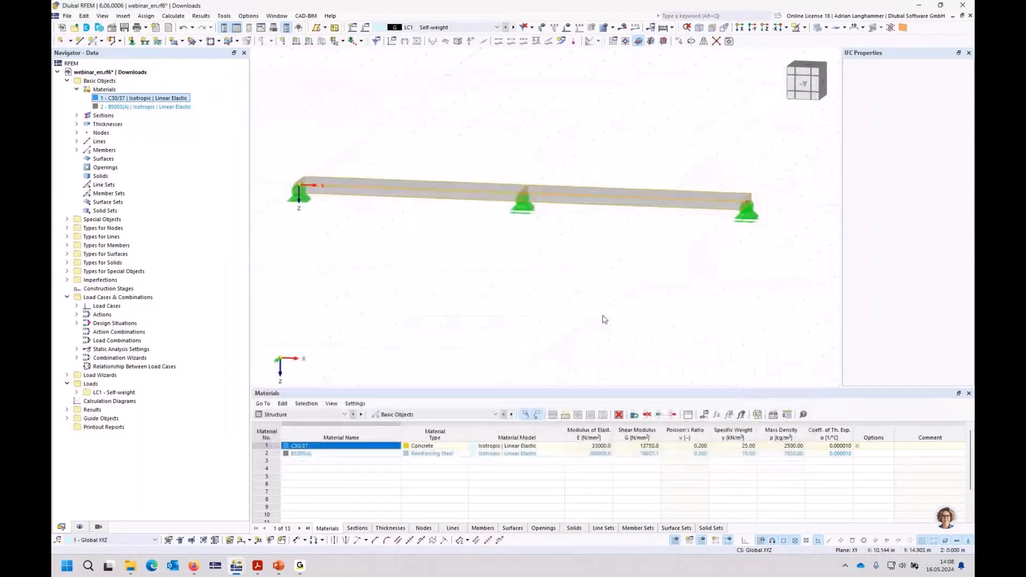
middle_drag(515, 284, 521, 278)
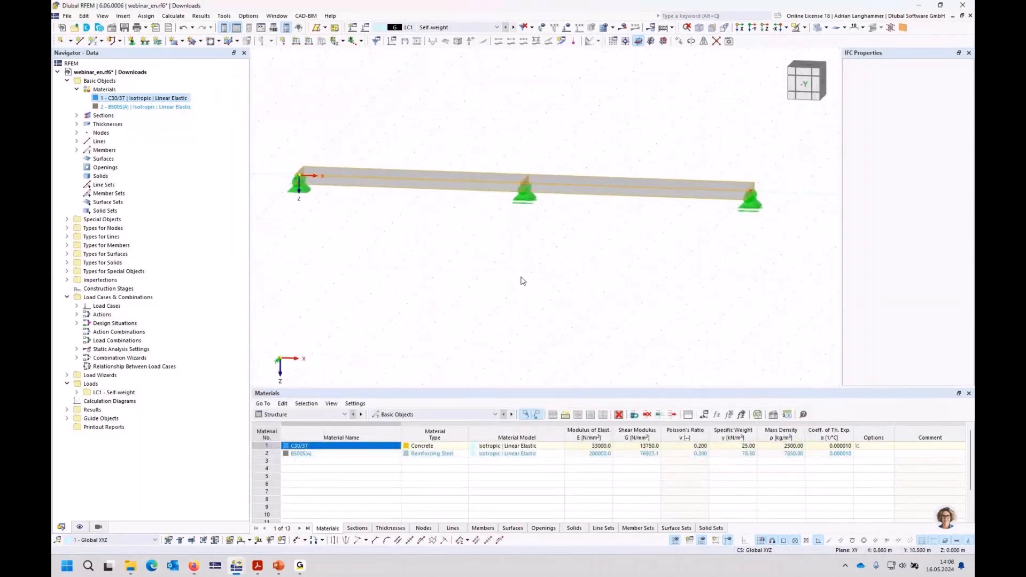
click(460, 27)
click(471, 39)
- Create the first construction stage, starting from Start, and add all members to it
click(103, 290)
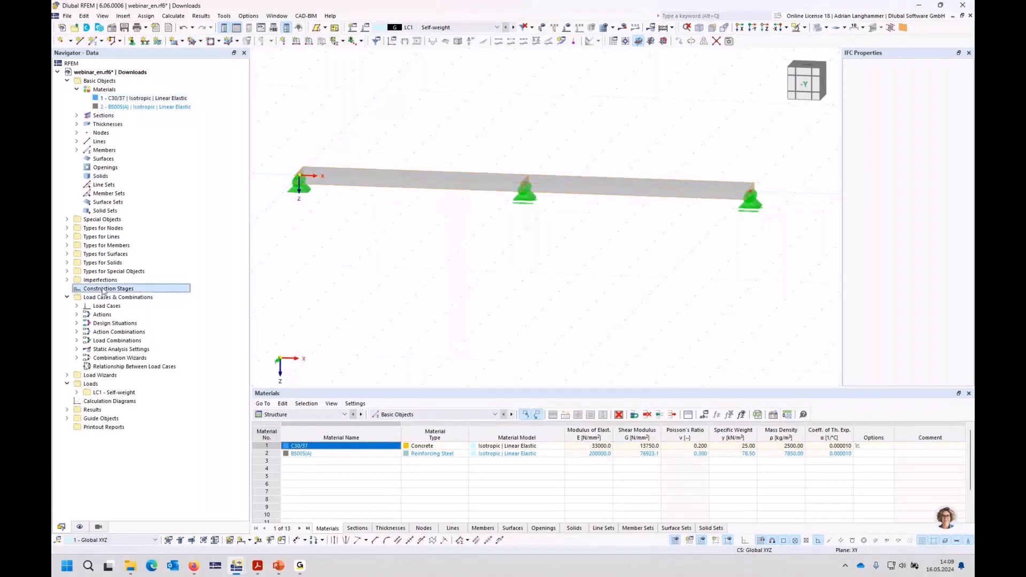
right_click(103, 291)
click(128, 302)
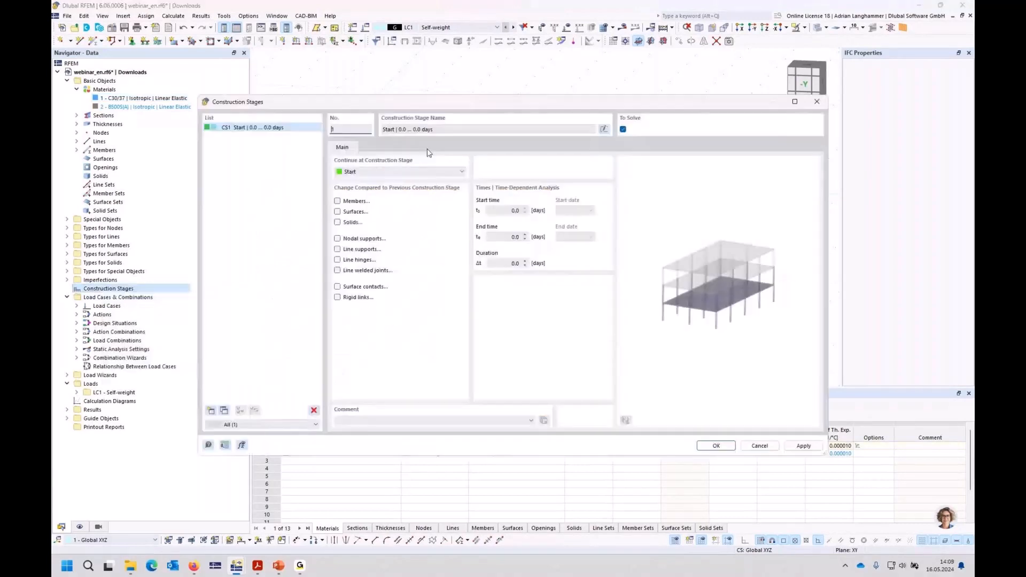
drag(463, 98, 508, 247)
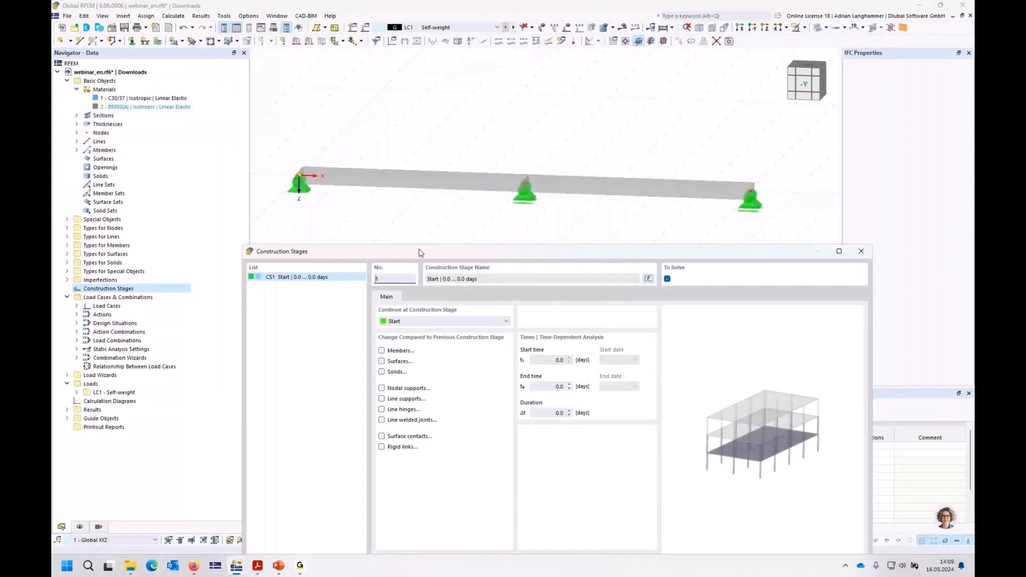
drag(422, 252, 399, 228)
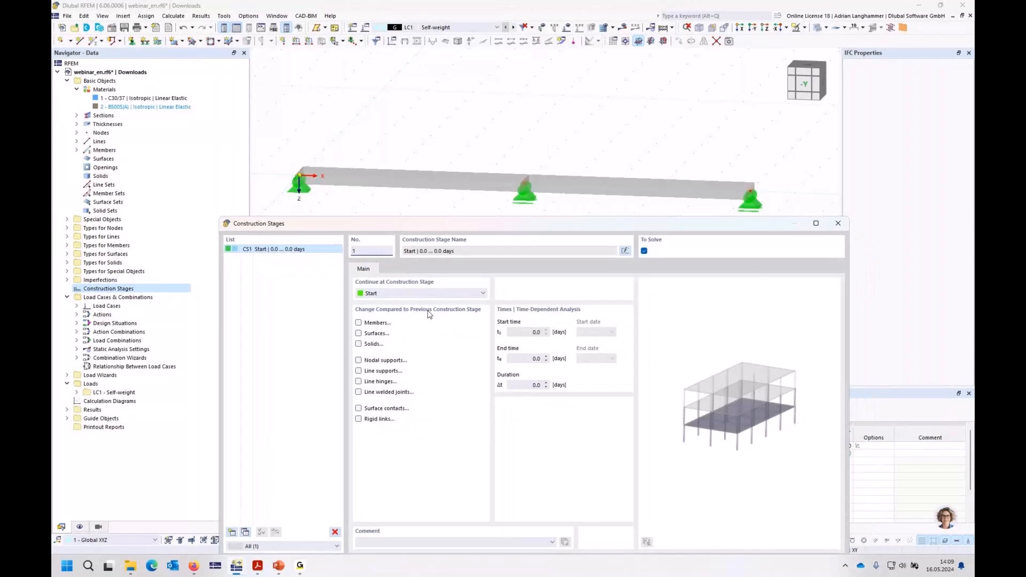
click(359, 323)
click(394, 270)
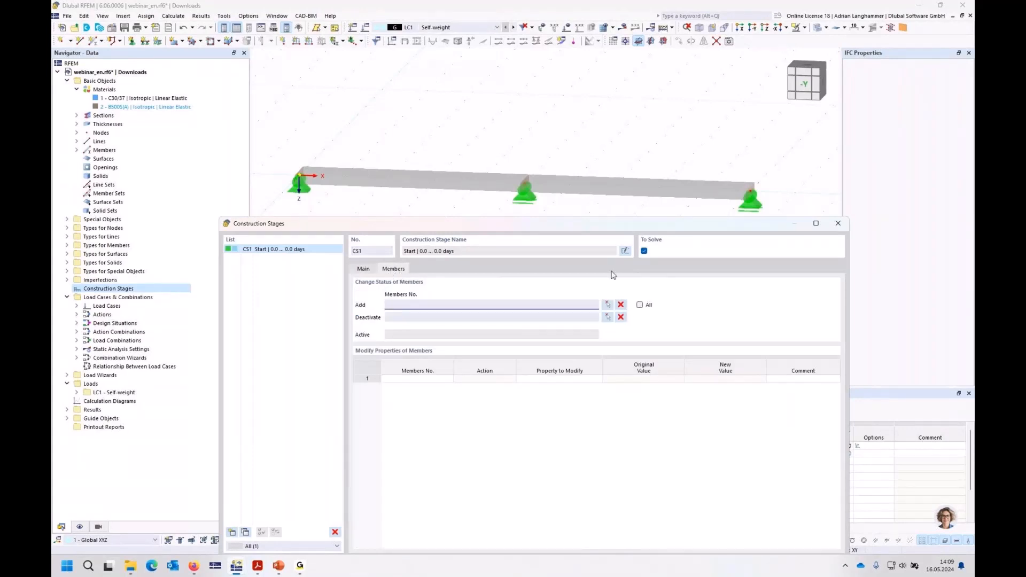
click(640, 306)
click(641, 305)
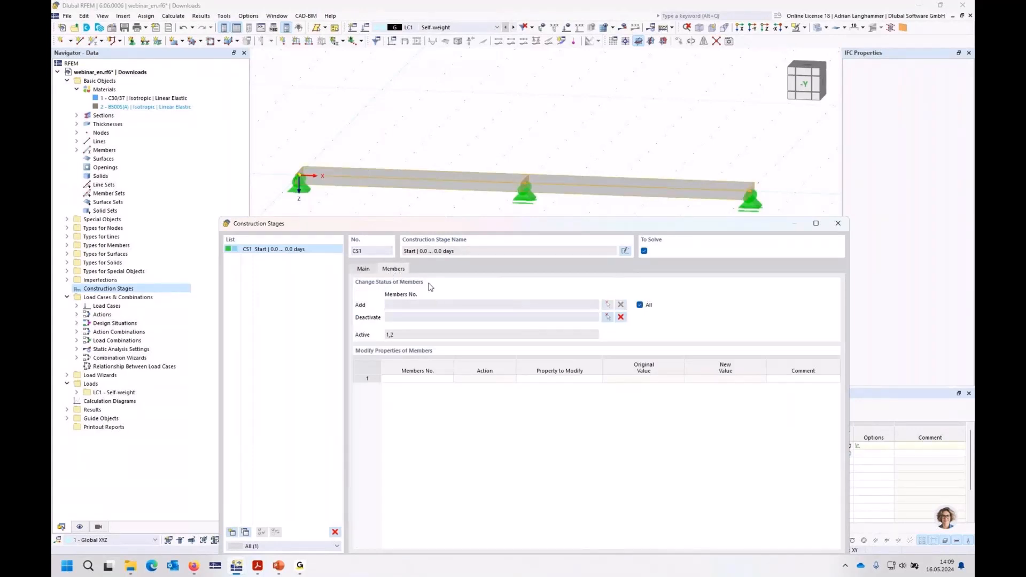
- Enable nodal support changes in CS1, add all supports and deactivate those at end nodes 1 and 3
click(363, 270)
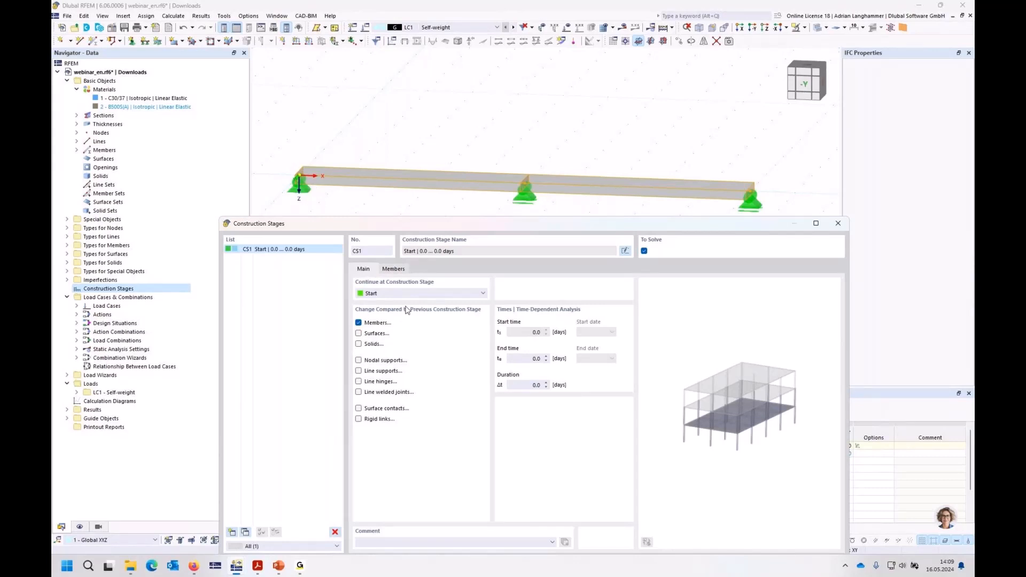
click(359, 360)
click(394, 270)
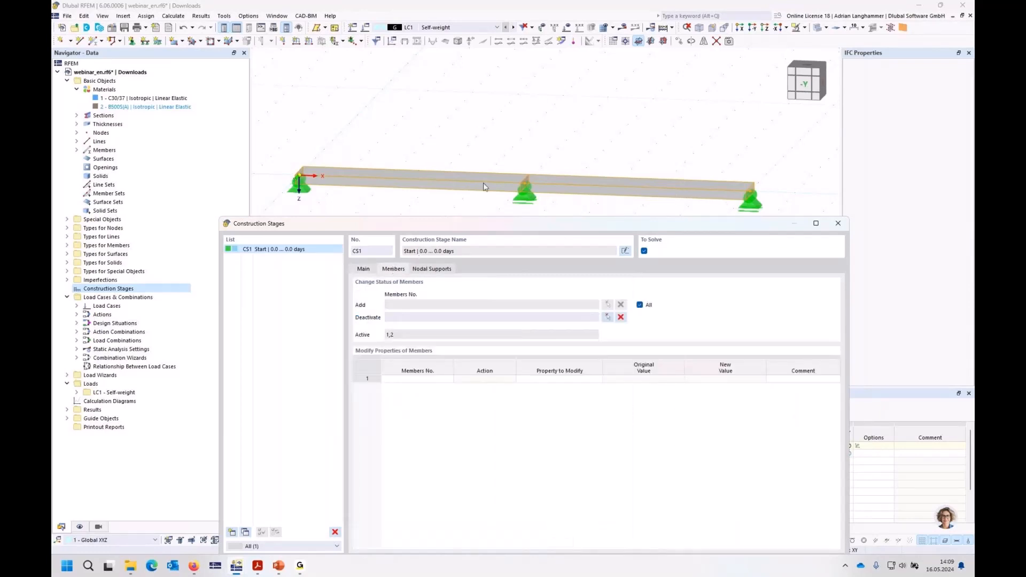
click(432, 268)
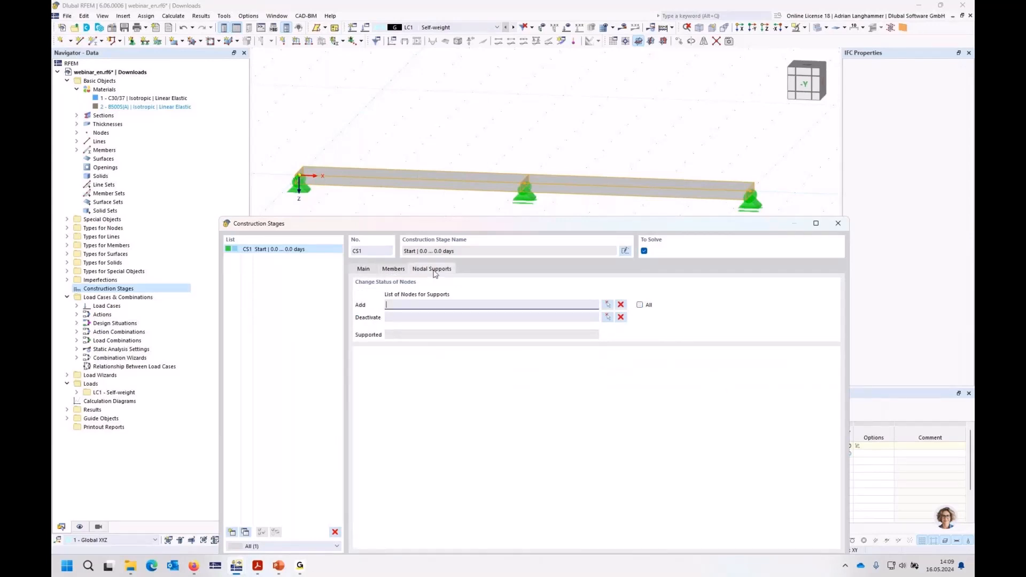
click(641, 306)
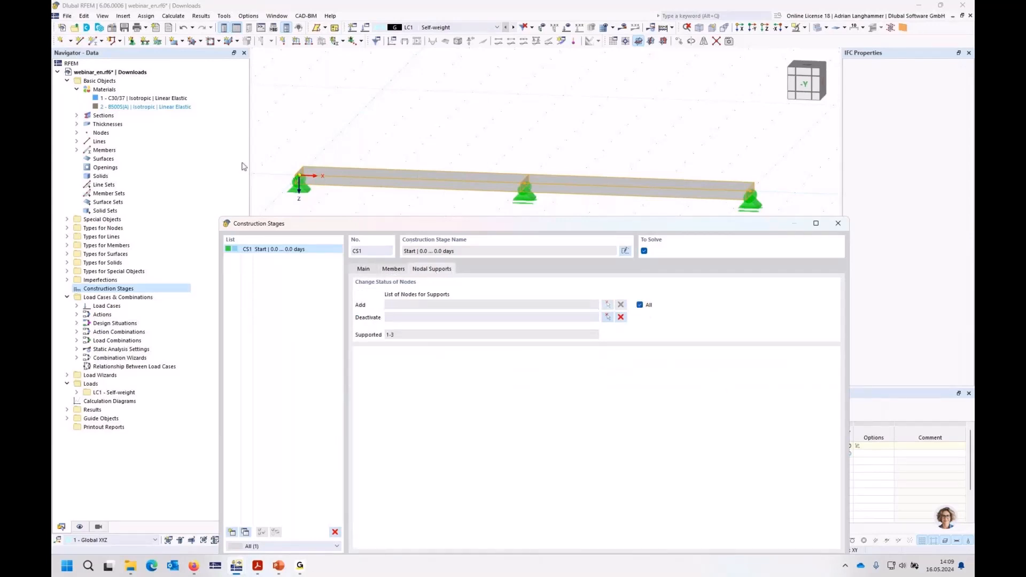
click(609, 318)
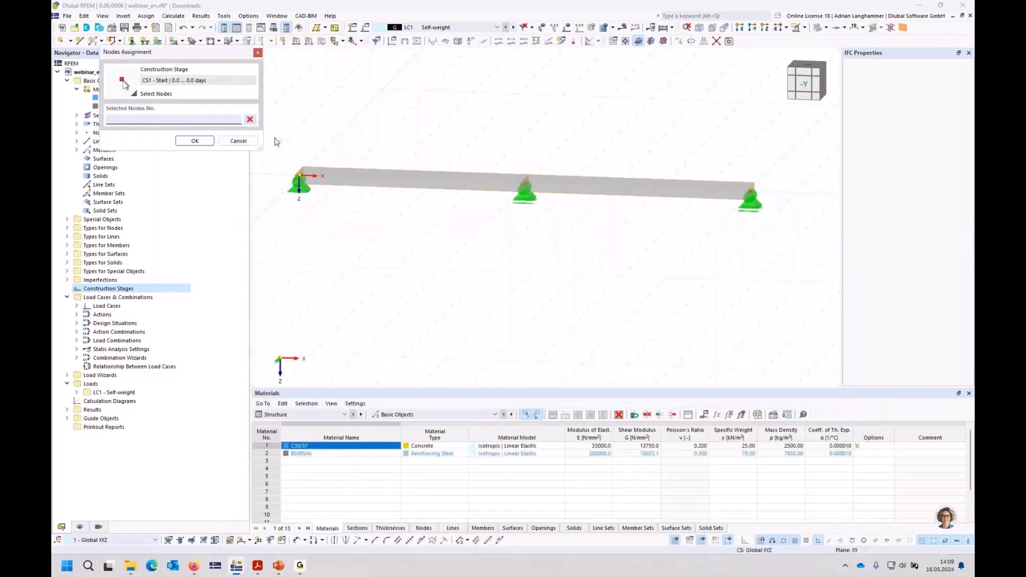
click(739, 180)
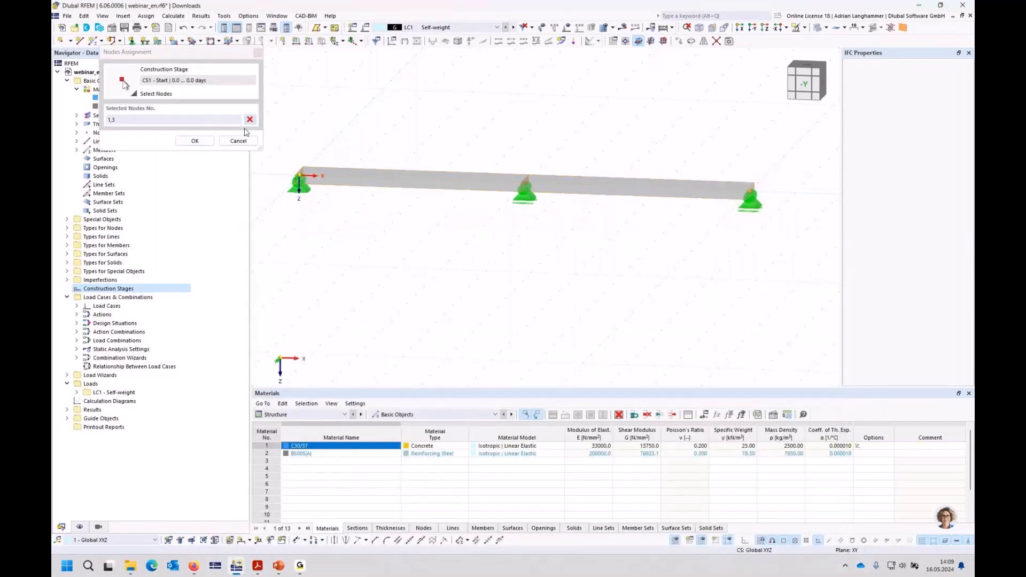
click(194, 141)
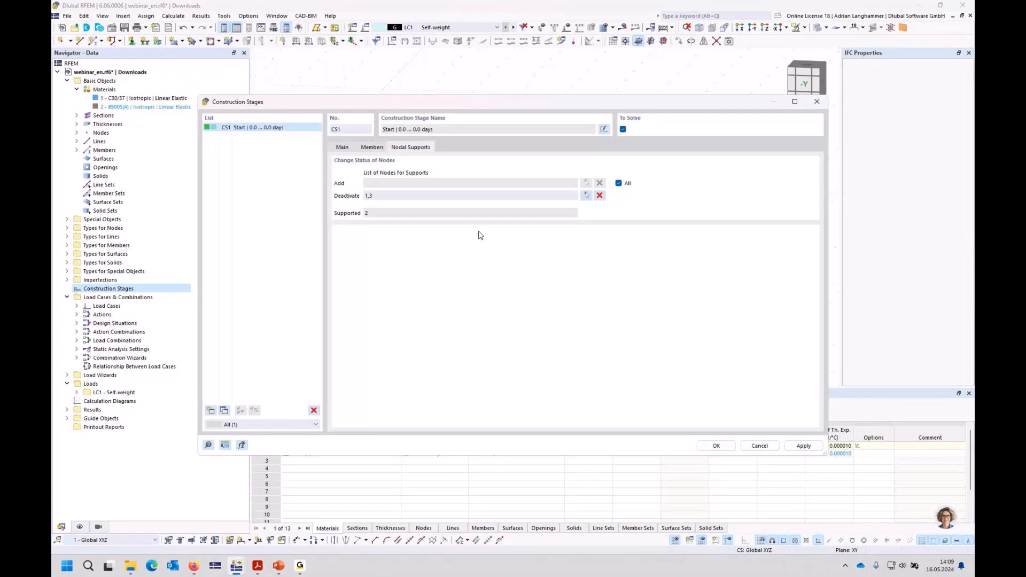
- Create a second construction stage continuing from CS1 and add all nodal supports to it
click(344, 149)
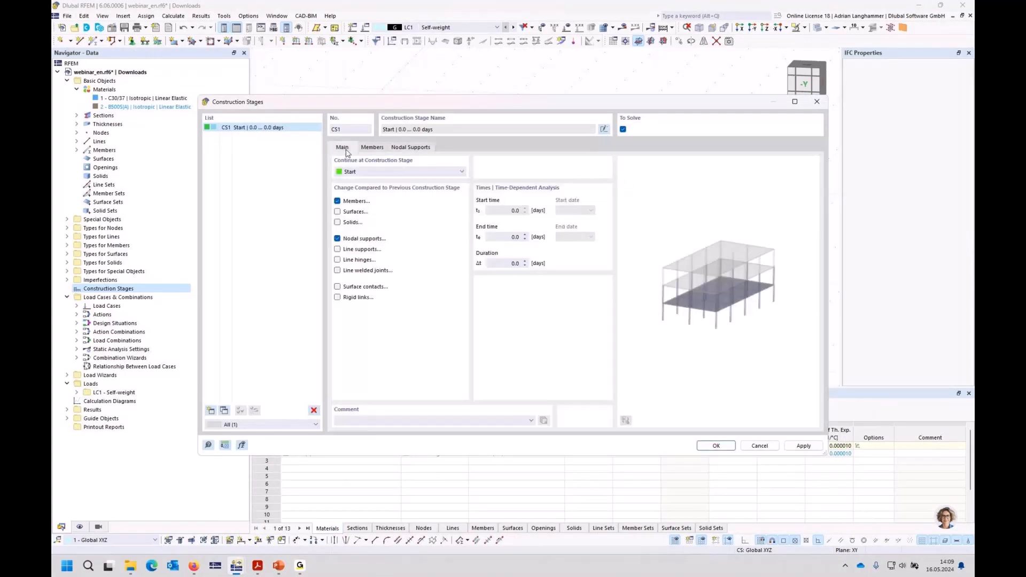
click(212, 410)
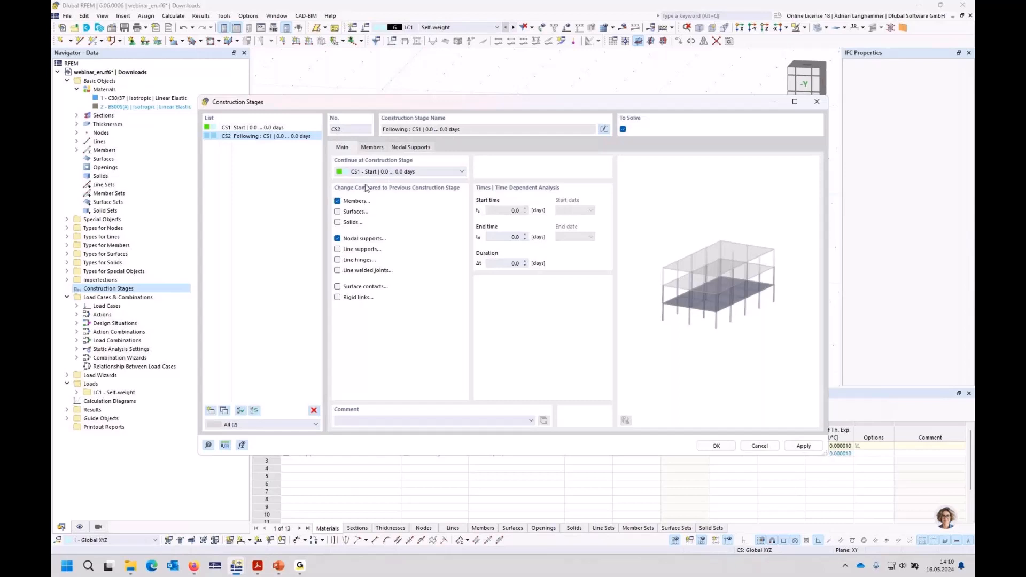
click(408, 149)
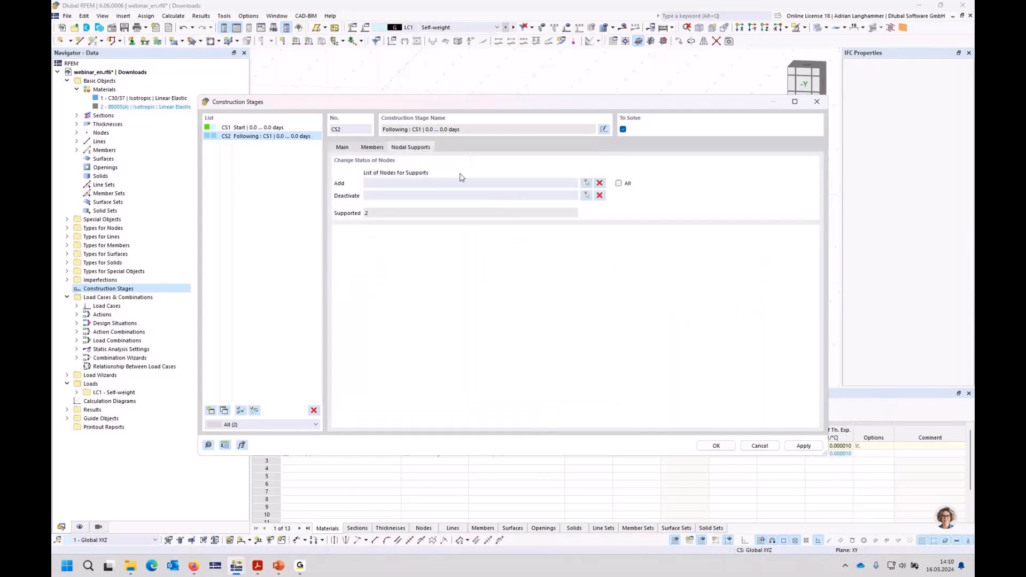
click(619, 183)
- Create a third construction stage continuing from CS2 with an end time of 18250 days, and accept the construction stages
click(211, 411)
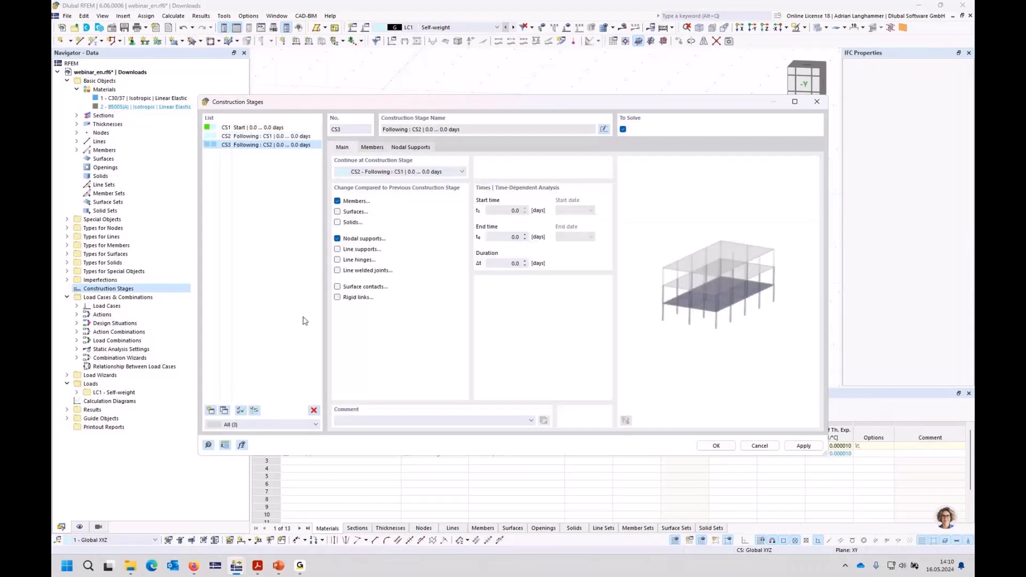
click(509, 236)
drag(509, 237, 550, 237)
text(18250)
click(501, 263)
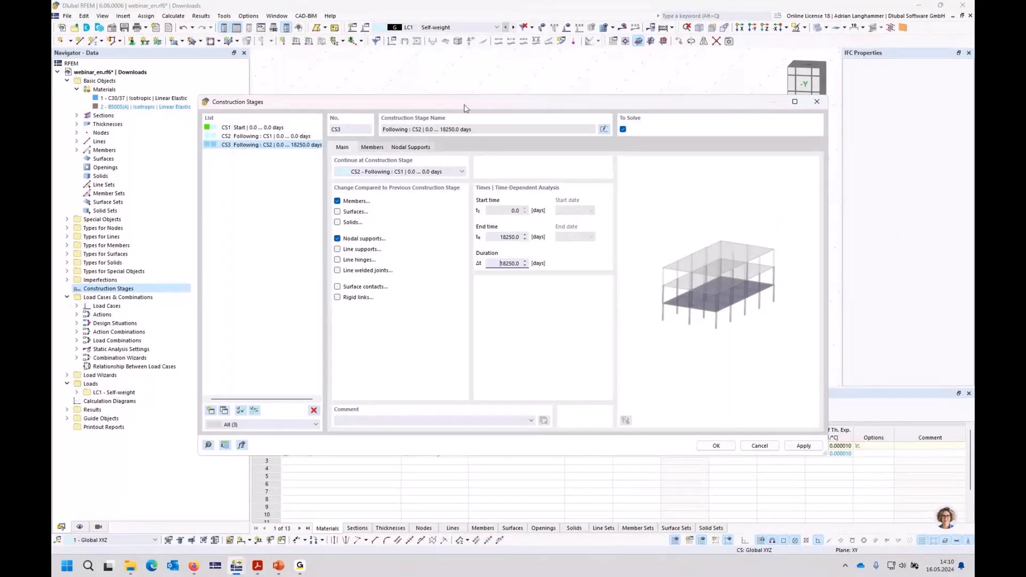
click(245, 137)
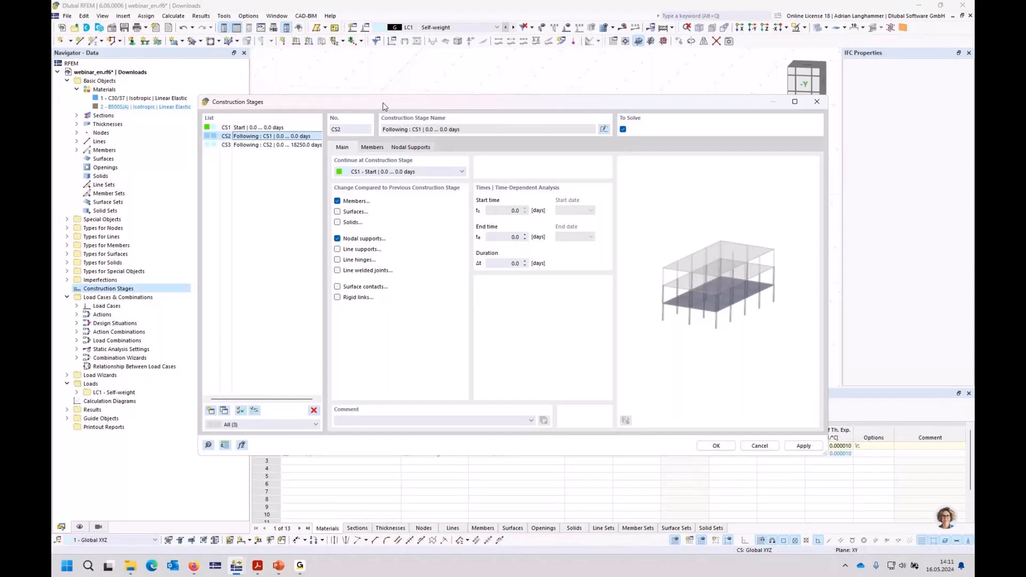
drag(383, 106, 364, 285)
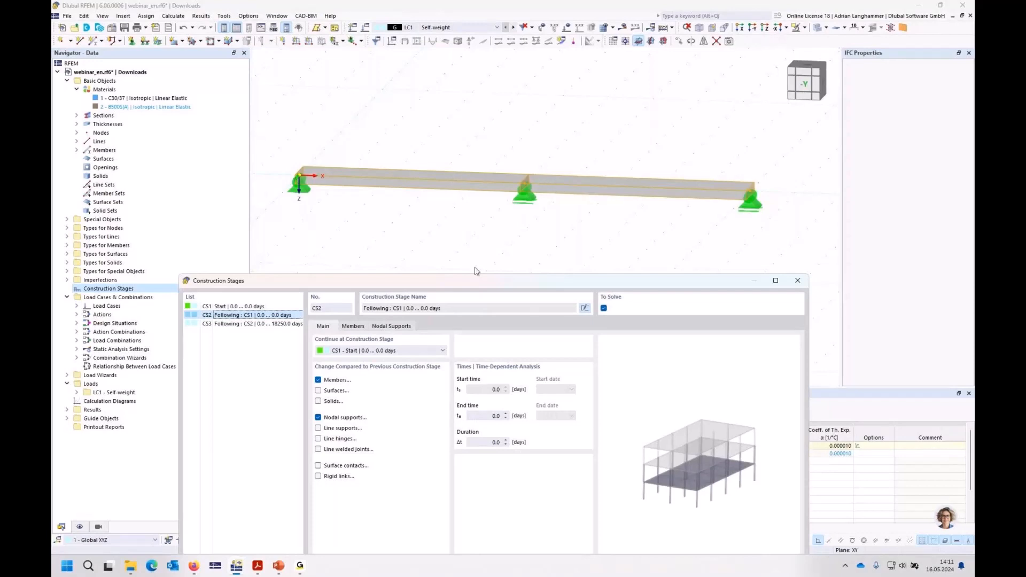
drag(475, 279, 448, 52)
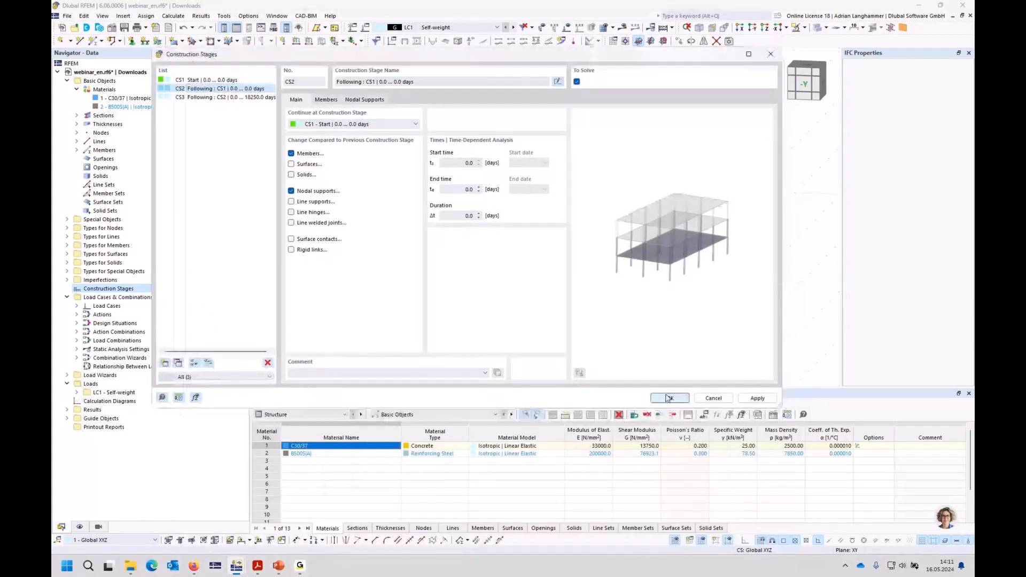
click(670, 398)
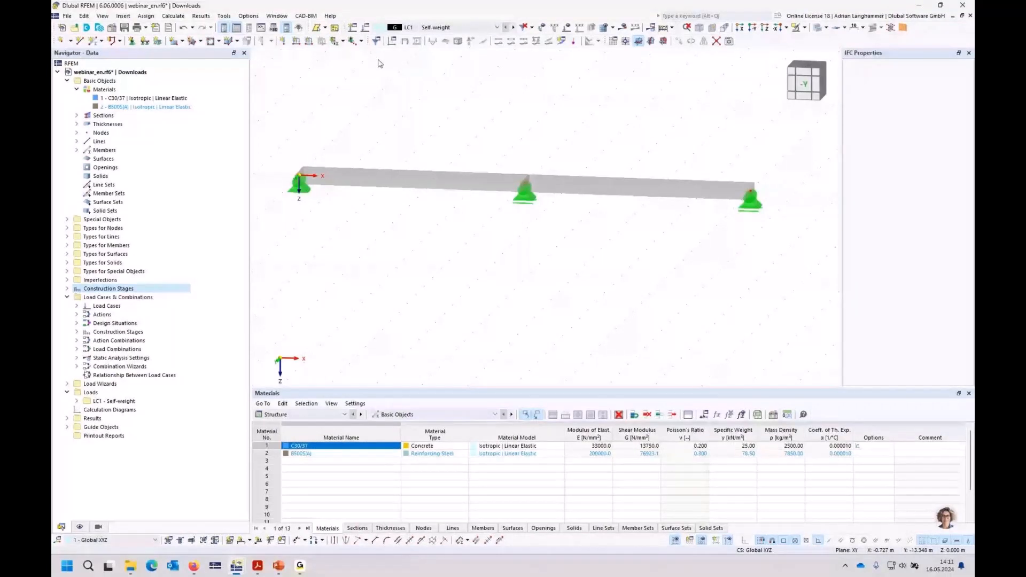
- Display construction stage CS1 and assign load case LC1 Self-weight to it as a permanent load with factor 1.00
click(427, 28)
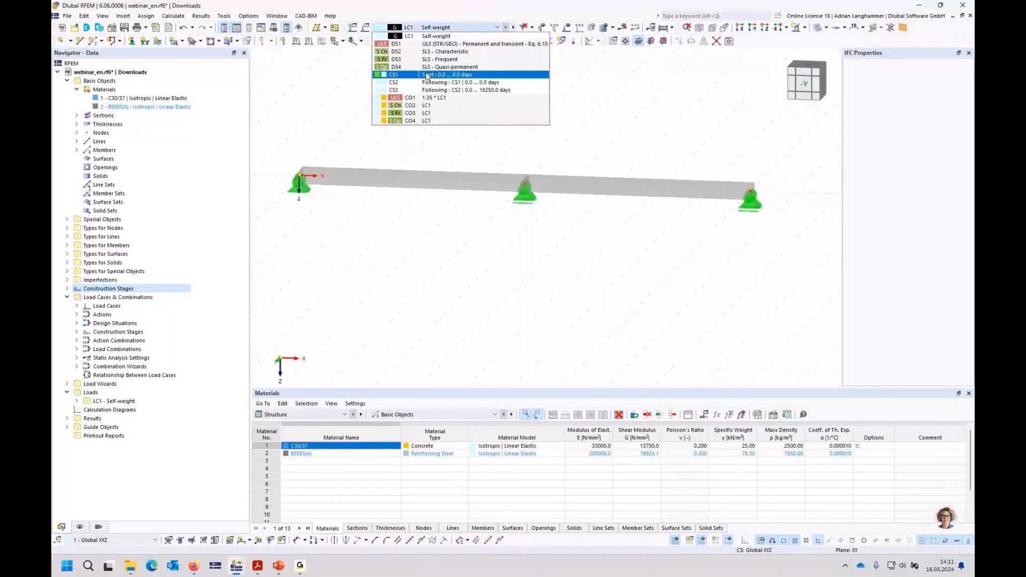
click(427, 76)
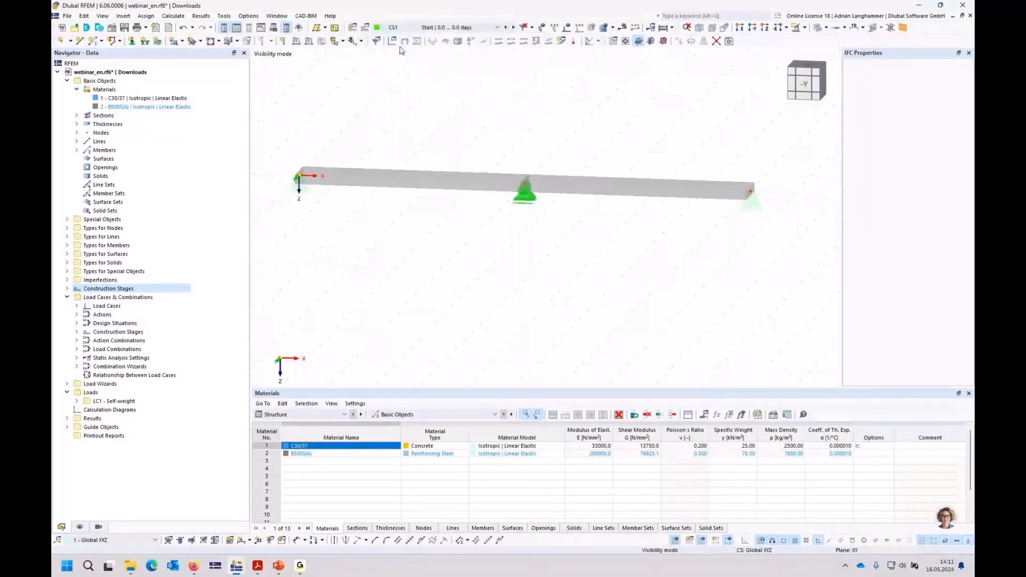
click(366, 29)
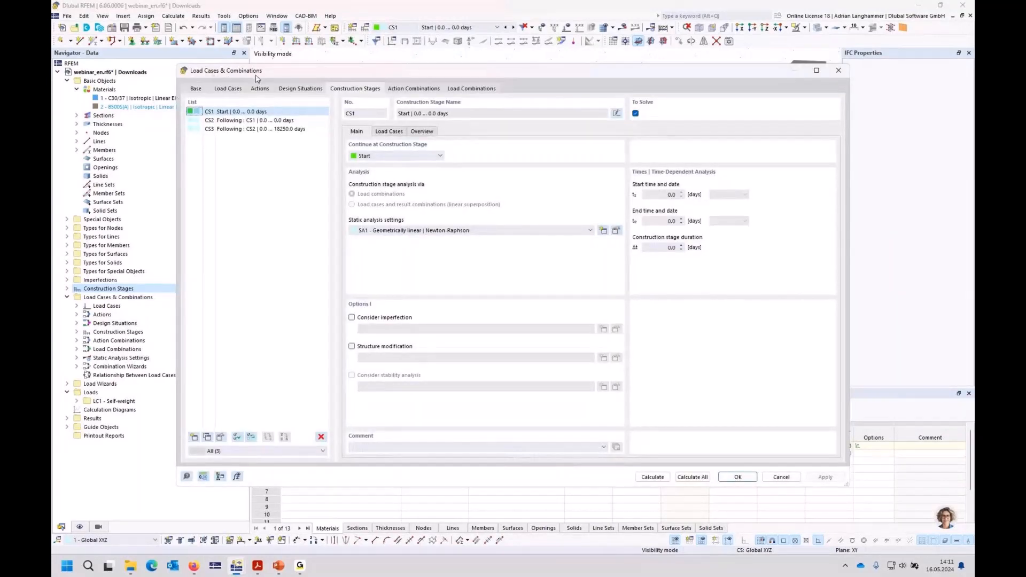
click(230, 121)
click(229, 112)
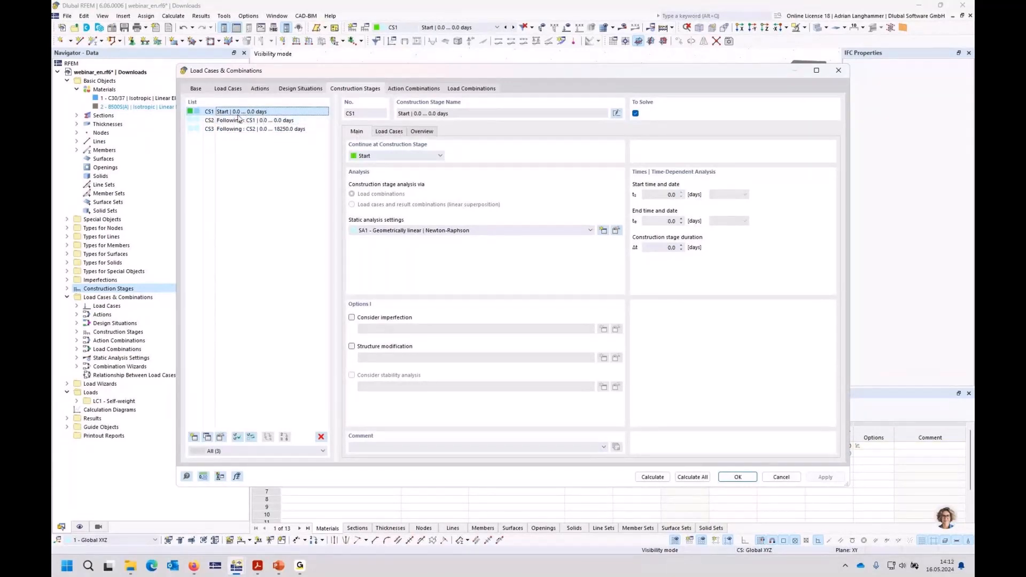
click(388, 132)
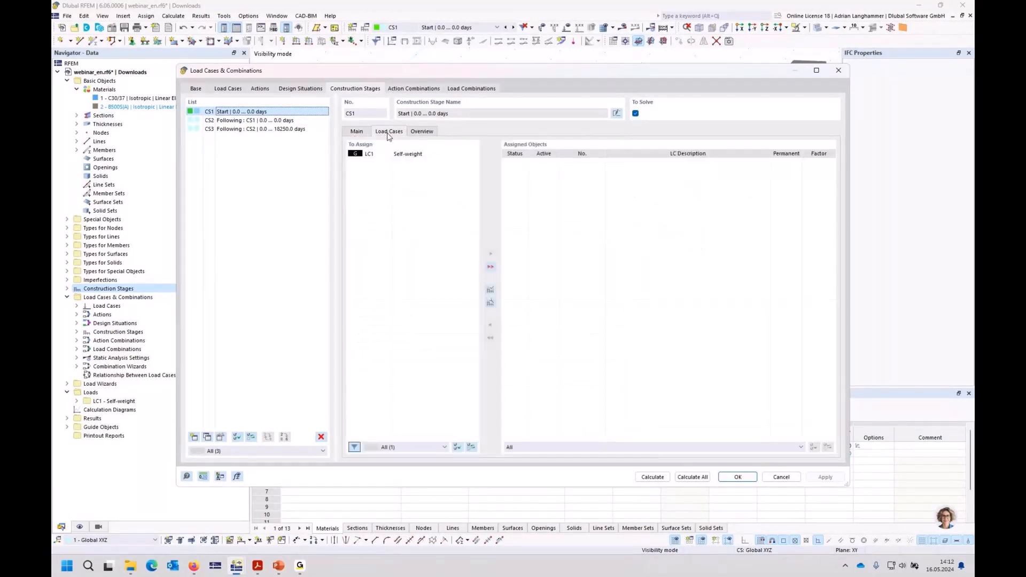
double_click(407, 156)
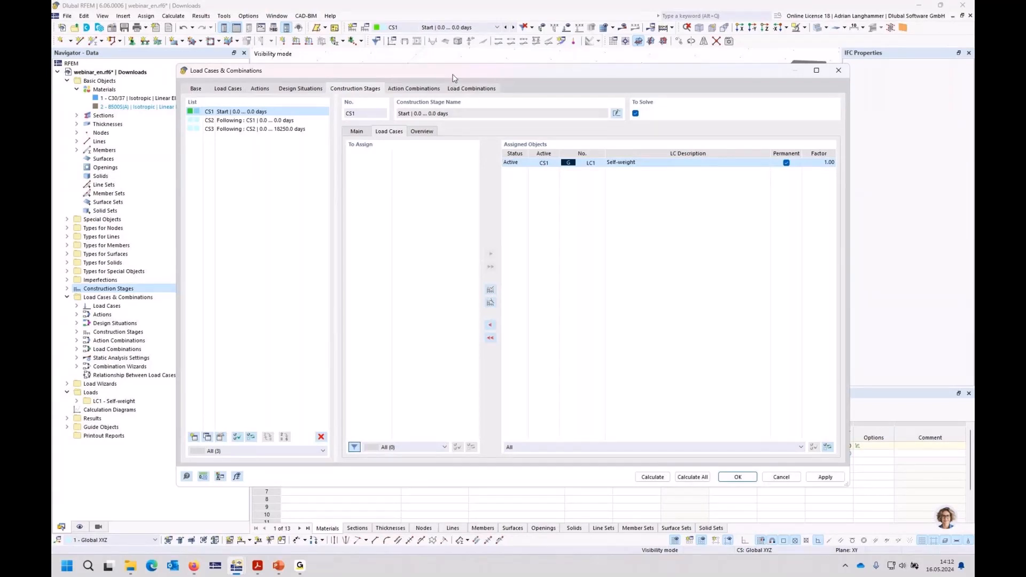
mouse_move(453, 78)
mouse_down()
mouse_move(470, 83)
mouse_move(464, 76)
mouse_up()
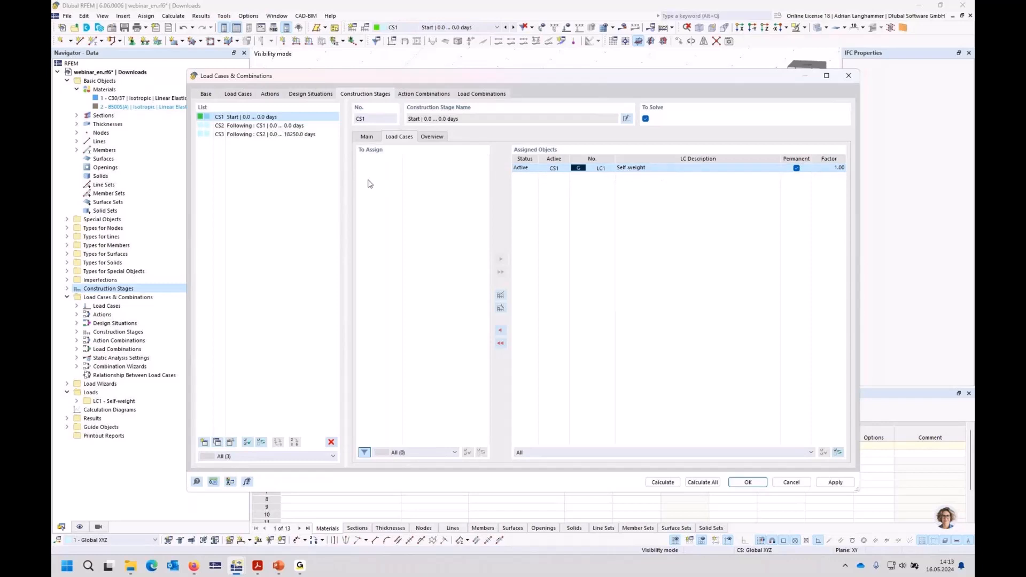
click(287, 126)
click(261, 136)
click(284, 118)
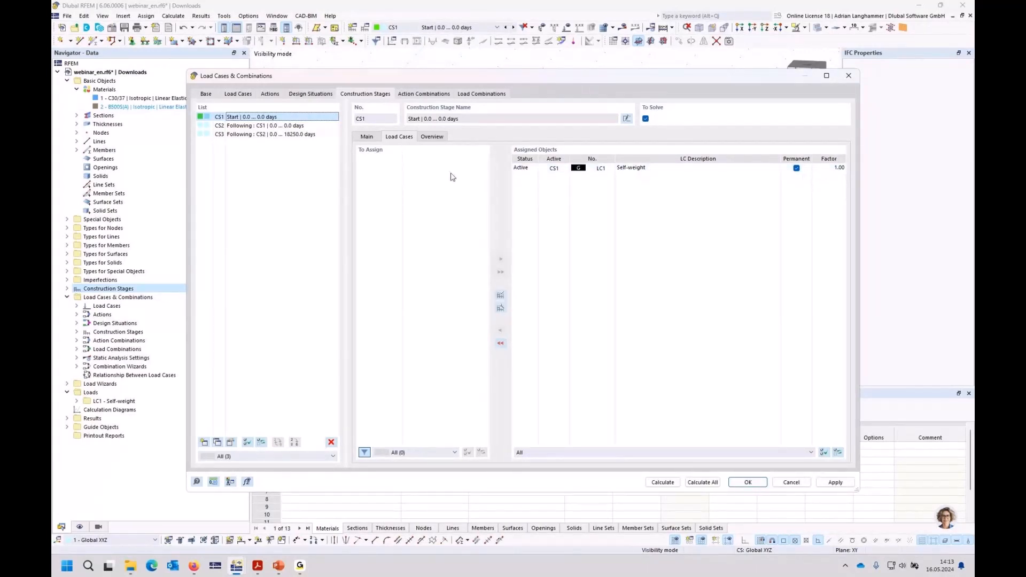
click(748, 483)
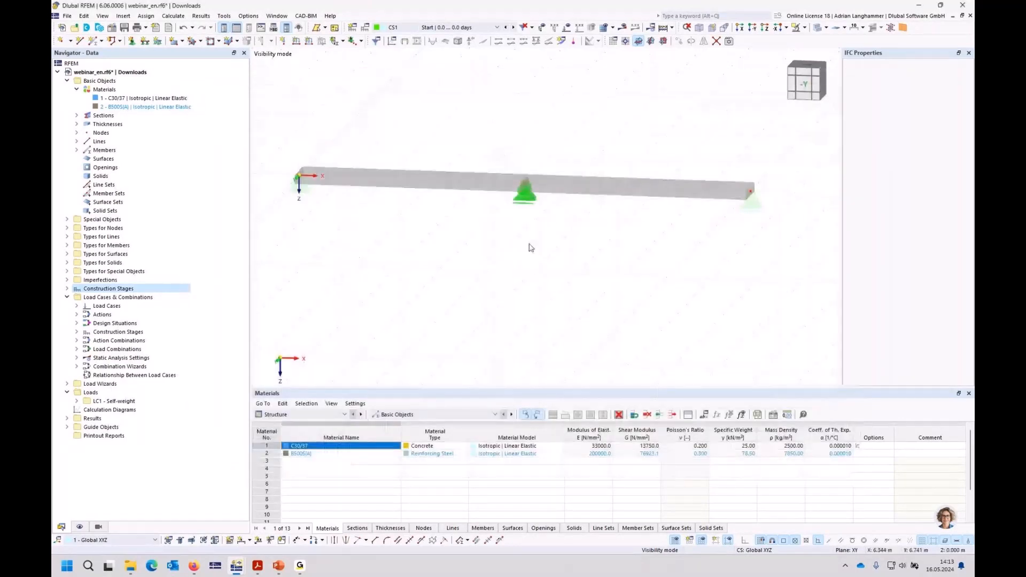
- Reselect construction stage CS1 as the displayed loading and save the model
click(478, 29)
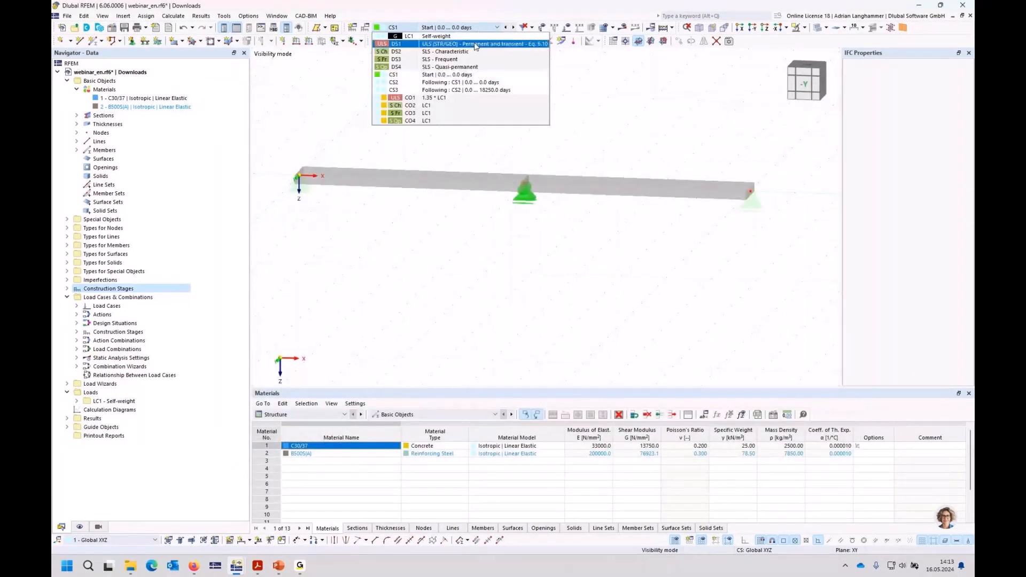
click(477, 79)
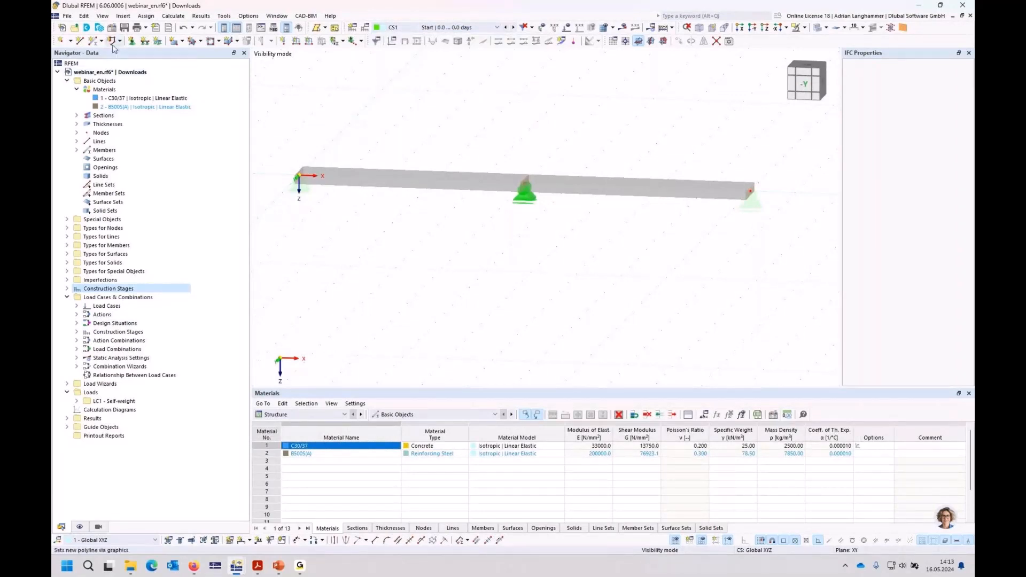
key(ctrl+s)
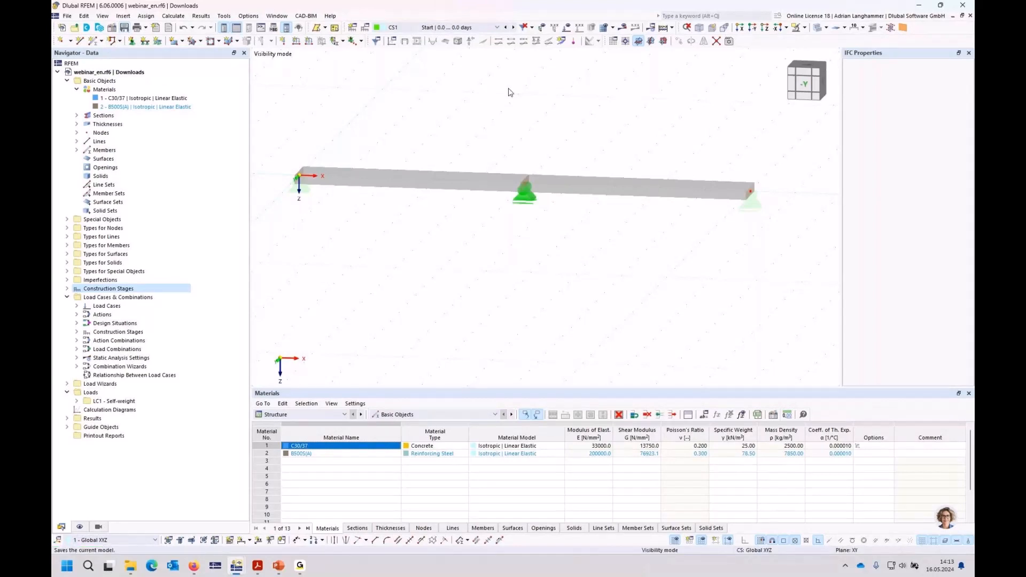
- Compare the nodal supports active in construction stages CS1 and CS2, ending with CS1 displayed
mouse_move(509, 92)
middle_down()
mouse_move(463, 97)
mouse_move(518, 101)
middle_up()
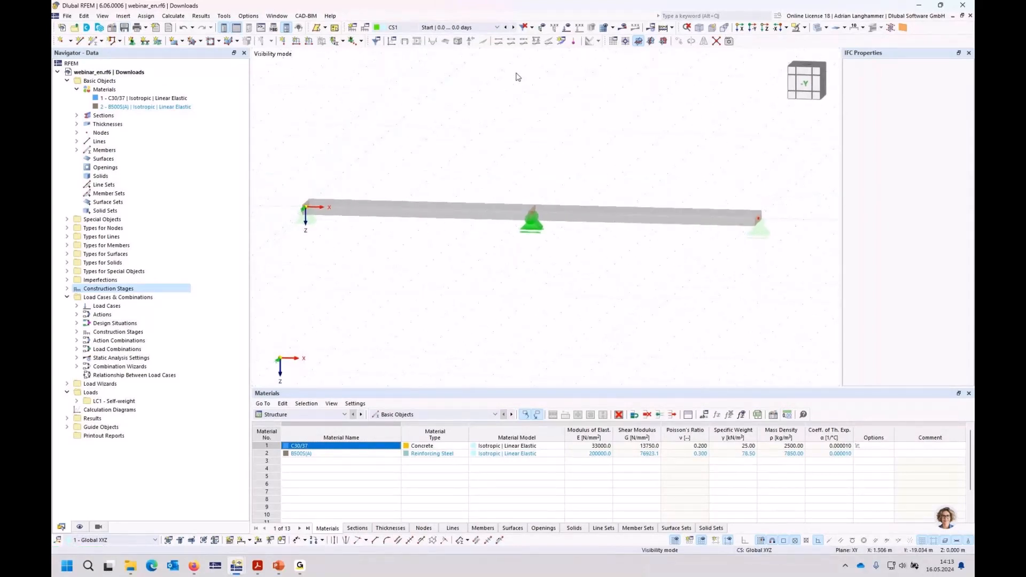
click(482, 29)
click(479, 82)
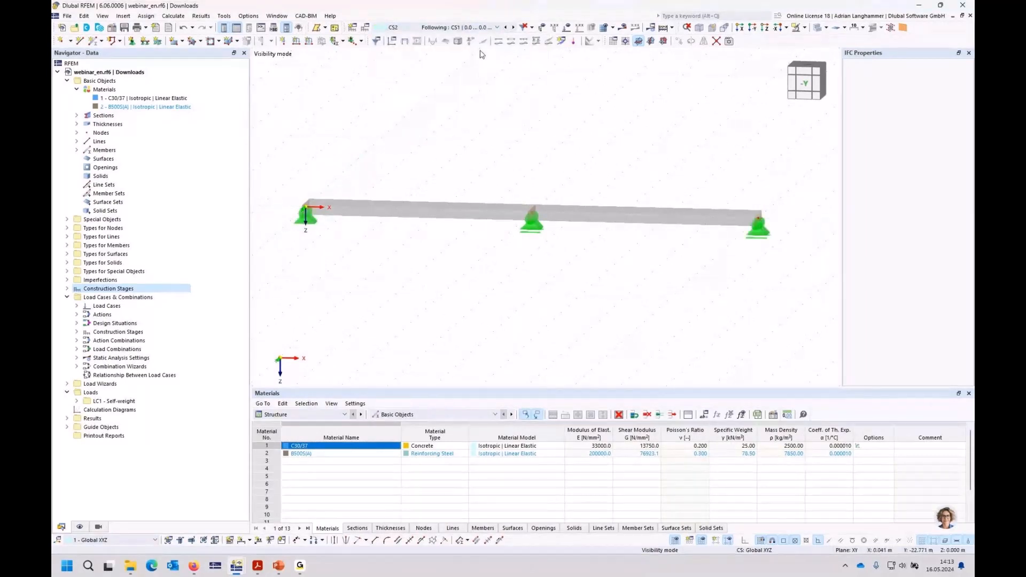
click(482, 30)
click(479, 74)
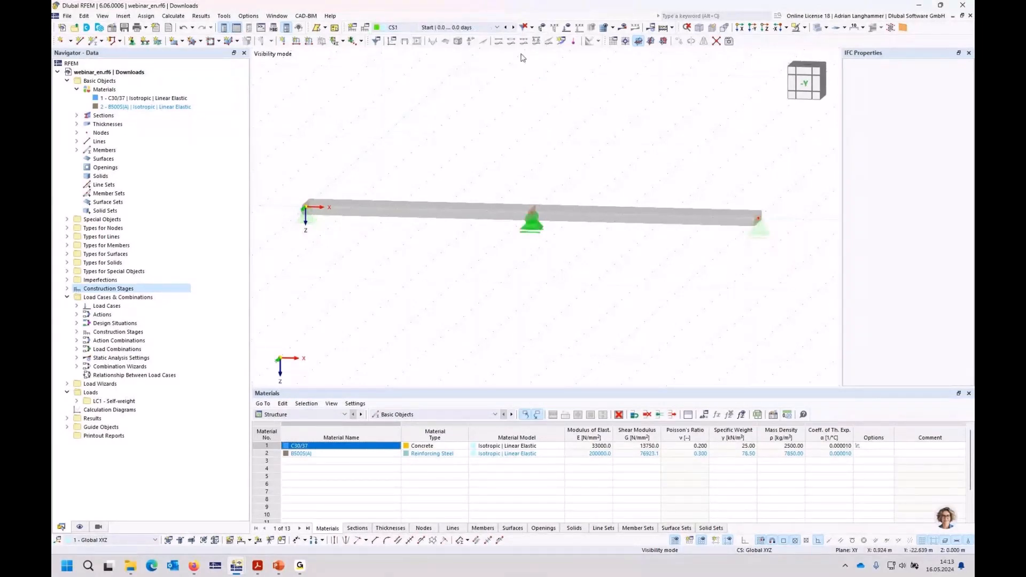
click(514, 27)
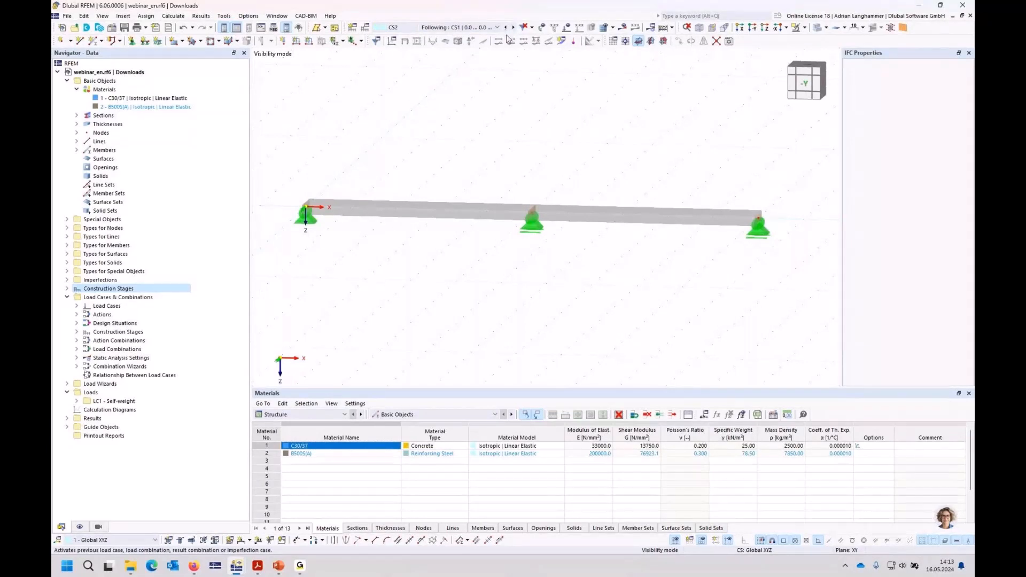
click(506, 27)
- Edit construction stage CS1 so that not all nodal supports are added, list nodes 1 and 3 as deactivated, and accept the stages
double_click(109, 289)
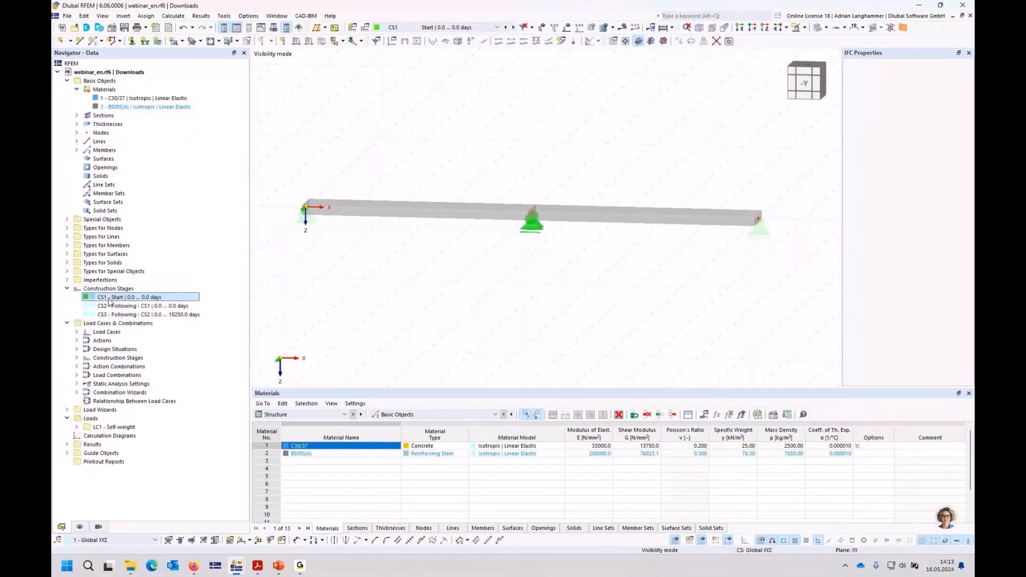
double_click(109, 298)
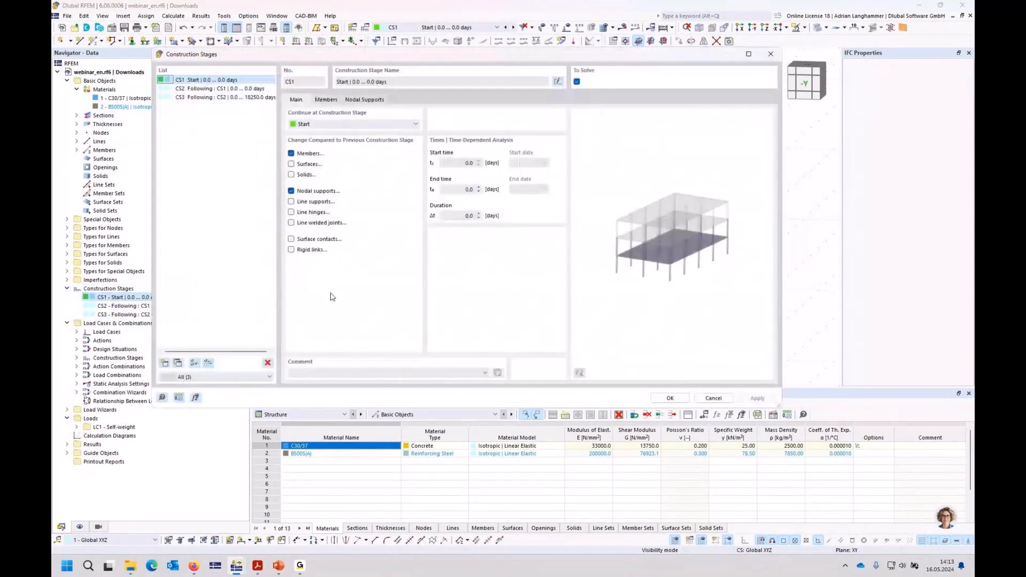
click(357, 100)
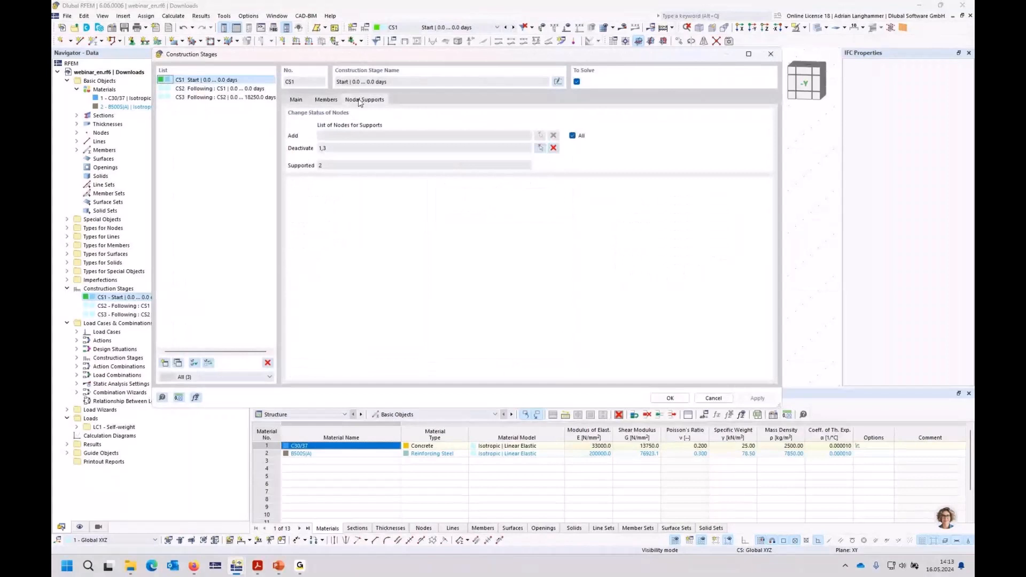
click(573, 137)
click(539, 151)
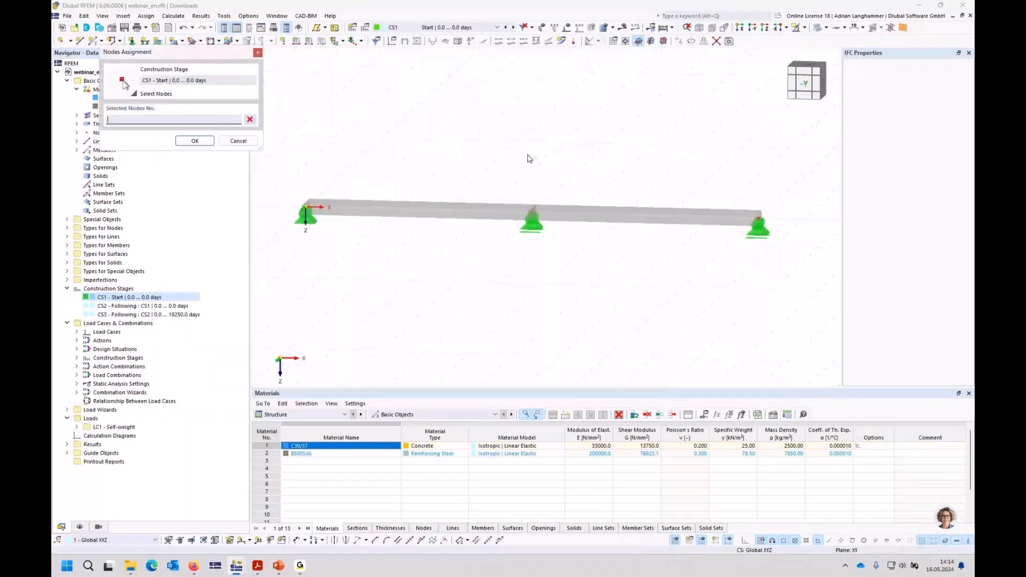
click(306, 207)
click(760, 216)
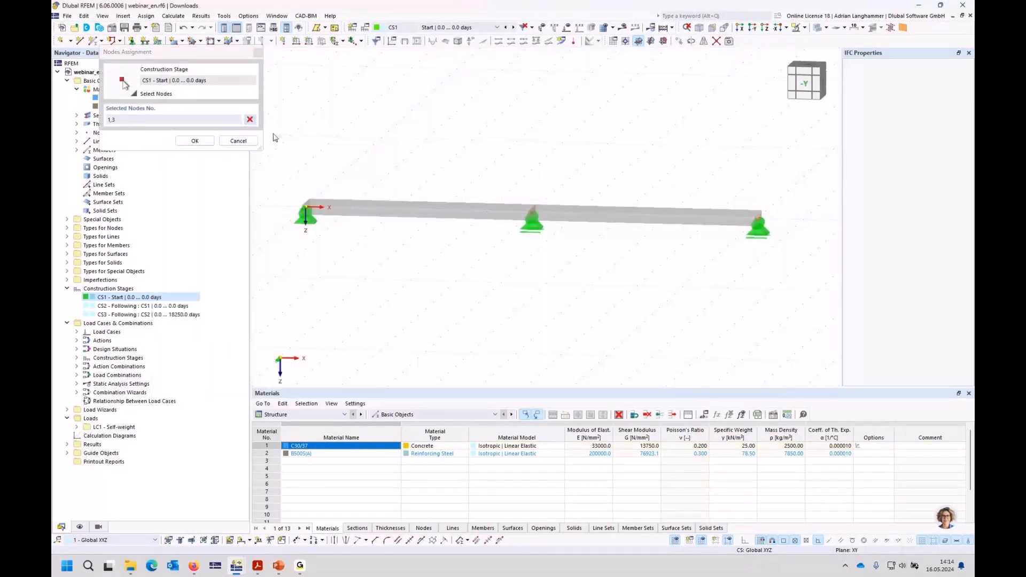
click(195, 141)
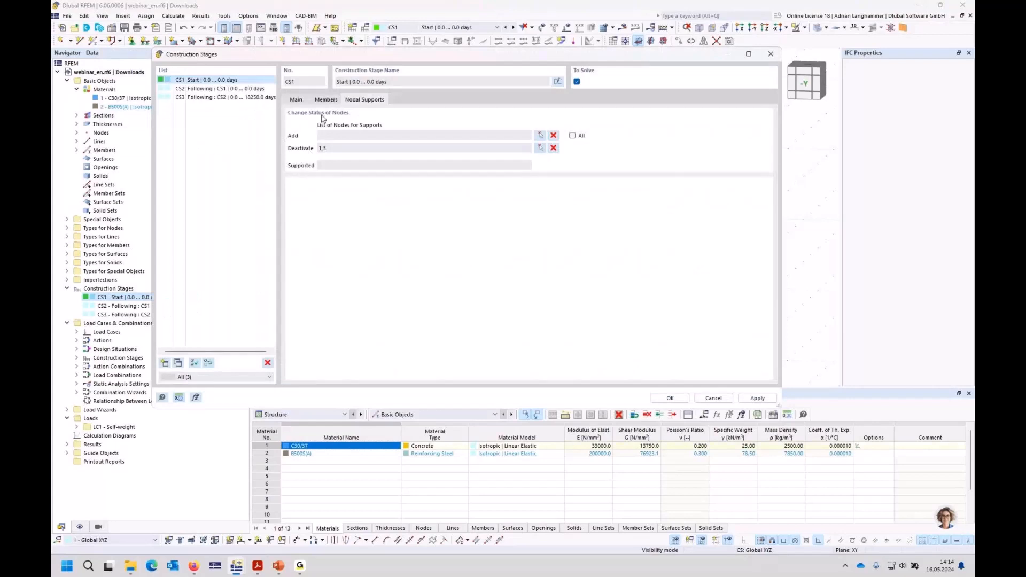
click(220, 90)
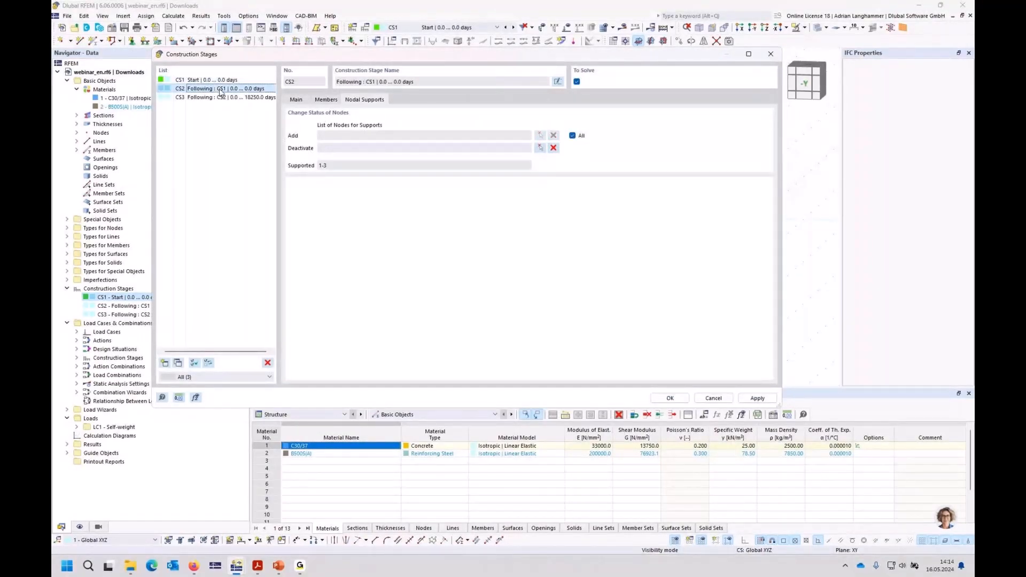
key(Return)
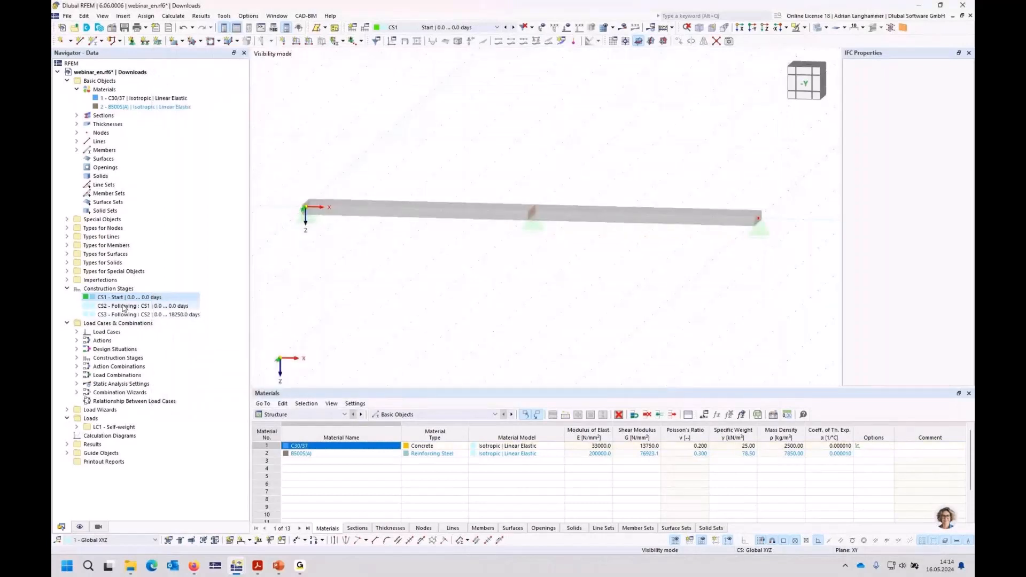
- Add the supports at end nodes 1 and 3 to construction stage CS1 and accept the change
double_click(123, 308)
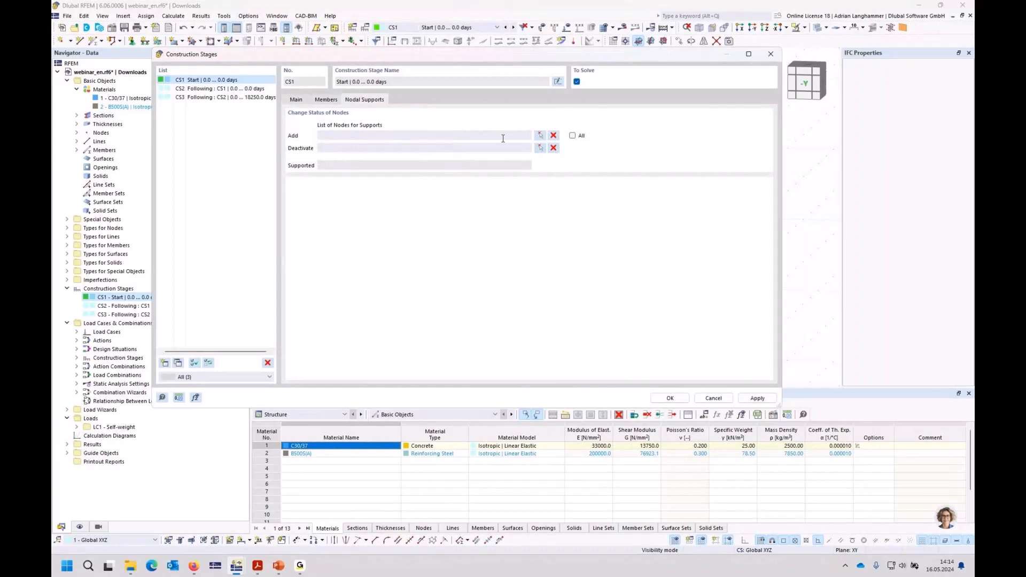
click(541, 135)
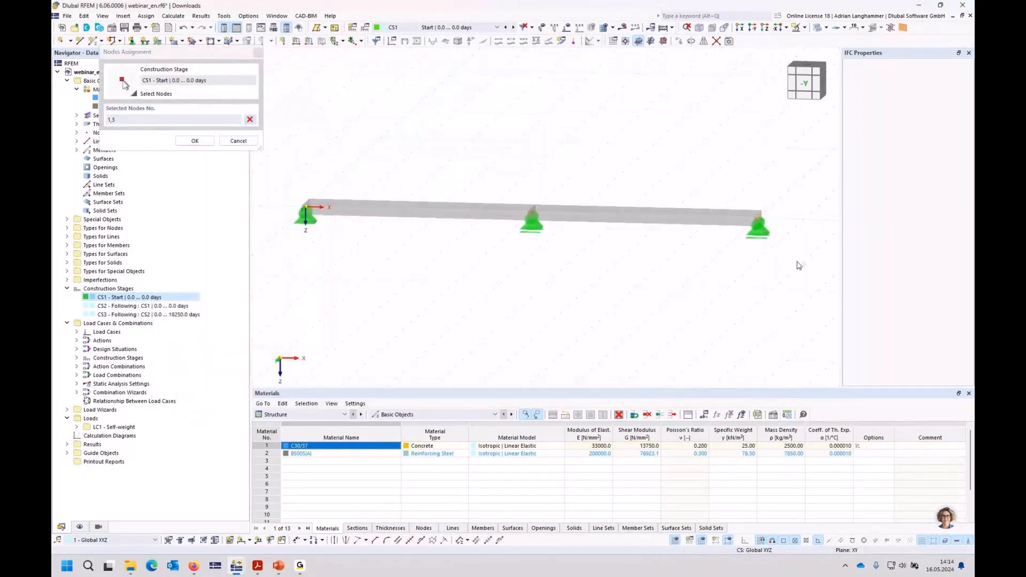
key(Return)
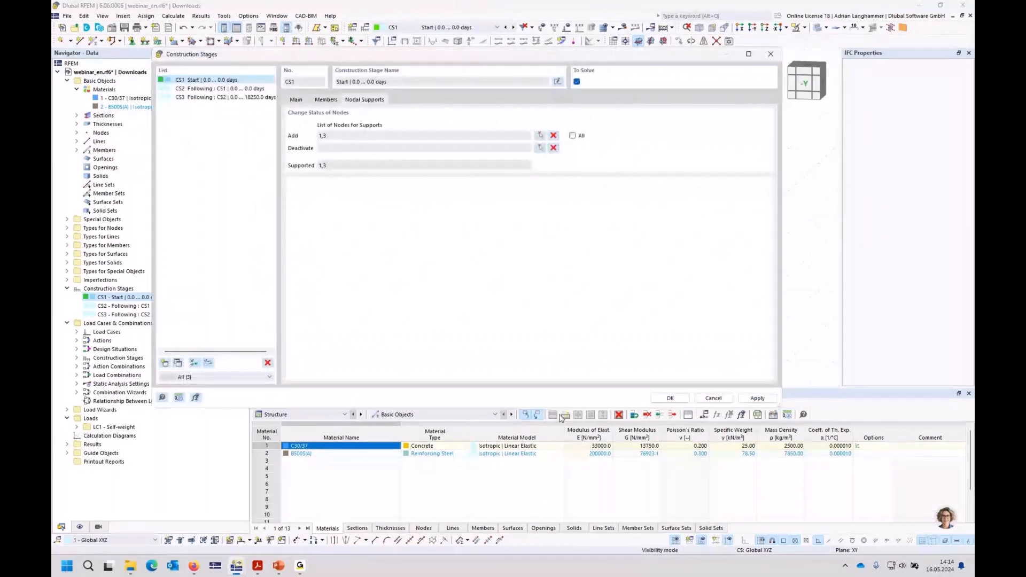
key(Return)
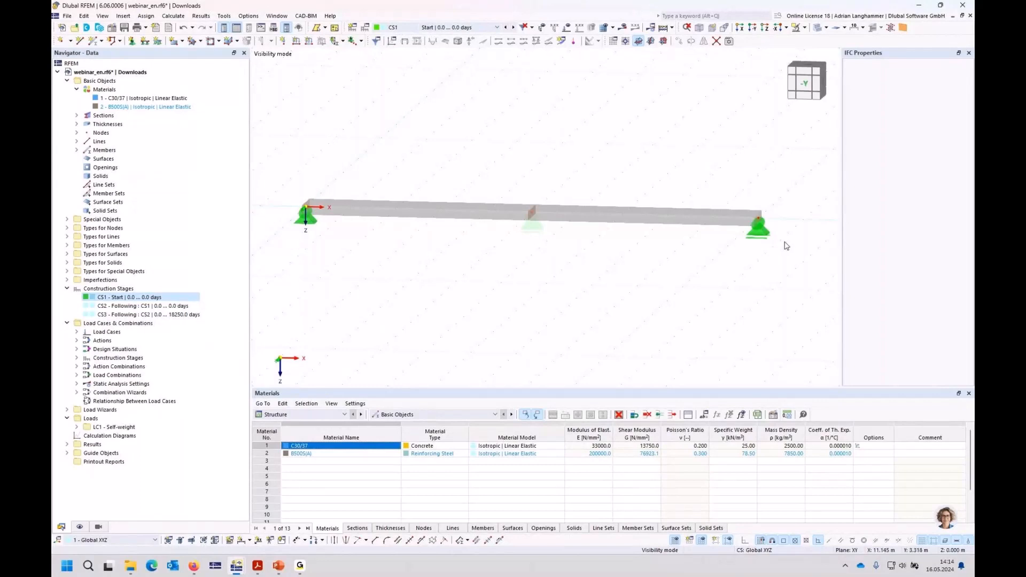
- Check the supports of the construction stages following CS1, and return to CS1
click(513, 27)
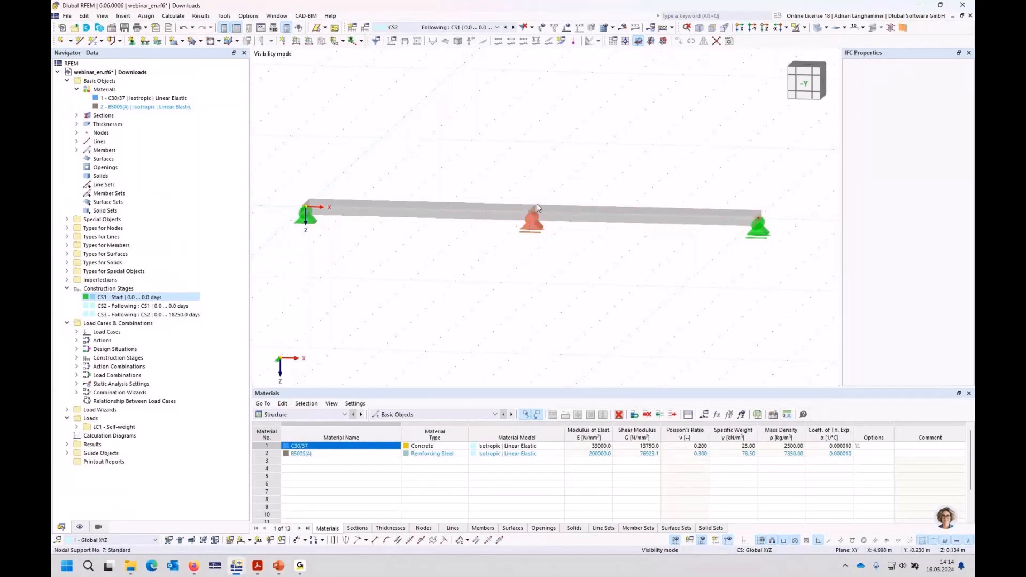
click(514, 27)
click(505, 28)
click(506, 28)
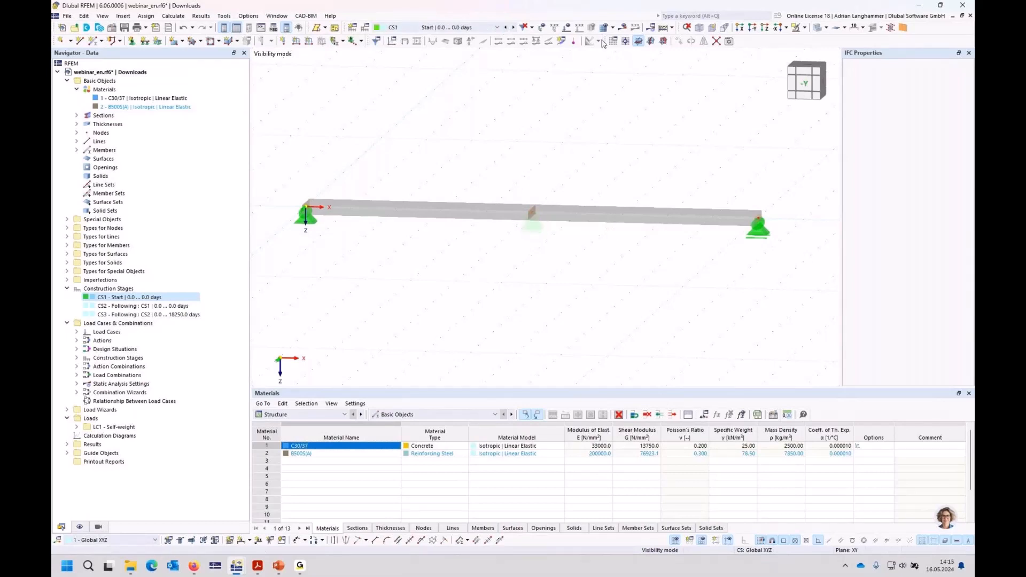
- Calculate construction stage CS1 and display the member bending moments My
click(623, 28)
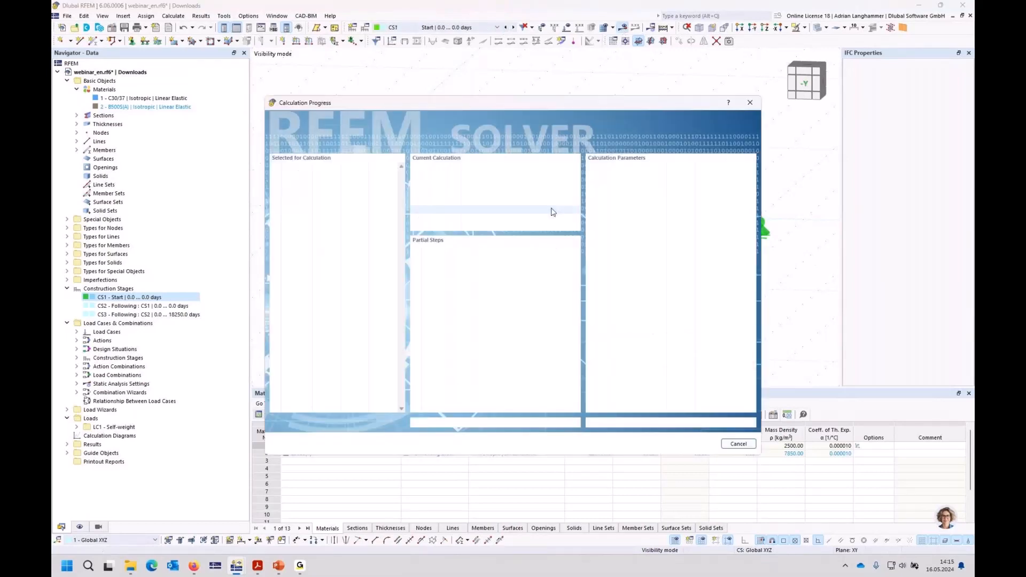
click(540, 365)
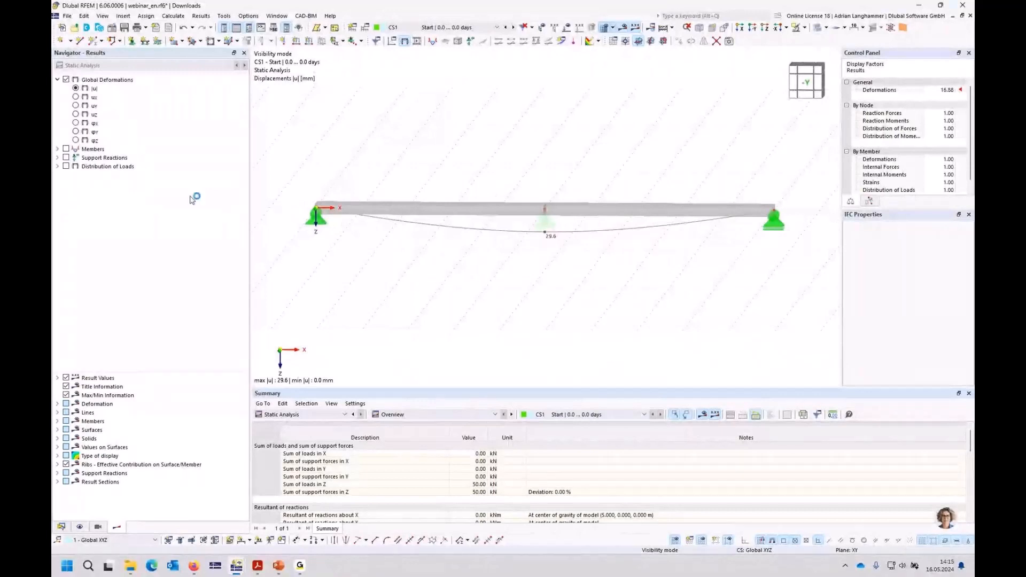
click(57, 150)
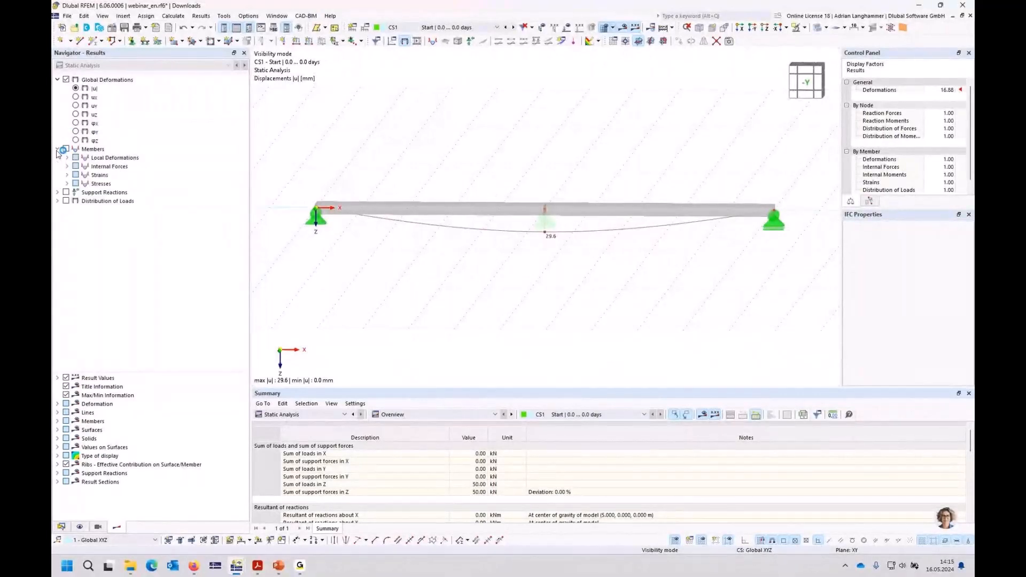
click(67, 166)
click(85, 209)
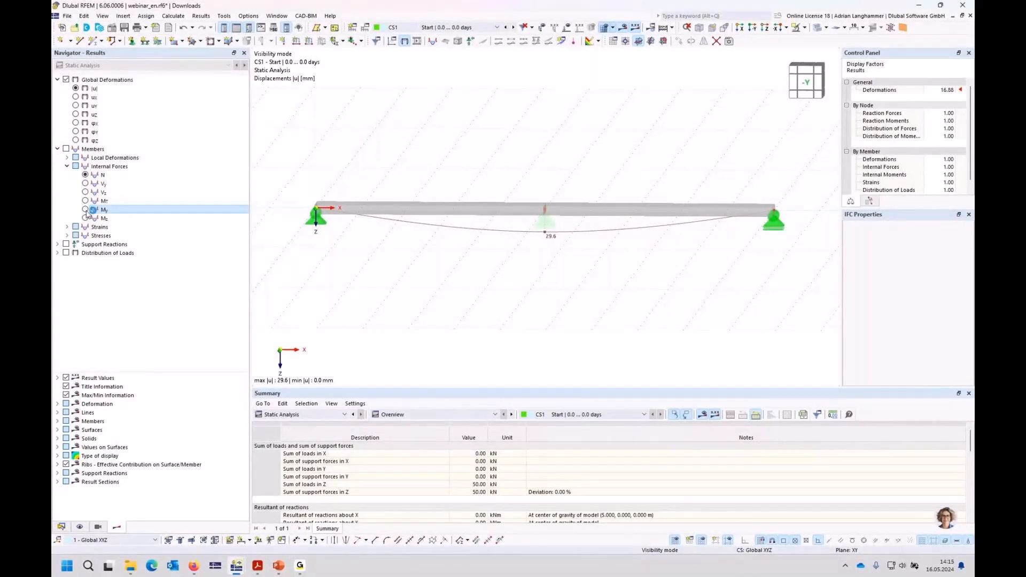
- Calculate construction stage CS2, examine its My moment diagram, and select the middle nodal support
click(513, 30)
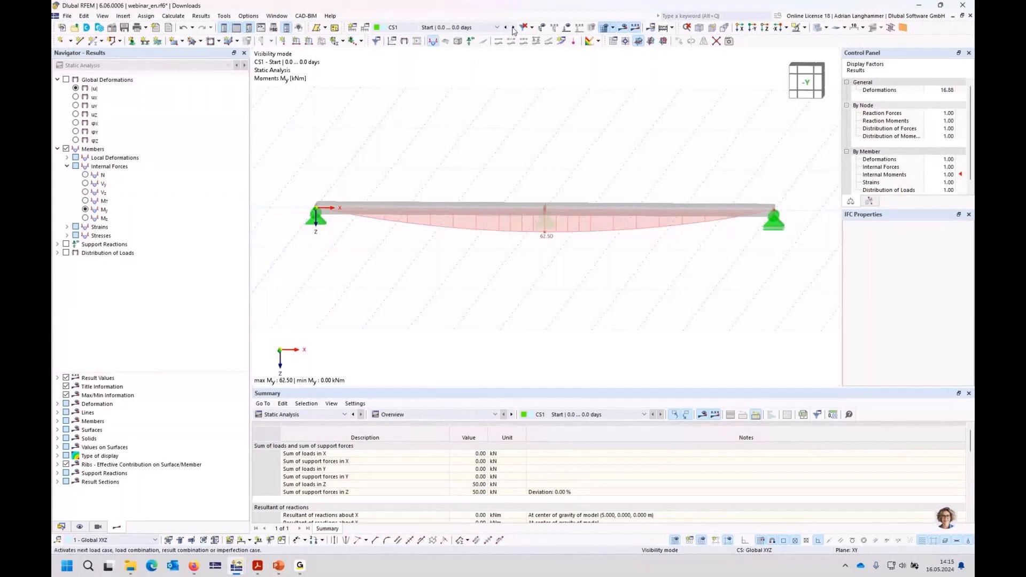
click(629, 31)
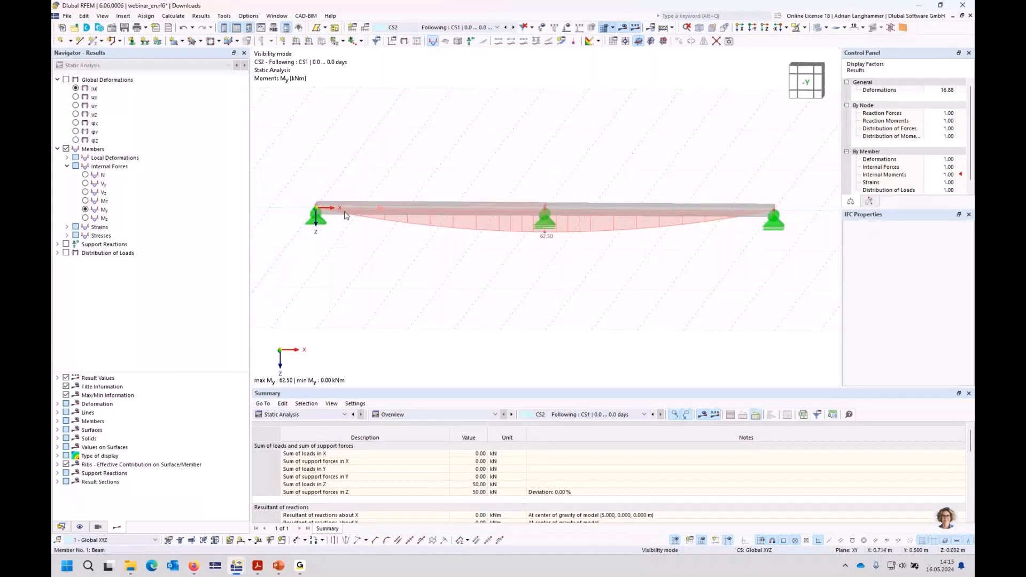
mouse_move(319, 208)
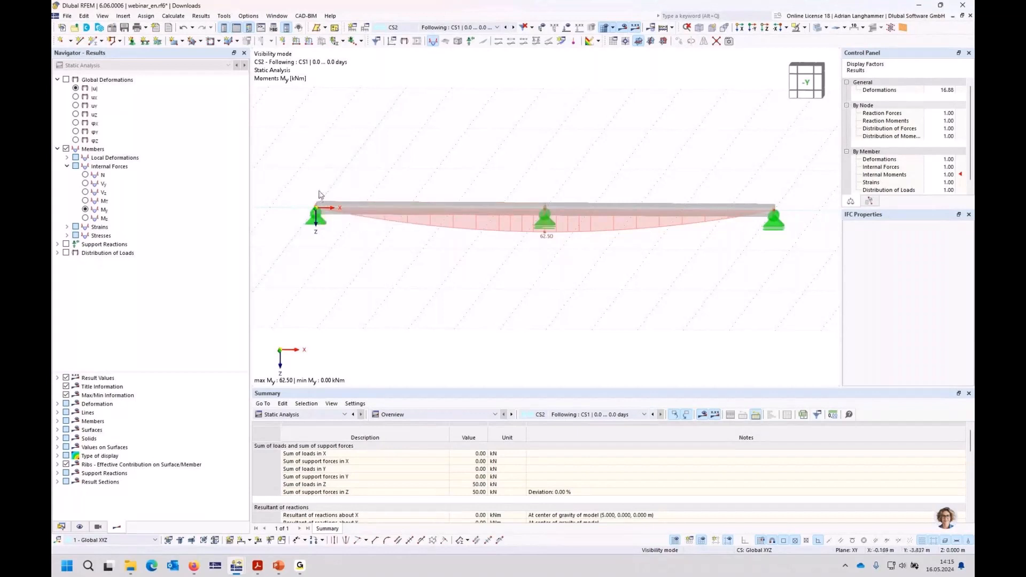
click(546, 231)
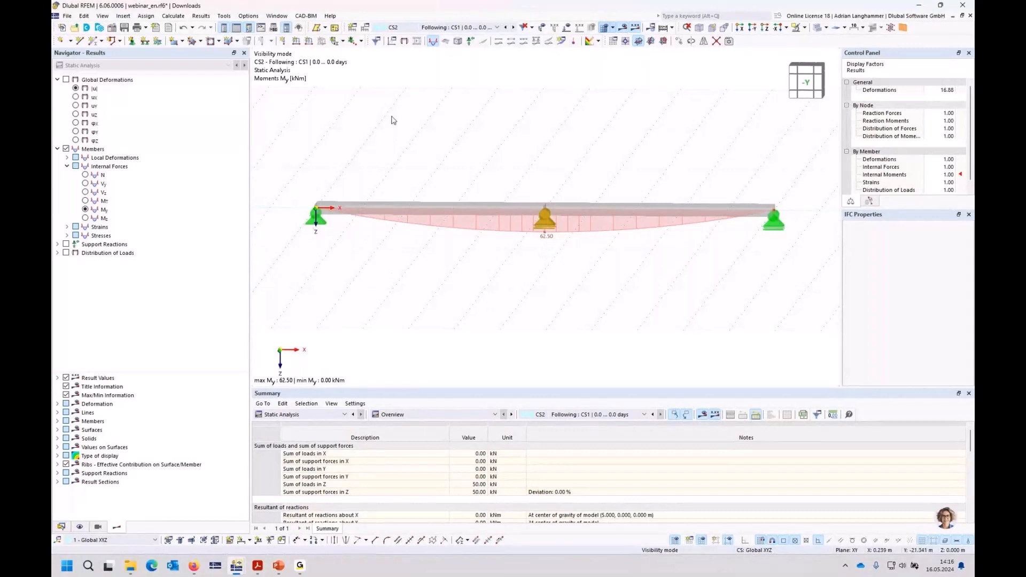
click(551, 226)
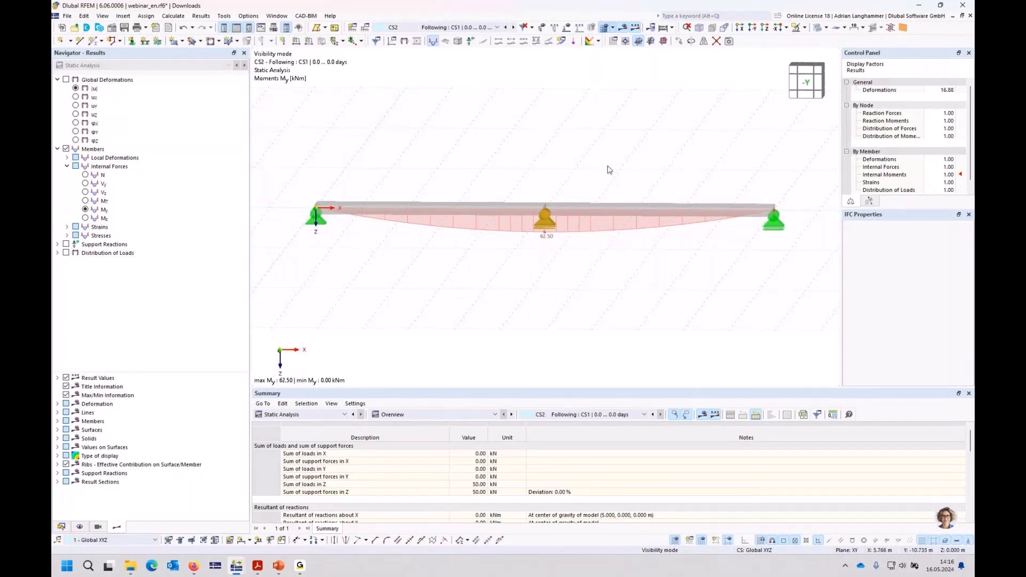
- Calculate construction stage CS3 and compare its My moments with those of CS2
click(514, 28)
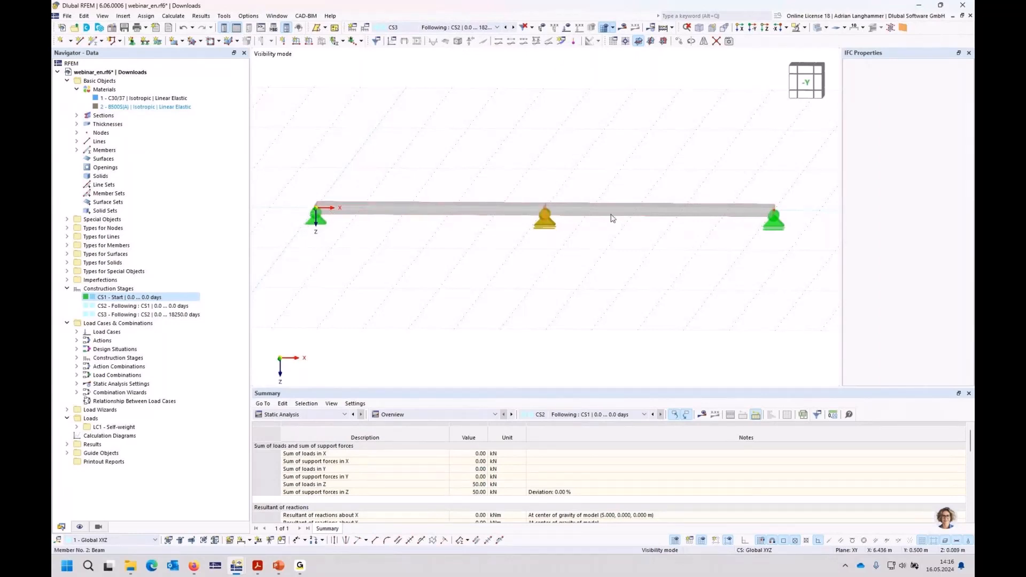
click(623, 28)
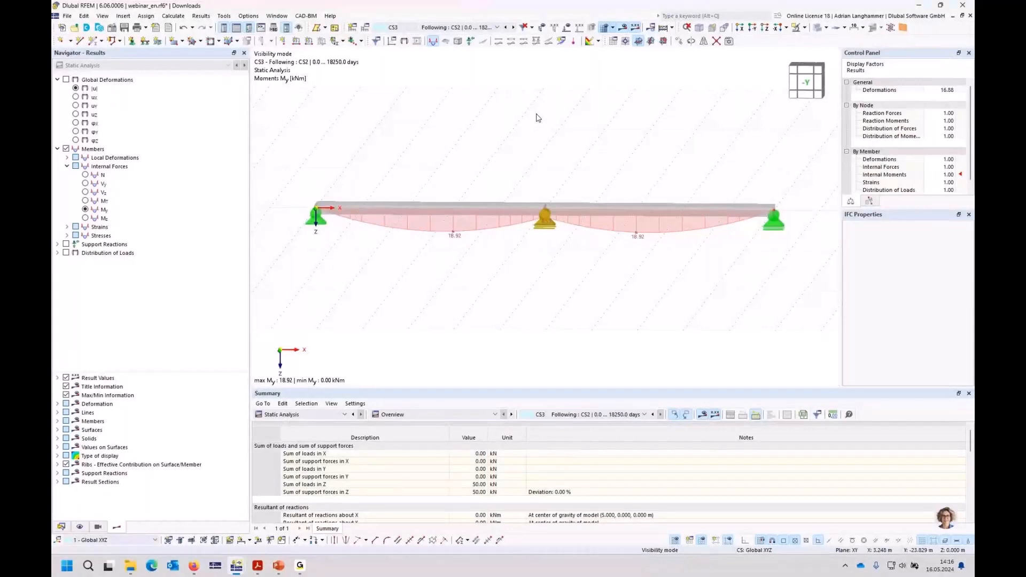
click(505, 29)
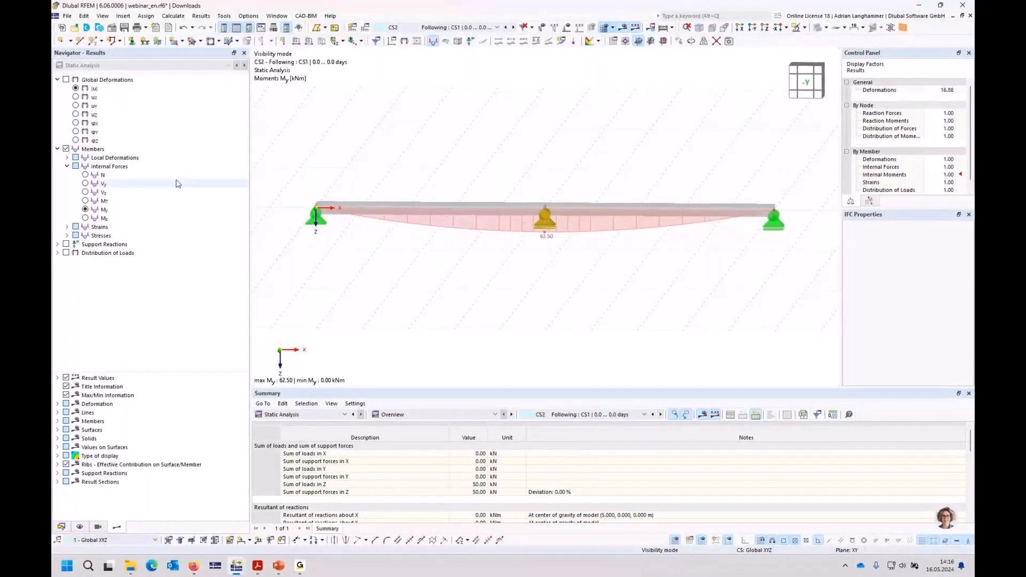
- Display the global deformations |u| and compare them at the middle support between CS2 and CS3
click(66, 80)
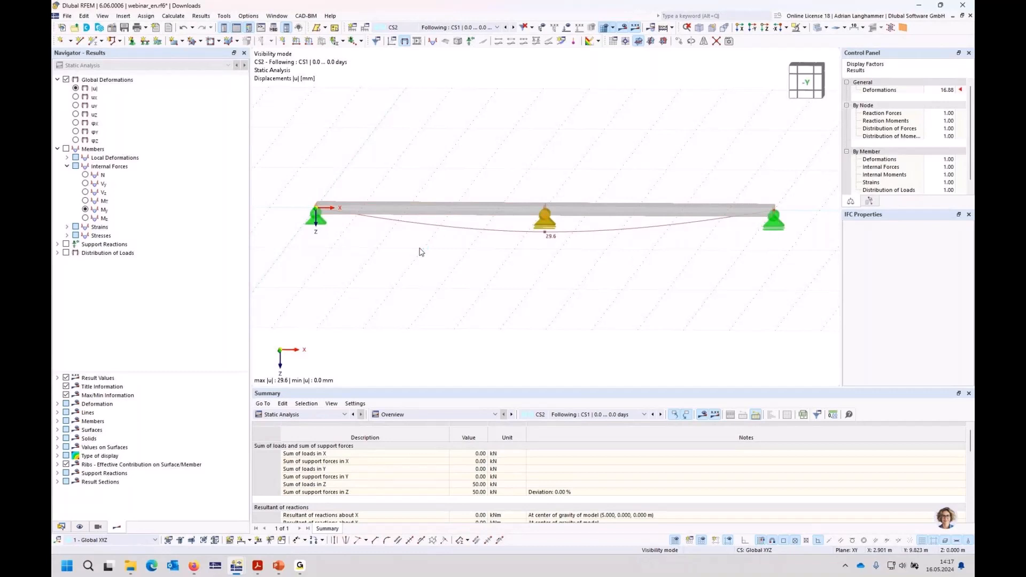
click(549, 217)
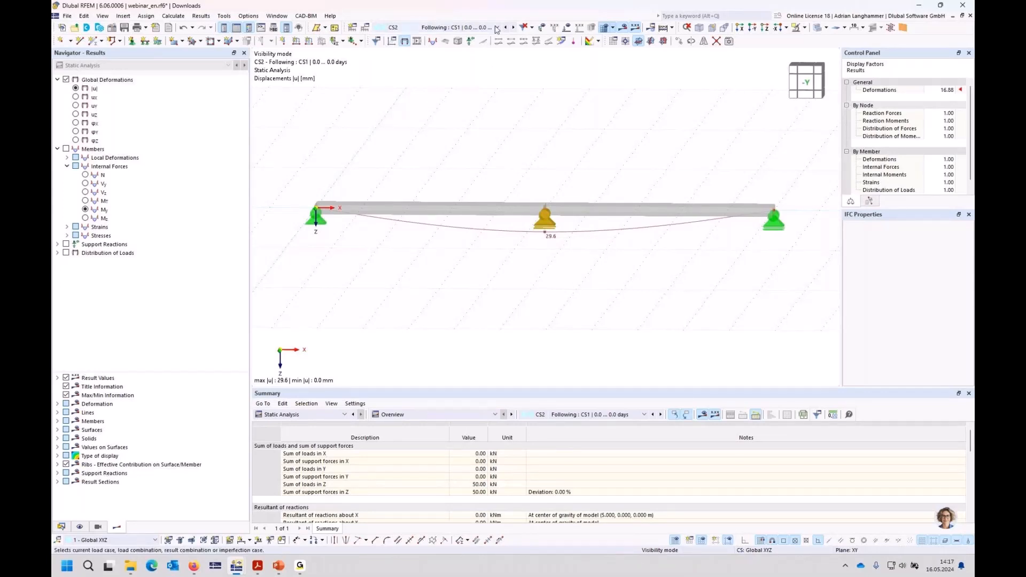
click(513, 28)
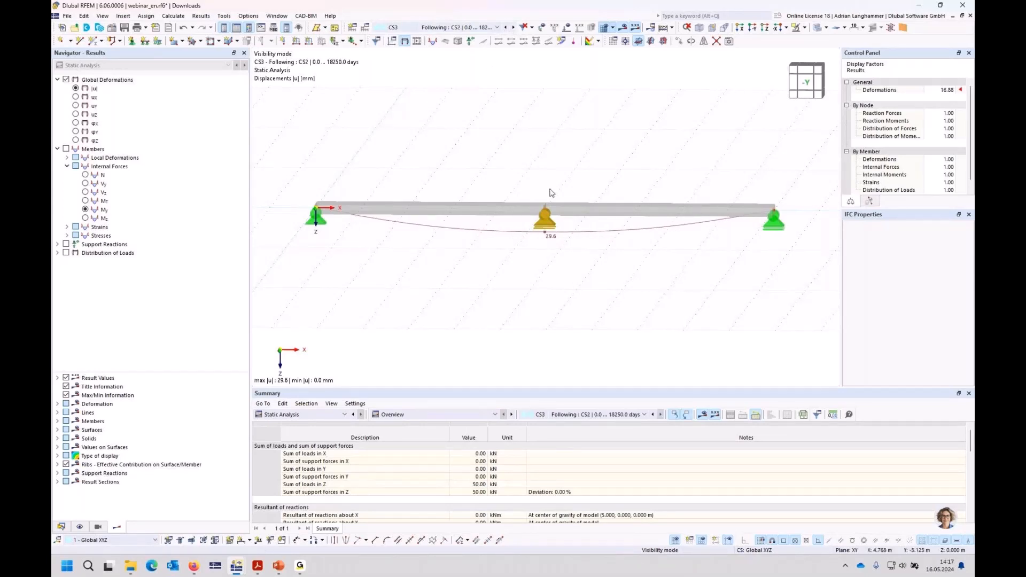
click(554, 210)
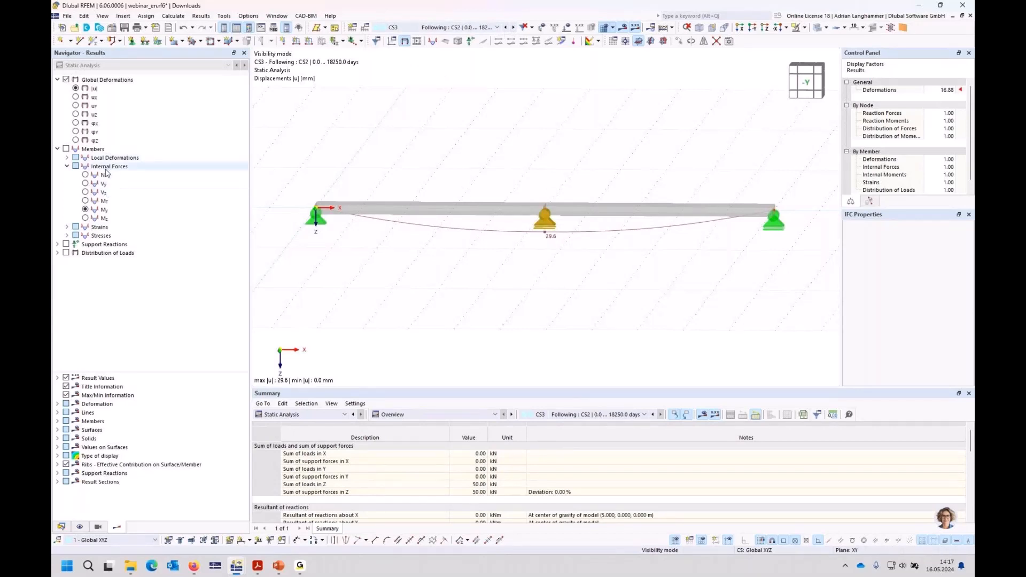
click(505, 28)
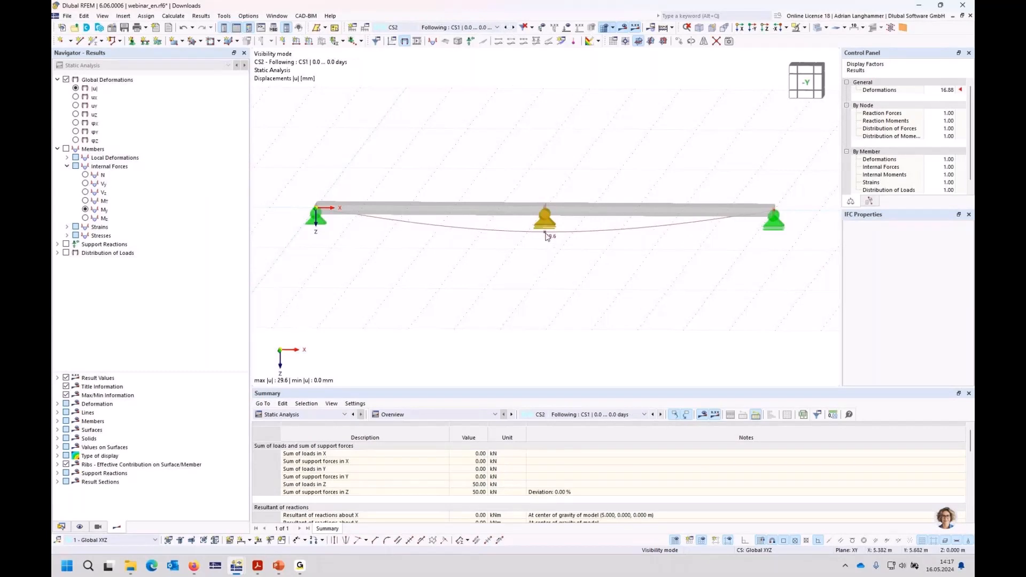
- Display the members' local deformations uz for construction stage CS3, with all values shown along the members
click(513, 28)
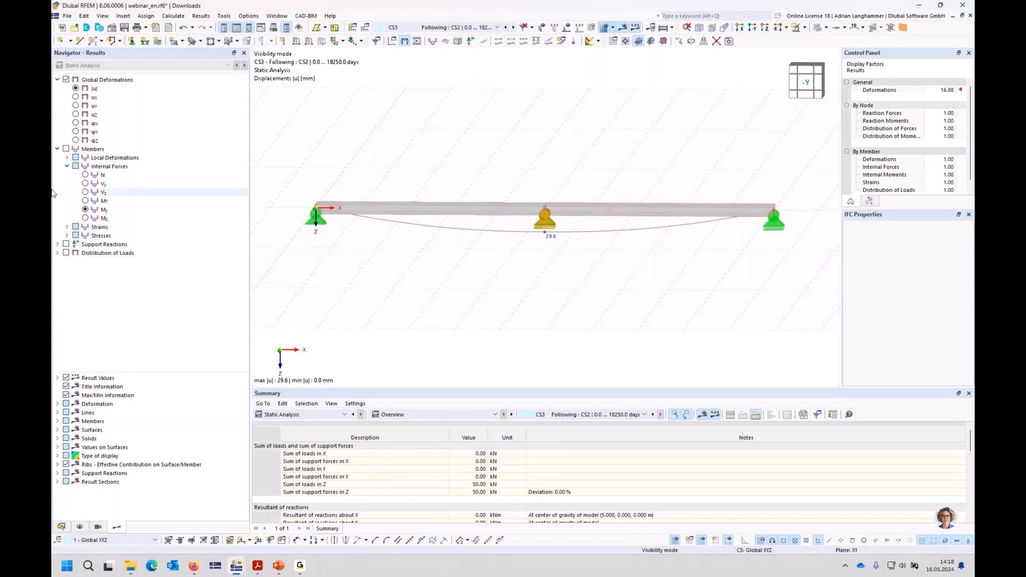
click(68, 158)
click(85, 184)
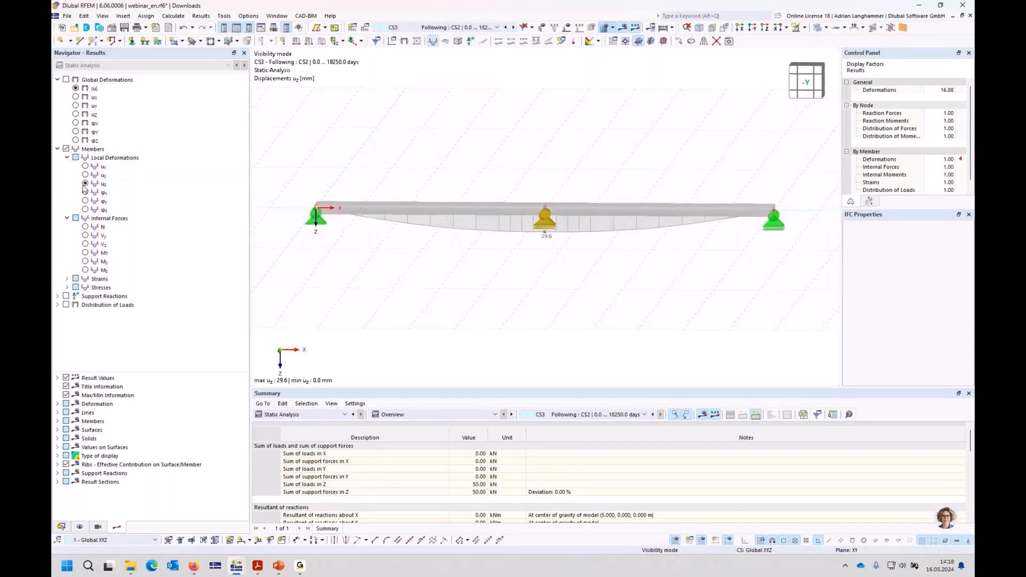
click(58, 422)
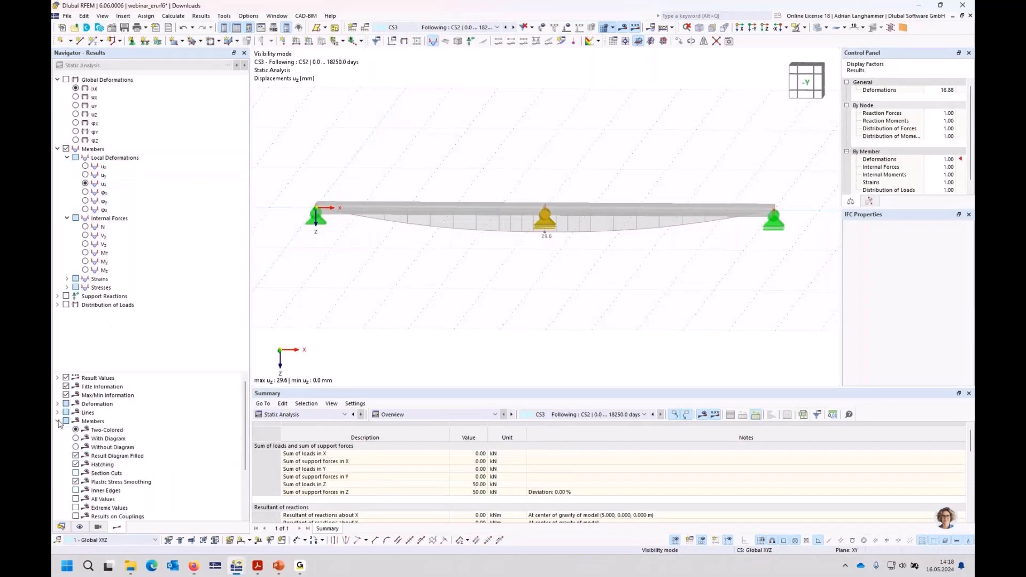
click(75, 500)
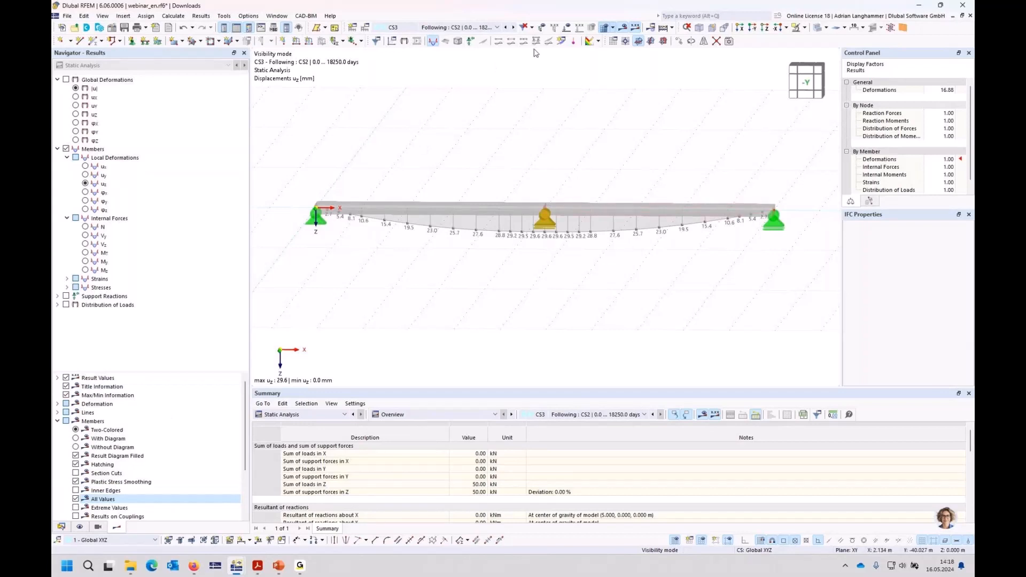
- Compare the uz deformations of CS2 and CS3, and display the My bending moments for CS3
click(505, 28)
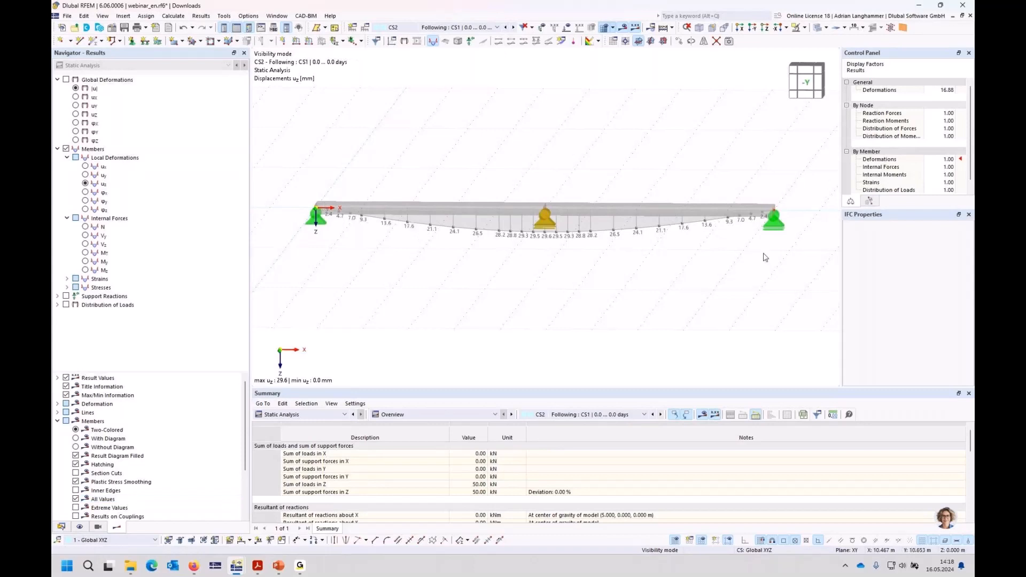
click(513, 29)
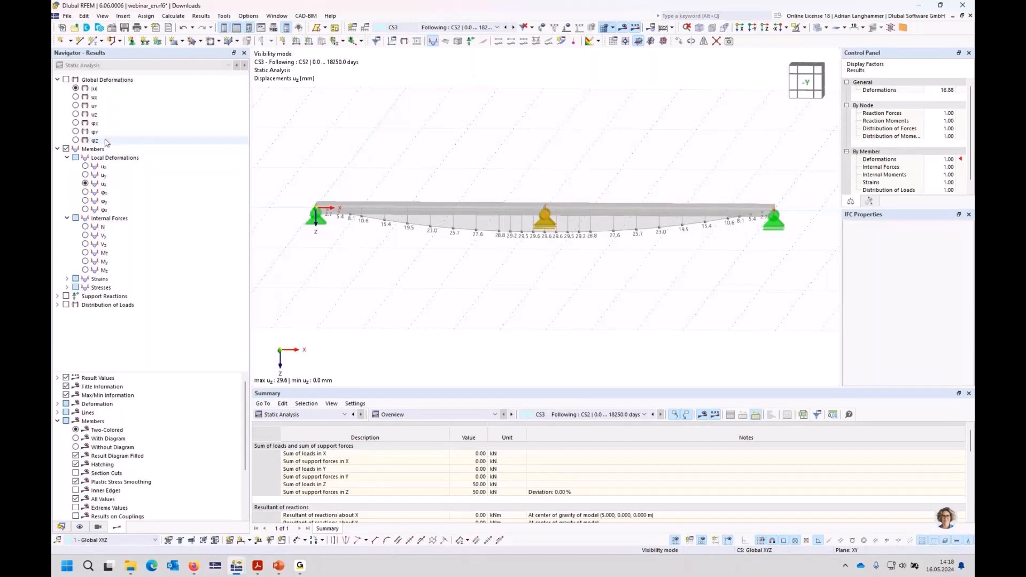
click(85, 262)
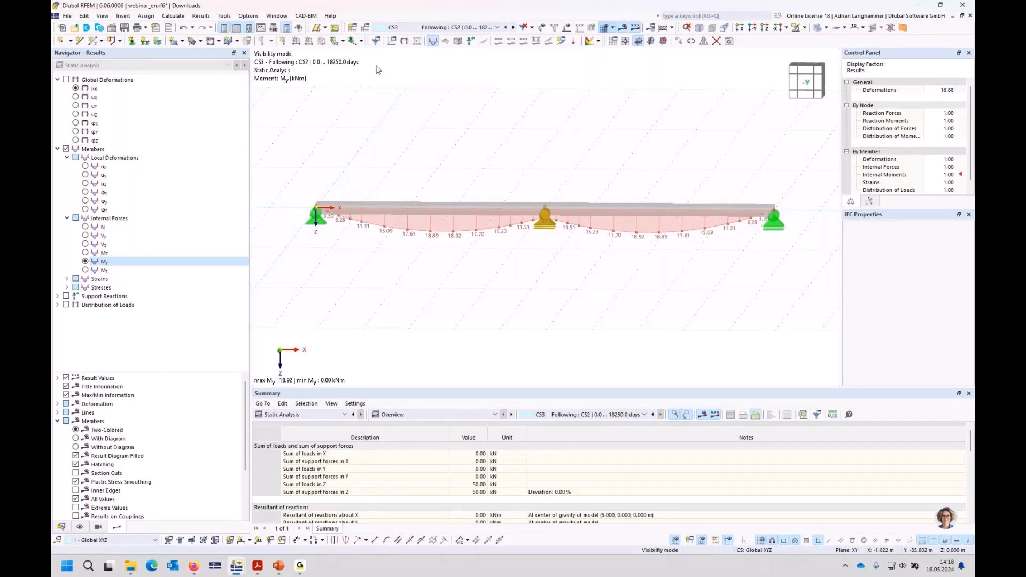
- Activate saving the results of all load increments in static analysis settings SA1 of construction stage CS3
click(366, 30)
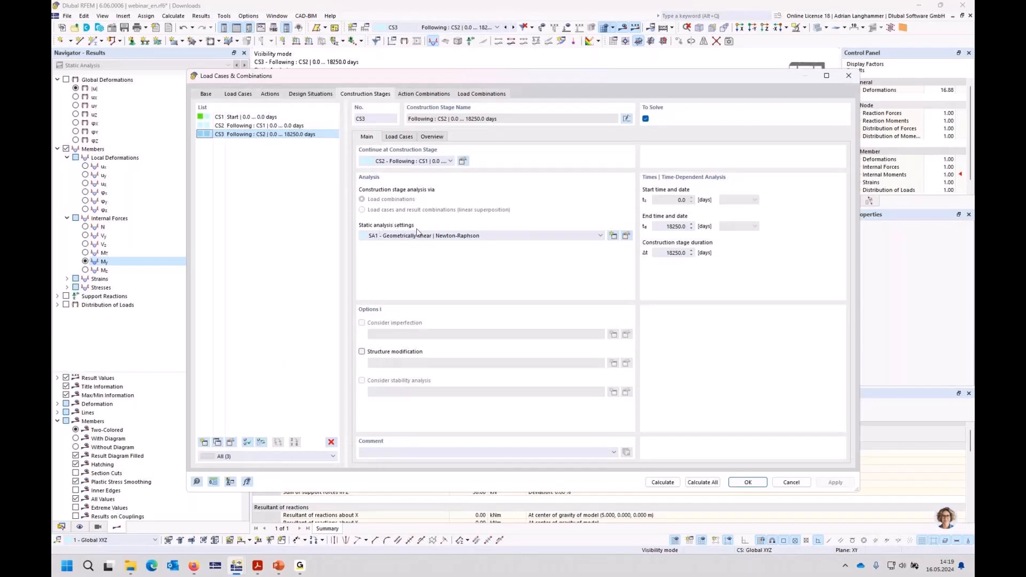
click(626, 237)
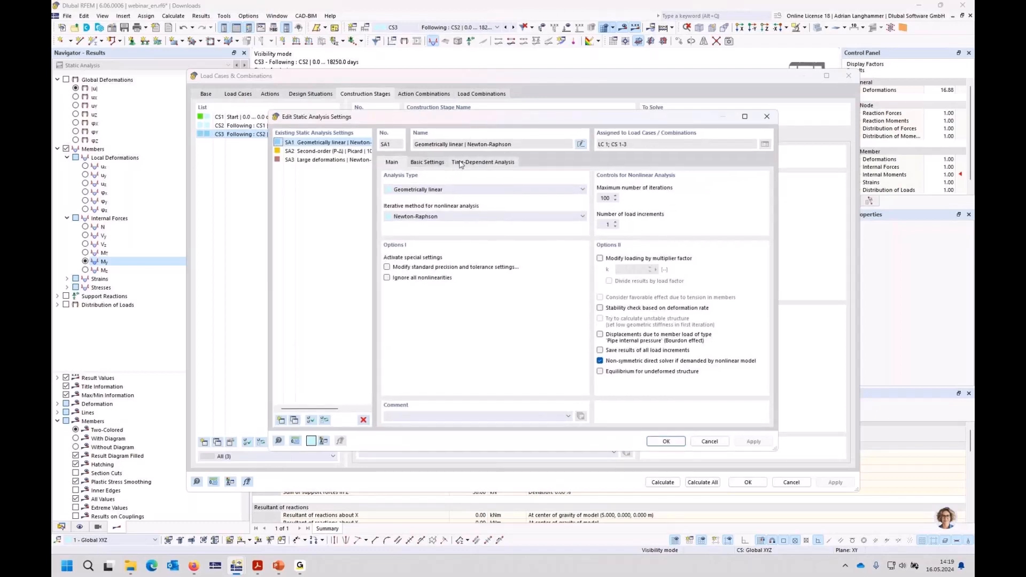
click(476, 164)
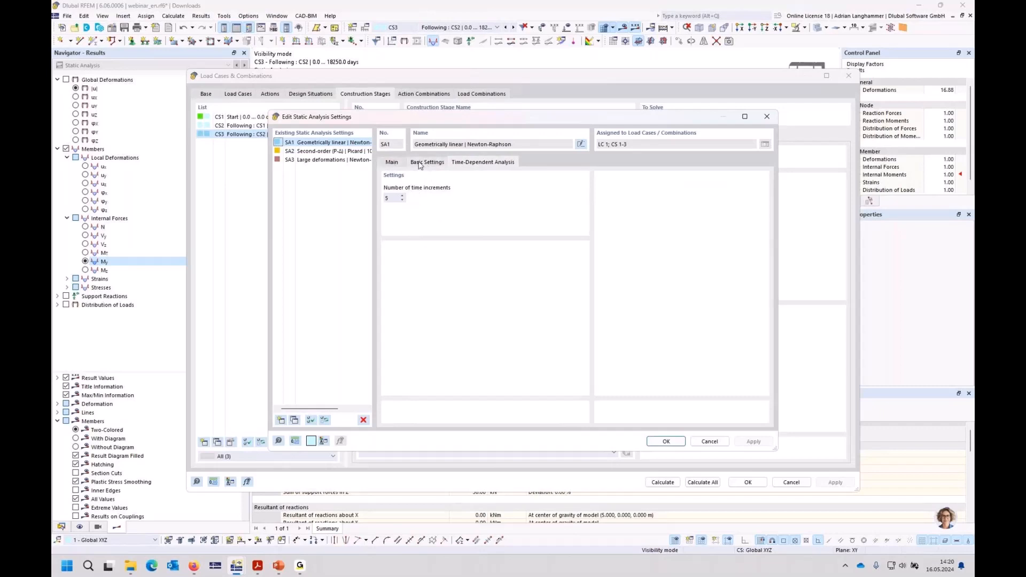
click(392, 163)
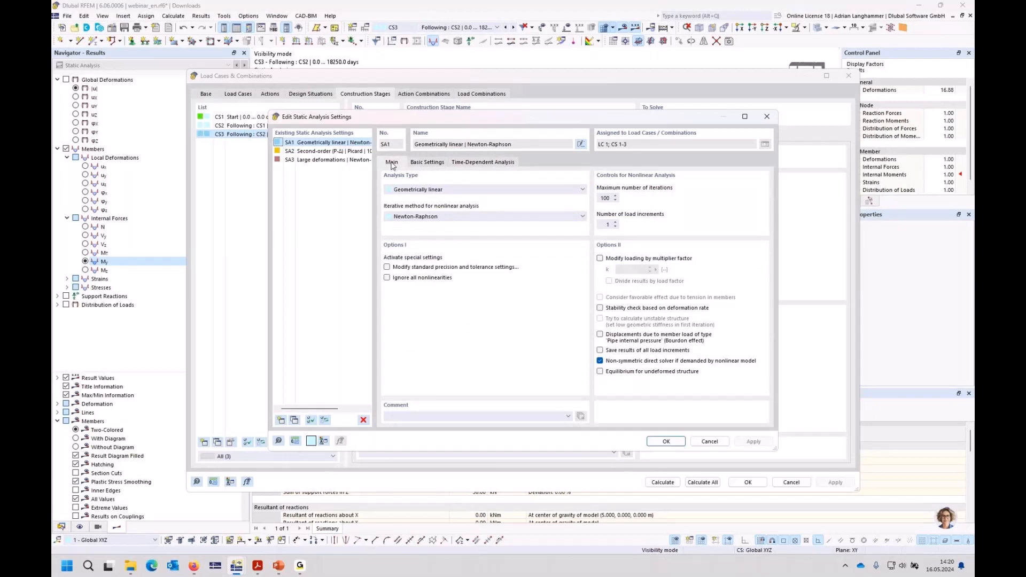
click(600, 351)
click(666, 442)
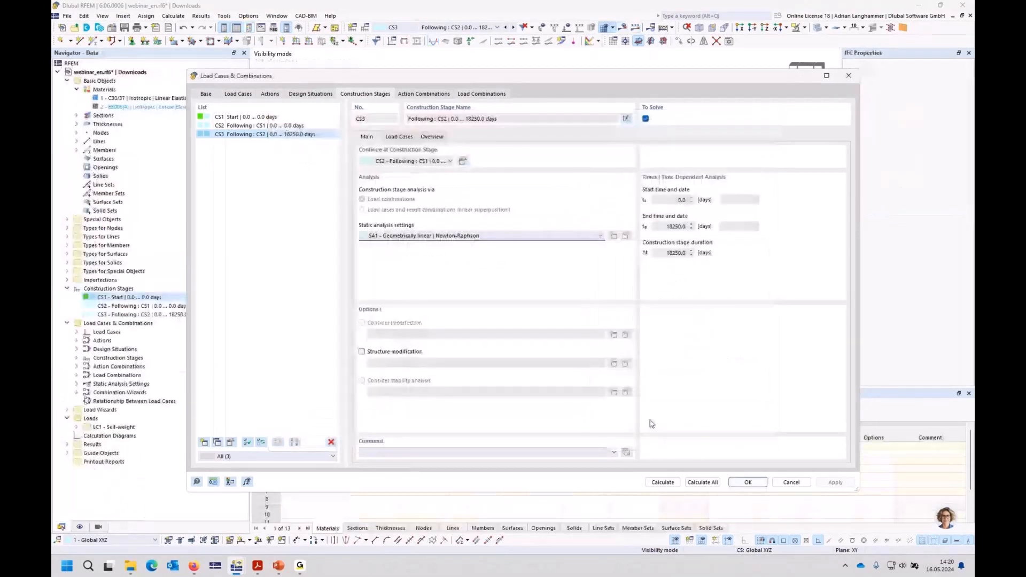
click(746, 483)
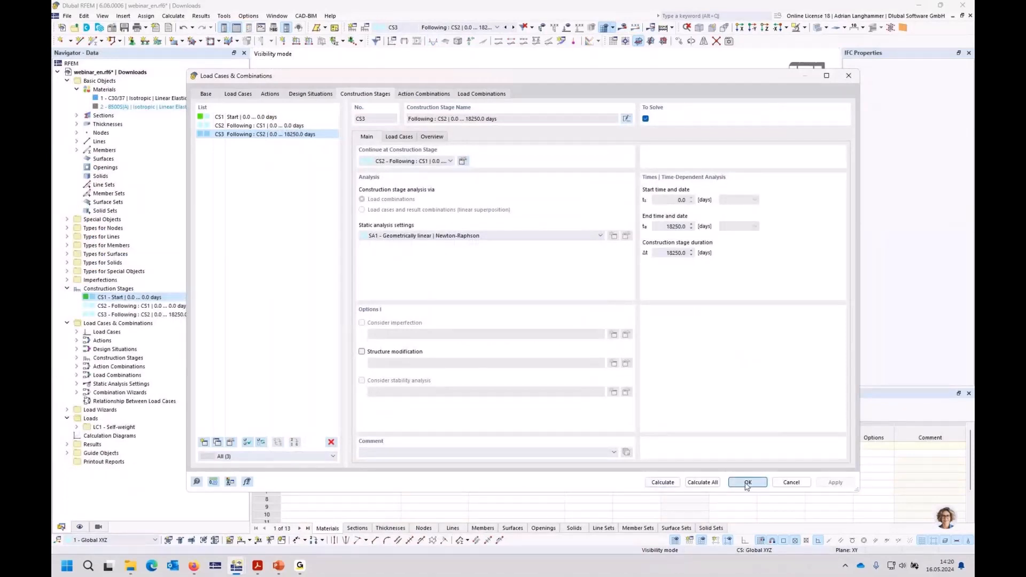
- Recalculate CS3, turn on the load and time increment display, and examine My at 3650 days
click(625, 30)
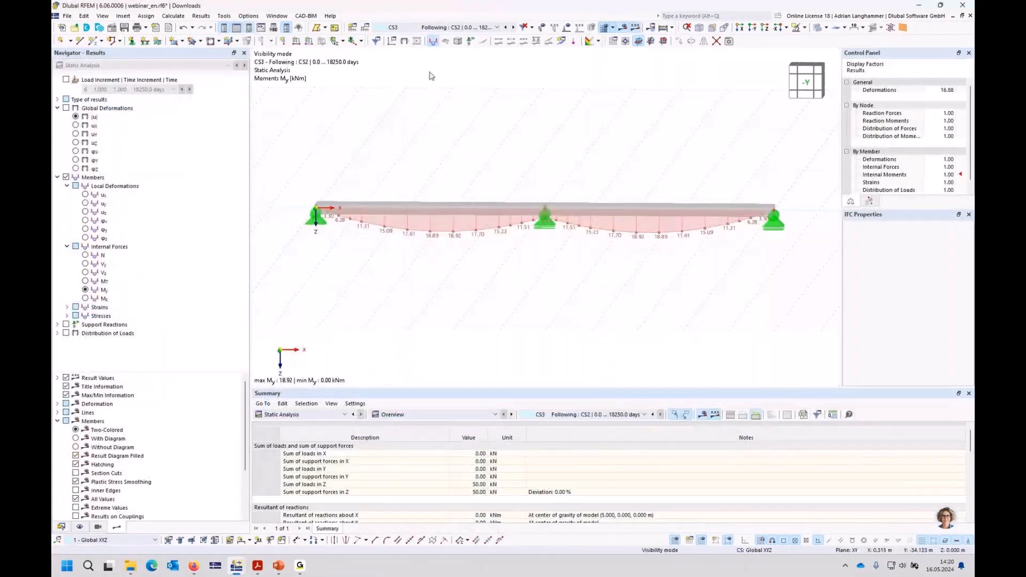
click(66, 80)
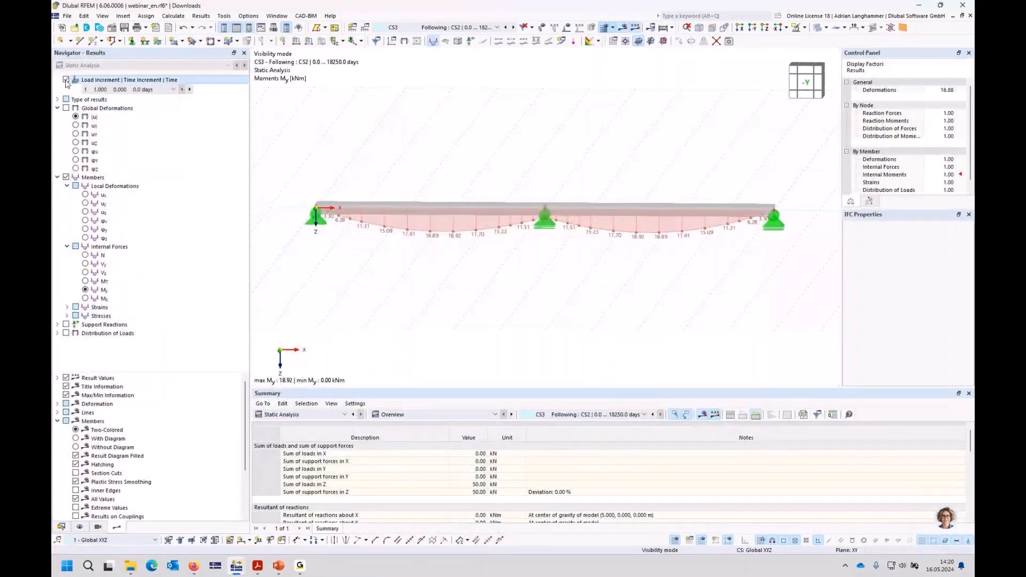
click(171, 90)
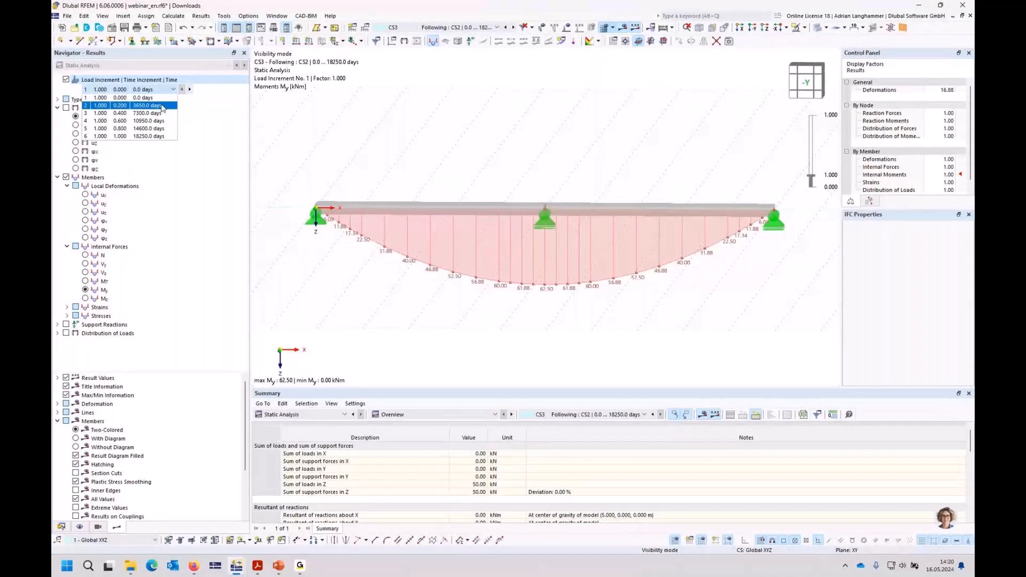
click(162, 112)
click(182, 90)
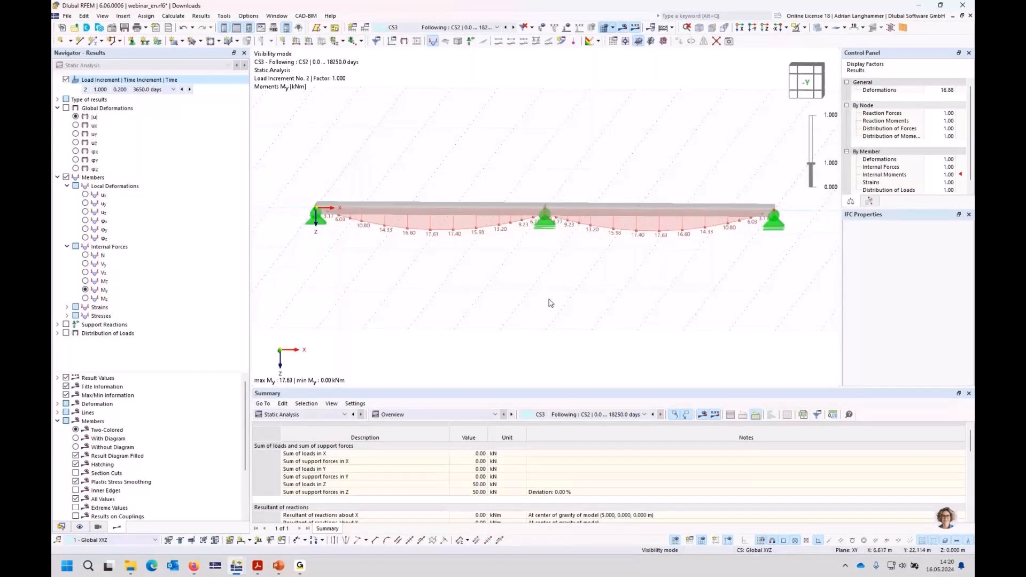
ctrl+middle_drag(543, 278, 537, 255)
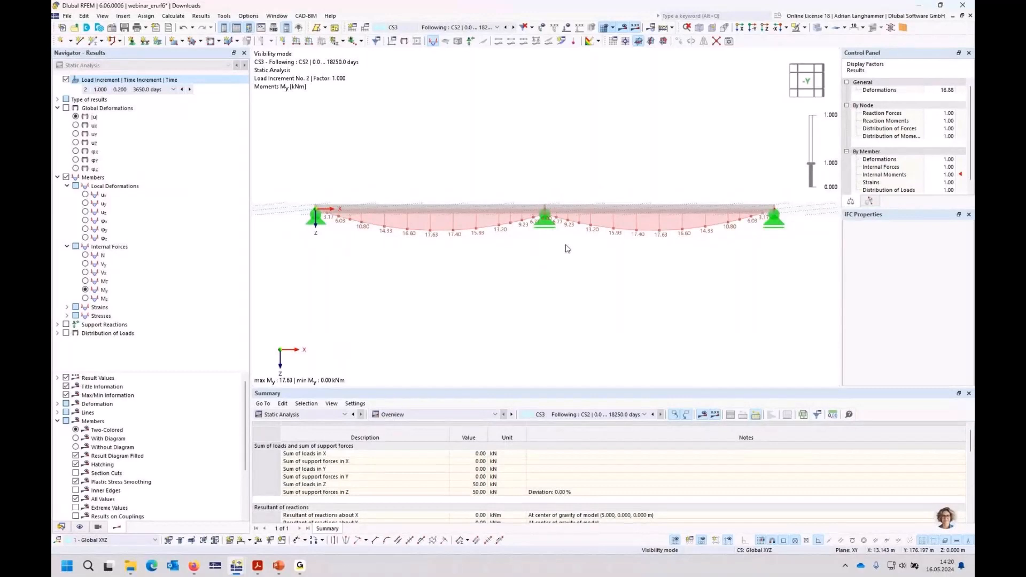
middle_drag(567, 248, 562, 261)
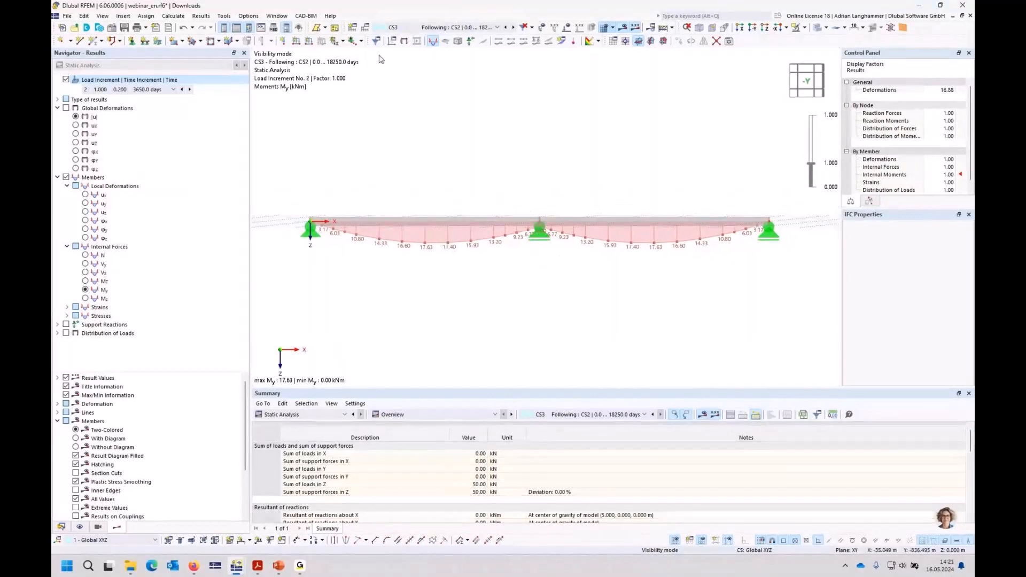
- Set the end time of construction stage CS3 to 1.0 day
click(365, 28)
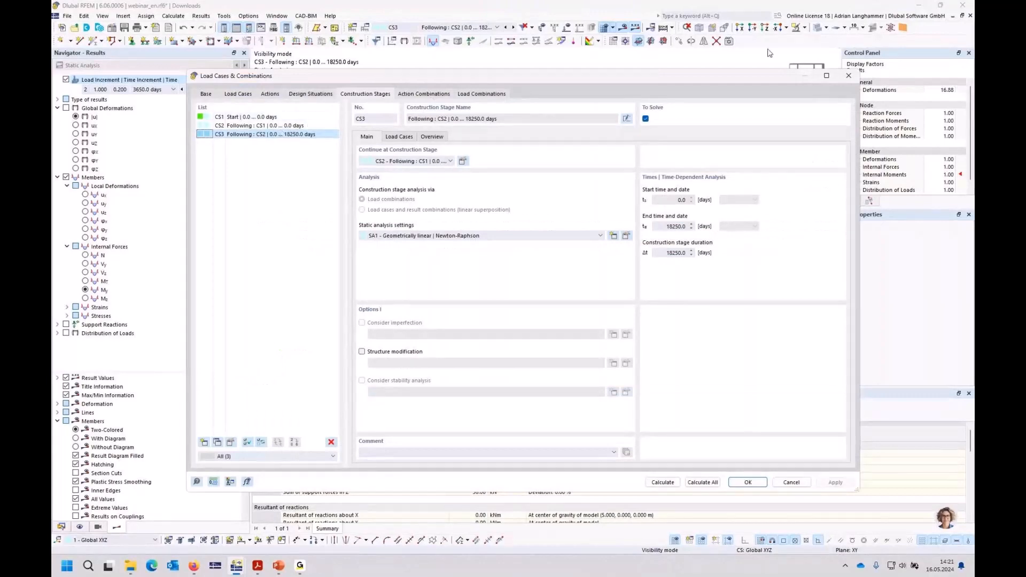
click(840, 75)
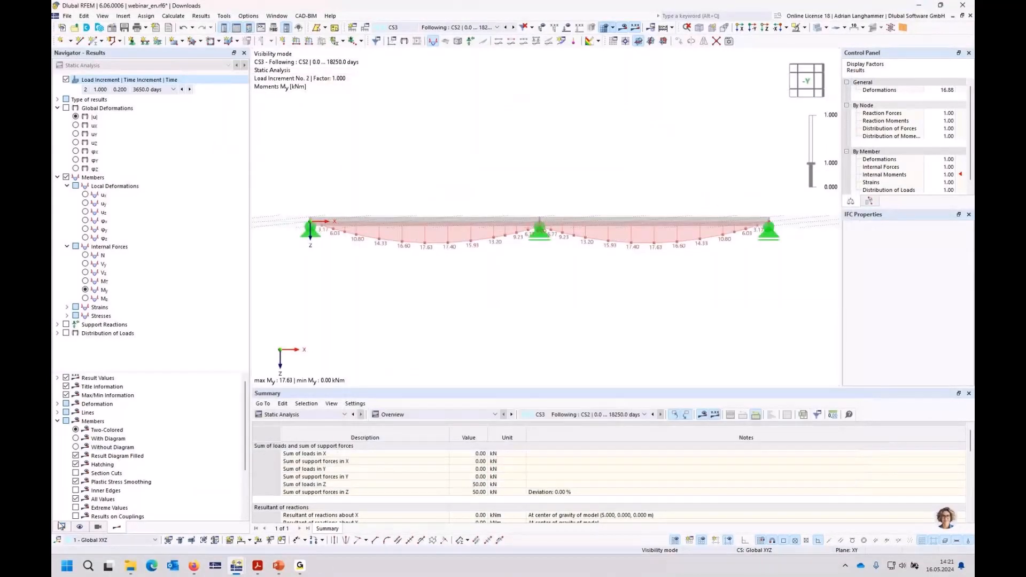
click(61, 527)
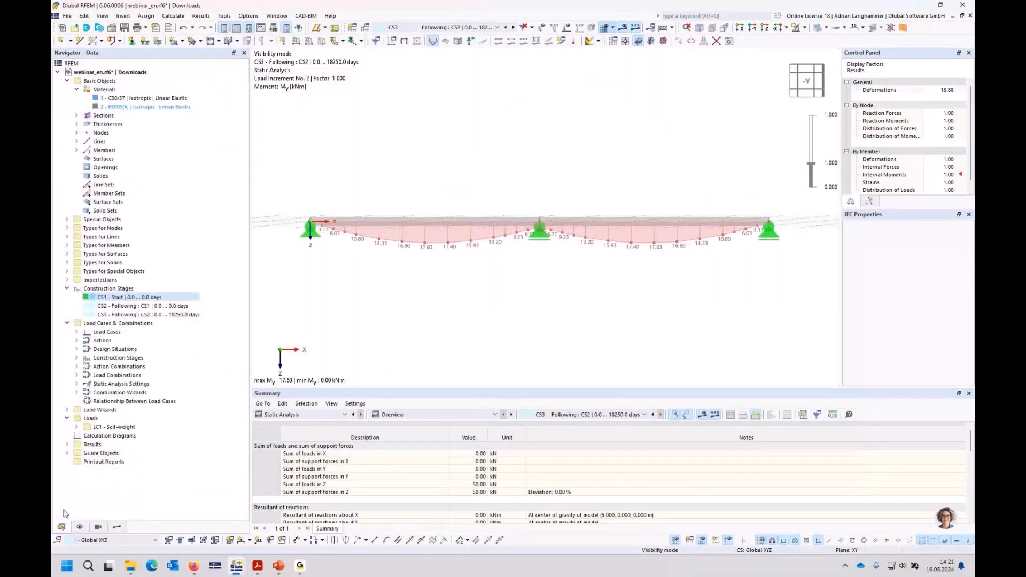
double_click(121, 315)
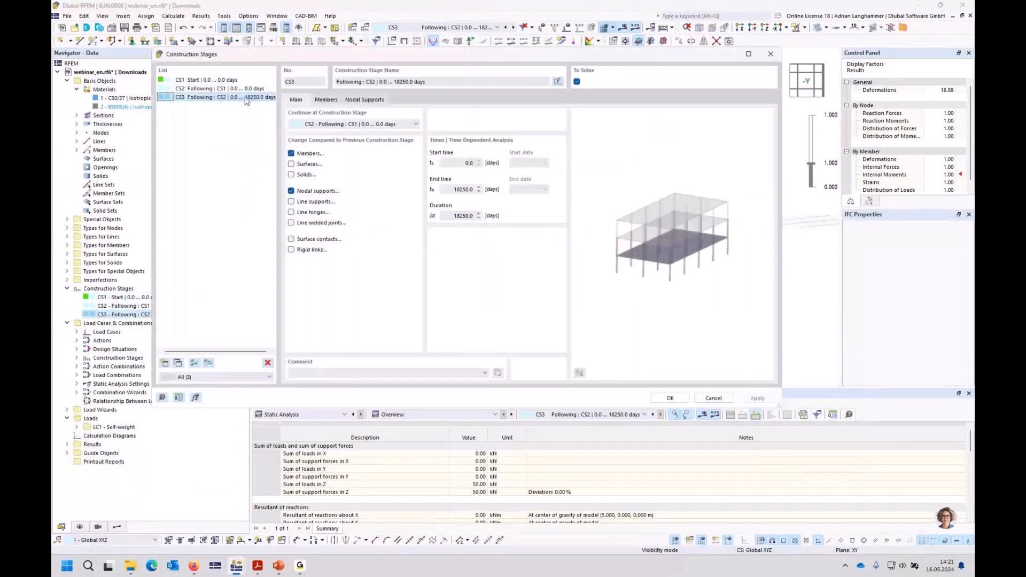
click(452, 190)
text(1)
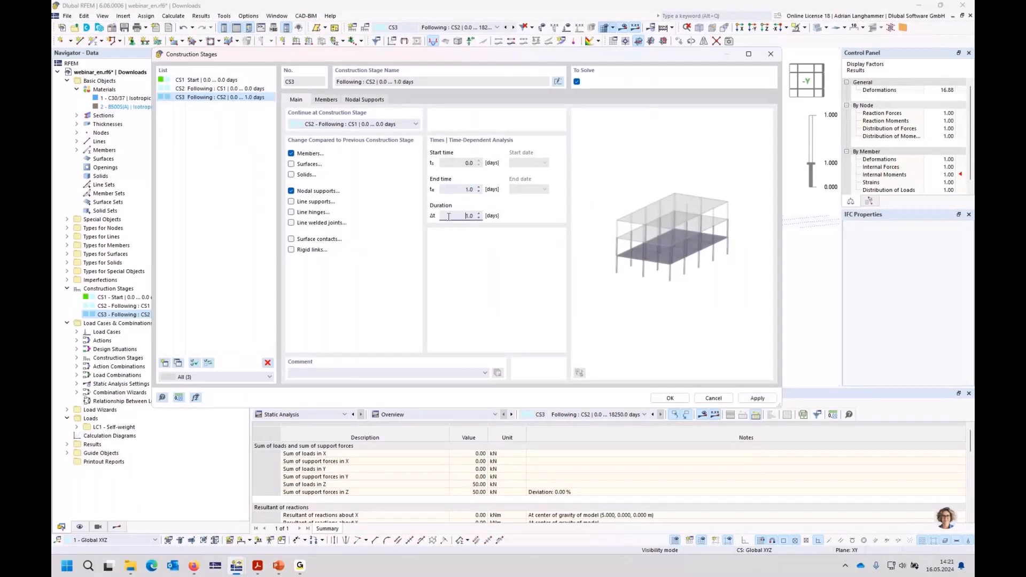
- Add construction stage CS4 following CS3, with an end time of 18250 days
click(165, 363)
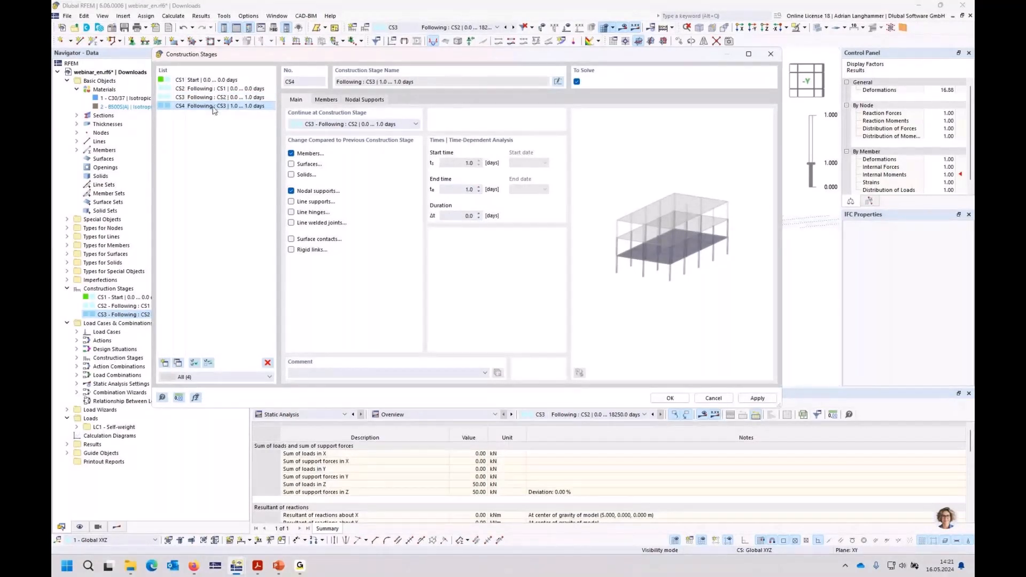
click(472, 190)
text(8250)
click(467, 214)
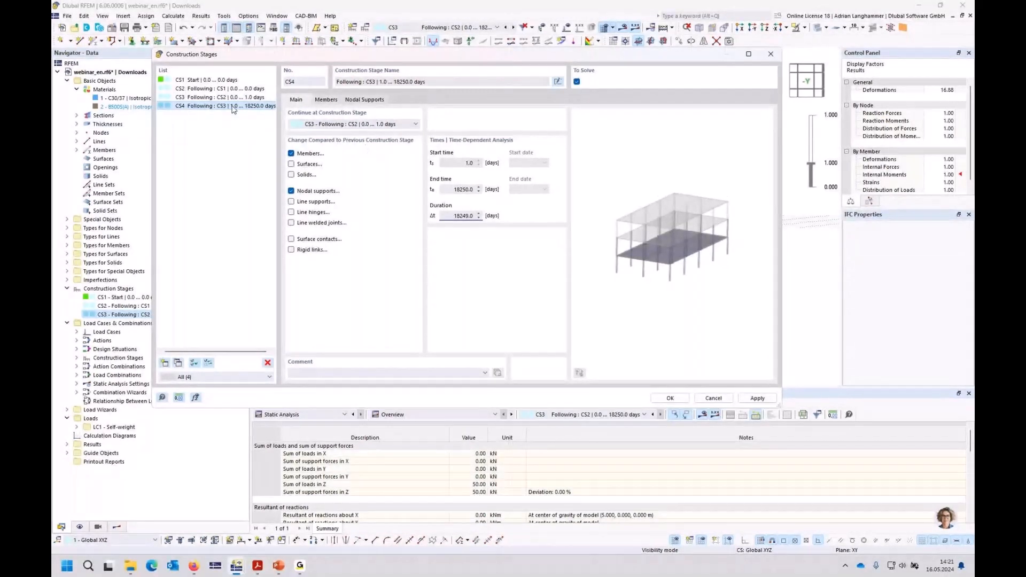
click(668, 399)
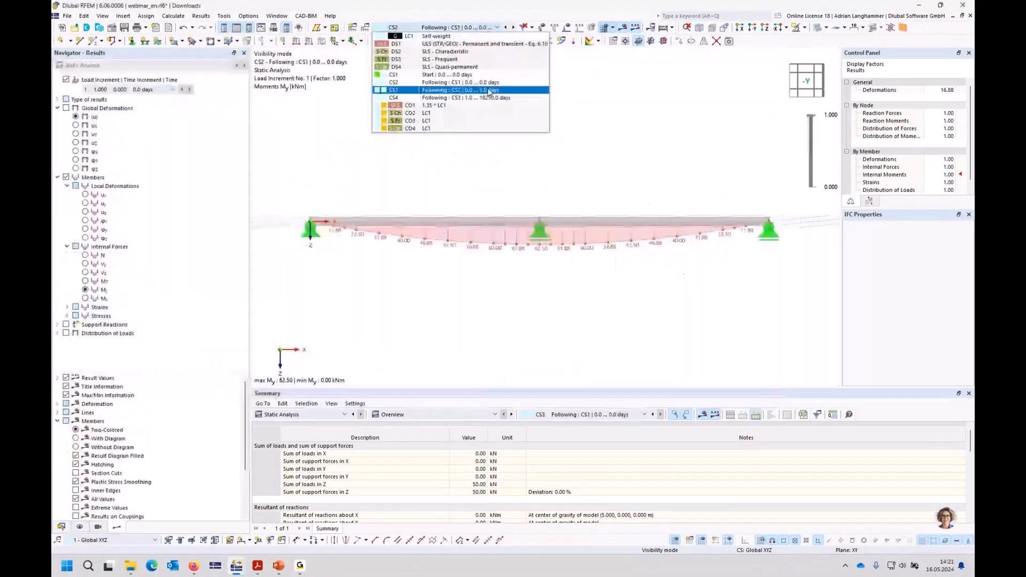
- Calculate CS3 and examine its My moments through the time increments up to 1.0 day
click(628, 32)
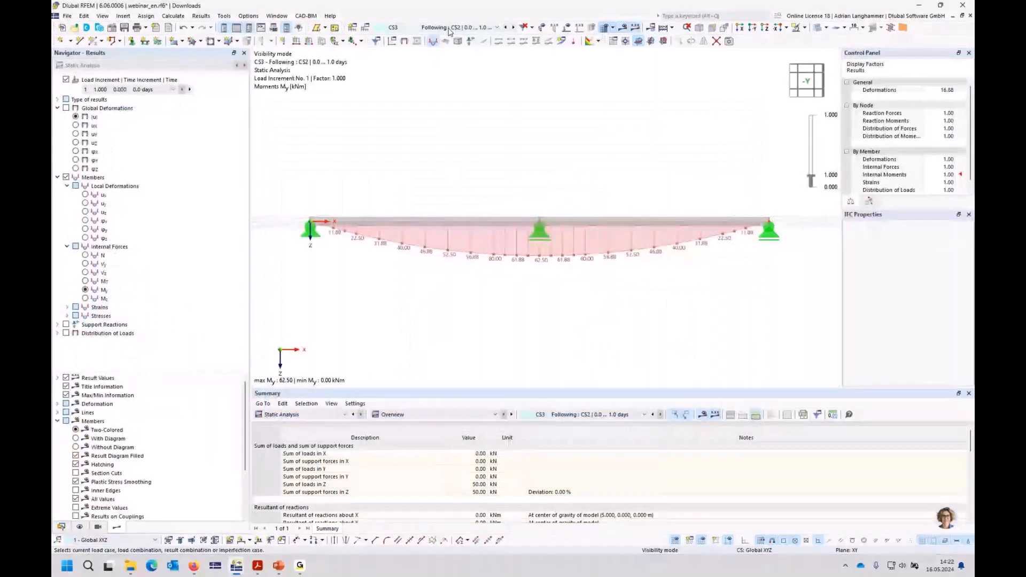
click(174, 90)
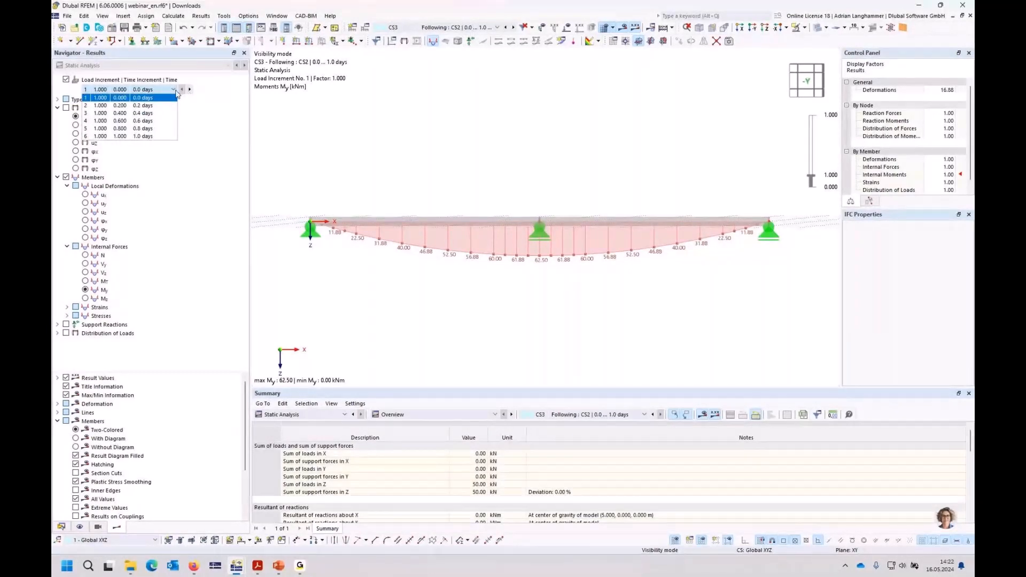
click(175, 90)
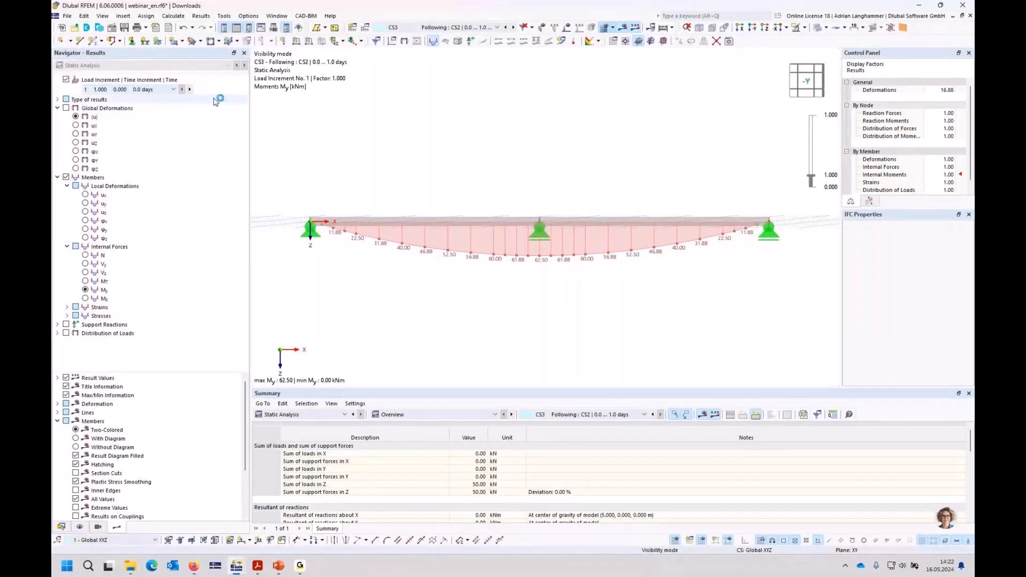
click(190, 90)
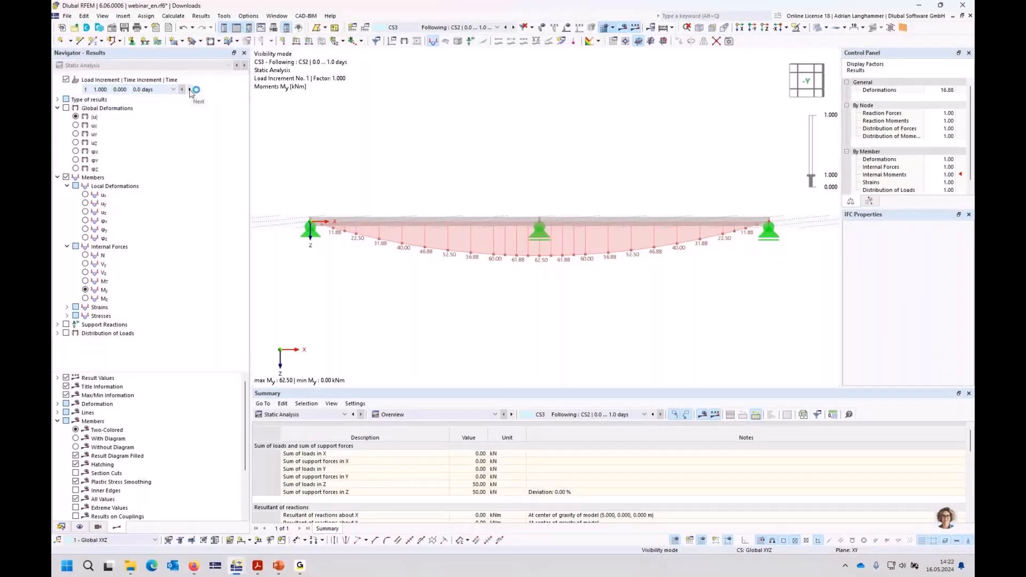
click(190, 90)
click(190, 90)
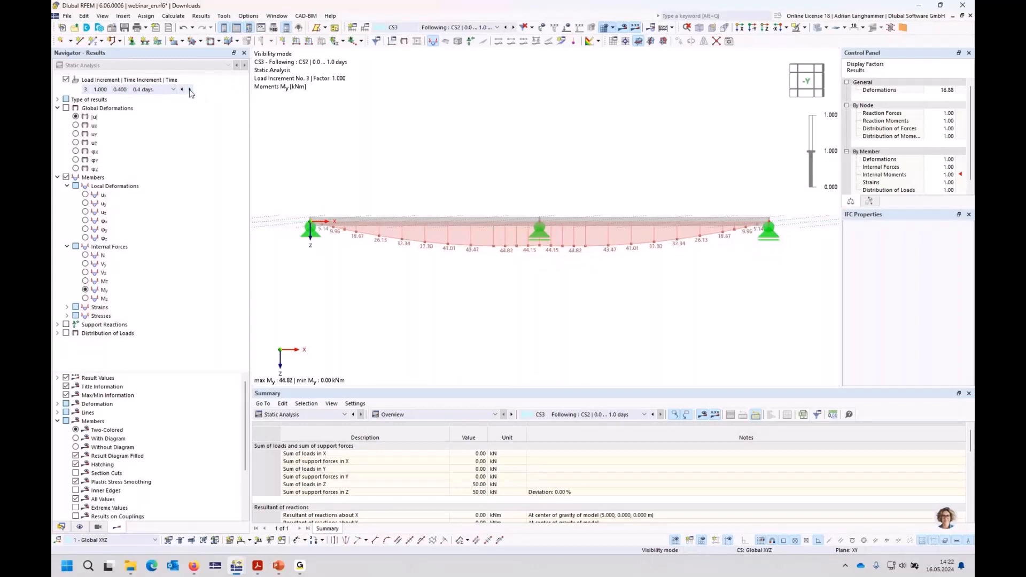
click(189, 89)
click(190, 90)
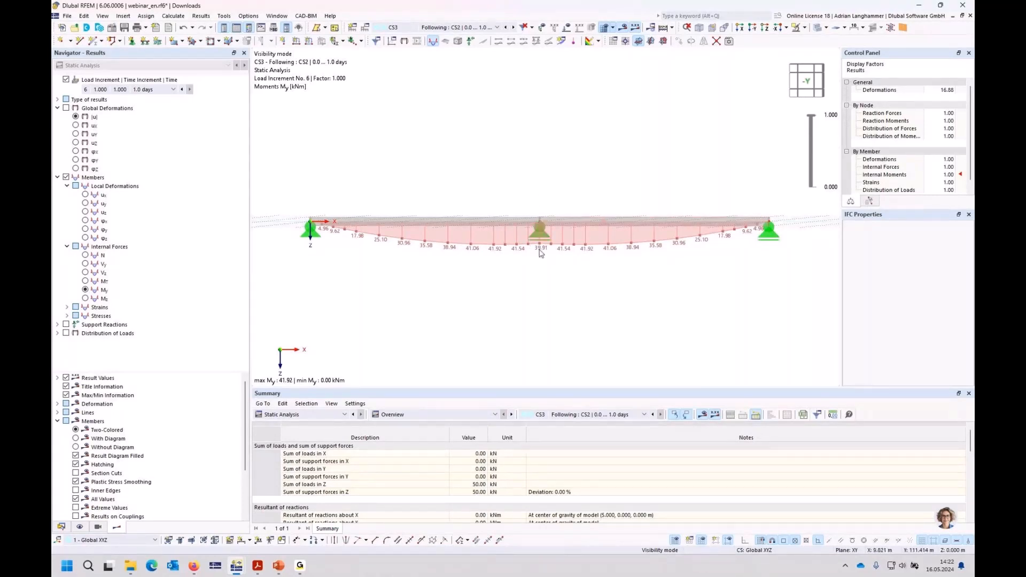
- Display the My results of CS4 at 18250 days and compare them with those of CS3
click(513, 27)
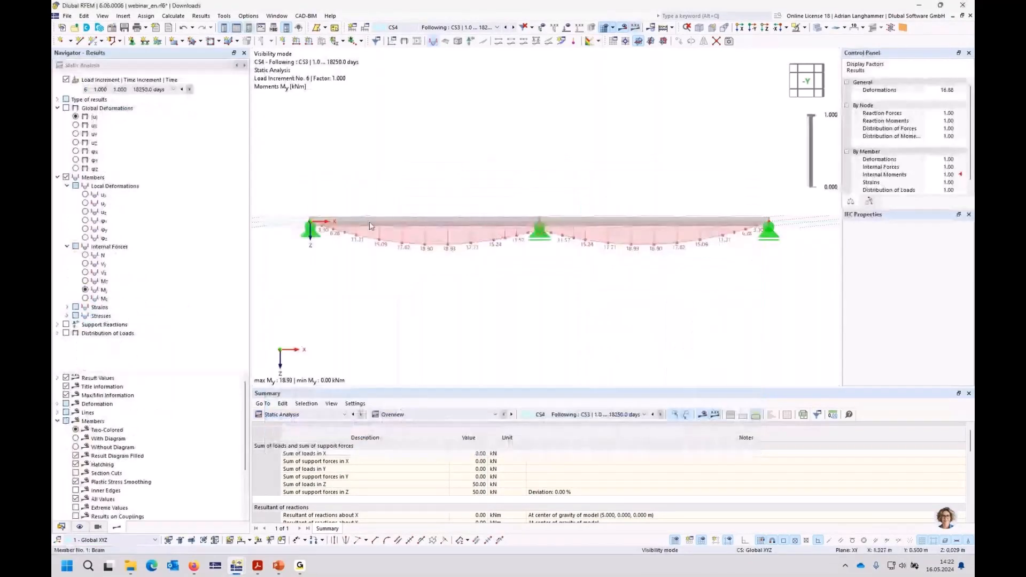
click(506, 27)
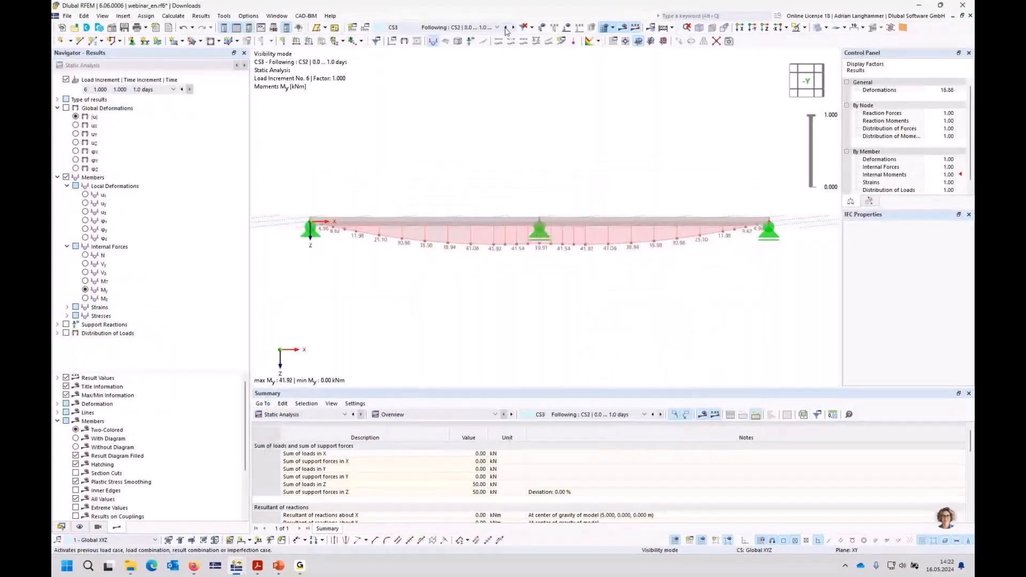
- Step through the time increments of CS3 and display its My moments at 1.0 day
click(173, 89)
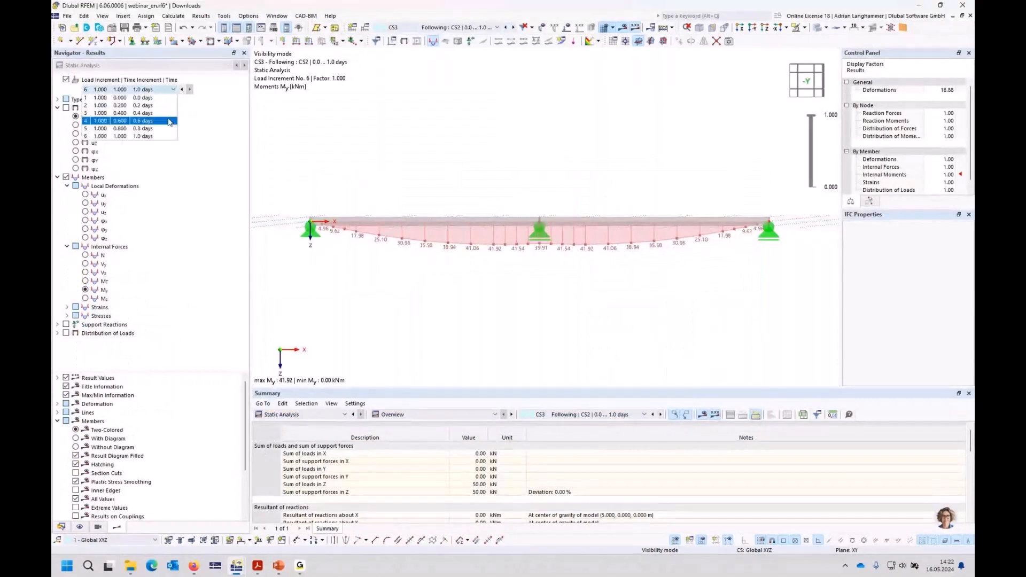
click(159, 137)
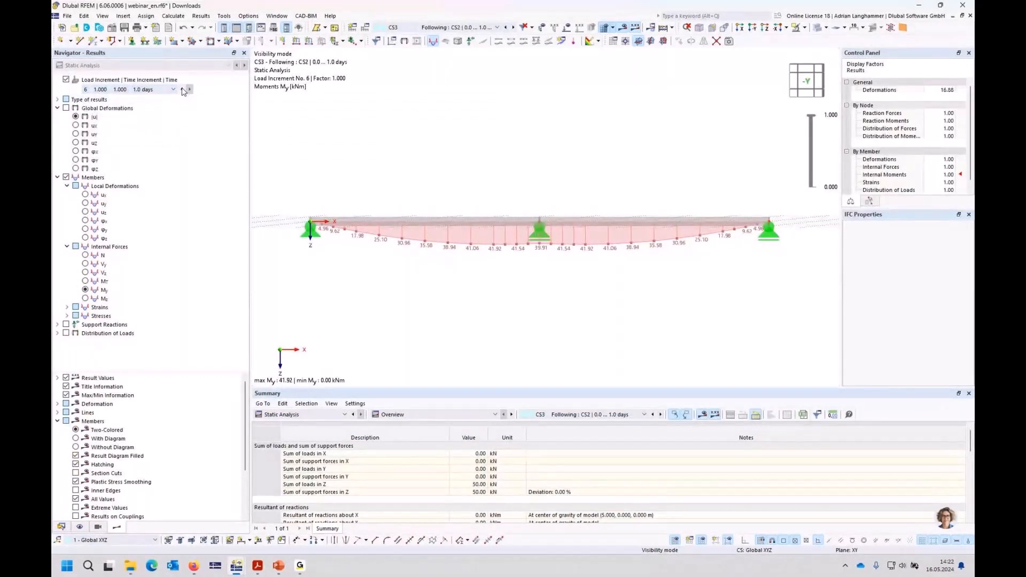
click(183, 90)
click(189, 89)
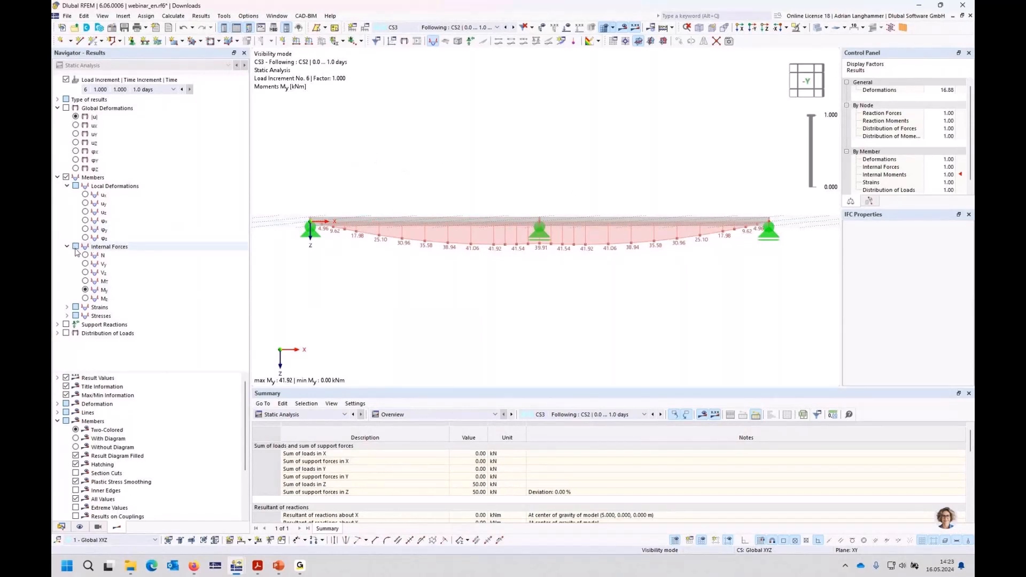
- Display the support reactions together with the Vz shear forces and compare them across CS2, CS3 and CS4
click(66, 324)
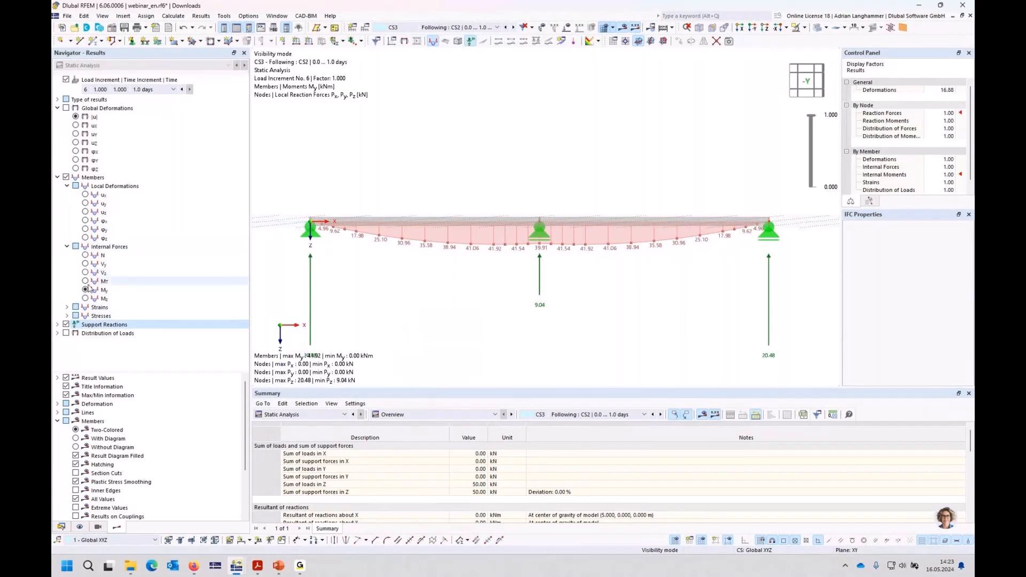
click(183, 270)
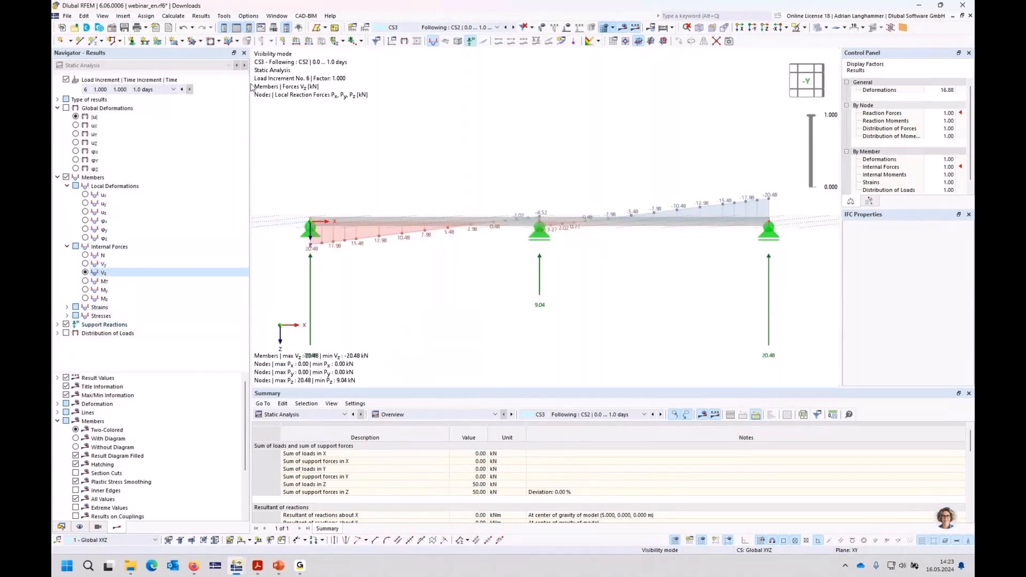
click(505, 30)
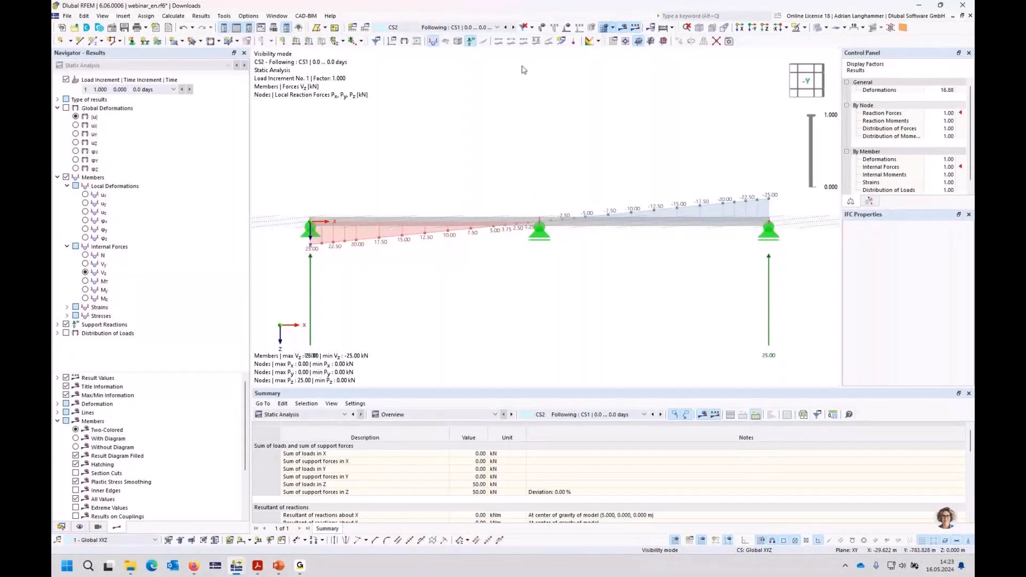
click(514, 27)
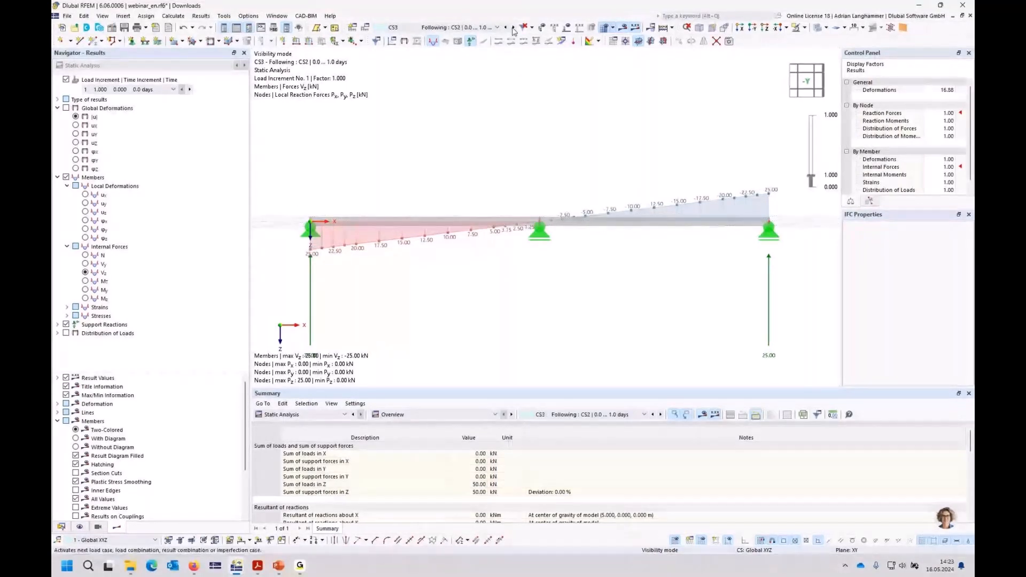
click(514, 28)
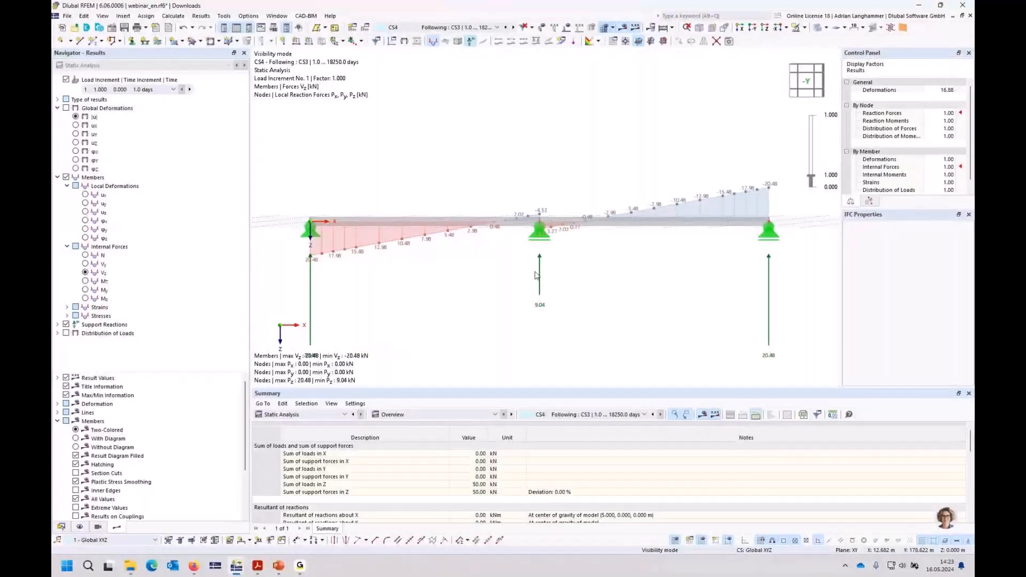
click(513, 28)
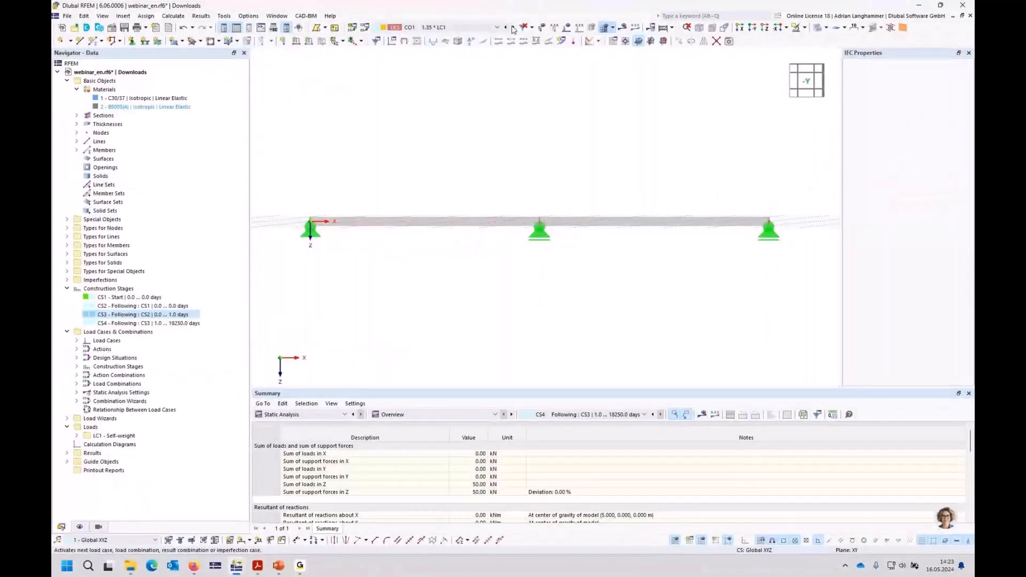
click(506, 28)
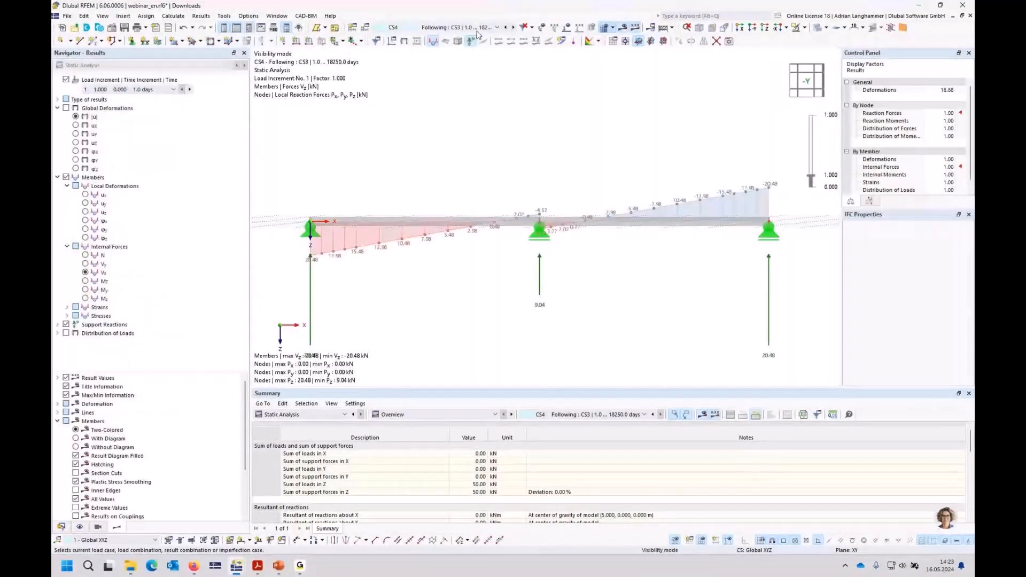
- Examine the Vz forces and support reactions of CS3 from the 0.6-day increment up to 1.0 day
click(504, 28)
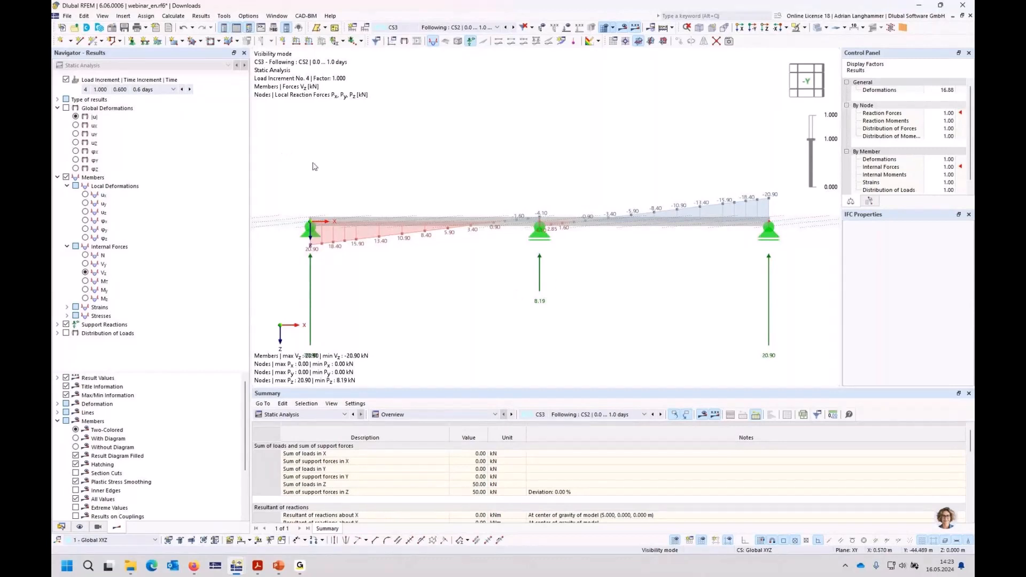
middle_drag(441, 287, 428, 237)
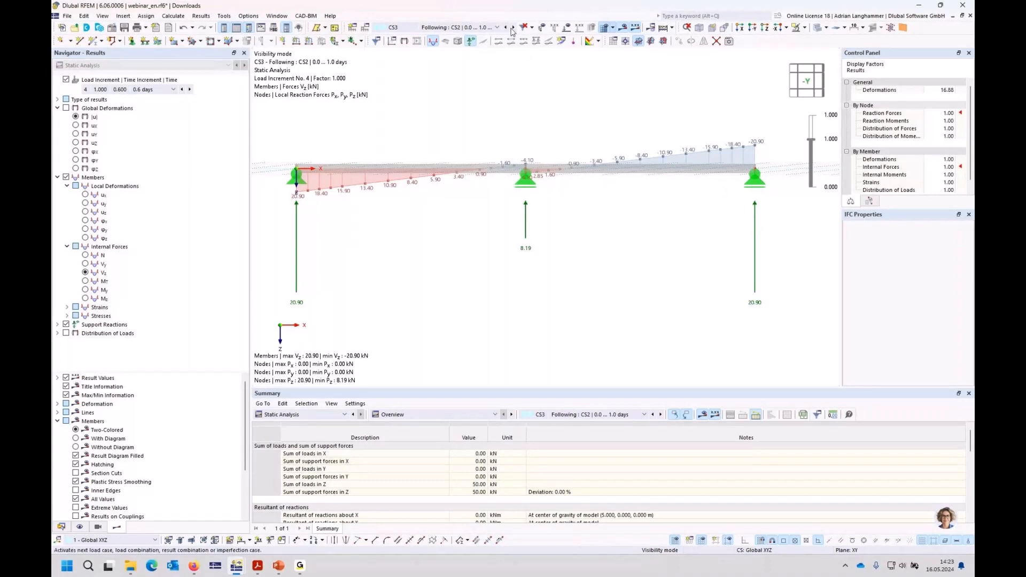
click(191, 90)
click(191, 90)
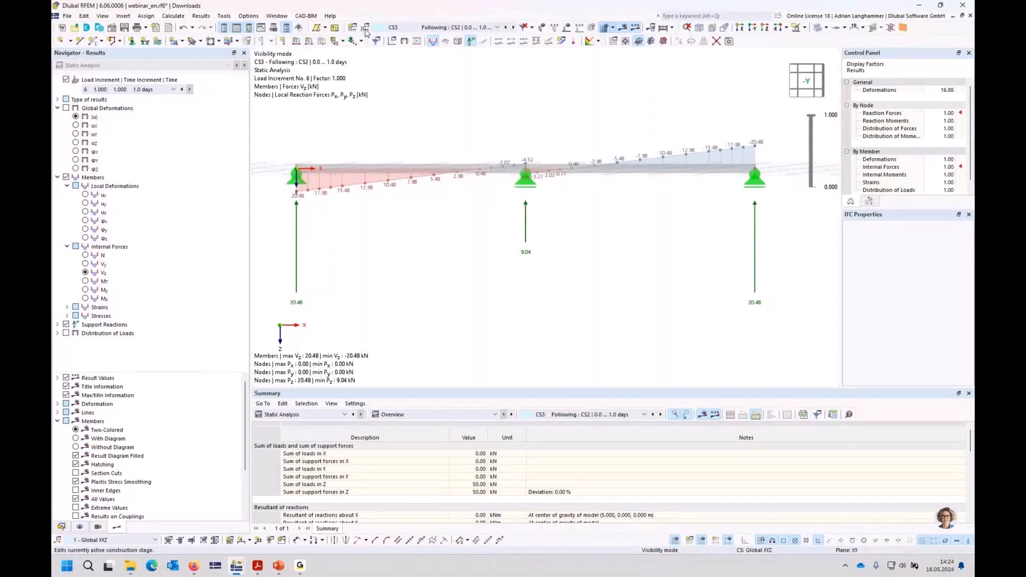
- Delete the design situations DS3 SLS - Frequent and DS4 SLS - Quasi-permanent
click(366, 30)
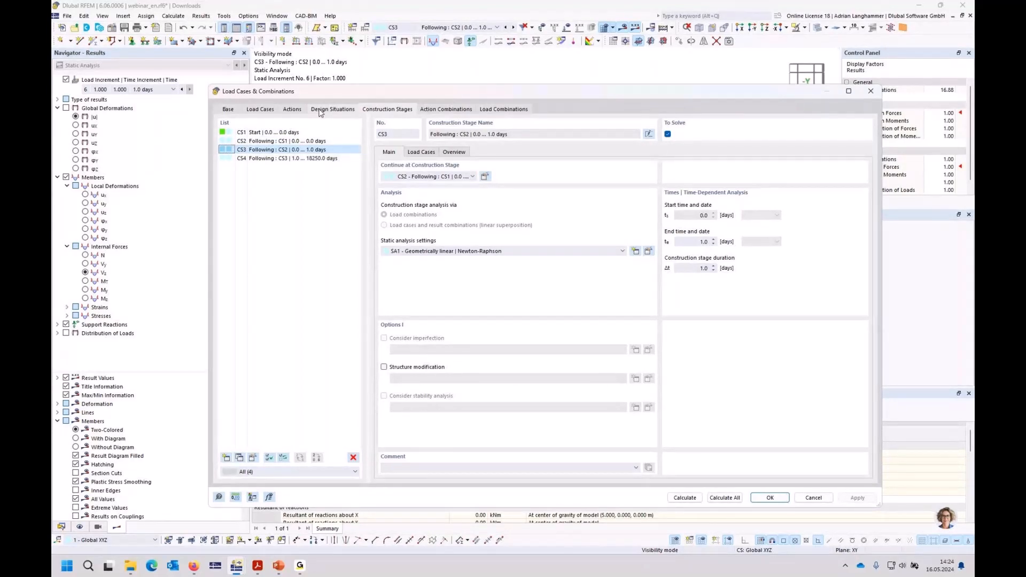
click(320, 110)
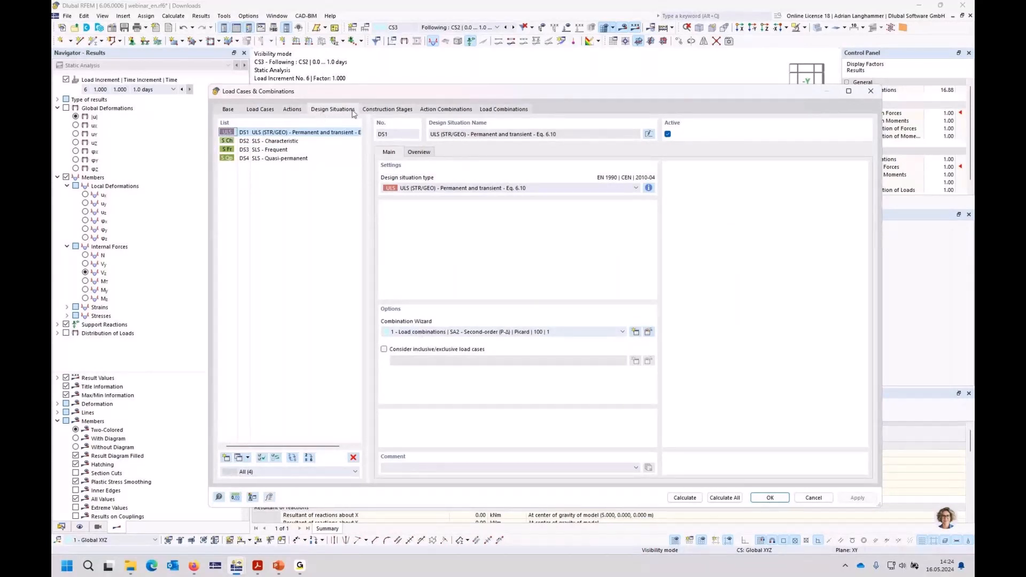
drag(243, 151, 248, 154)
click(248, 155)
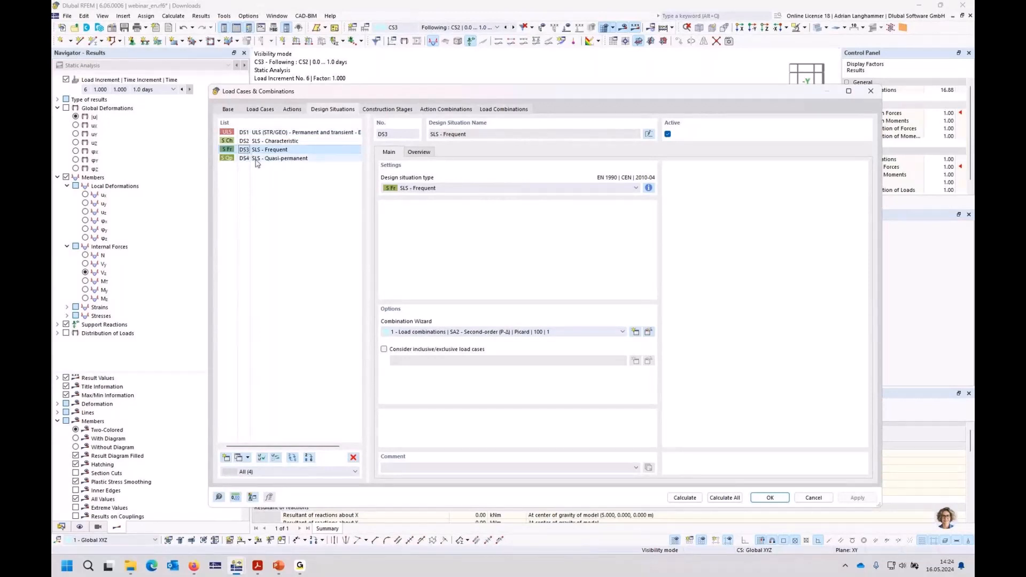
shift+click(258, 160)
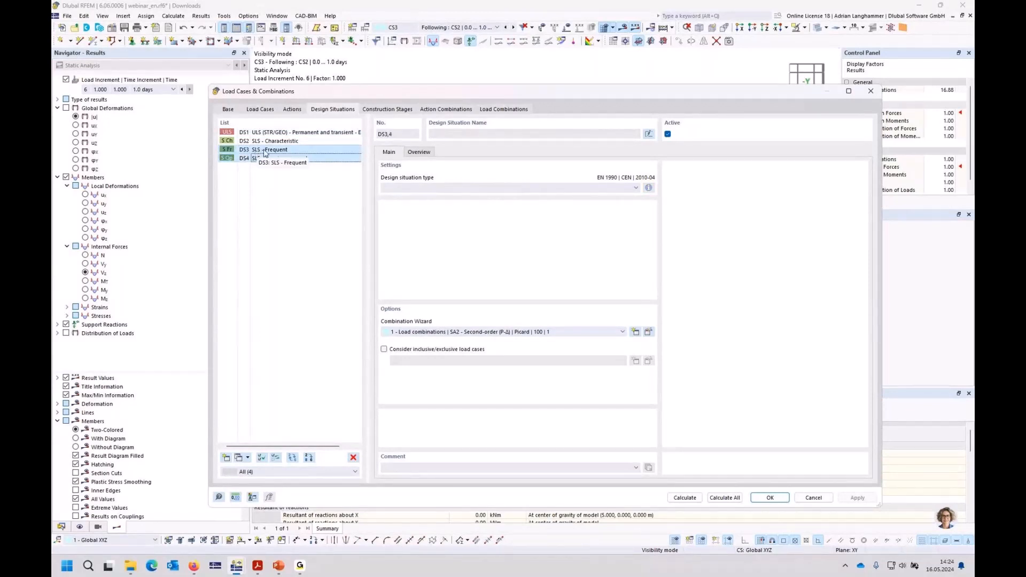
click(353, 458)
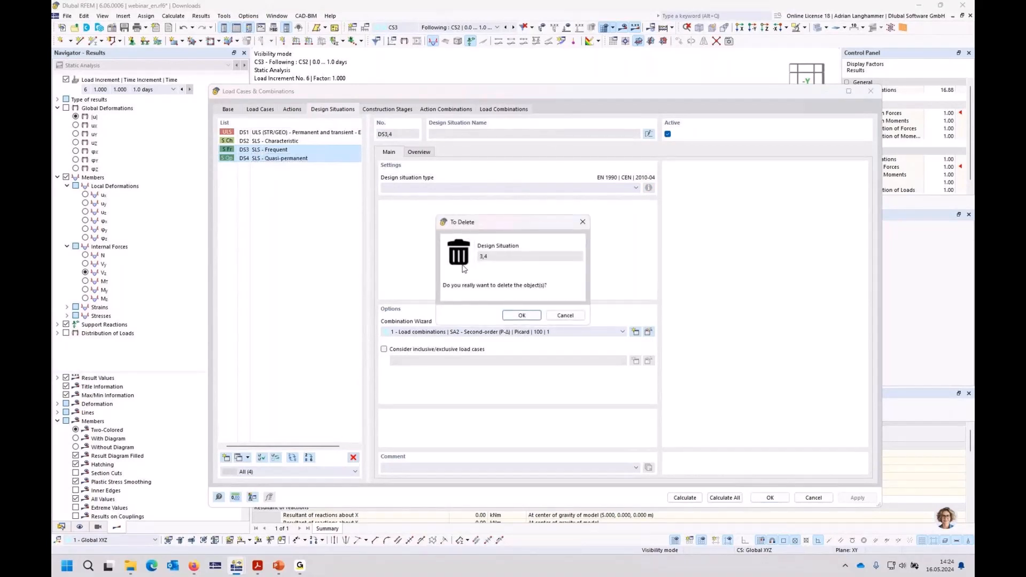
click(521, 318)
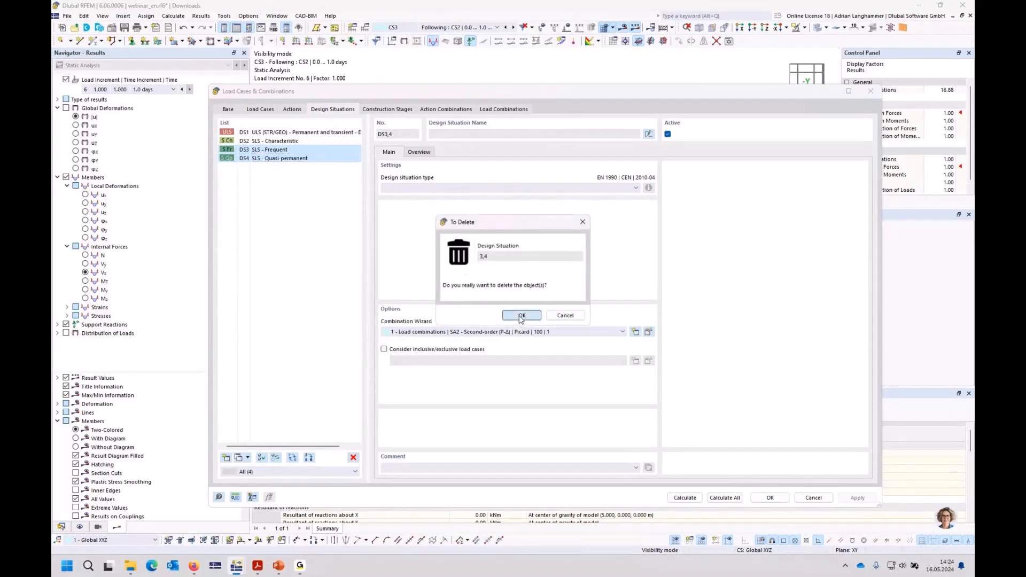
- Set the combination wizard of DS2 to SA1 - Geometrically linear | Newton-Raphson and have it consider the initial state
click(251, 142)
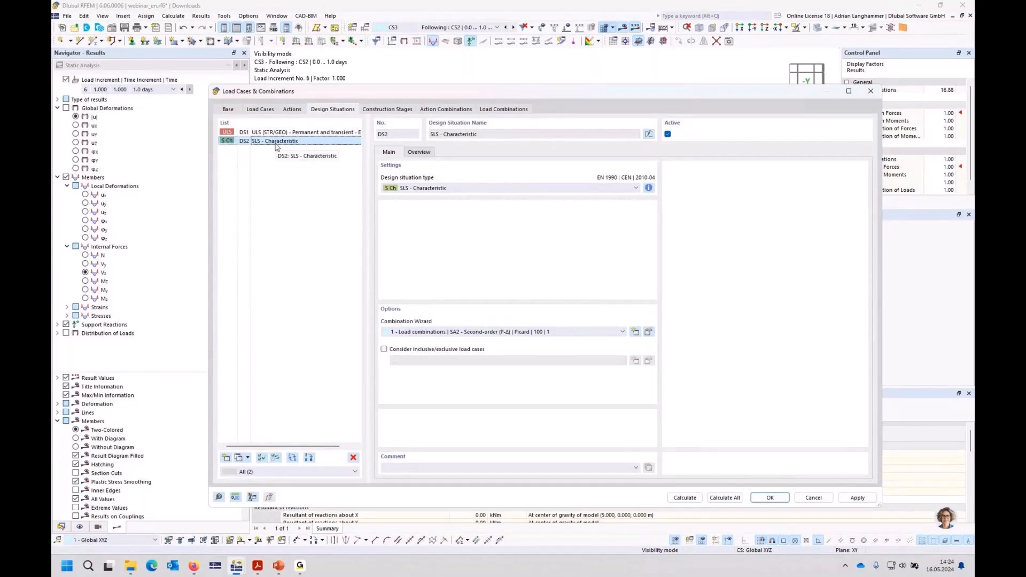
click(649, 332)
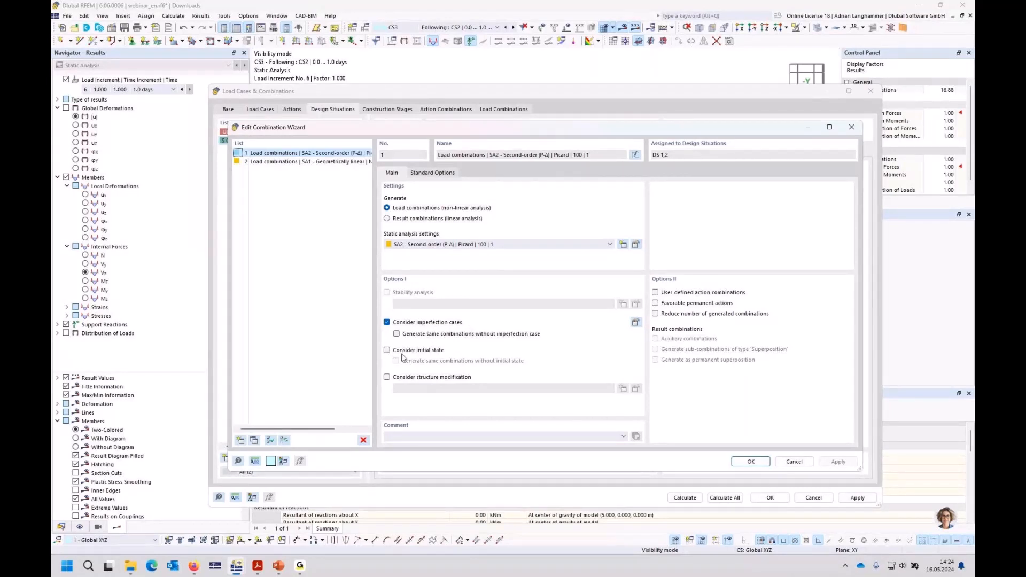
click(530, 247)
click(532, 254)
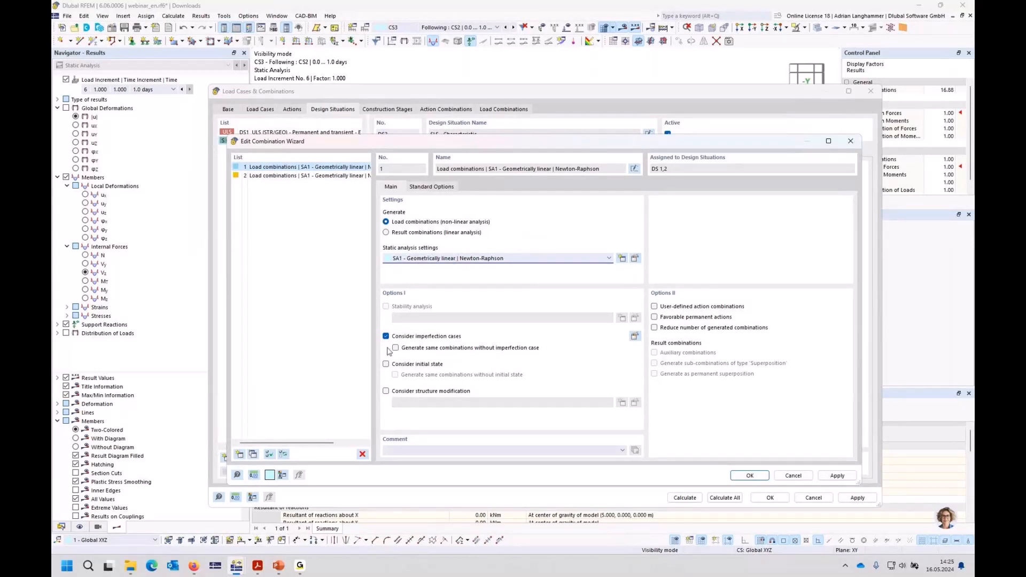
click(386, 365)
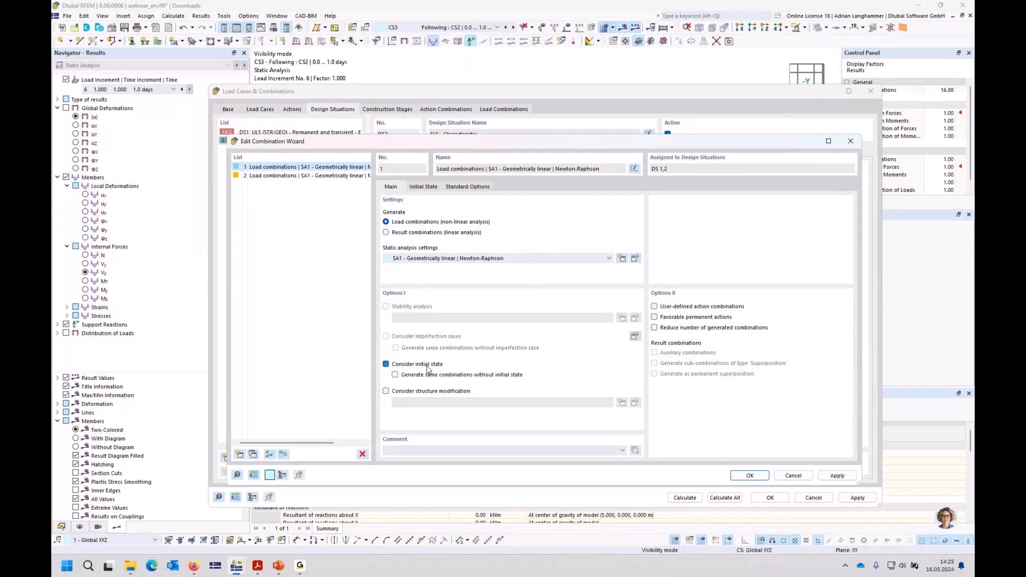
- Assign construction stages CS2, CS3 and CS4 in their final state as initial states of combination wizard 1
click(430, 189)
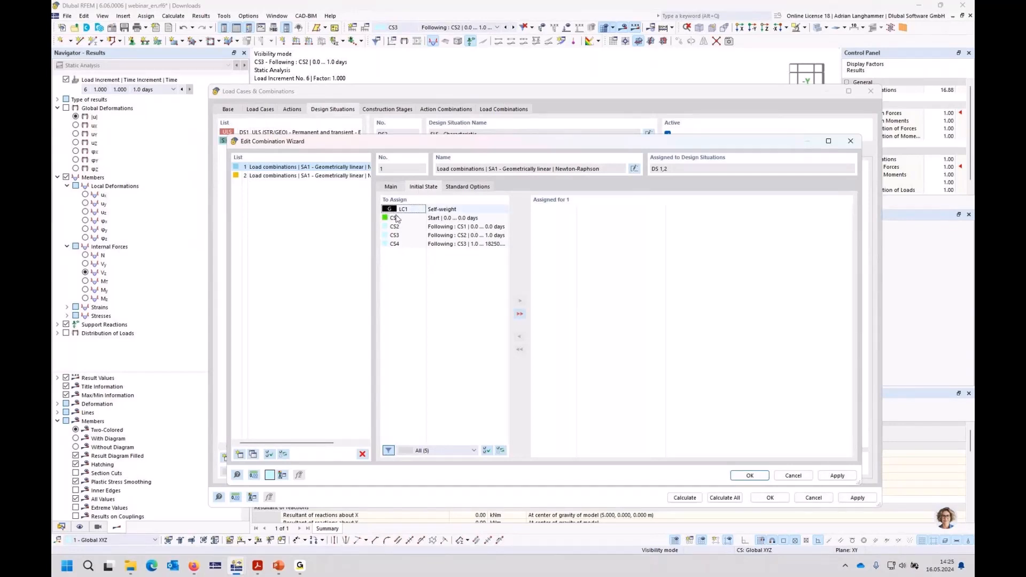
click(392, 188)
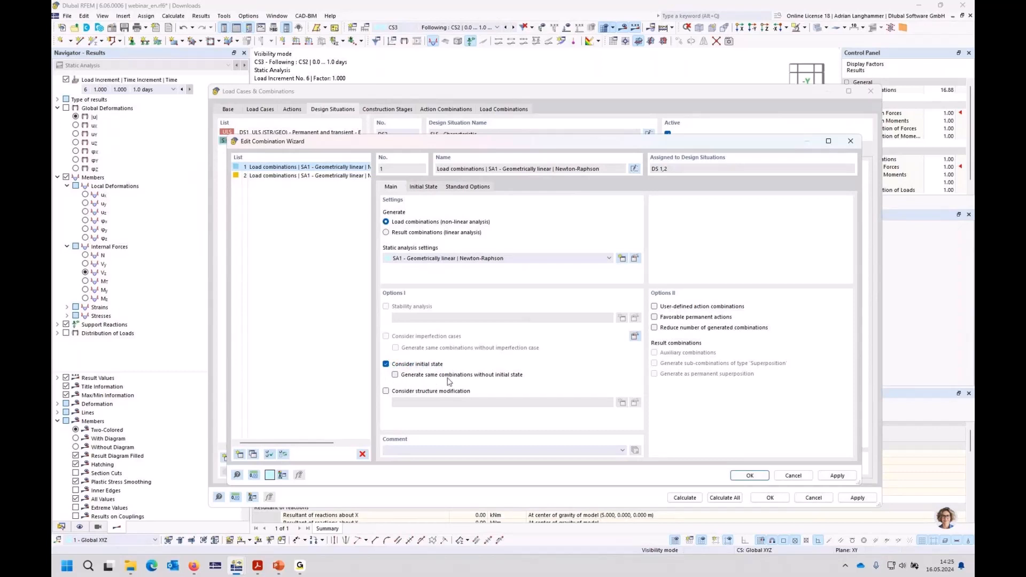
click(424, 187)
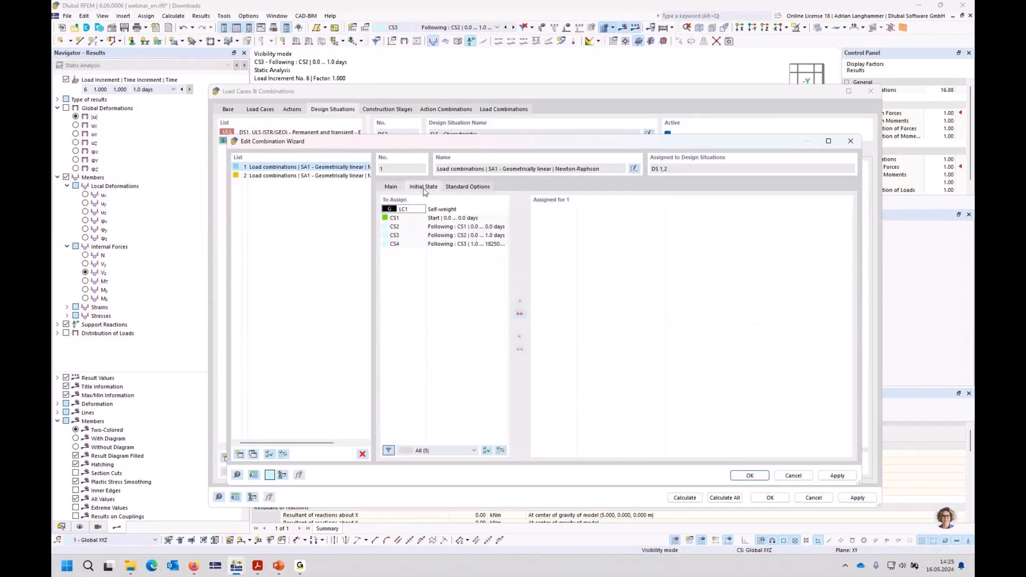
click(423, 244)
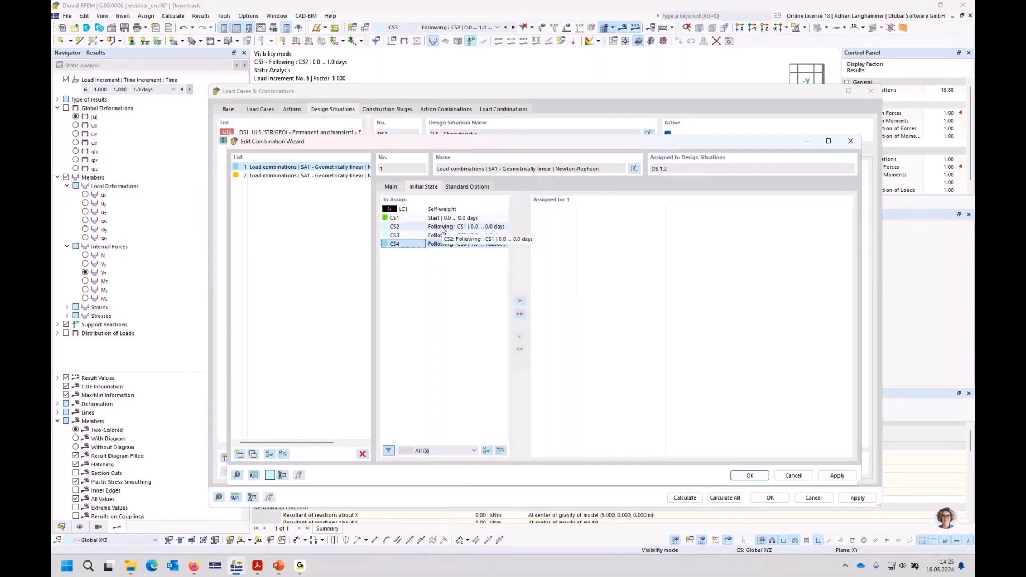
shift+click(441, 228)
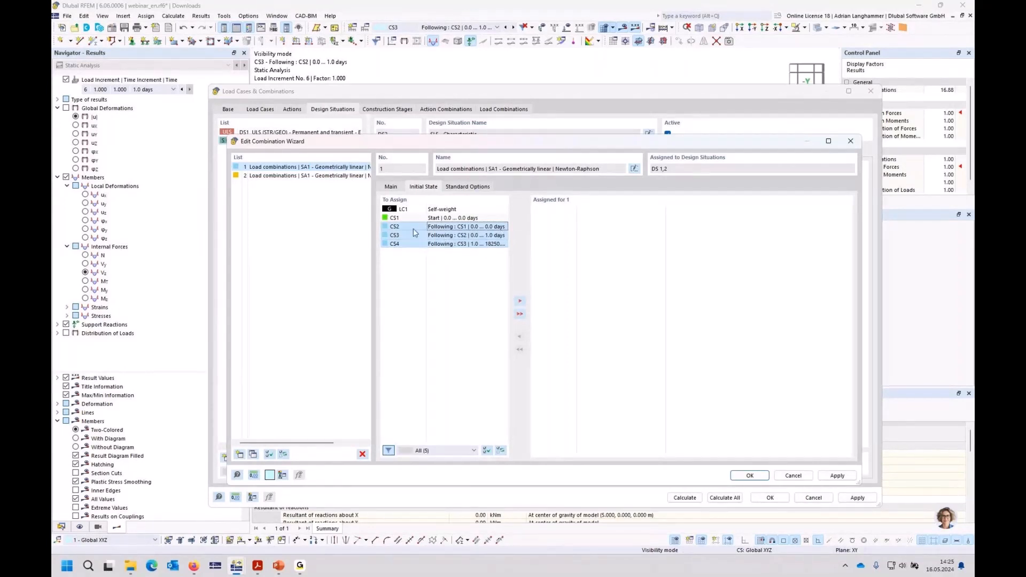
click(520, 301)
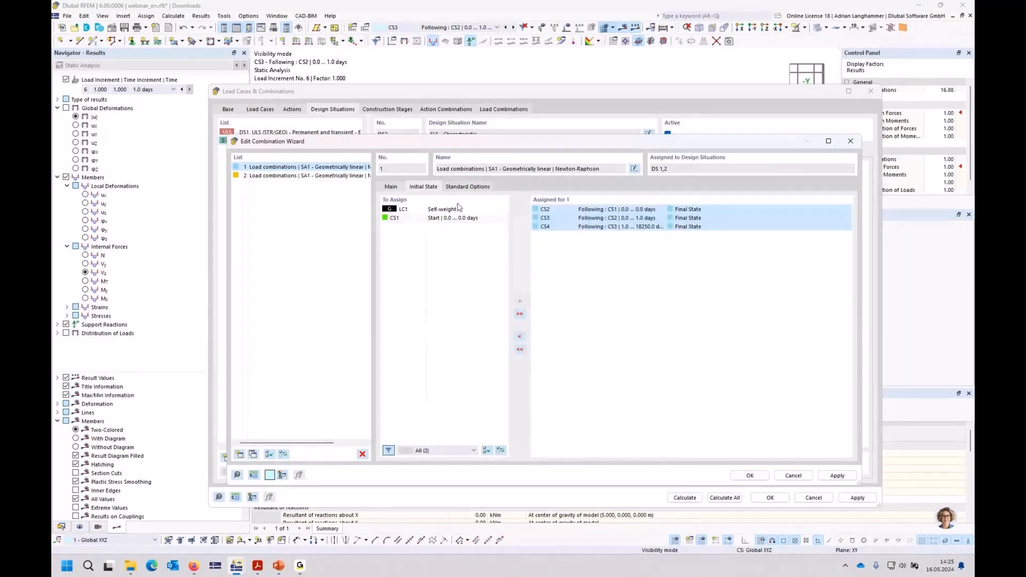
click(750, 475)
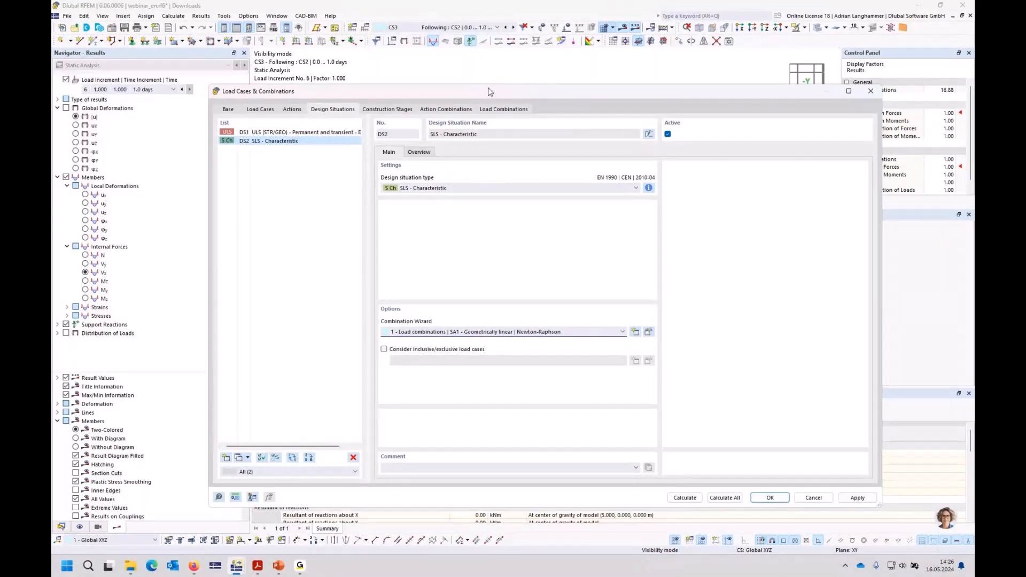
- Review the construction stages, the generated action combinations and the load combinations, including the settings of CO4
drag(488, 91, 495, 73)
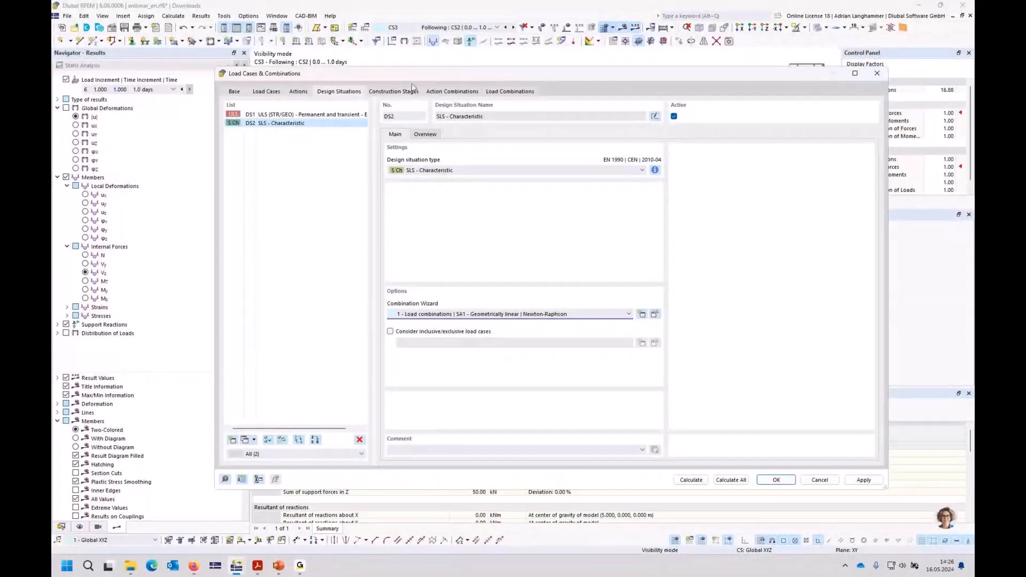
click(389, 92)
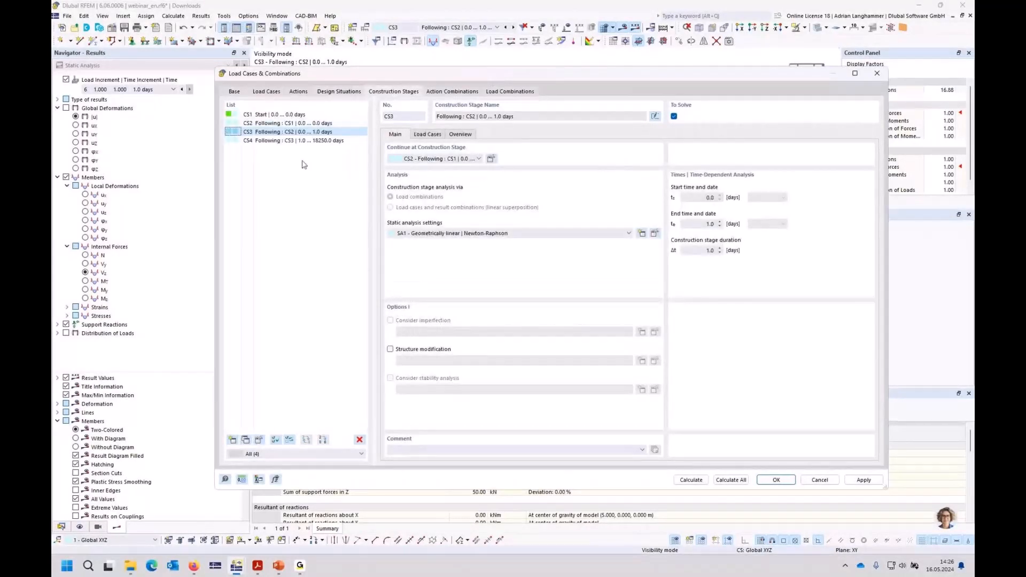
click(442, 92)
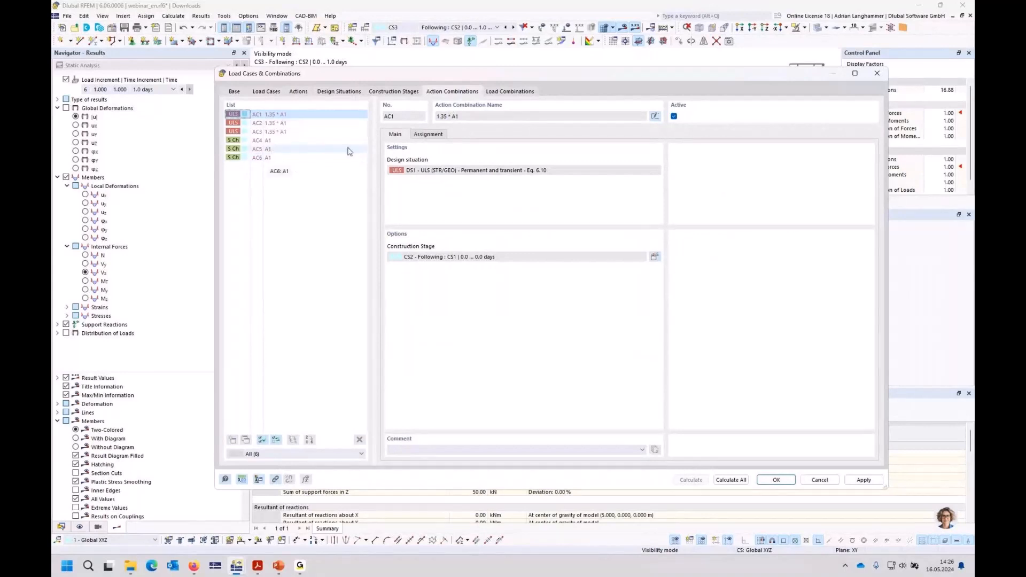
click(509, 91)
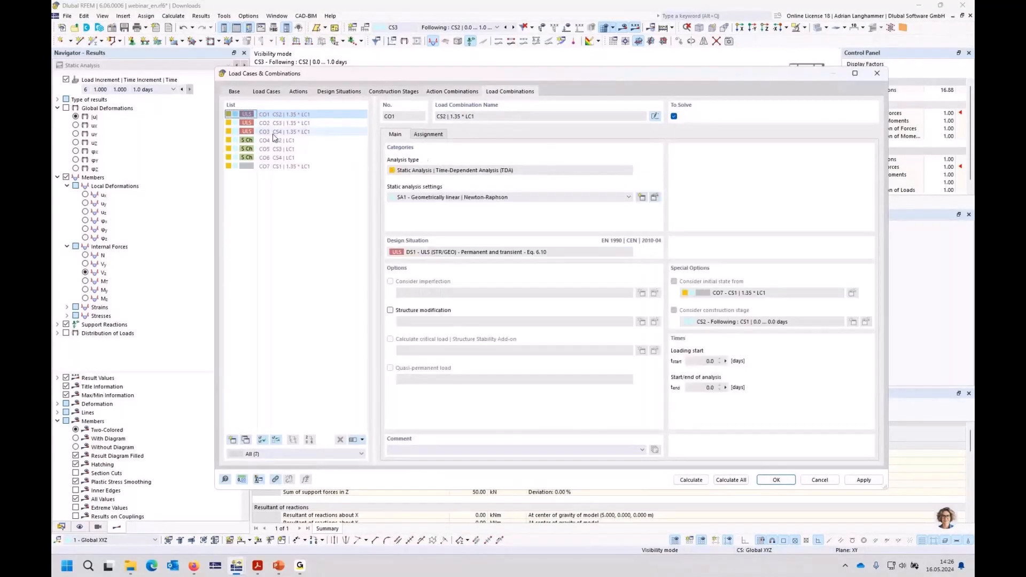
click(284, 140)
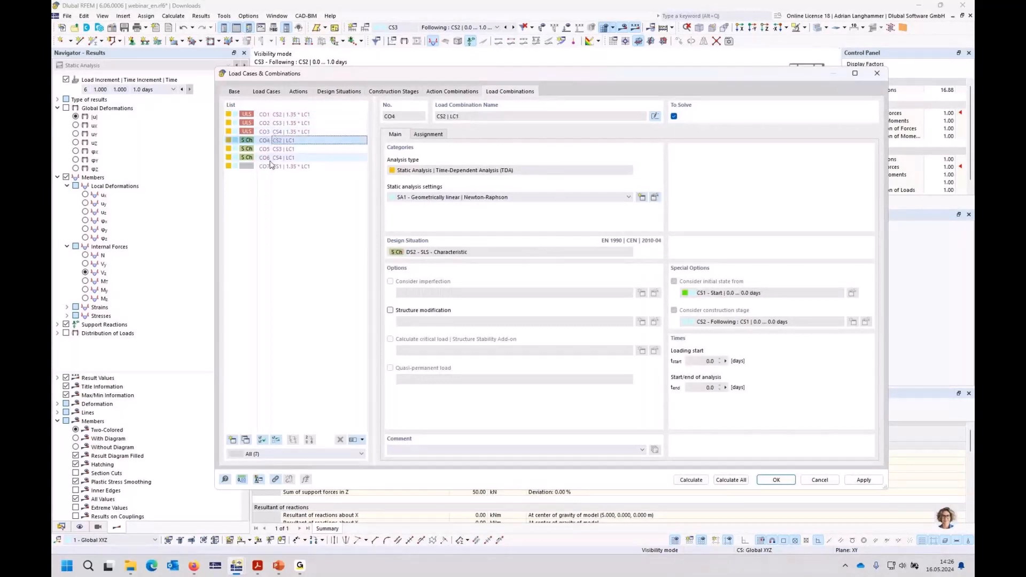
- Review the initial states, construction stages and loading times of the characteristic load combinations CO4, CO5 and CO6
click(271, 159)
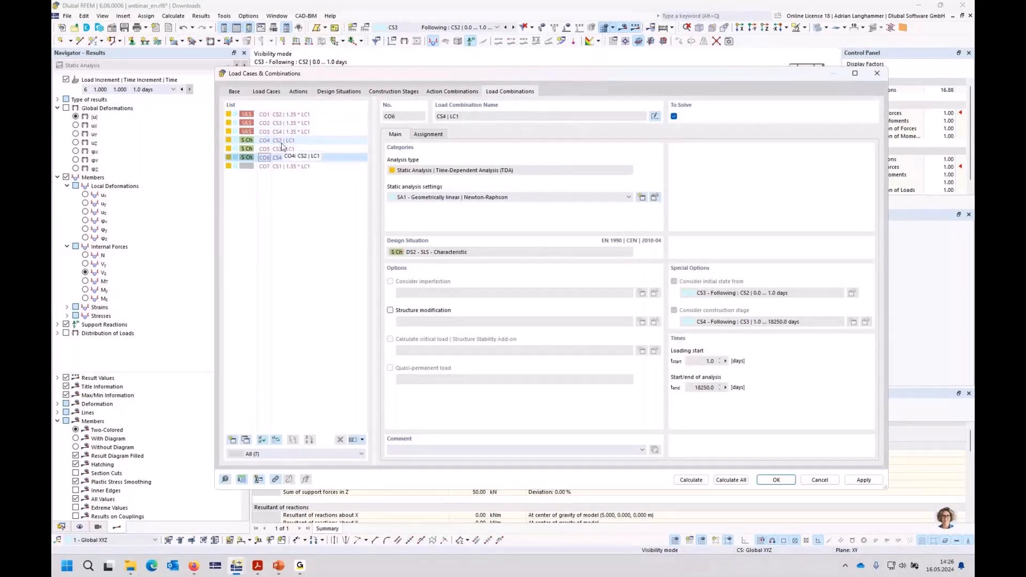
click(282, 149)
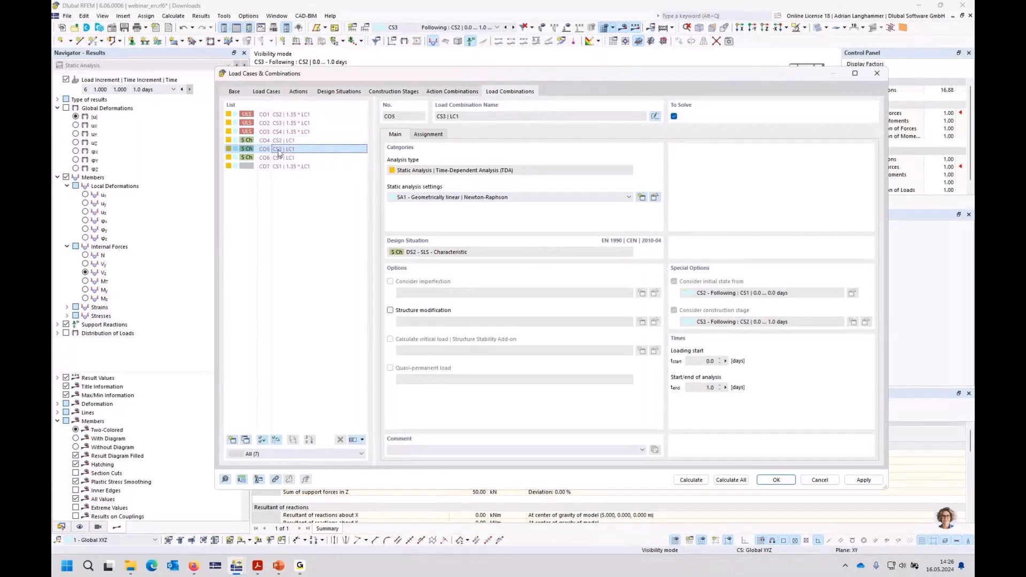
click(281, 159)
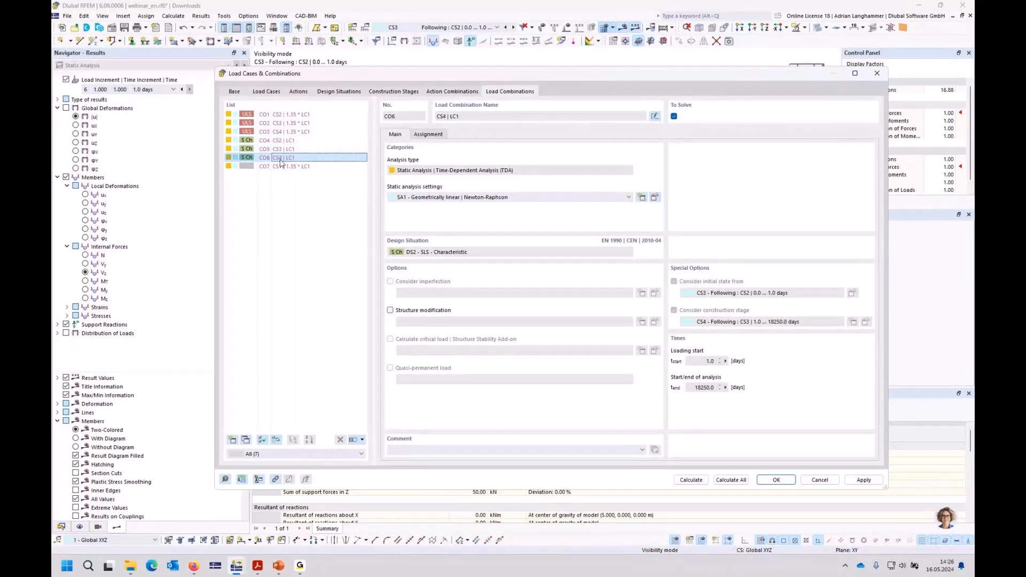
- Compare the initial-state settings of the ULS combinations and CO7 with those of the characteristic combinations, and accept the load cases and combinations
click(283, 114)
shift+click(291, 132)
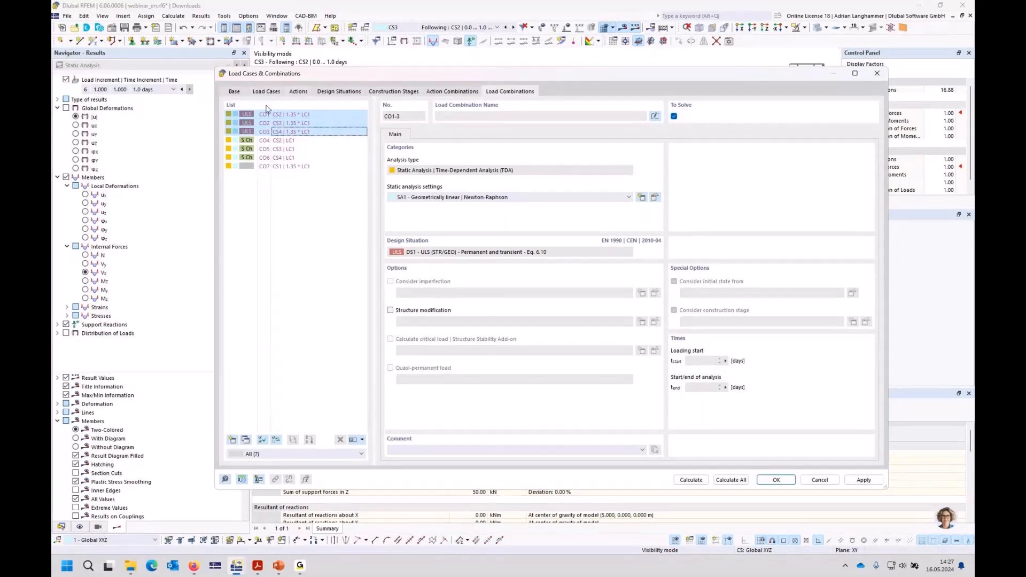
click(283, 144)
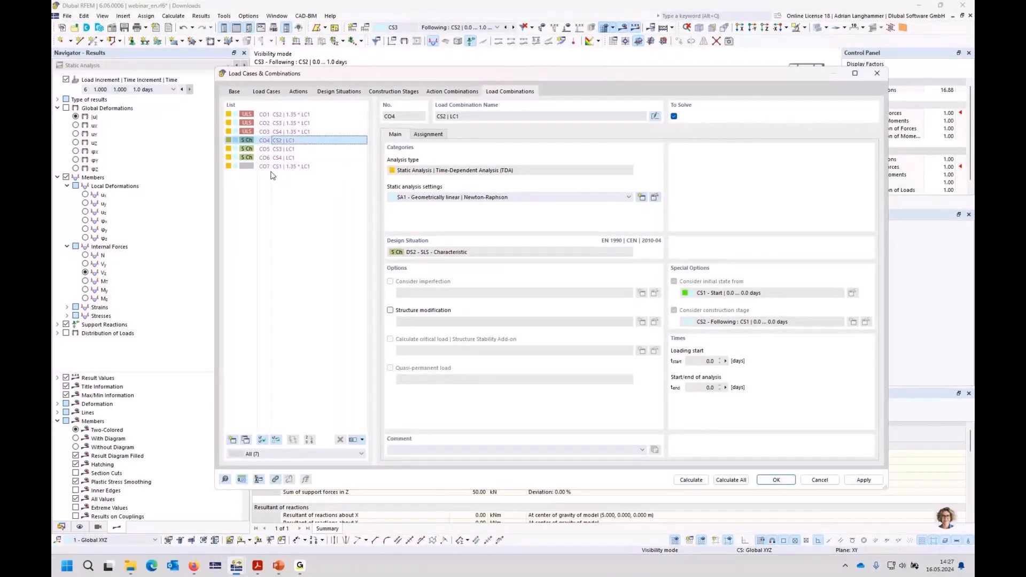
click(279, 168)
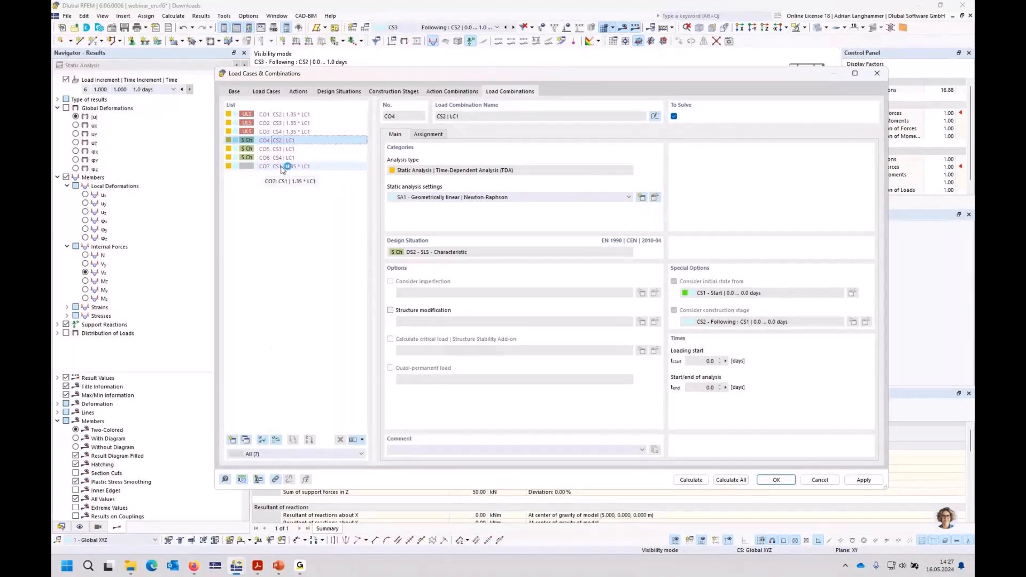
click(282, 116)
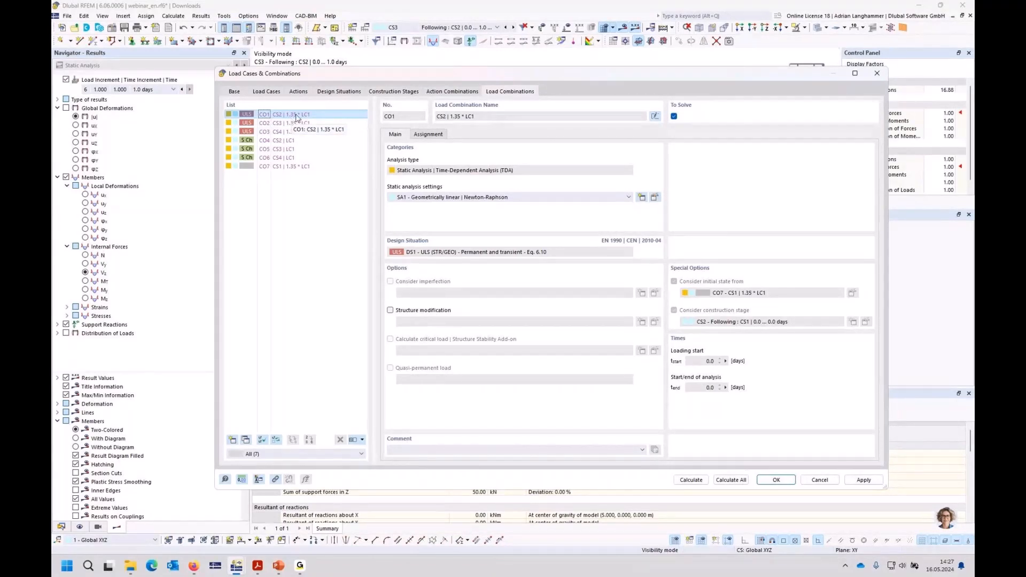
click(262, 168)
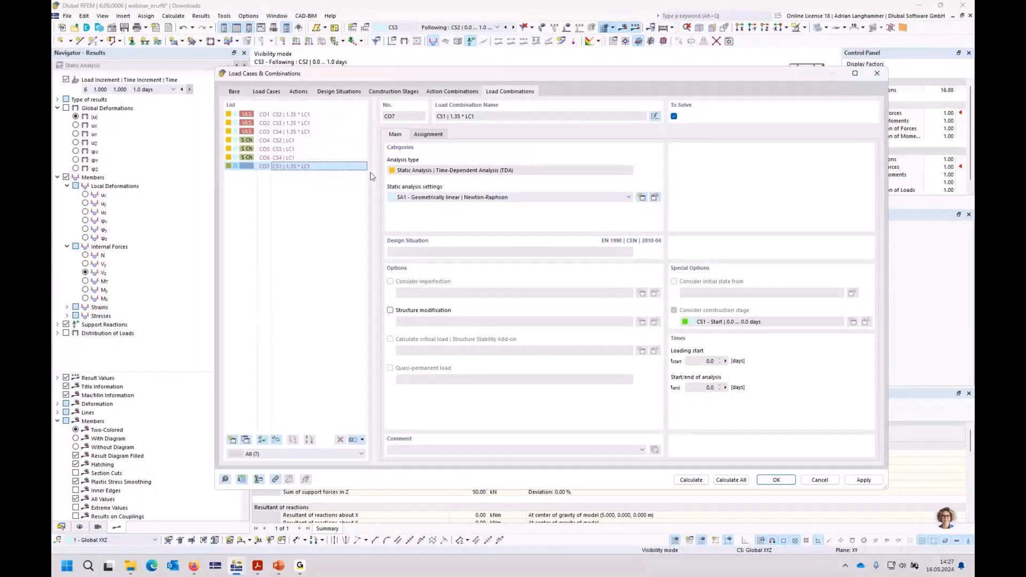
click(317, 142)
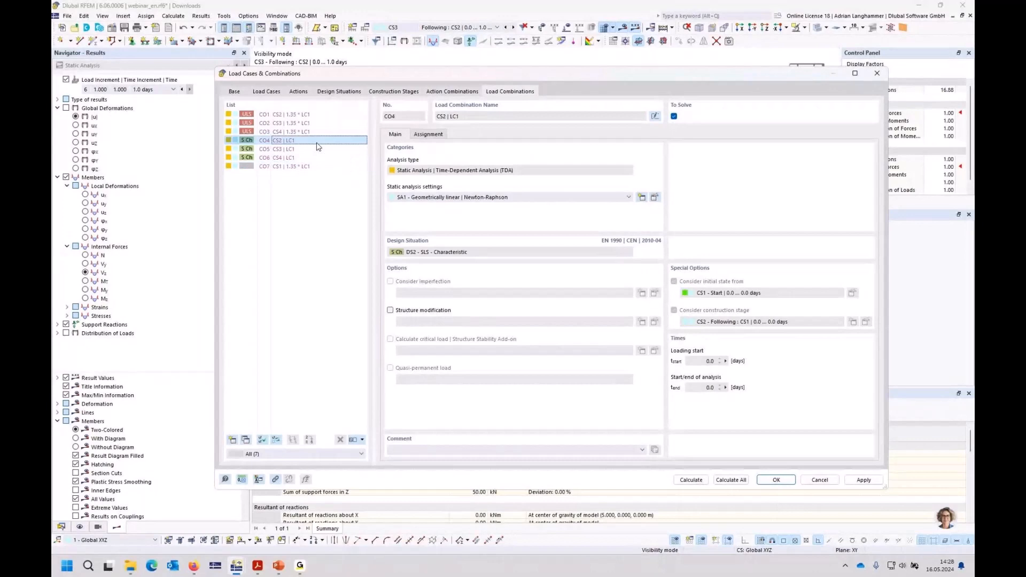
click(315, 149)
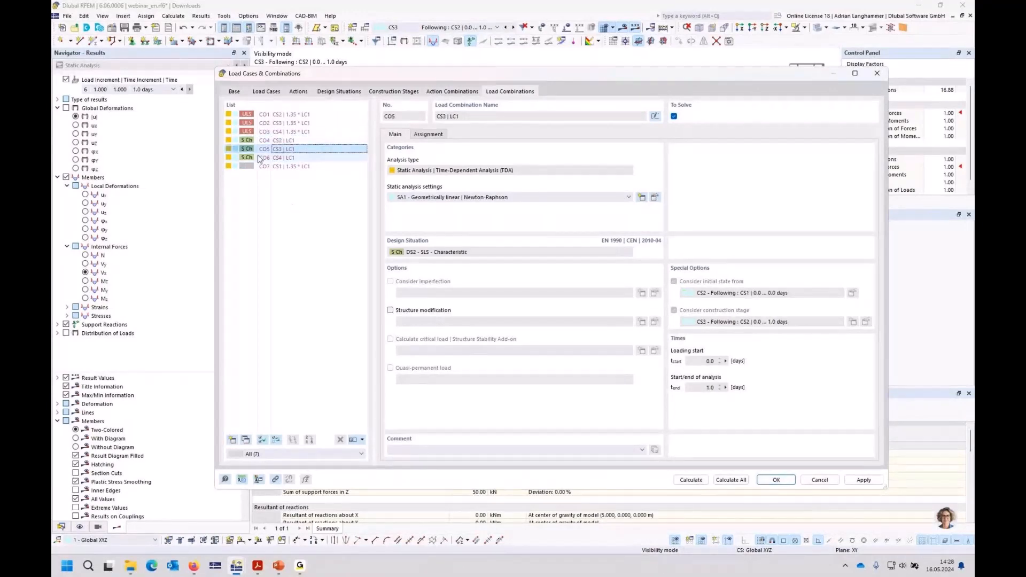
key(Return)
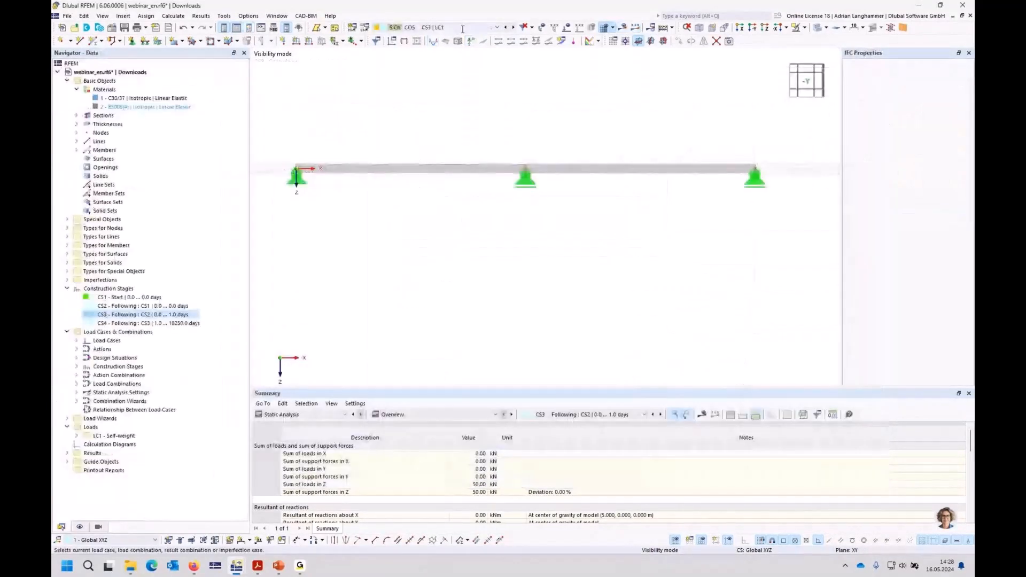
- Display the static analysis results of design situation DS2 SLS - Characteristic and of load combination CO4
click(463, 28)
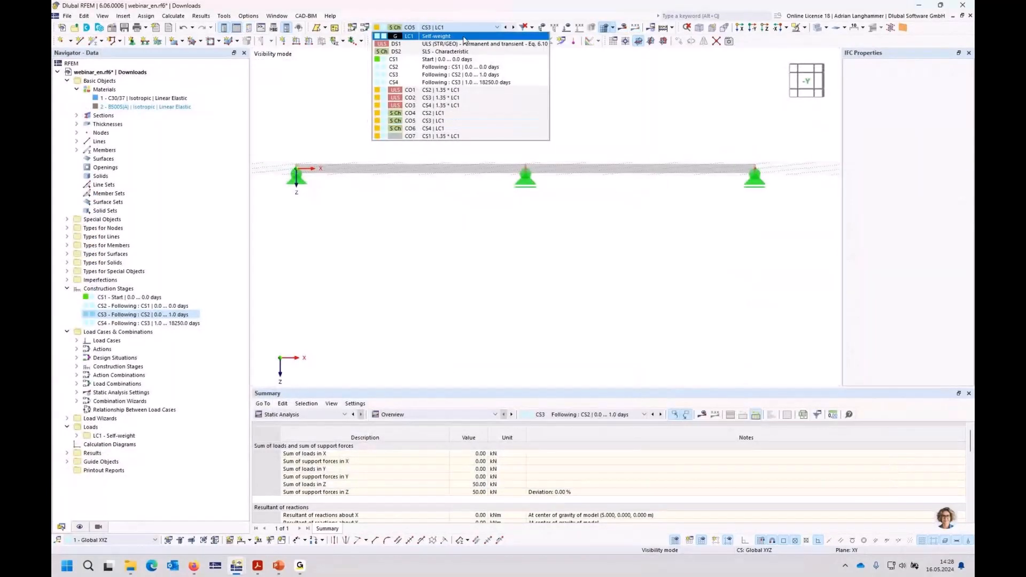
click(449, 51)
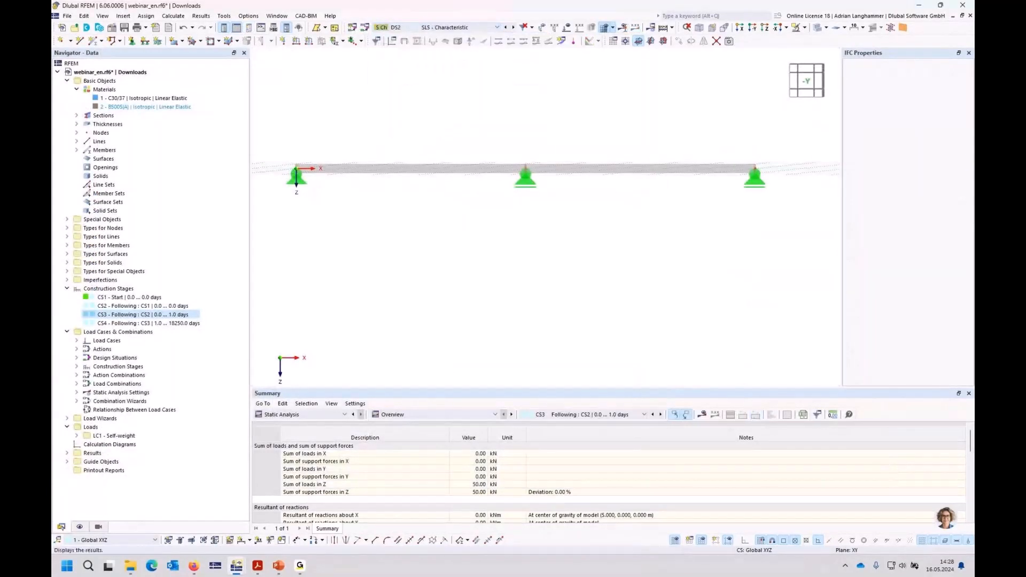
click(605, 28)
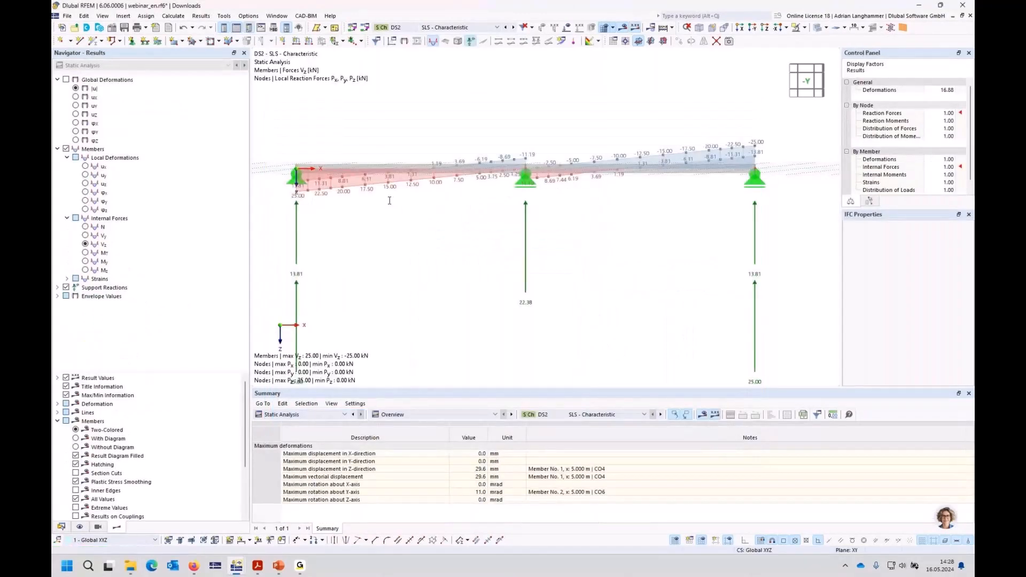
click(450, 27)
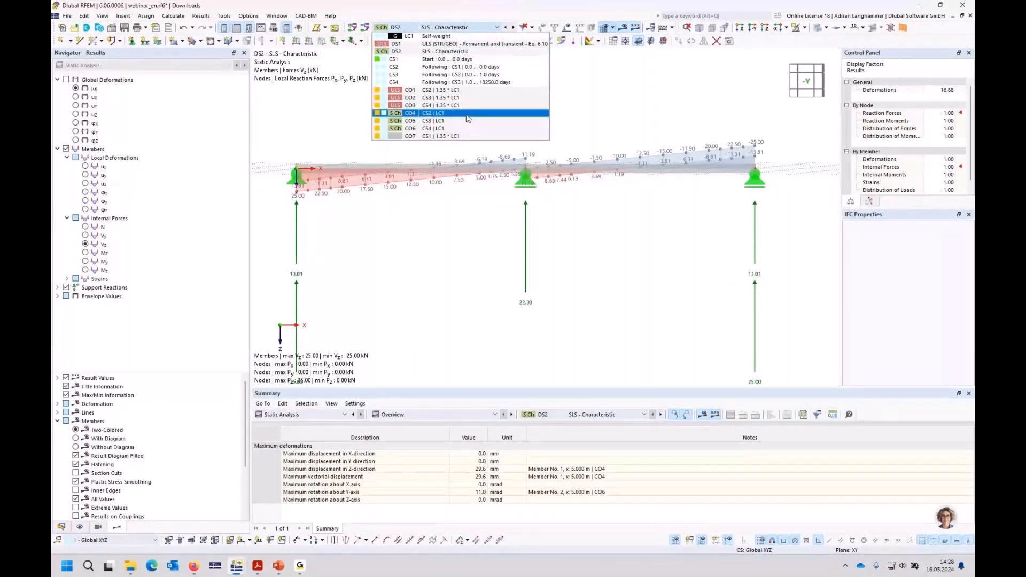
click(468, 114)
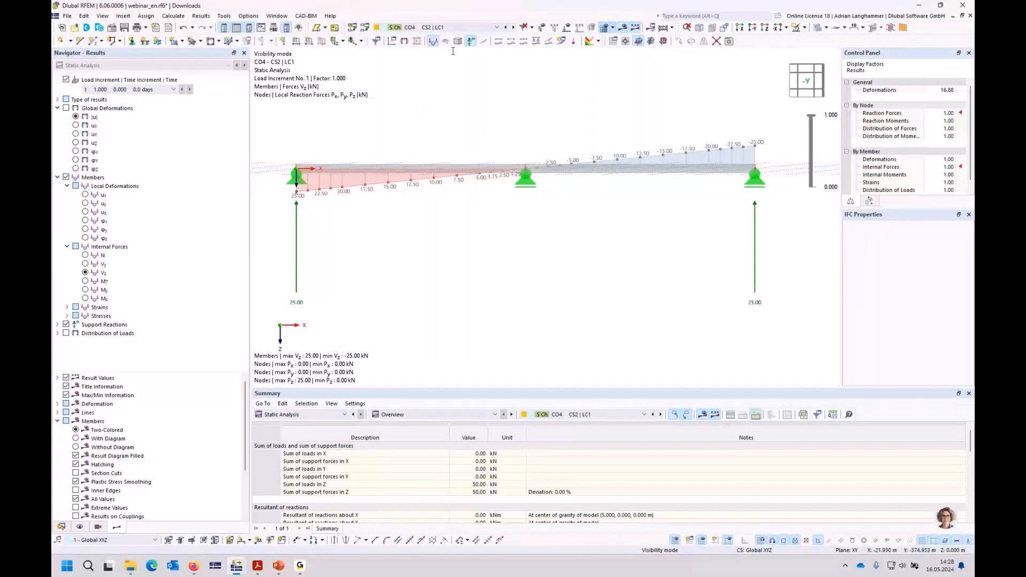
- Display the results of load combination CO5 at 1.0 days, with the member bending moments My
click(477, 27)
click(446, 117)
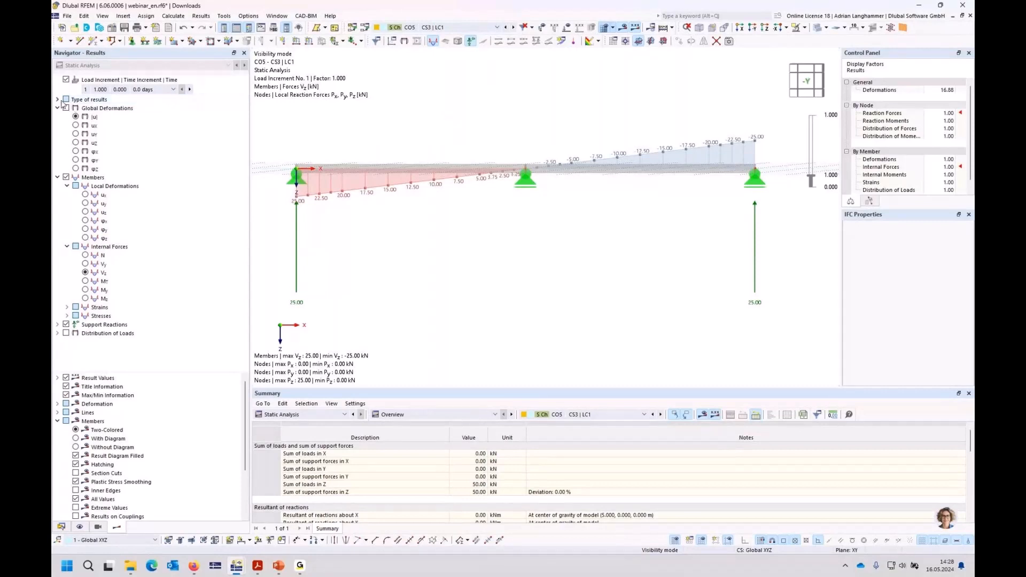
click(173, 89)
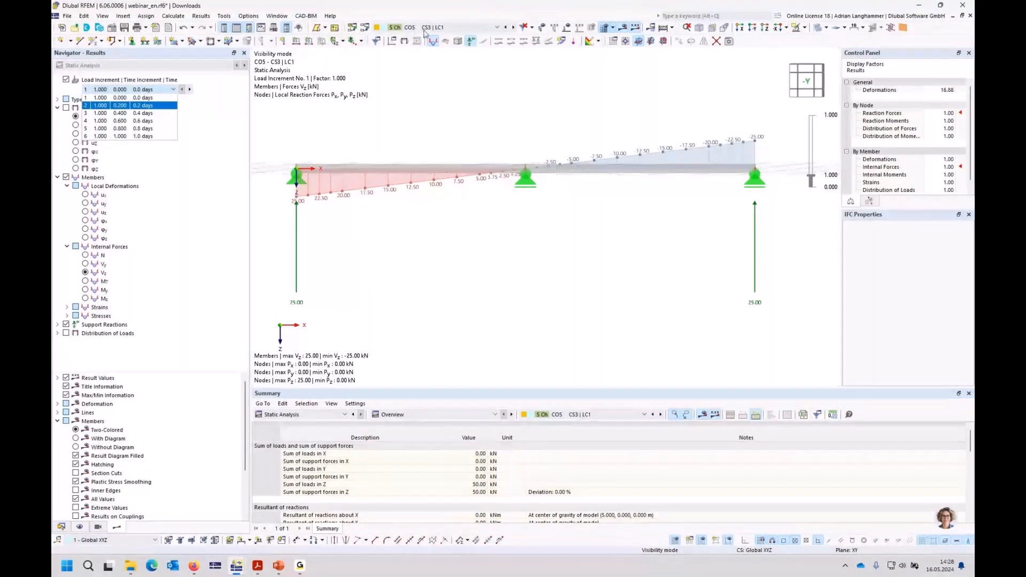
click(158, 138)
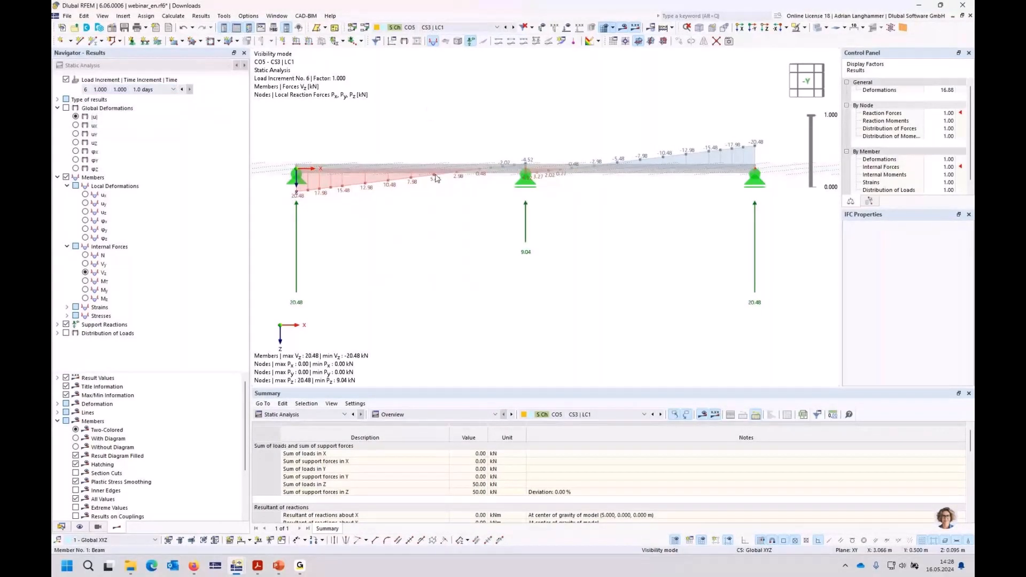
click(85, 290)
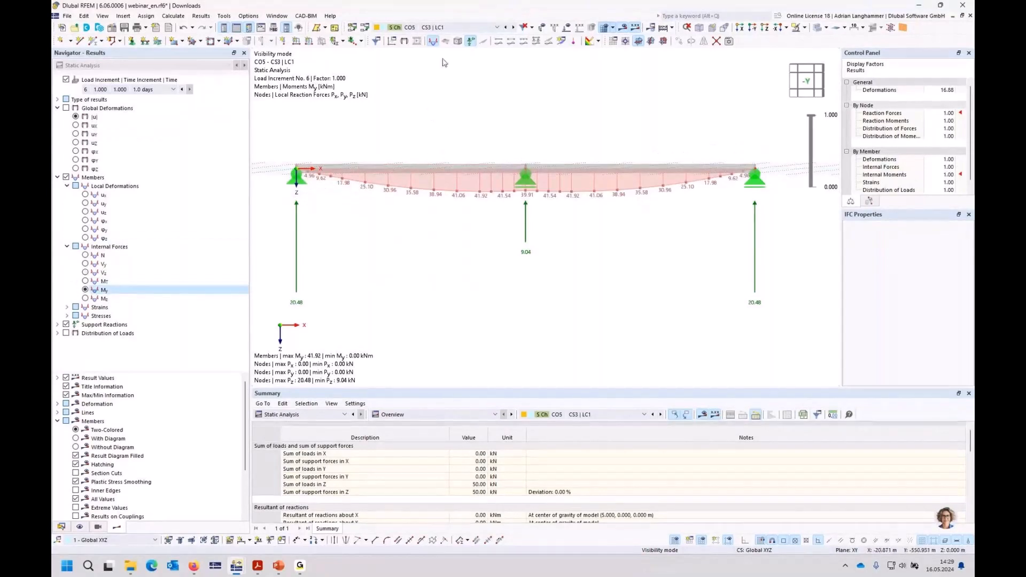
- Compare CO5's final My results with the differences to the initial state, leaving the differences displayed
click(57, 100)
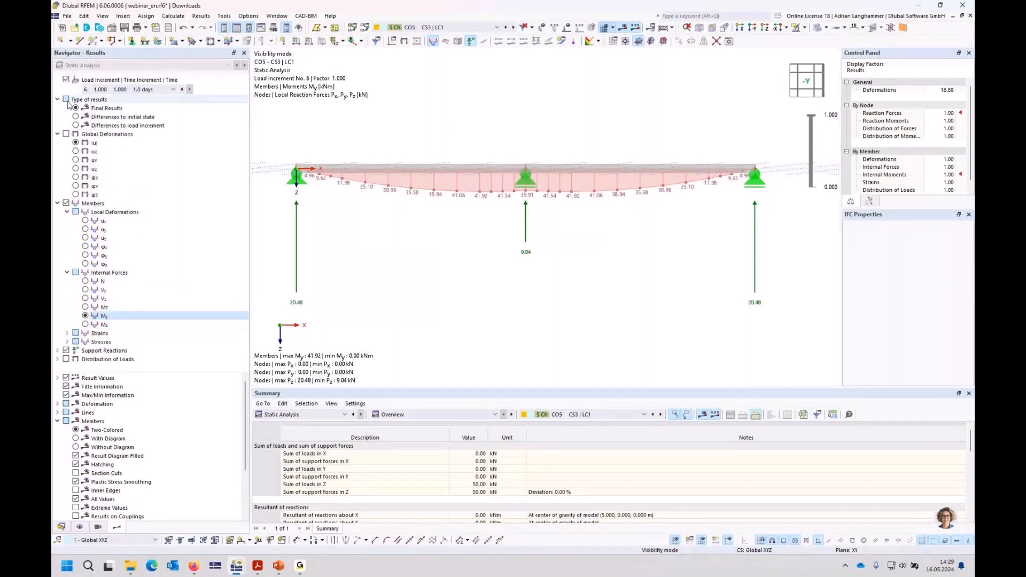
click(108, 108)
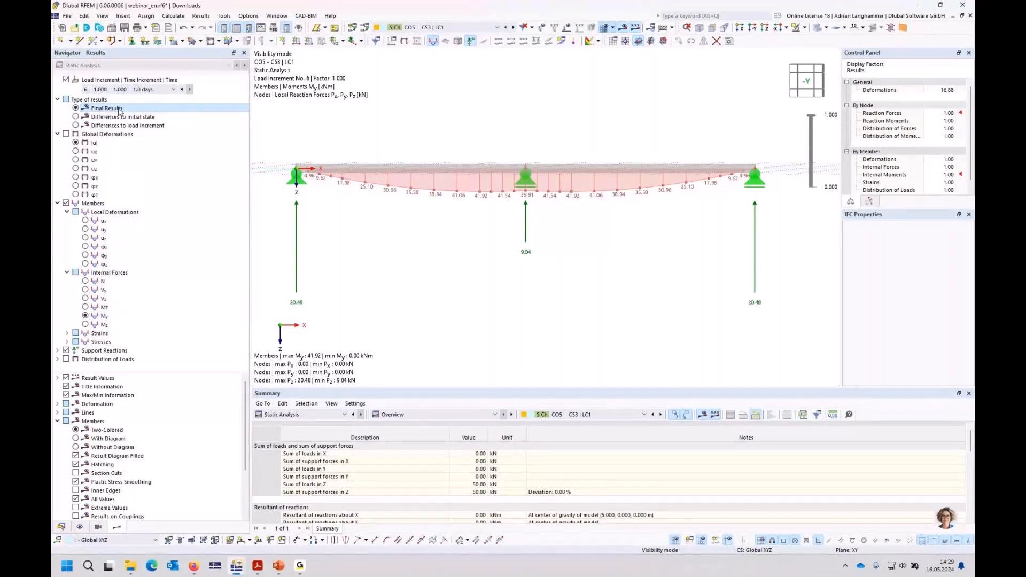
click(77, 118)
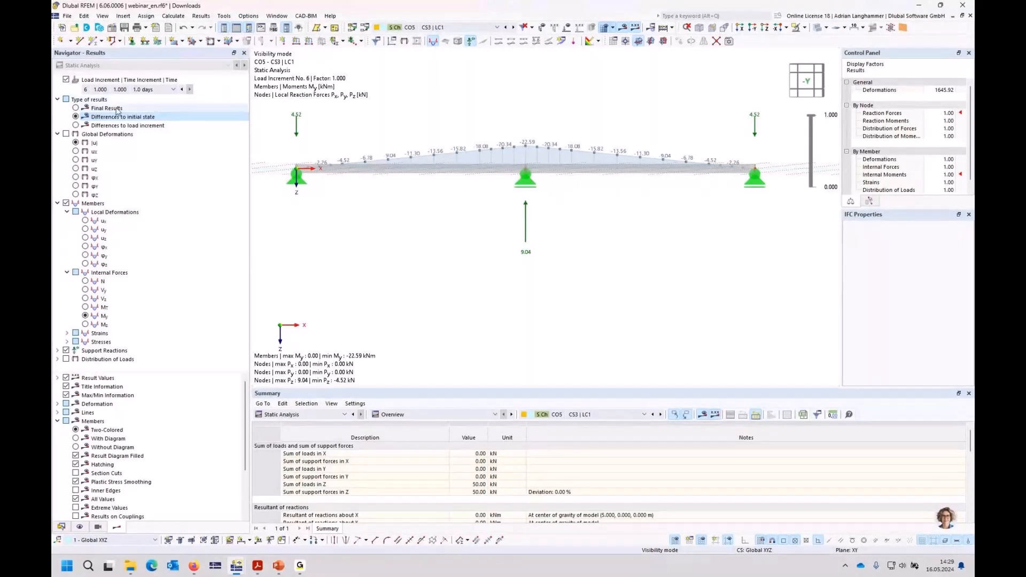
click(76, 108)
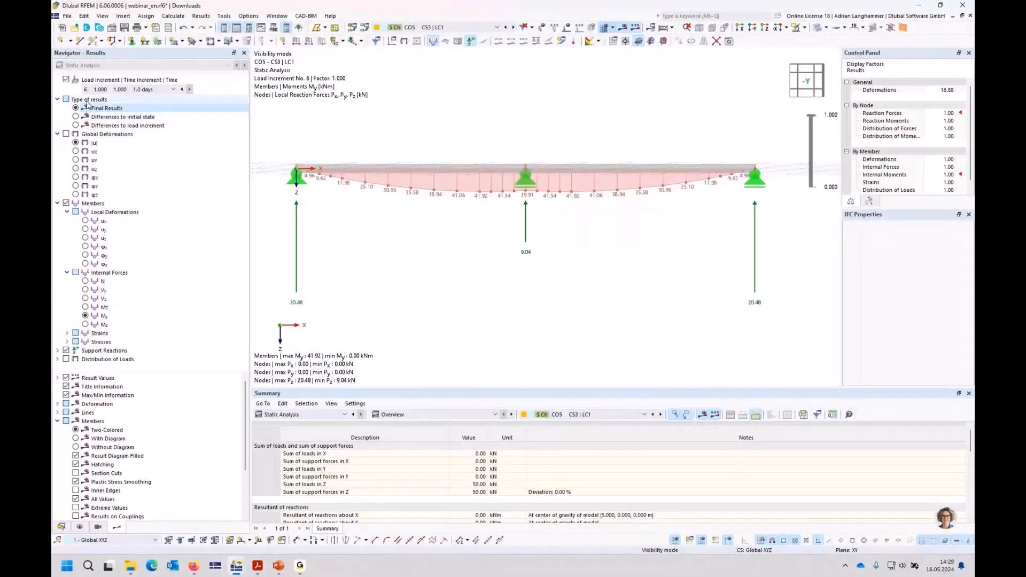
click(76, 120)
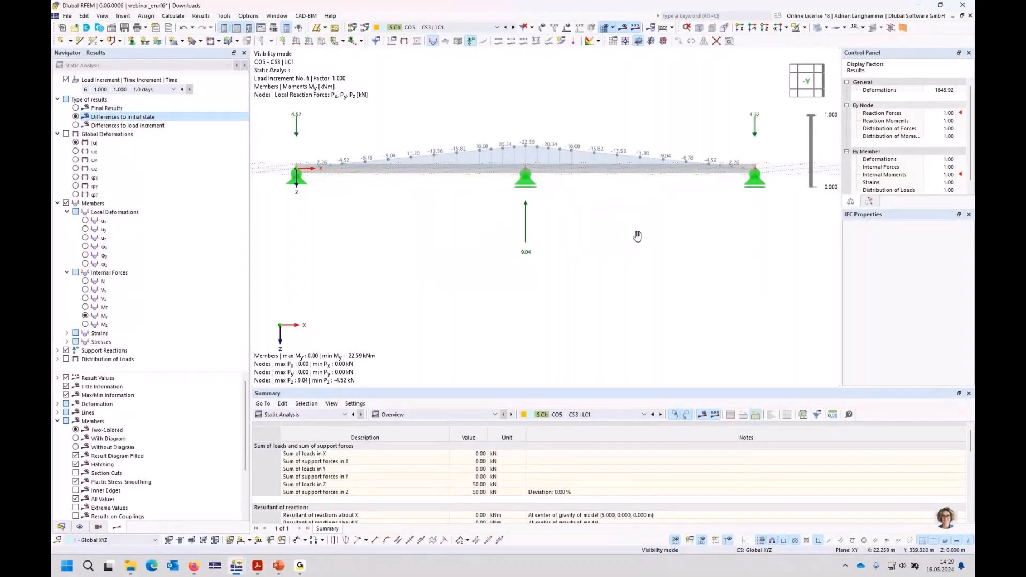
middle_drag(637, 237, 624, 260)
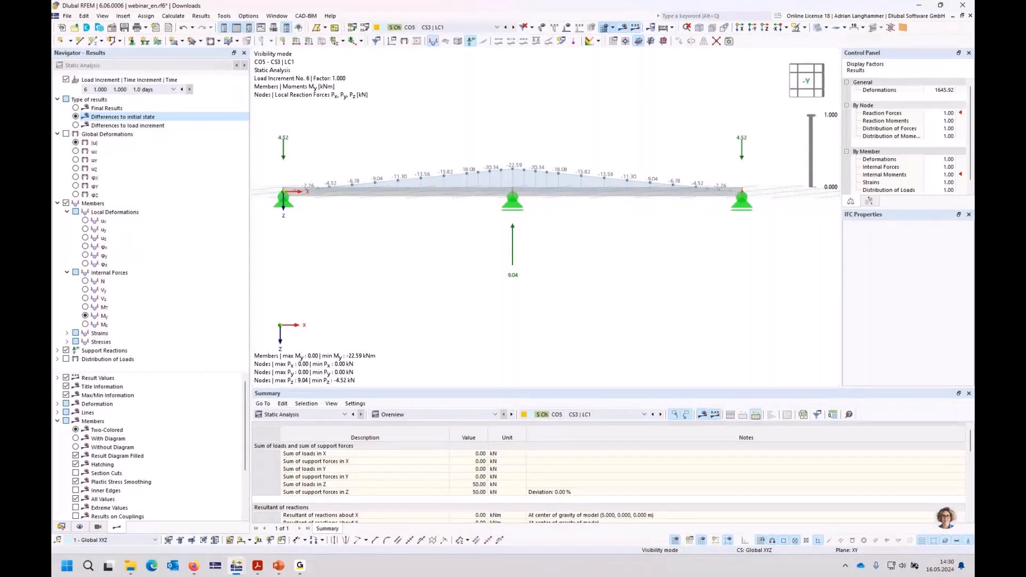
ctrl+middle_drag(701, 316, 674, 302)
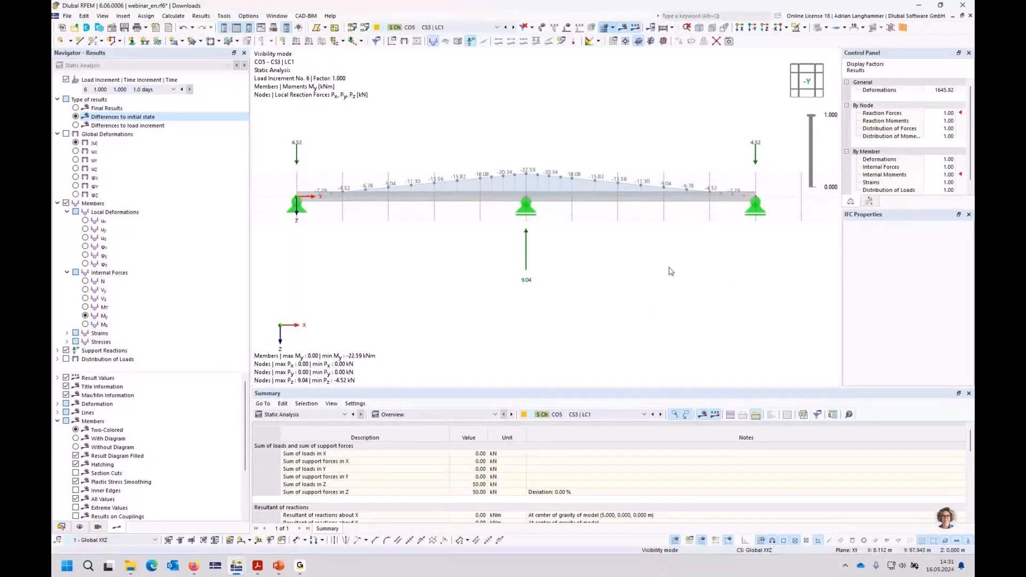
ctrl+middle_drag(671, 252, 670, 268)
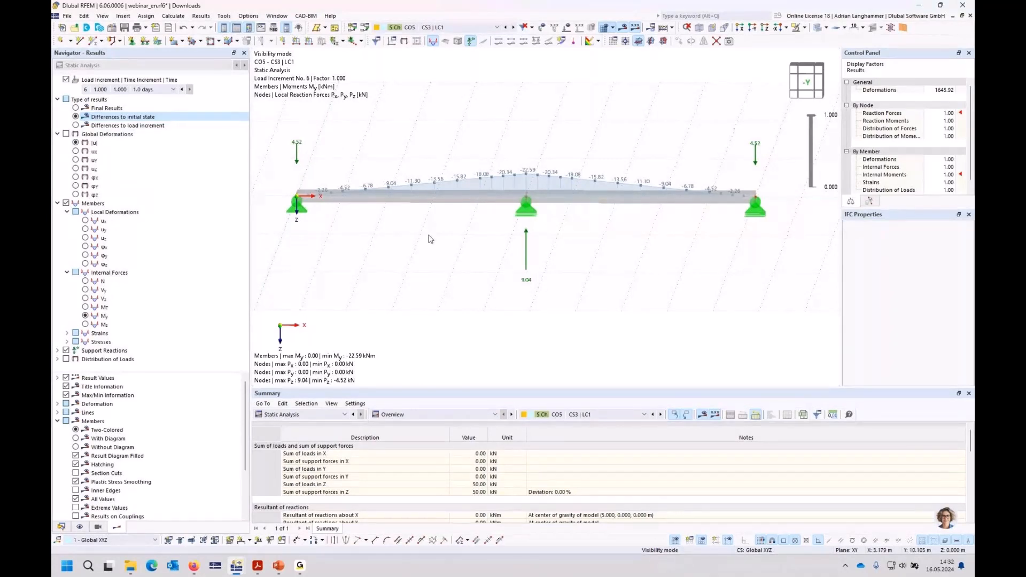
ctrl+middle_drag(509, 272, 516, 266)
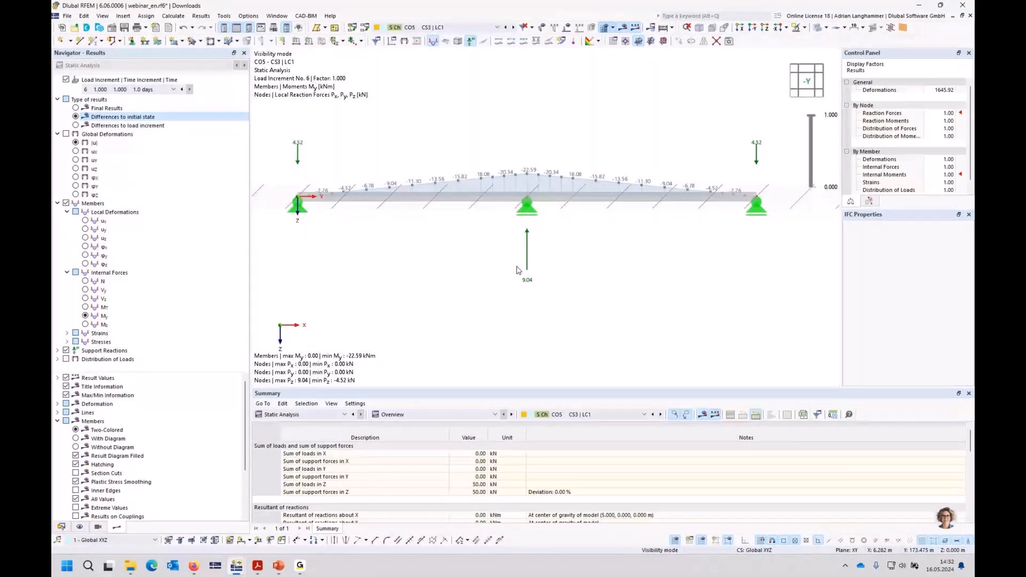
ctrl+middle_drag(516, 270, 435, 252)
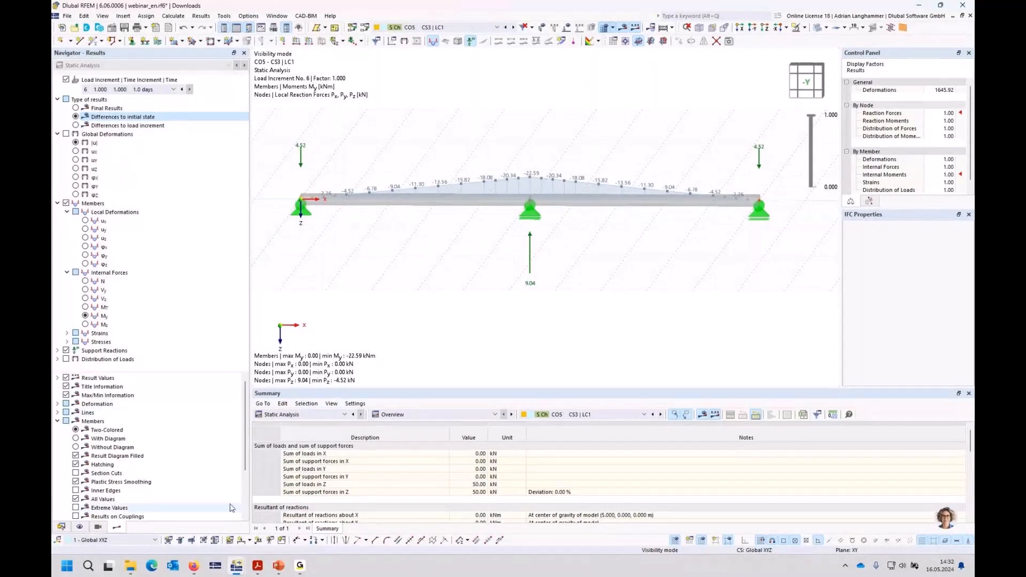
- Switch to the other RFEM window with the building models and maximize the view of Stages-Building-withoutTDA-input.rf6
mouse_move(238, 566)
click(246, 515)
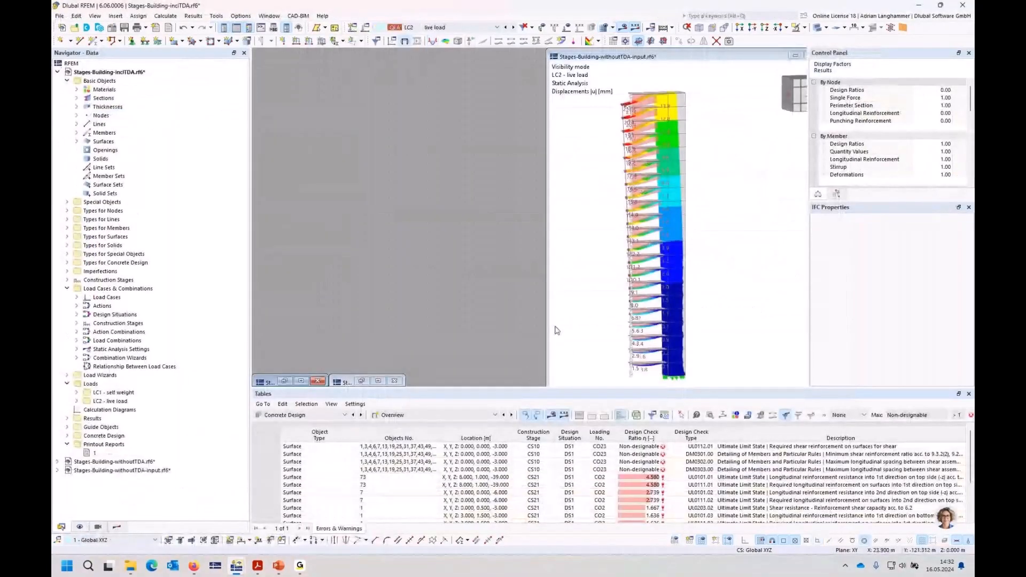
click(759, 55)
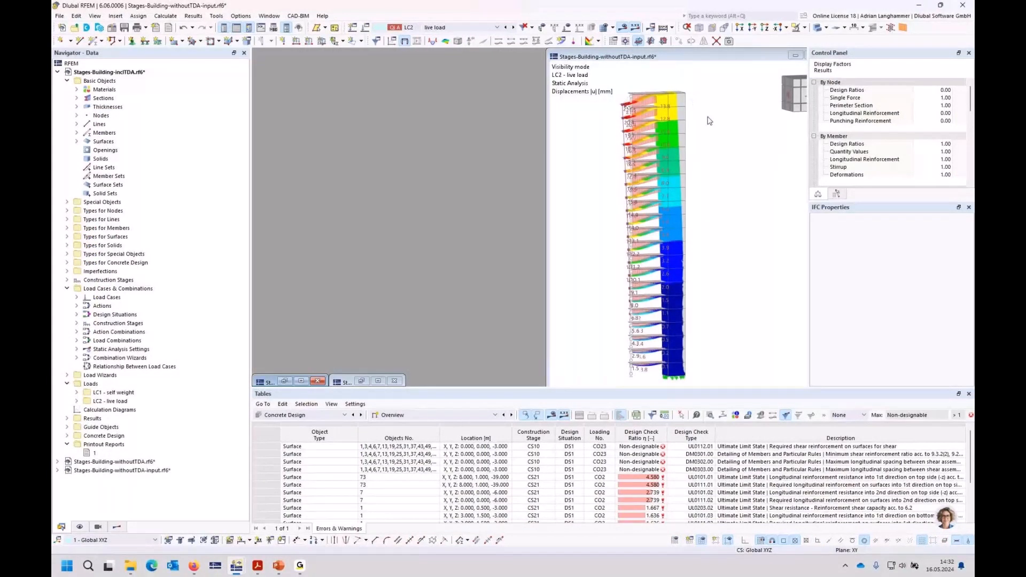
key(ctrl+s)
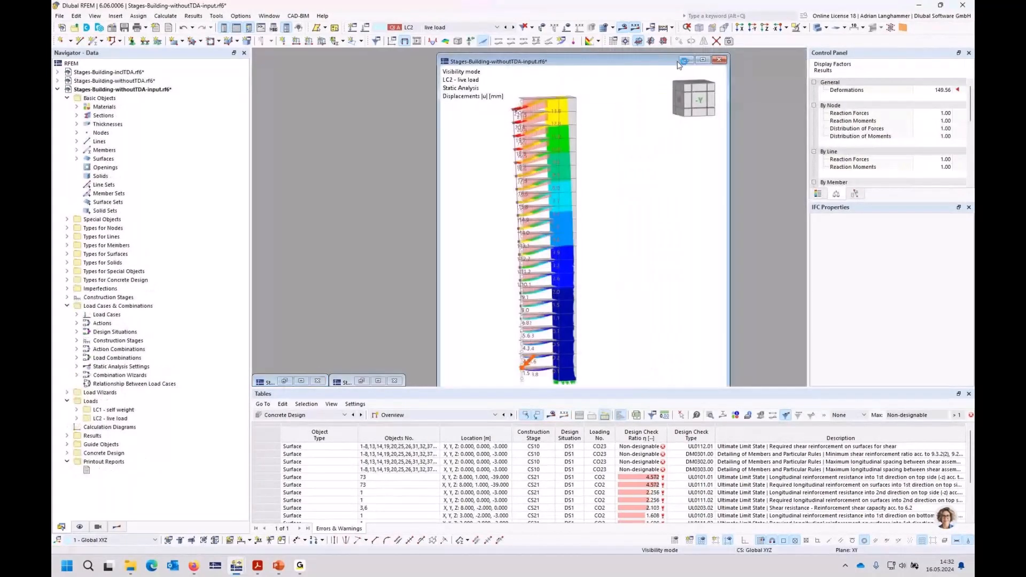
click(703, 59)
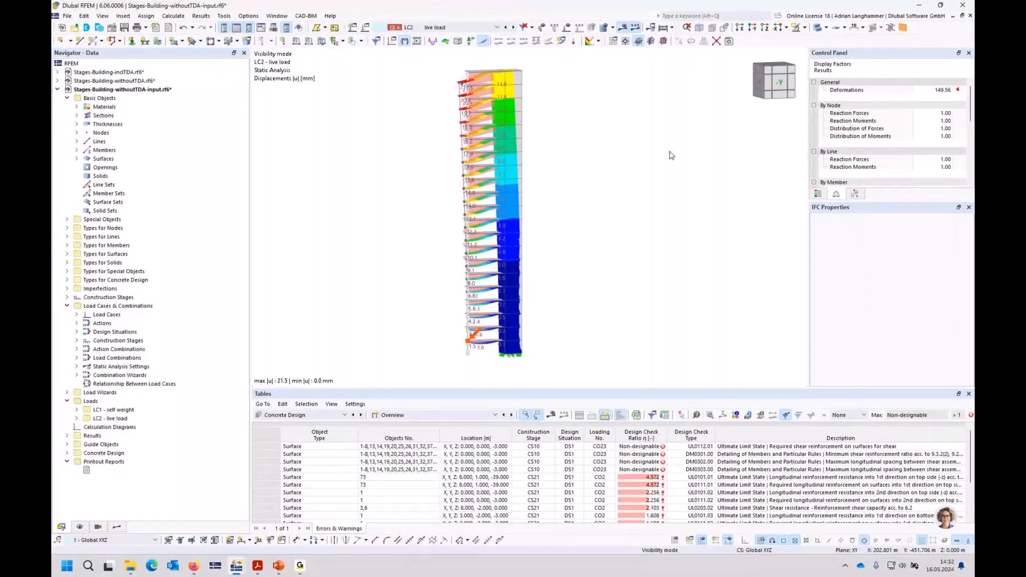
ctrl+middle_drag(672, 156, 658, 156)
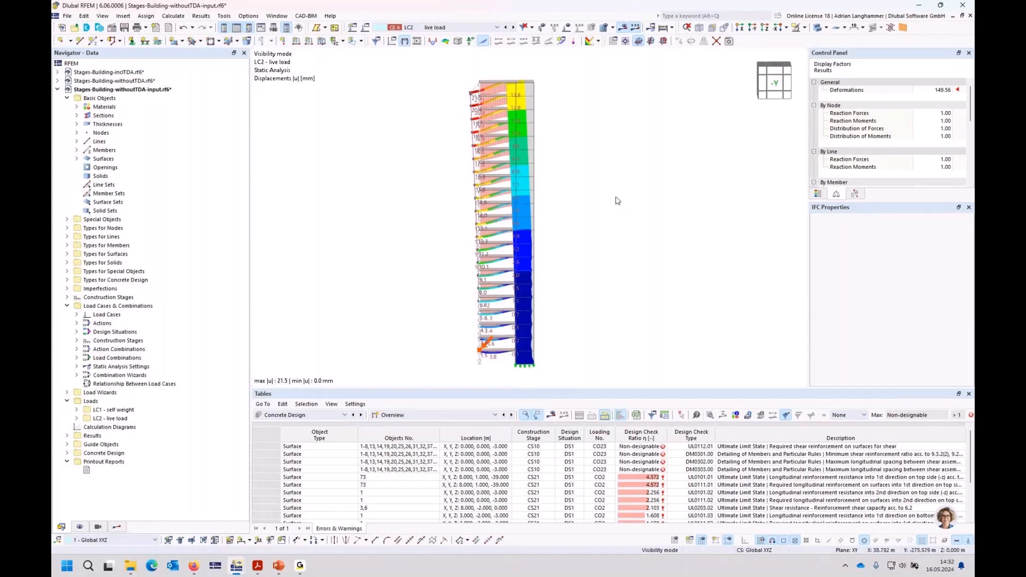
- Check the activated analysis add-ons in the base data of Stages-Building-withoutTDA-input.rf6 and list its construction stages
ctrl+middle_drag(412, 192, 407, 190)
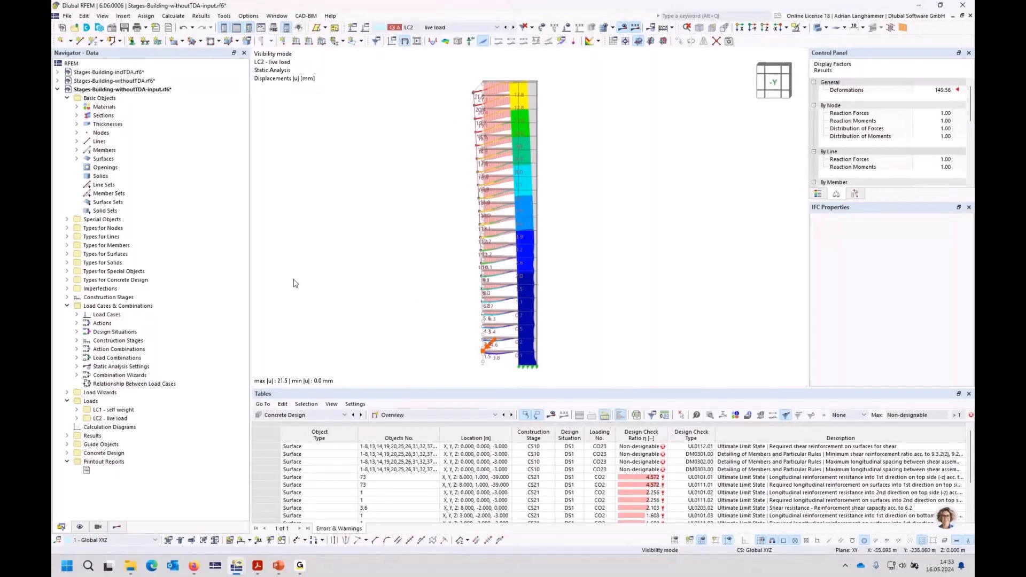
double_click(116, 91)
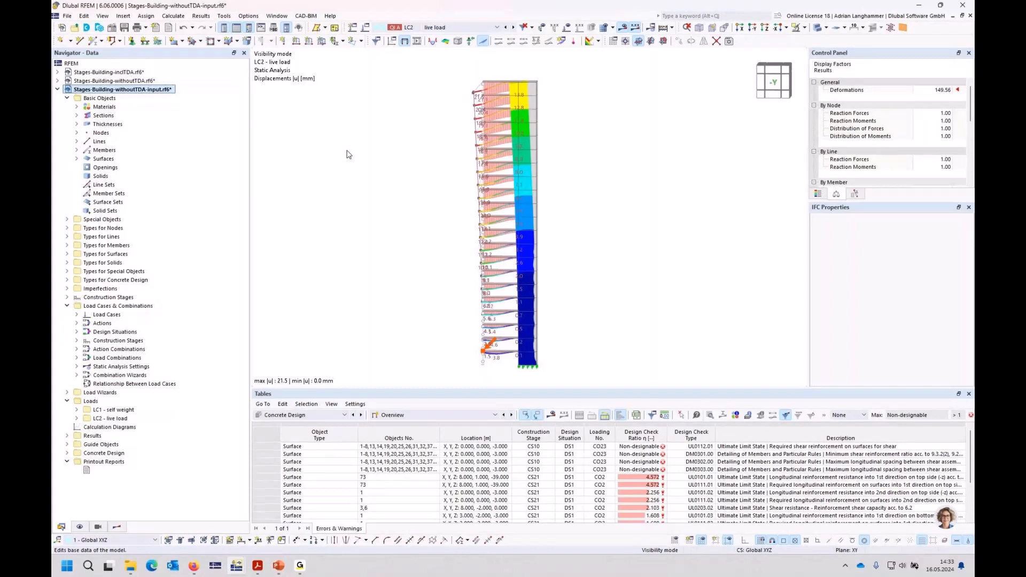
click(357, 94)
click(323, 153)
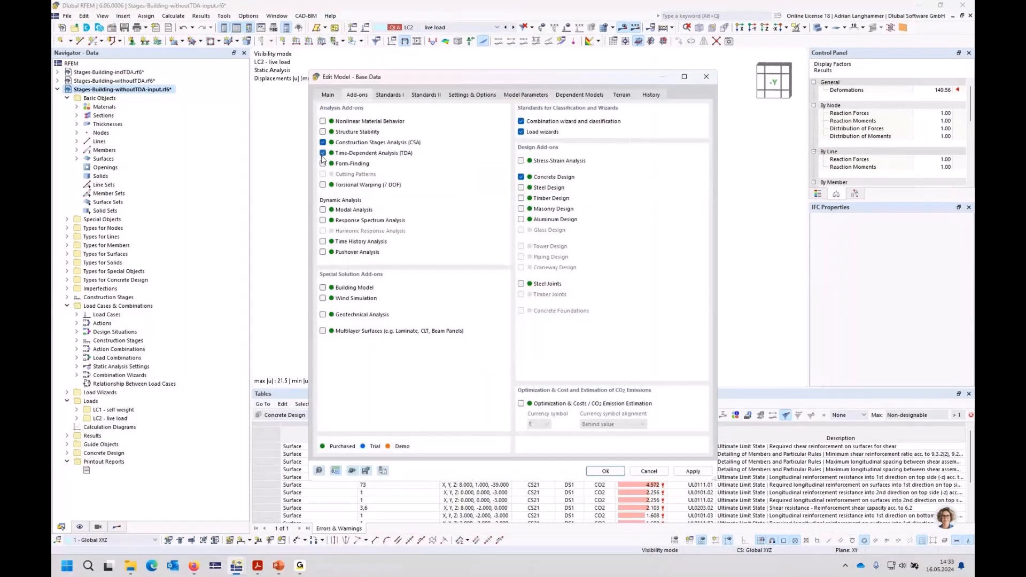
click(707, 78)
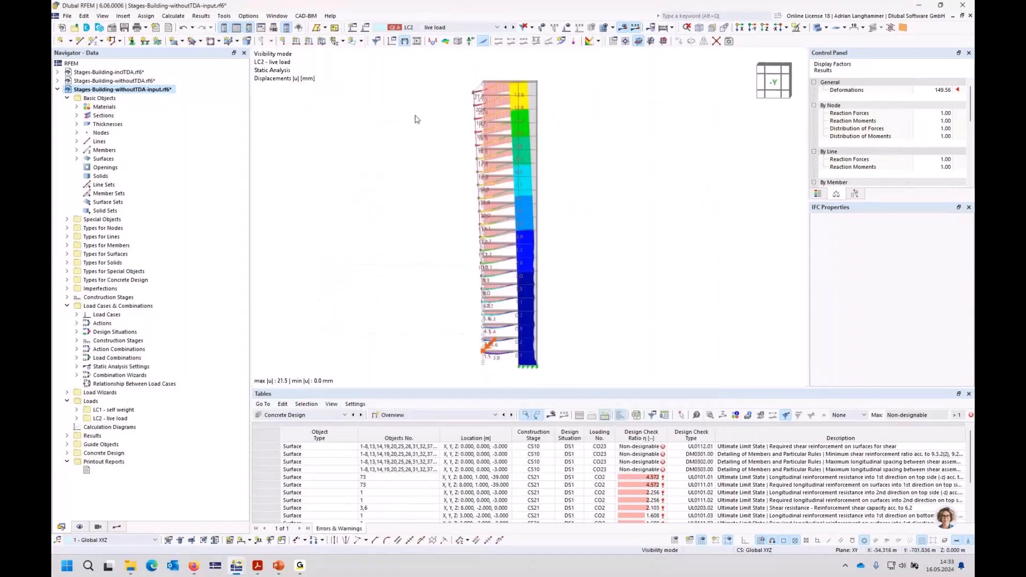
click(67, 298)
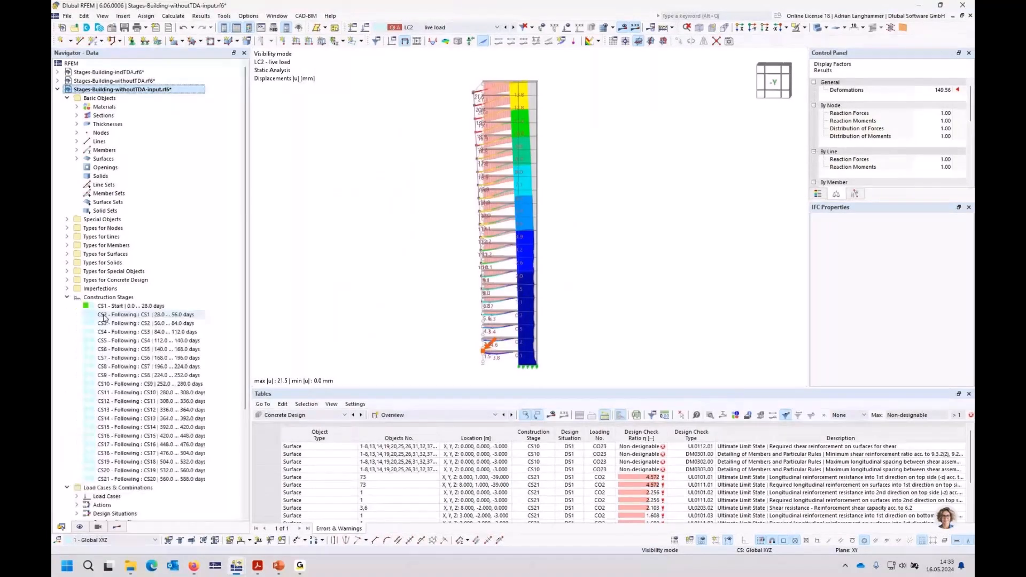
- Deactivate the Time-Dependent Analysis (TDA) add-on in the model's base data
right_click(100, 90)
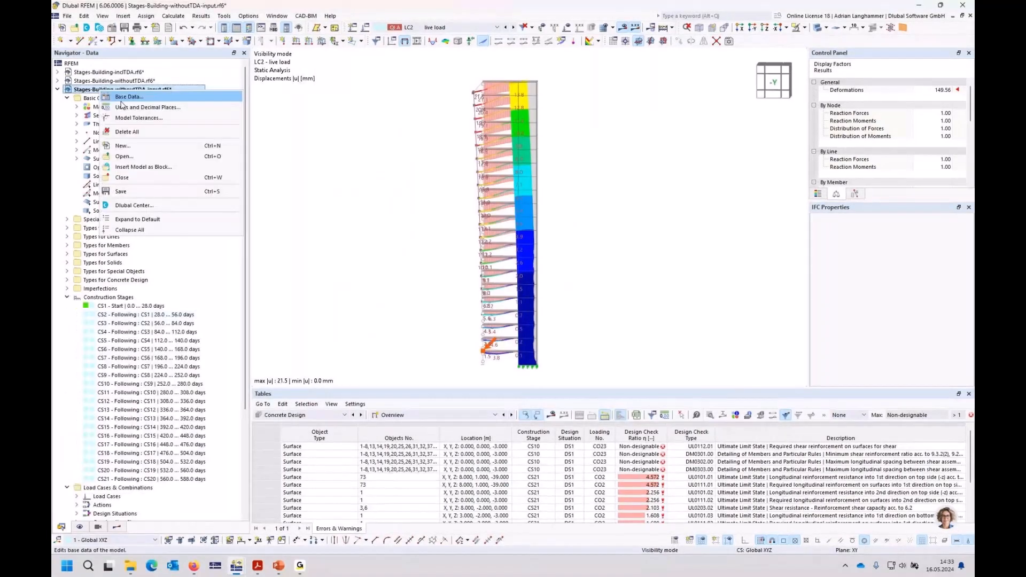
click(122, 98)
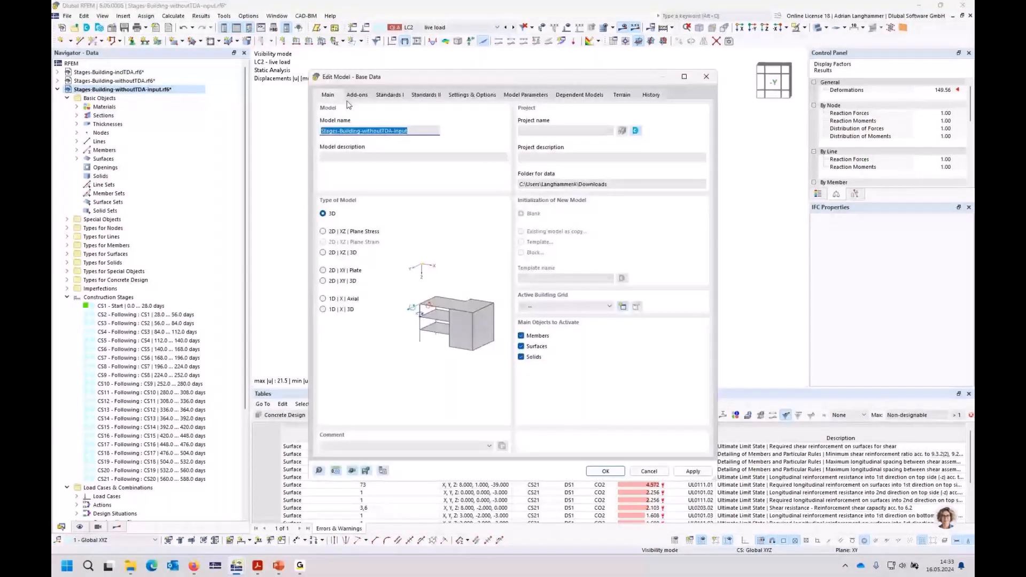
click(355, 97)
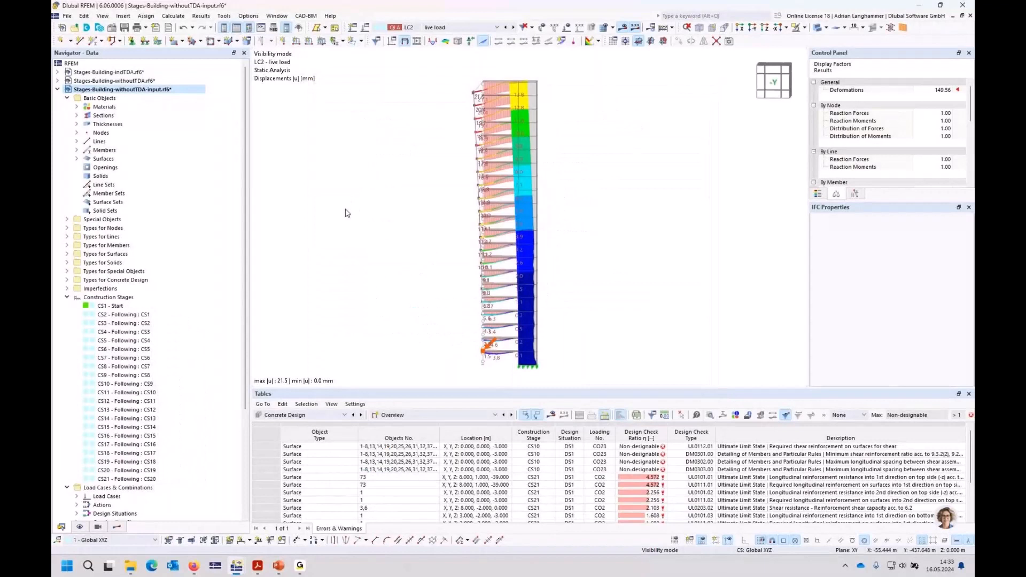
- Reactivate the Time-Dependent Analysis (TDA) add-on in the base data and display construction stage CS1
right_click(115, 90)
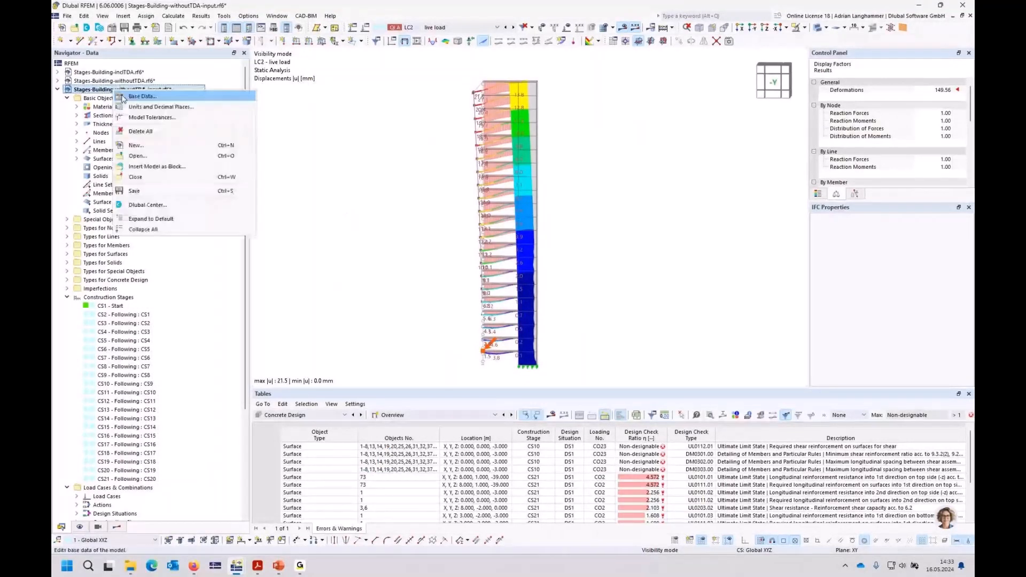
click(281, 133)
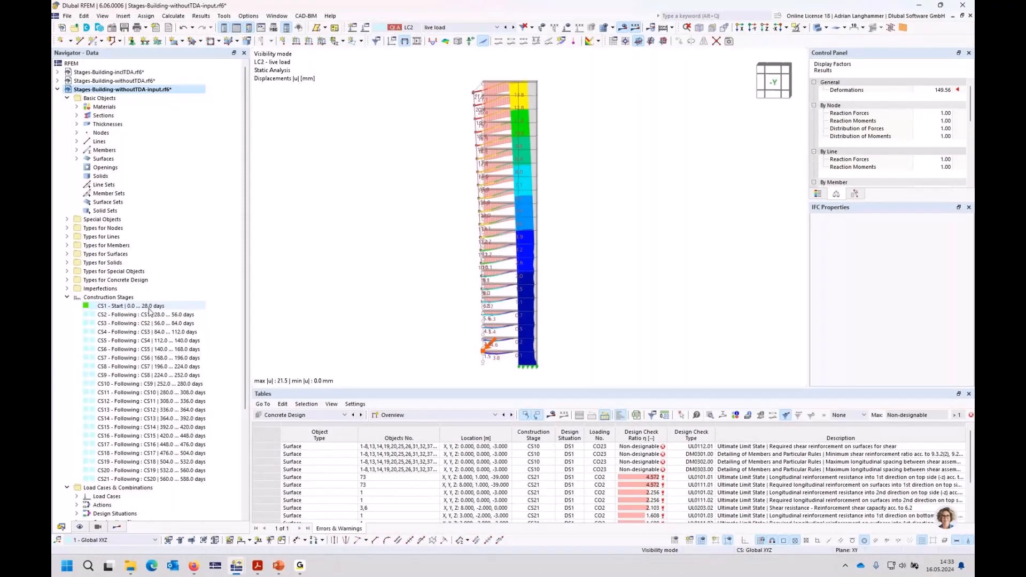
click(150, 309)
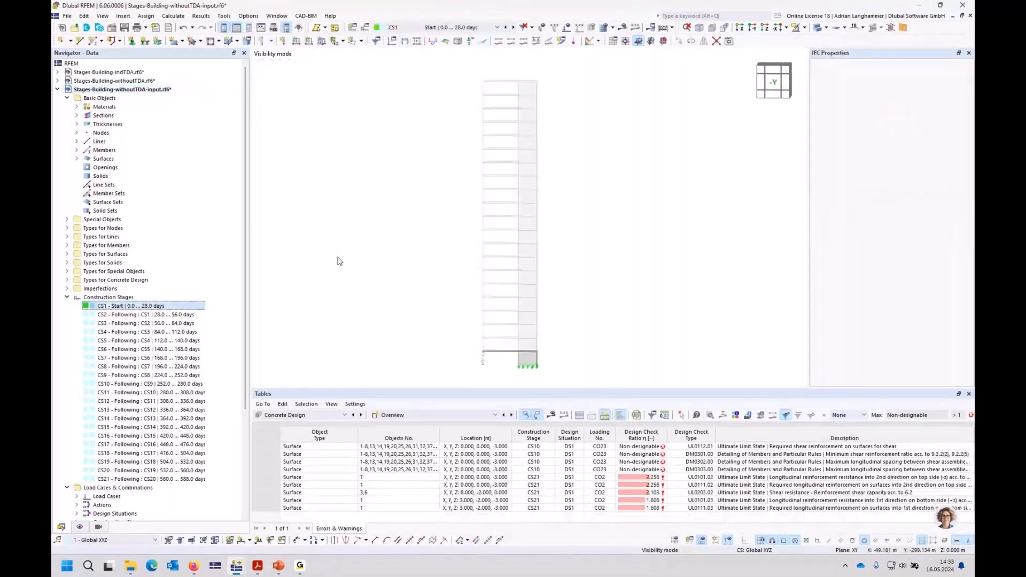
- Set the duration of construction stage CS1 to 14 days in the construction stage settings
double_click(151, 307)
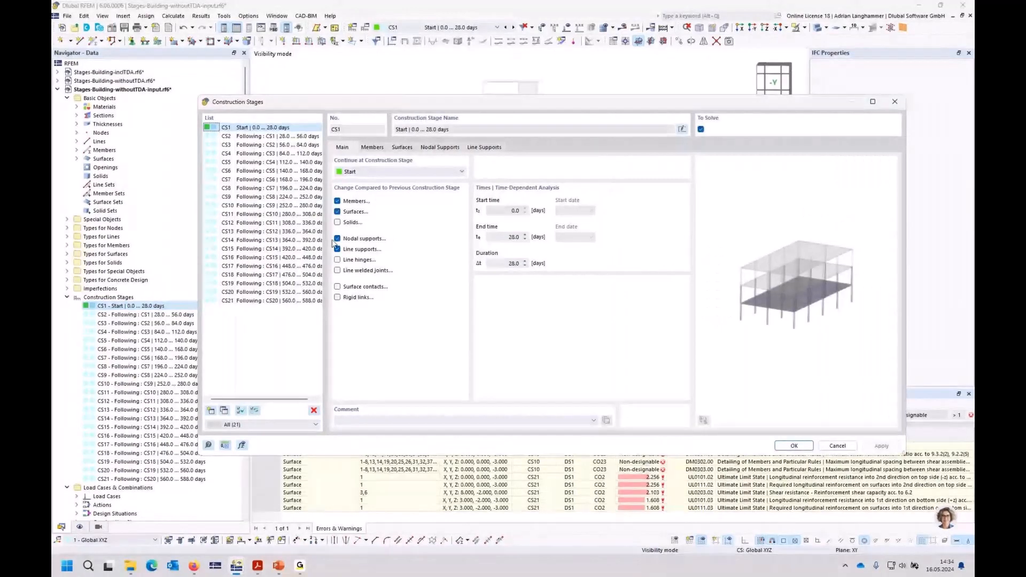
click(303, 138)
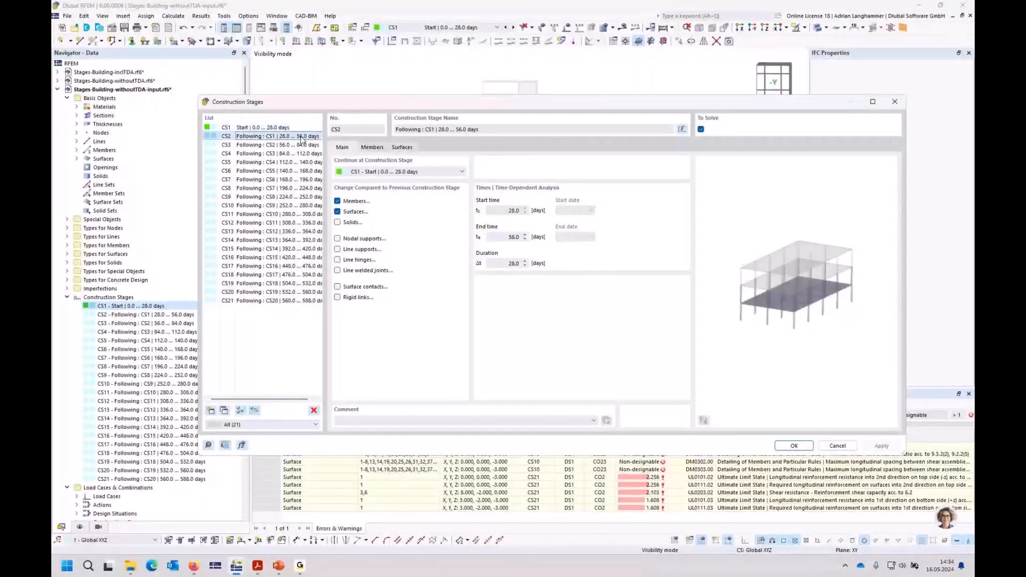
key(Up)
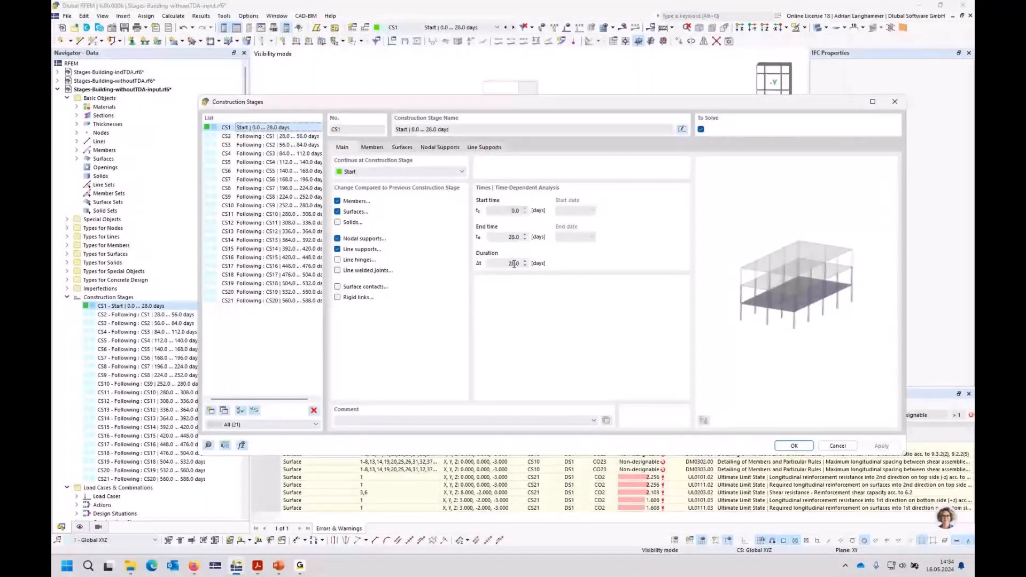
double_click(514, 264)
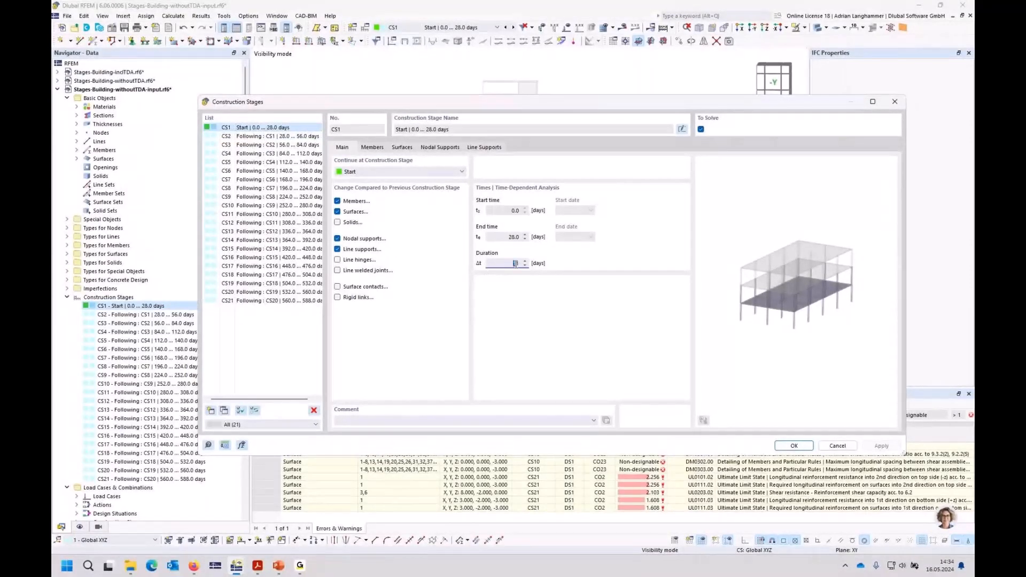
key(Return)
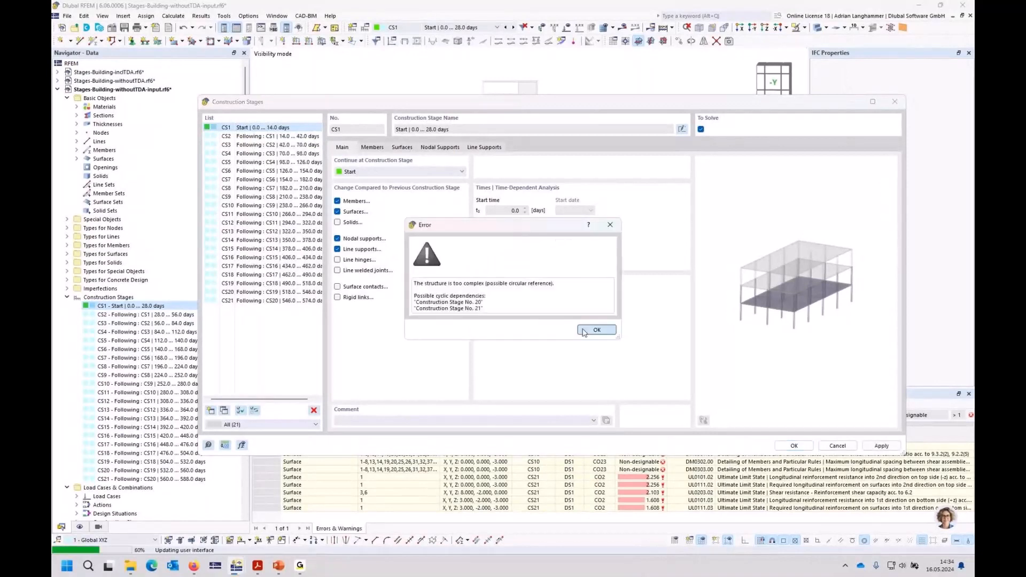
click(592, 329)
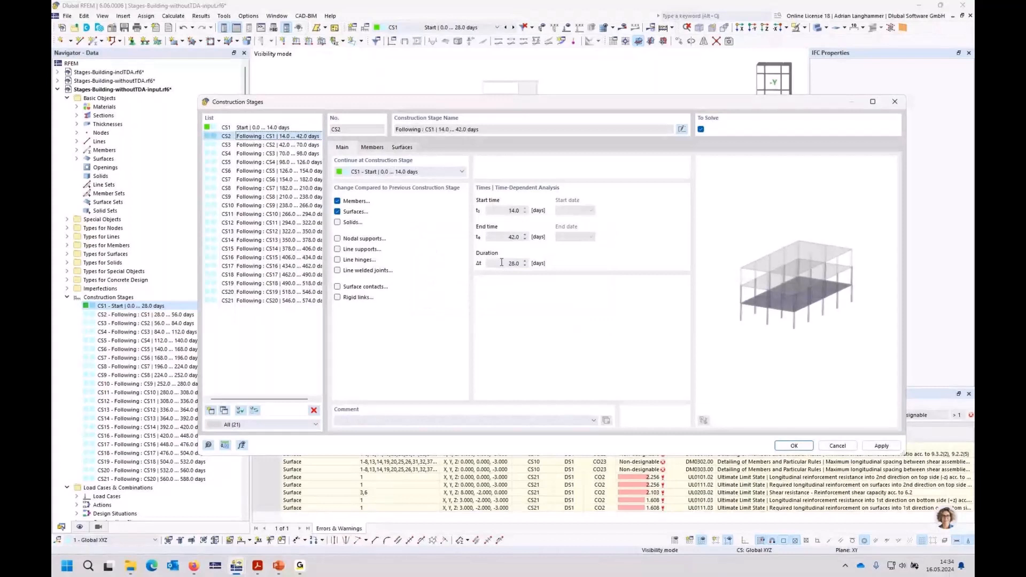
- Restore the duration of construction stage CS1 to 28 days
click(238, 126)
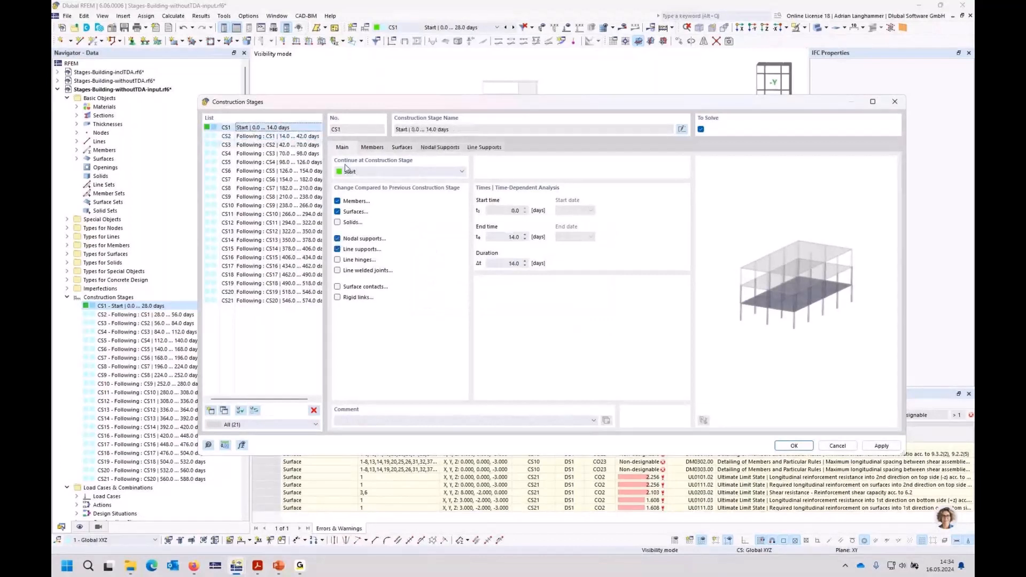
double_click(503, 264)
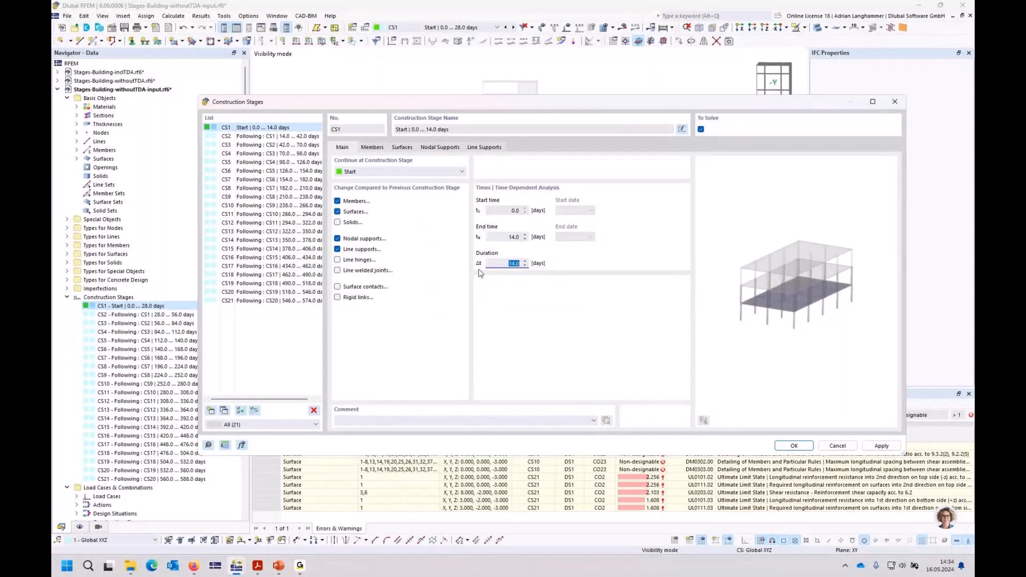
text(28)
key(Tab)
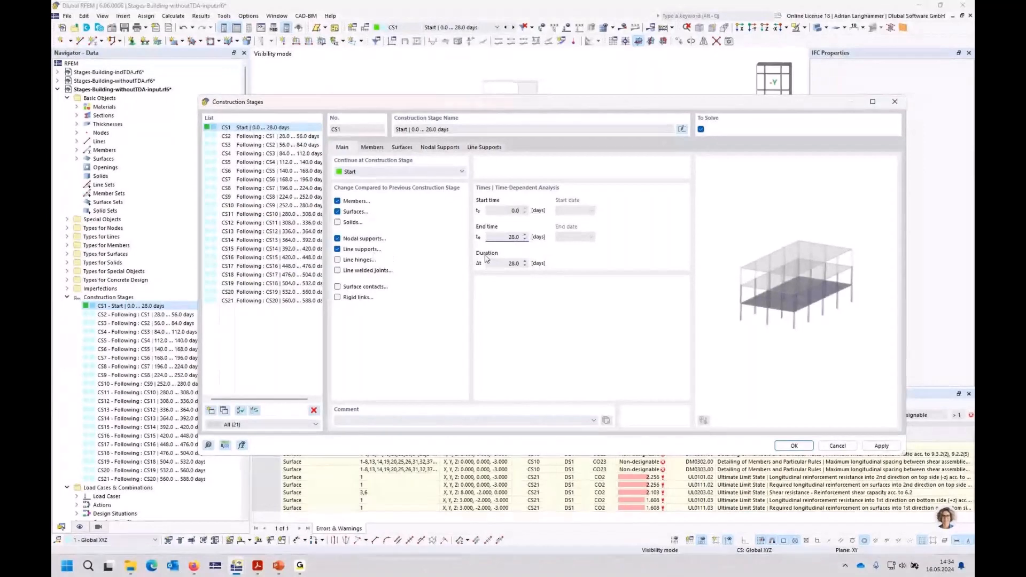
- Examine the start time, end time and duration of construction stages CS1, CS2, CS3, CS6 and CS21, and close the construction stage settings
click(256, 136)
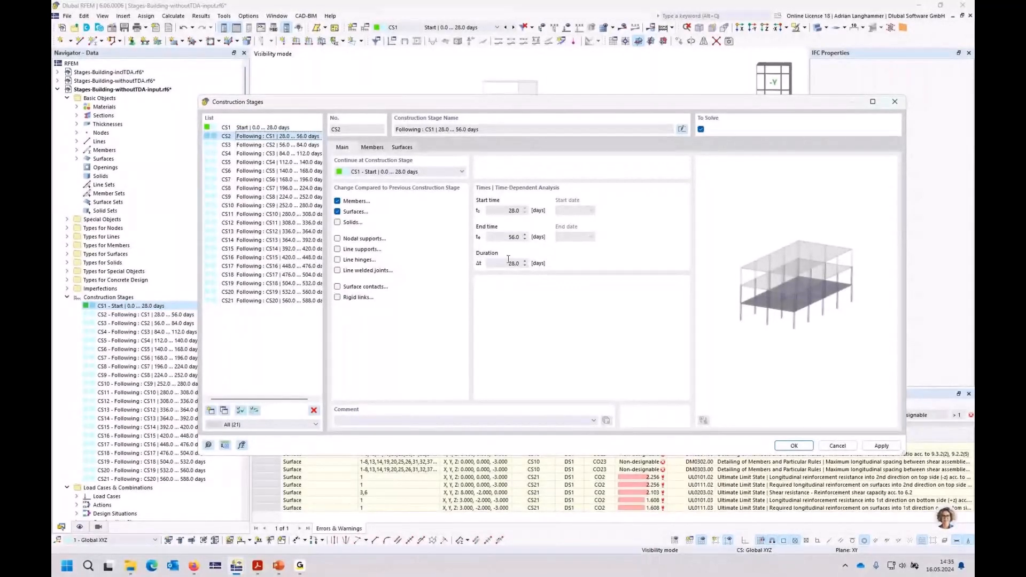
drag(530, 104, 531, 117)
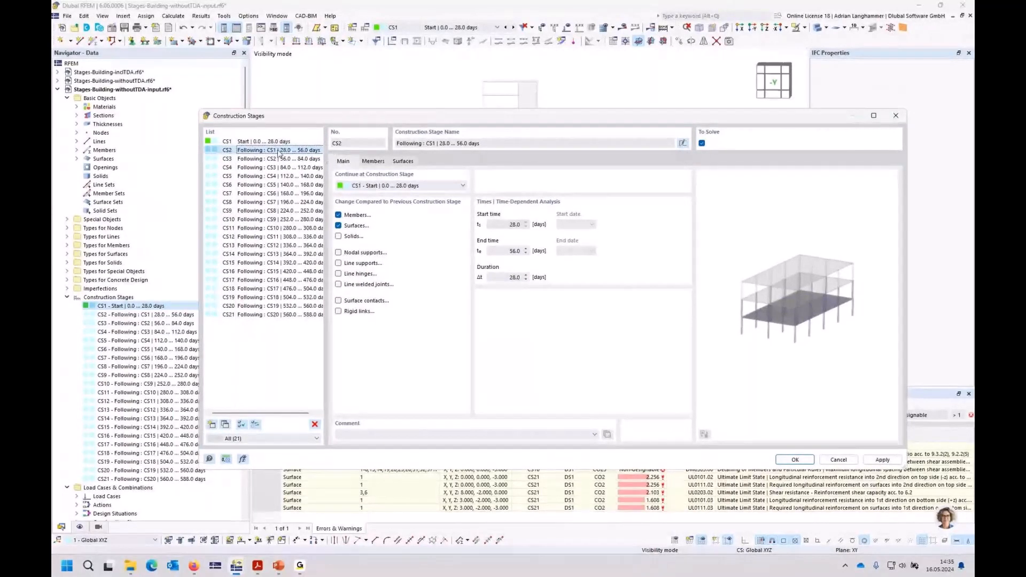
key(Up)
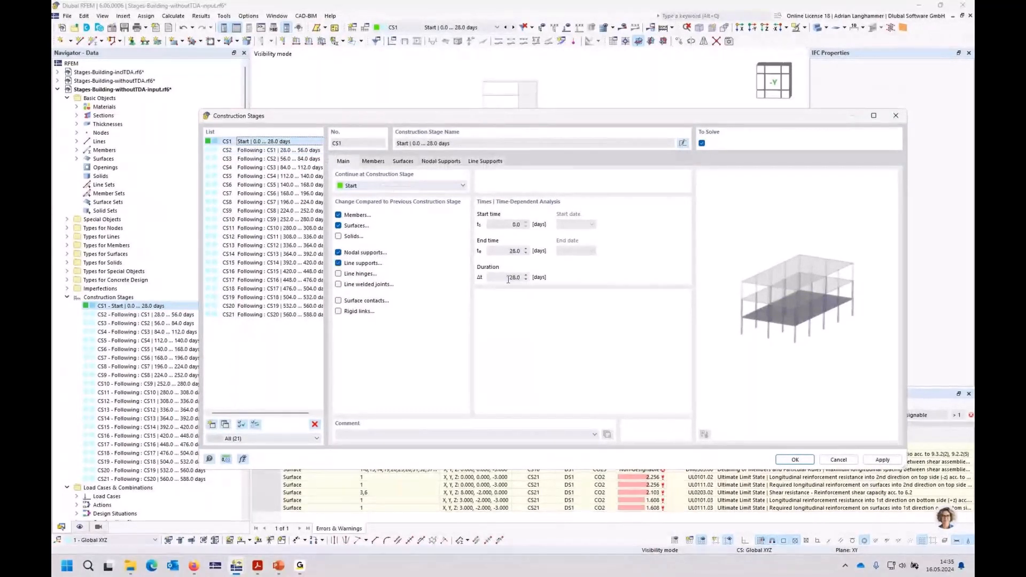
key(Down)
key(Down)
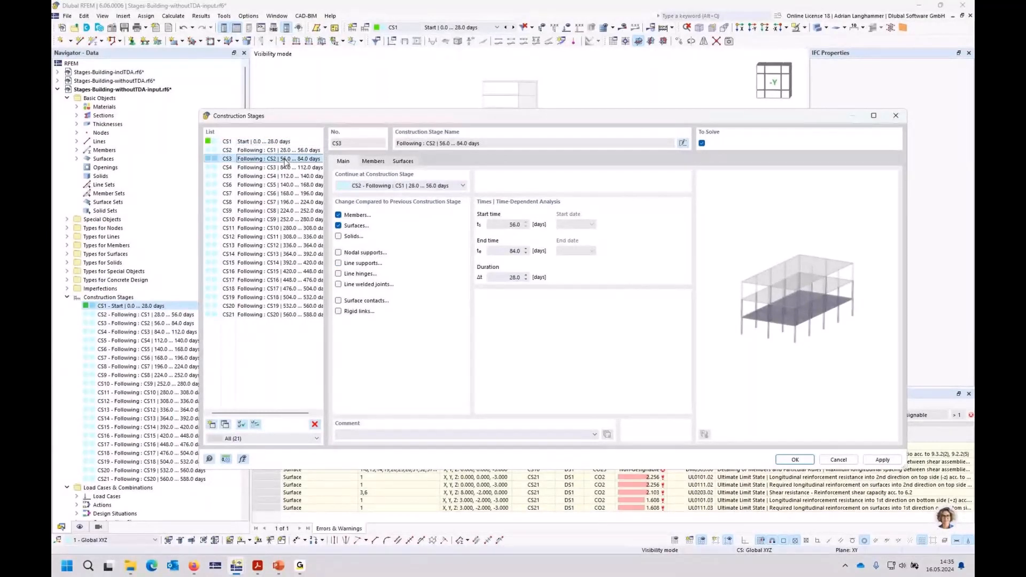
click(267, 185)
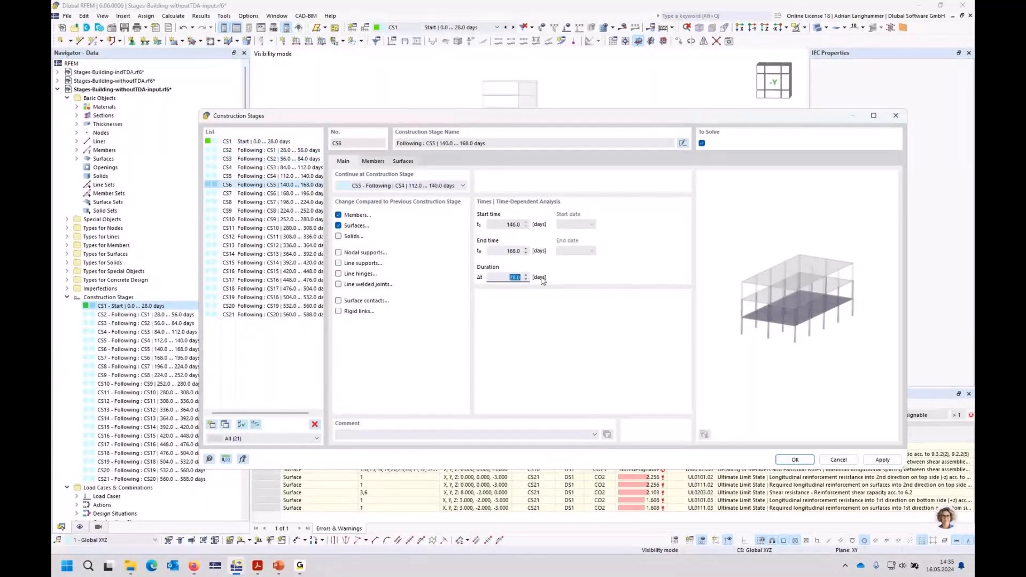
double_click(508, 278)
click(313, 313)
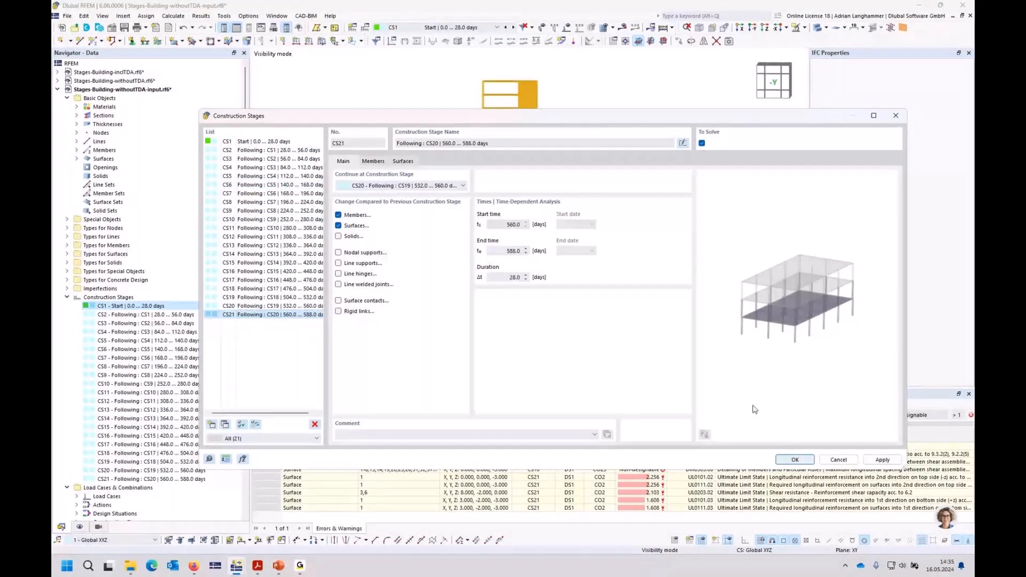
click(795, 460)
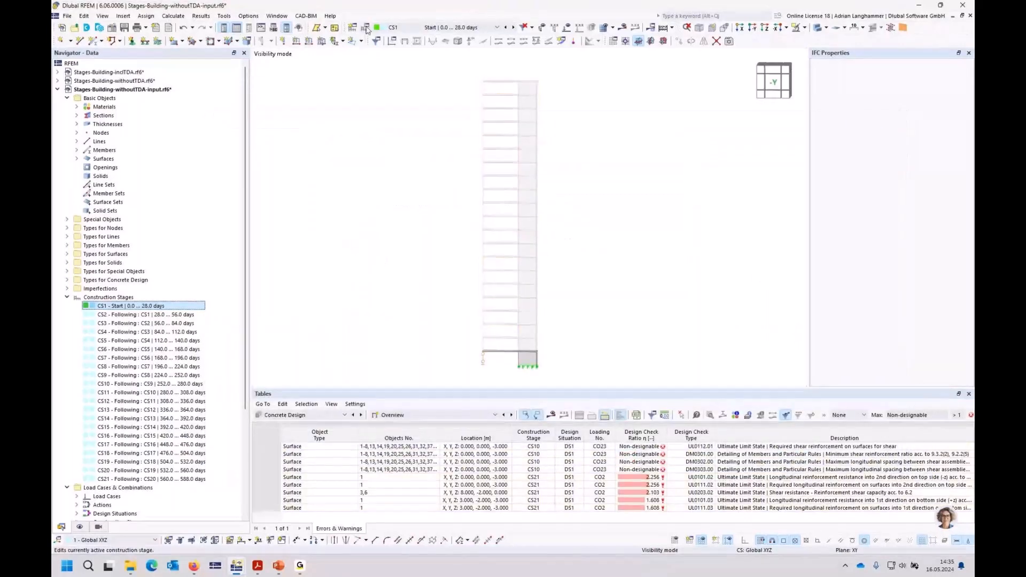
- Review the time-dependent analysis times of construction stages CS2, CS9, CS13 and CS21 in the load cases and combinations settings
click(367, 30)
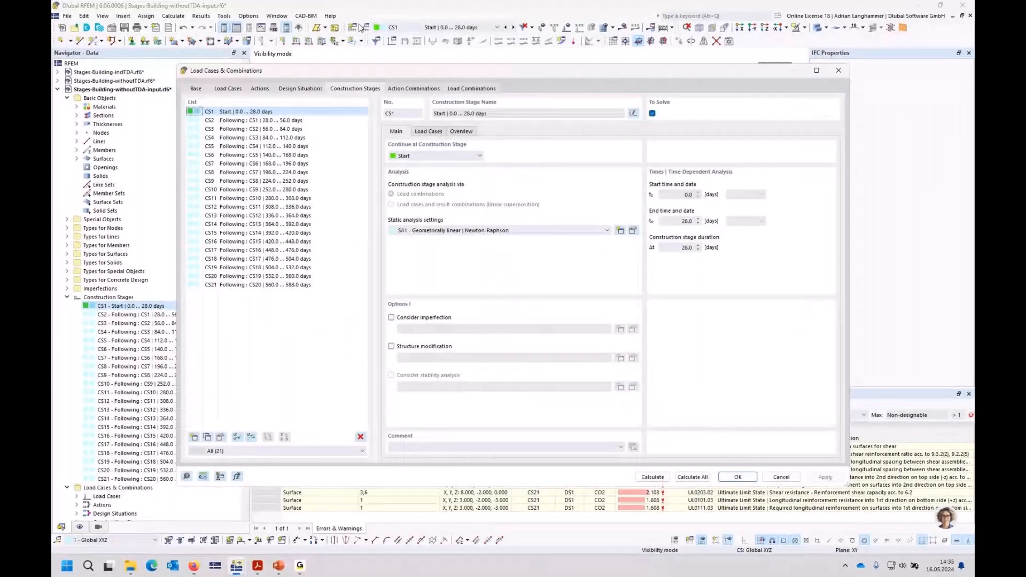
click(289, 120)
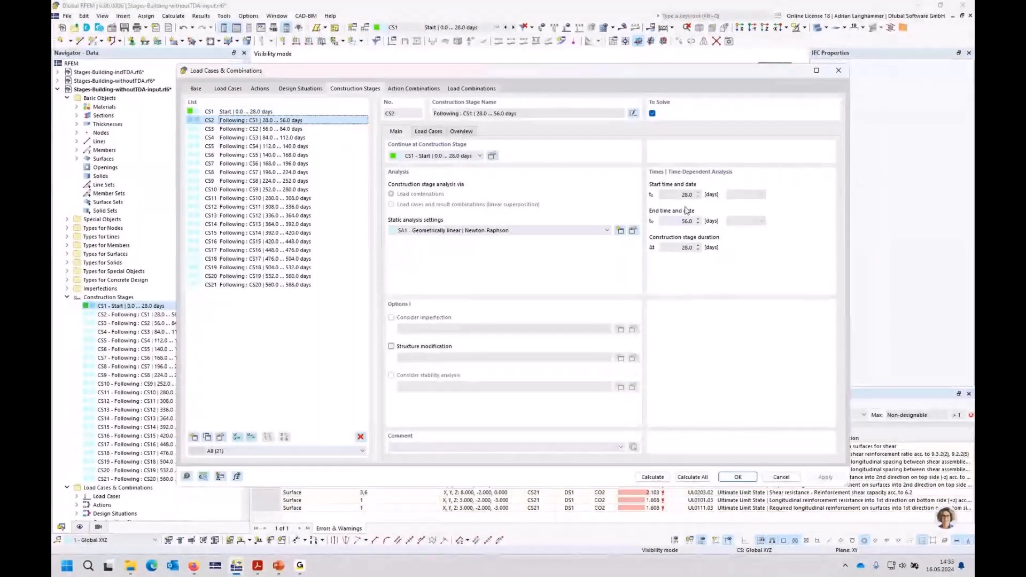
click(681, 248)
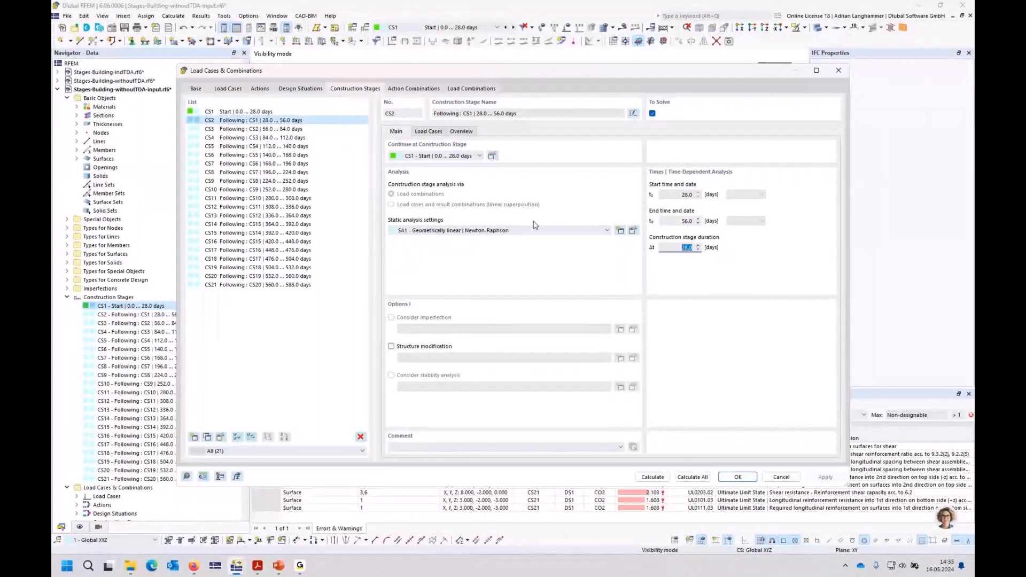
click(286, 181)
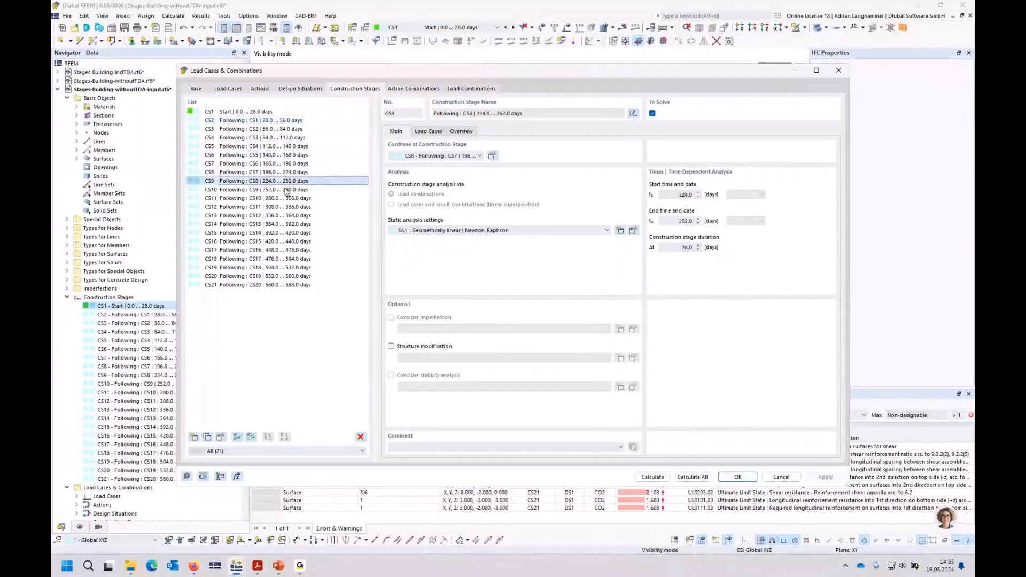
click(289, 216)
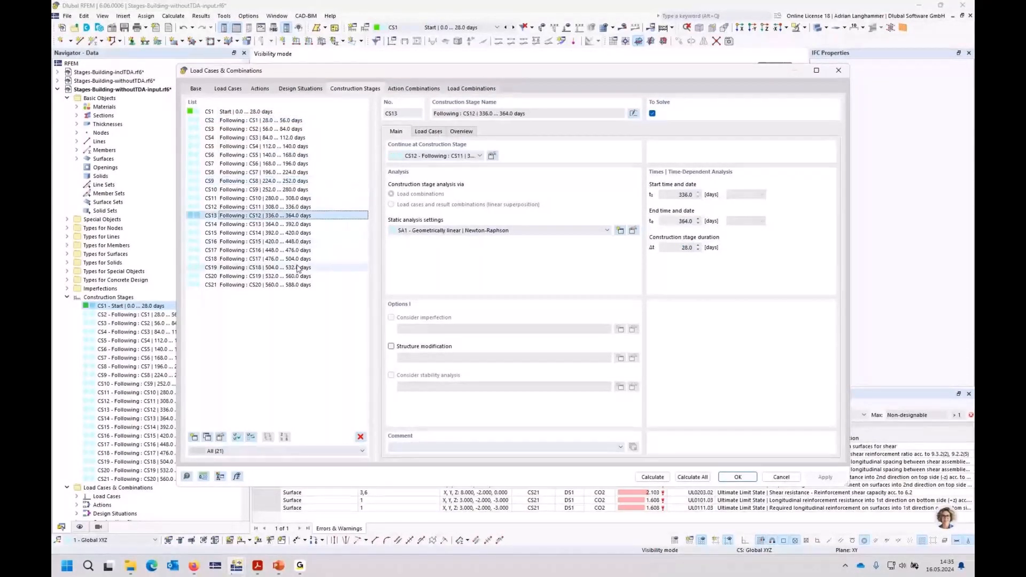
click(301, 285)
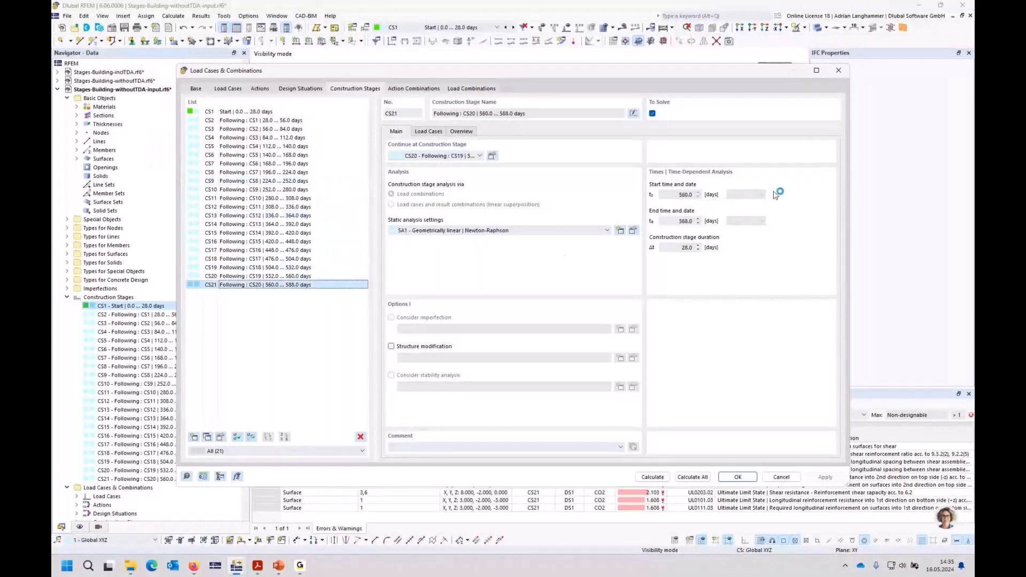
click(839, 72)
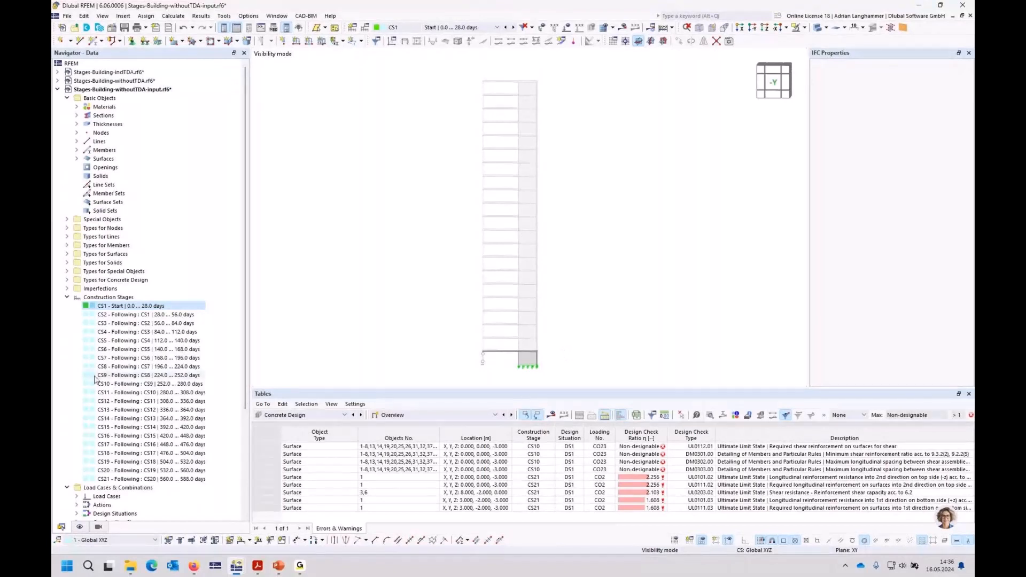
- Close the Stages-Building-withoutTDA-input model without saving and tile the inclTDA and withoutTDA model windows vertically
click(971, 15)
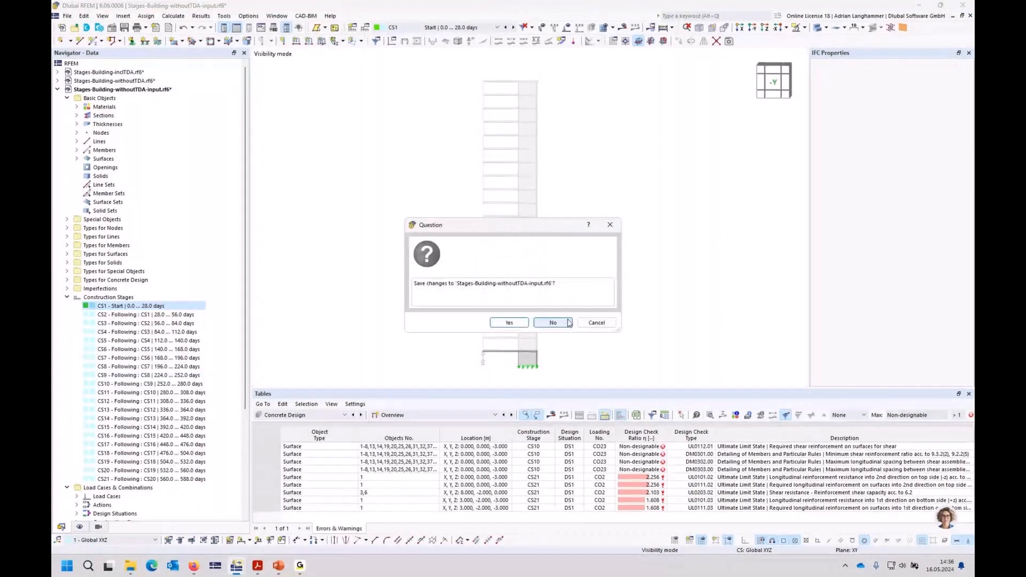
click(569, 323)
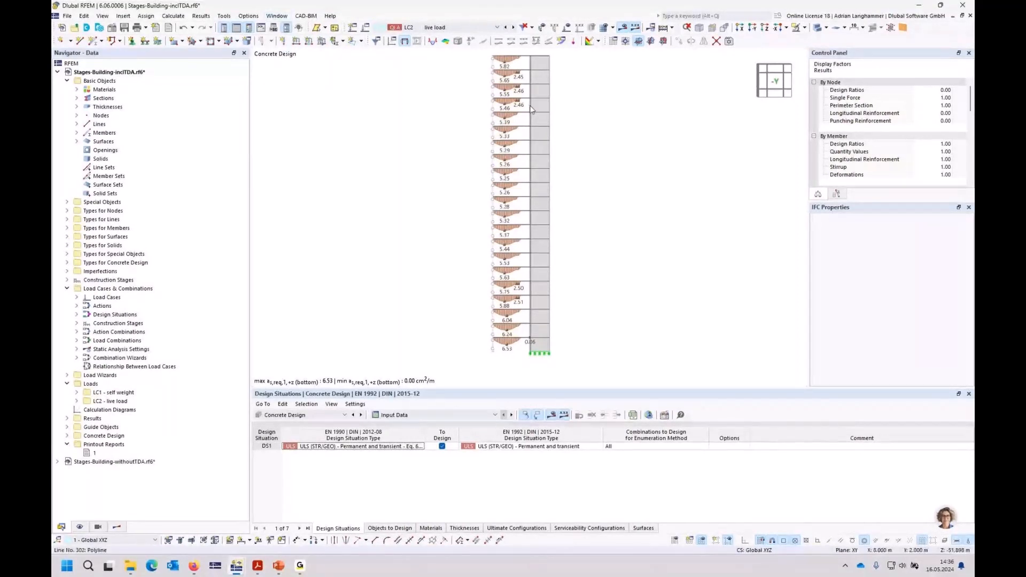
click(277, 16)
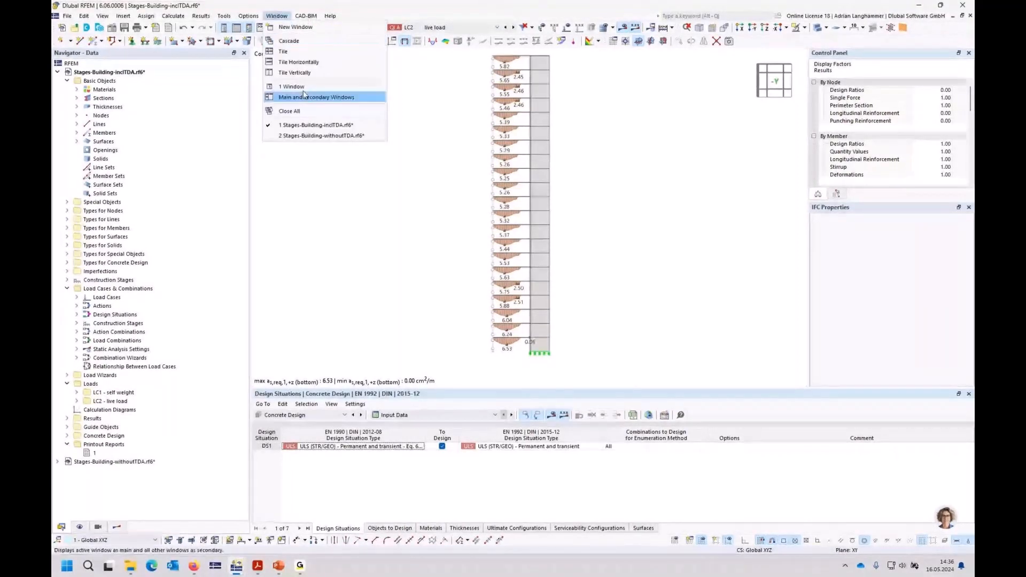
click(295, 72)
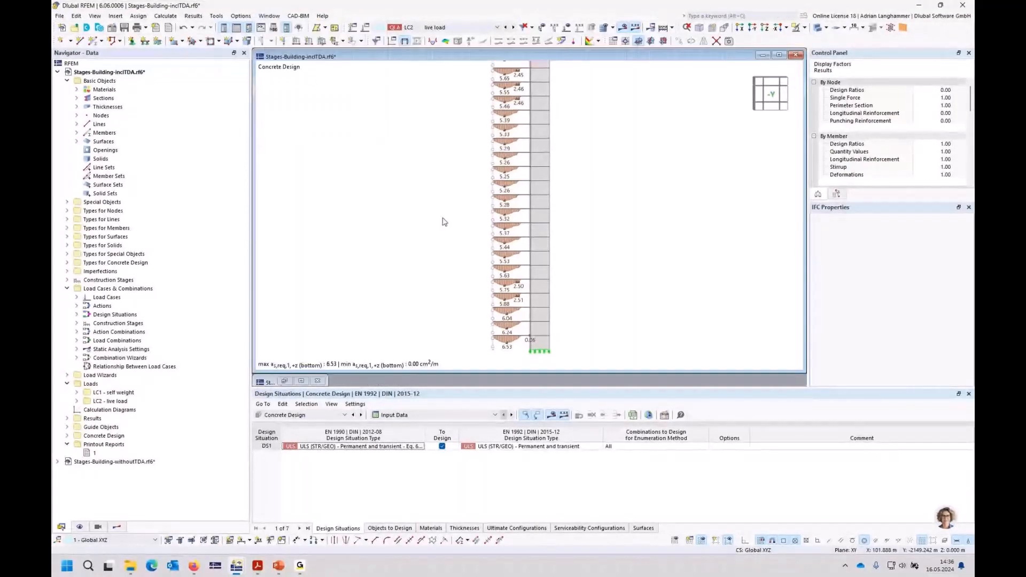
click(302, 382)
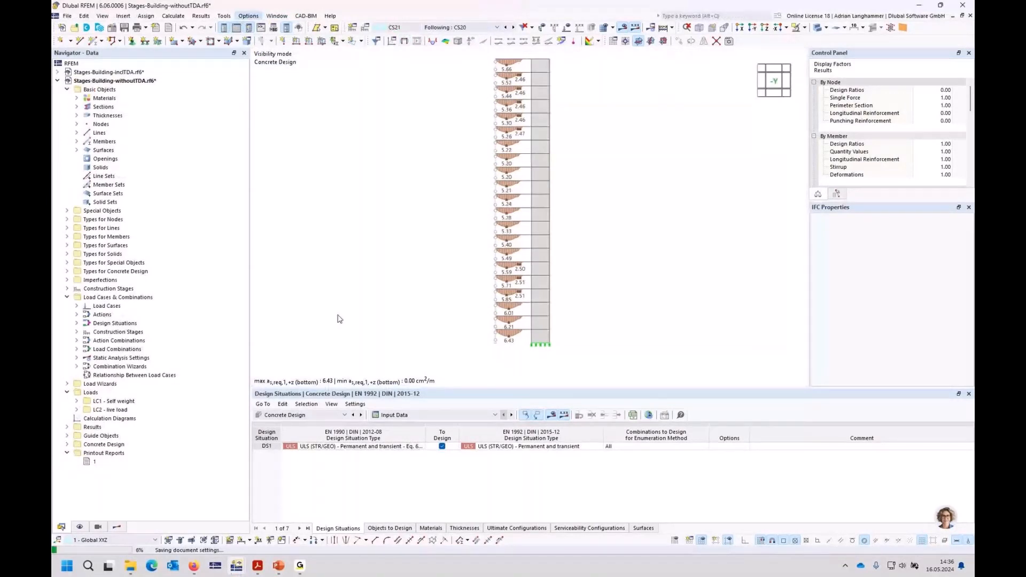
click(277, 16)
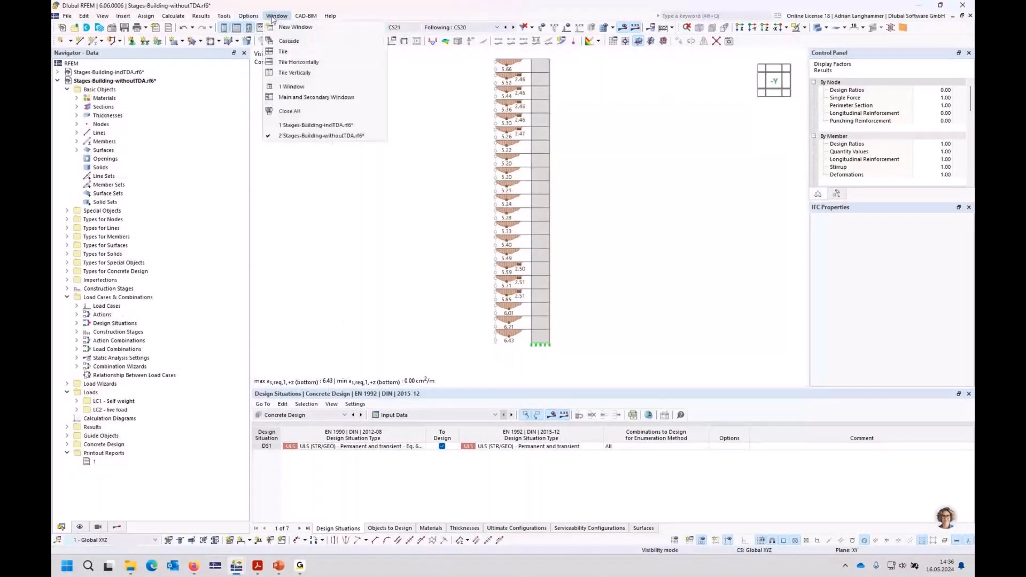
click(308, 66)
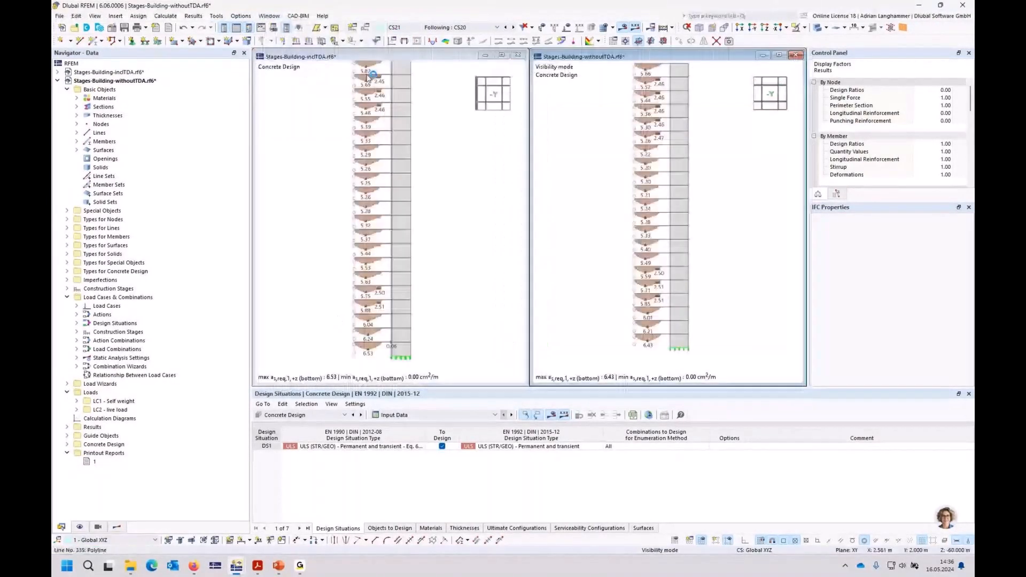
- Display the static analysis deformations of construction stage CS21 in the inclTDA model, with result sections hidden
click(453, 199)
click(326, 415)
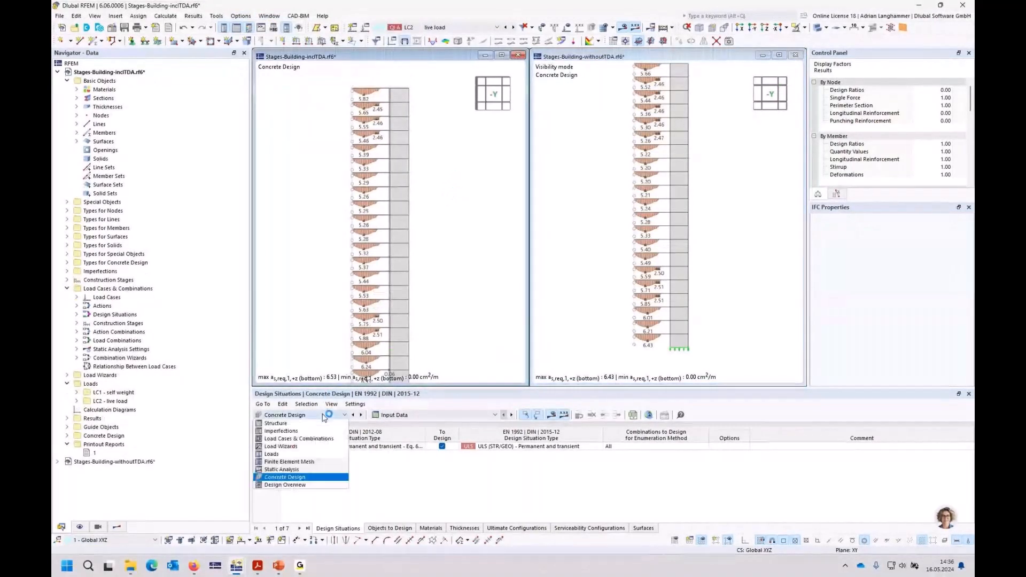
click(312, 473)
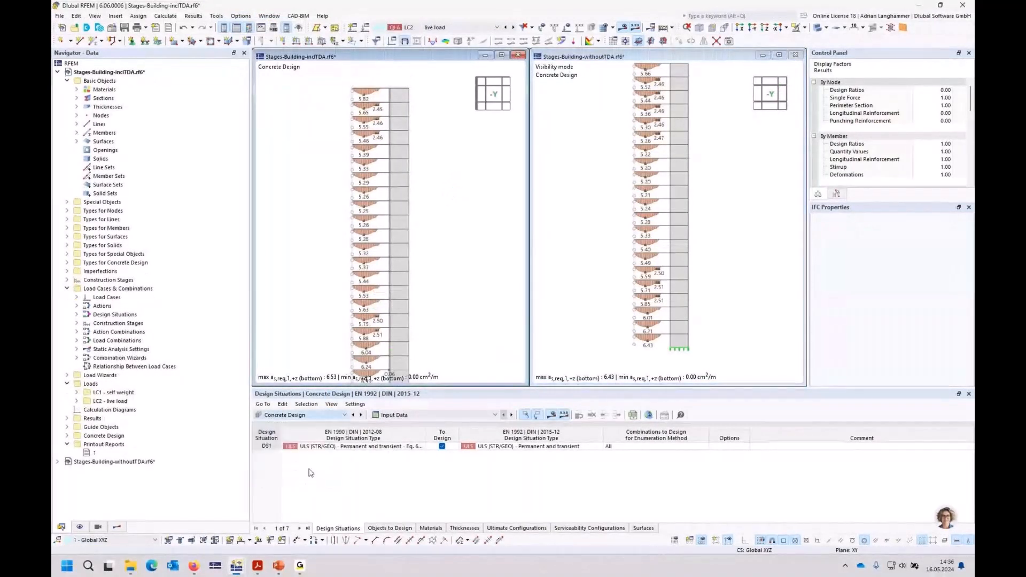
click(446, 27)
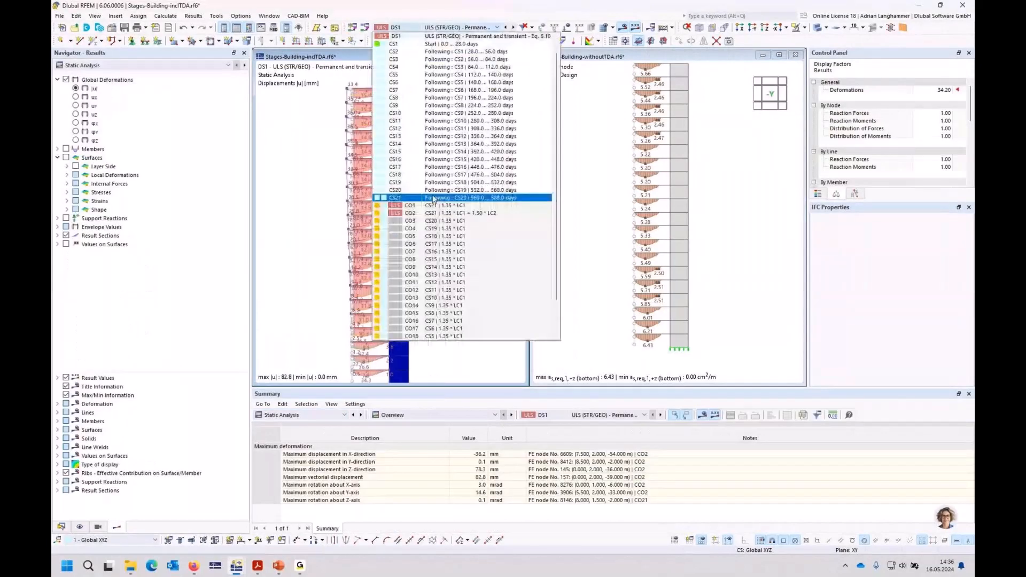
click(436, 196)
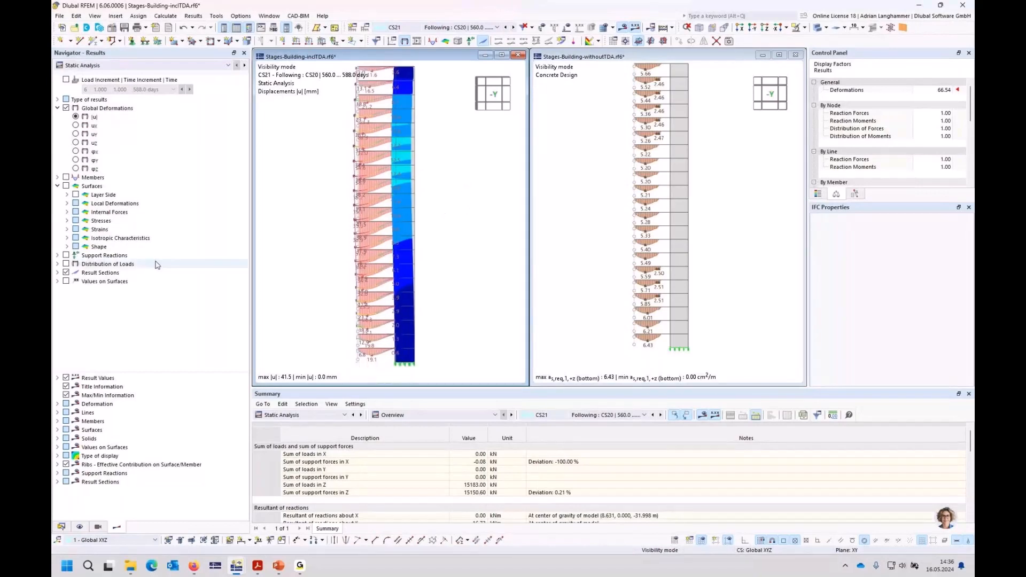
click(67, 273)
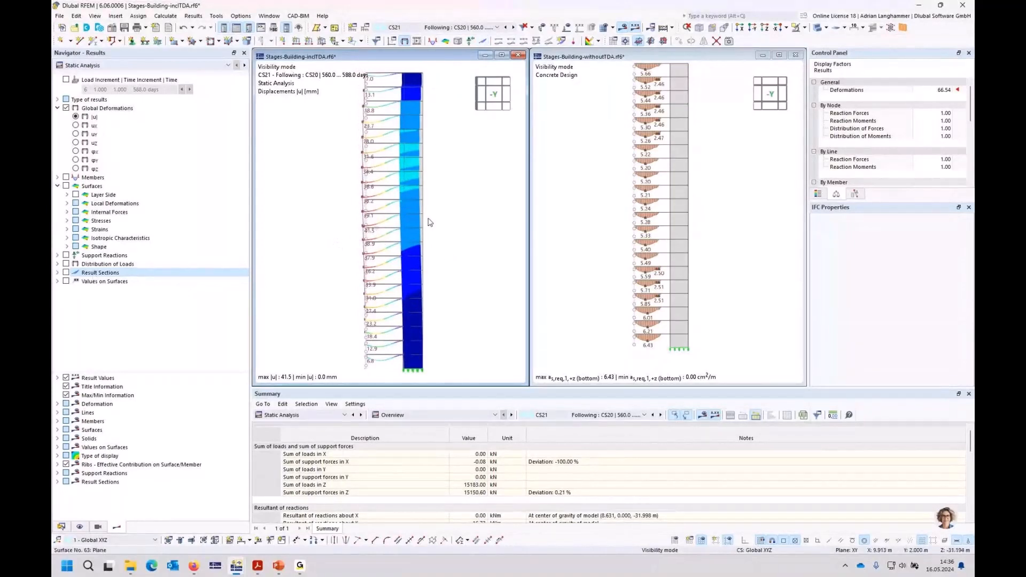
- Display the global deformations |u| of construction stage CS21 in the withoutTDA model, with result sections hidden and seen in the -Y direction
click(577, 194)
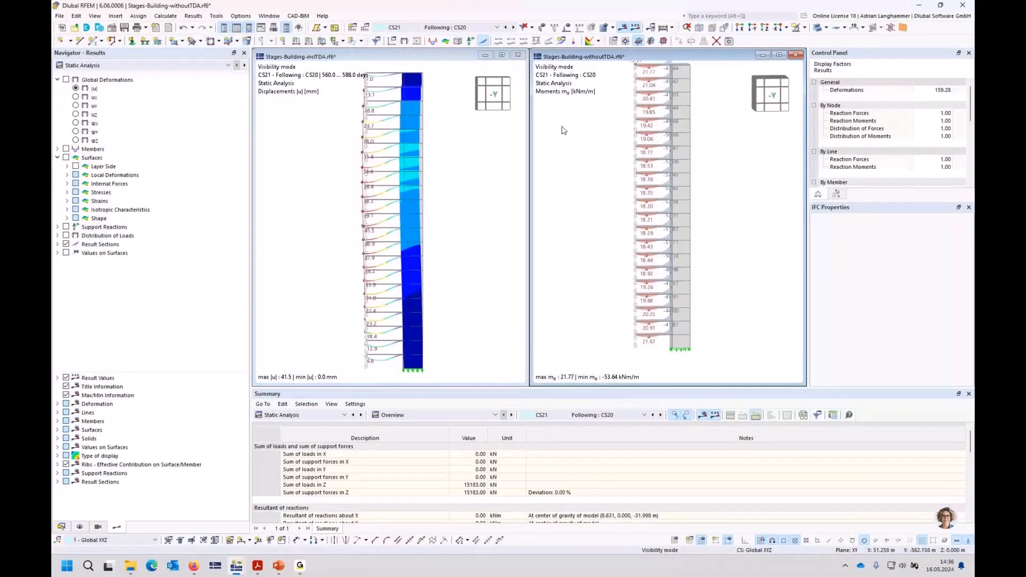
ctrl+middle_drag(611, 171, 623, 170)
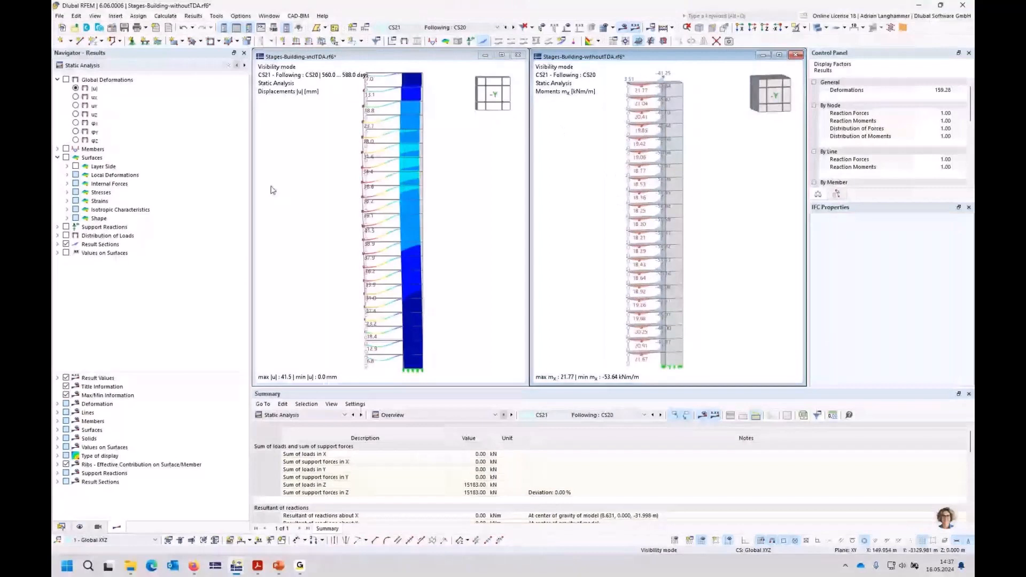
click(95, 87)
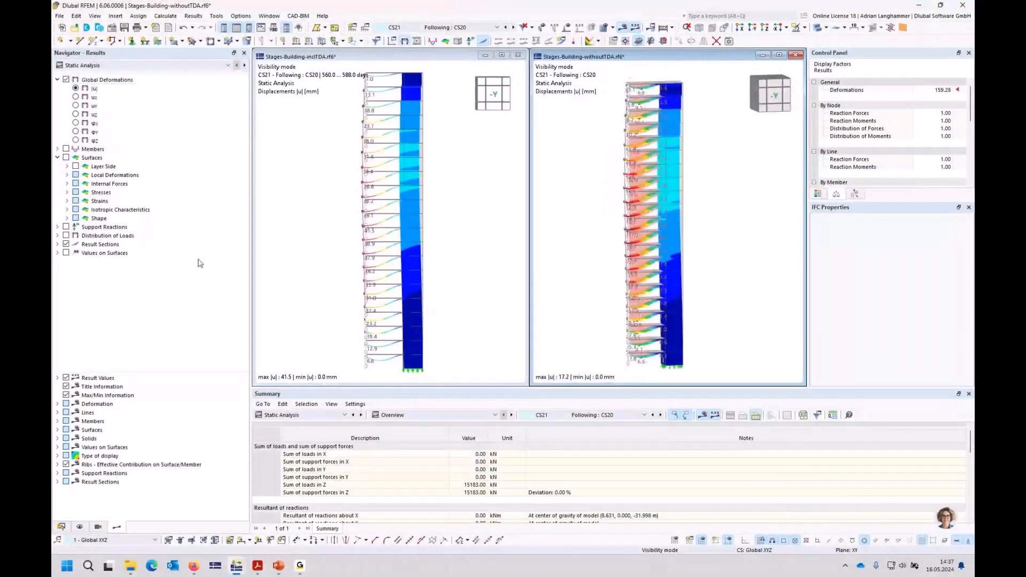
click(67, 244)
ctrl+middle_drag(599, 193, 580, 180)
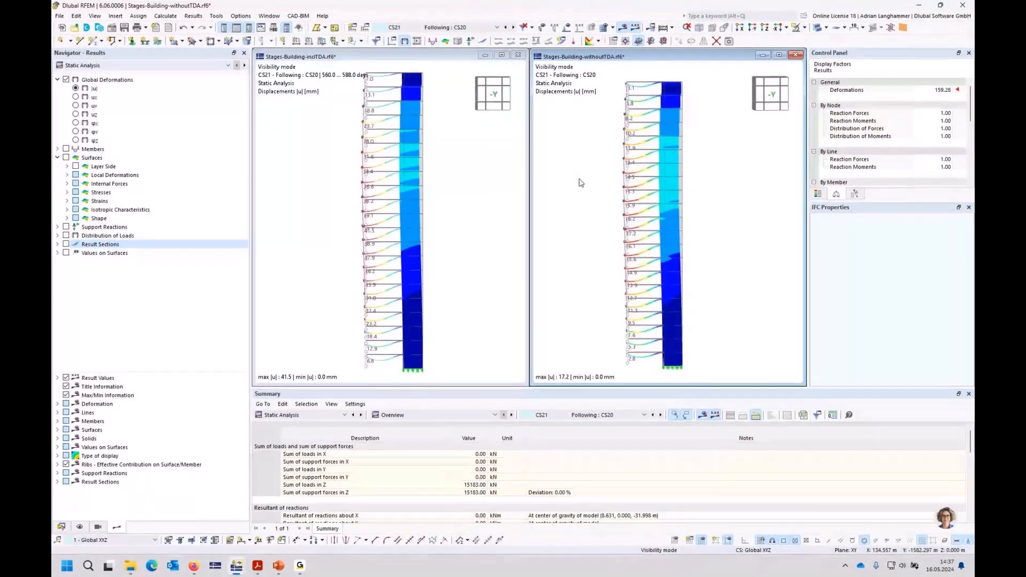
click(773, 97)
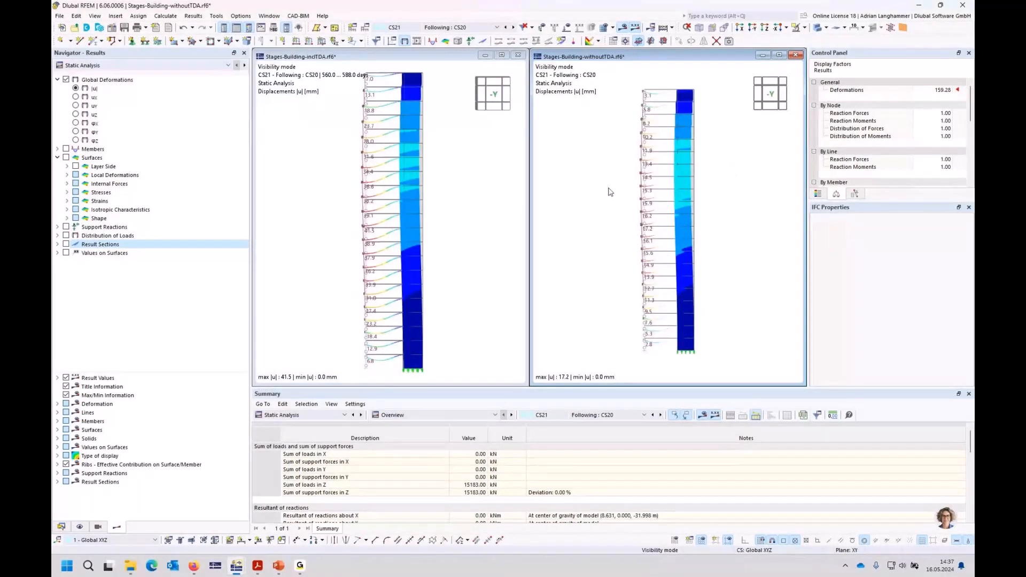
- Examine the floor slab, column and core wall deformations over the building height in the withoutTDA model, from the base to the upper storeys
ctrl+middle_drag(613, 192, 678, 213)
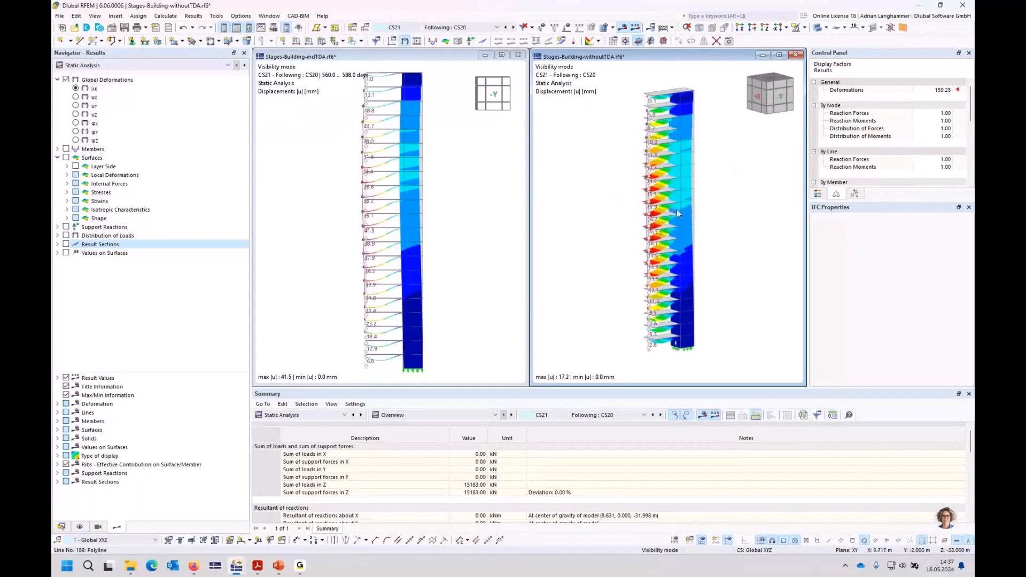
ctrl+middle_drag(614, 227, 579, 223)
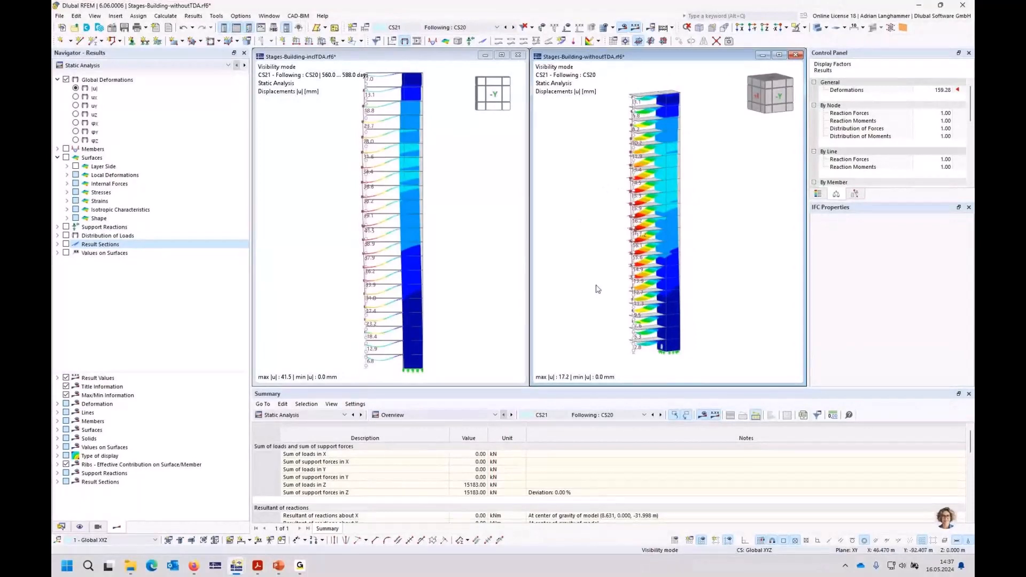
ctrl+middle_drag(598, 289, 669, 288)
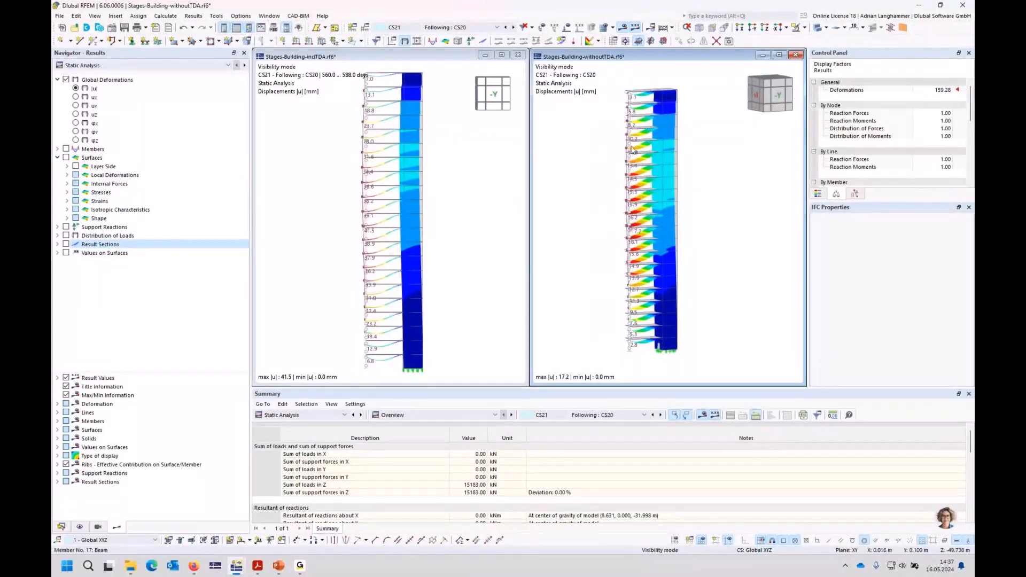
scroll(622, 359, up, 3)
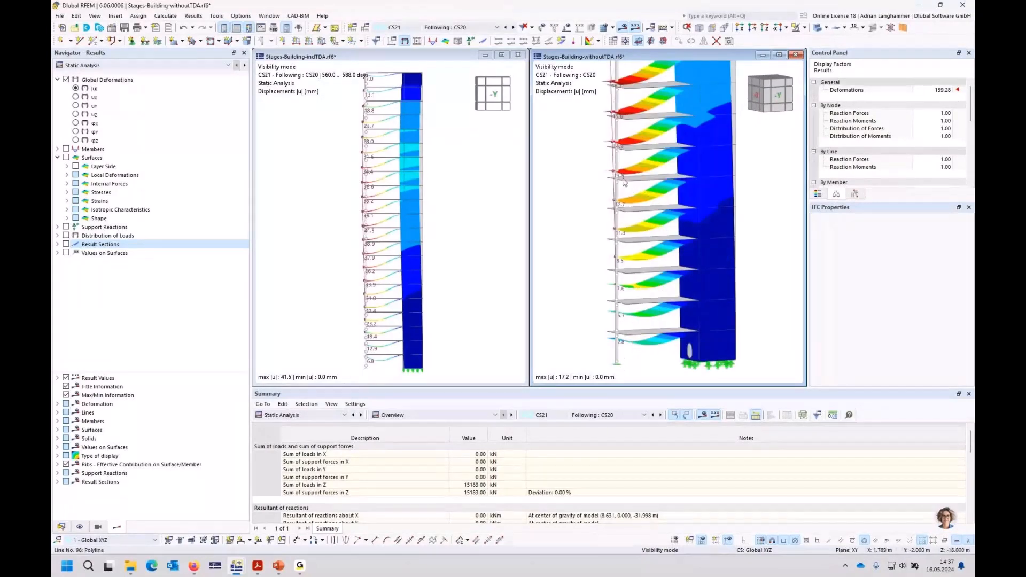
scroll(624, 358, up, 1)
middle_drag(624, 359, 617, 290)
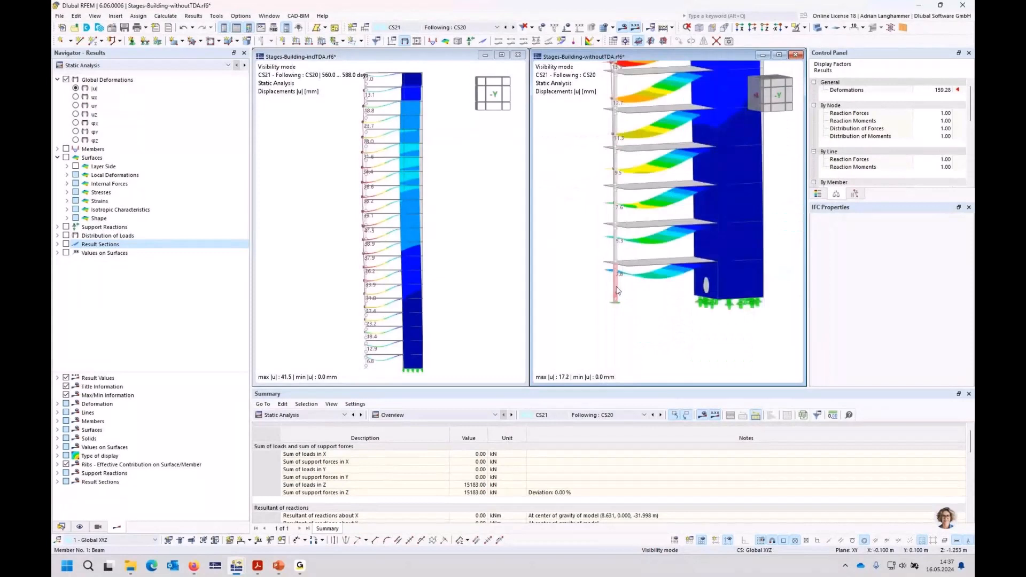
scroll(617, 290, down, 2)
scroll(662, 238, up, 1)
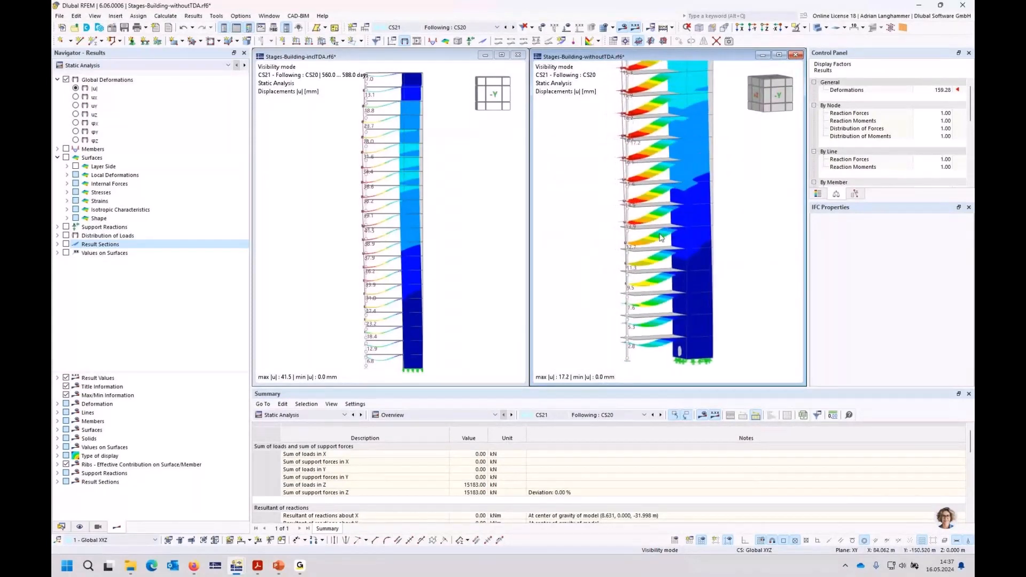
middle_drag(661, 115, 658, 157)
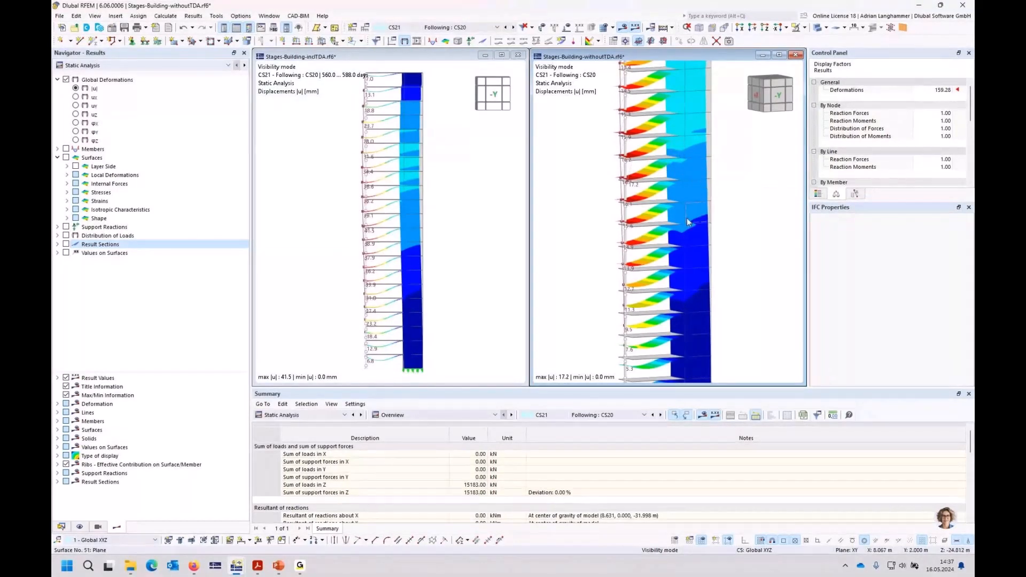
scroll(687, 217, down, 2)
middle_drag(687, 217, 646, 232)
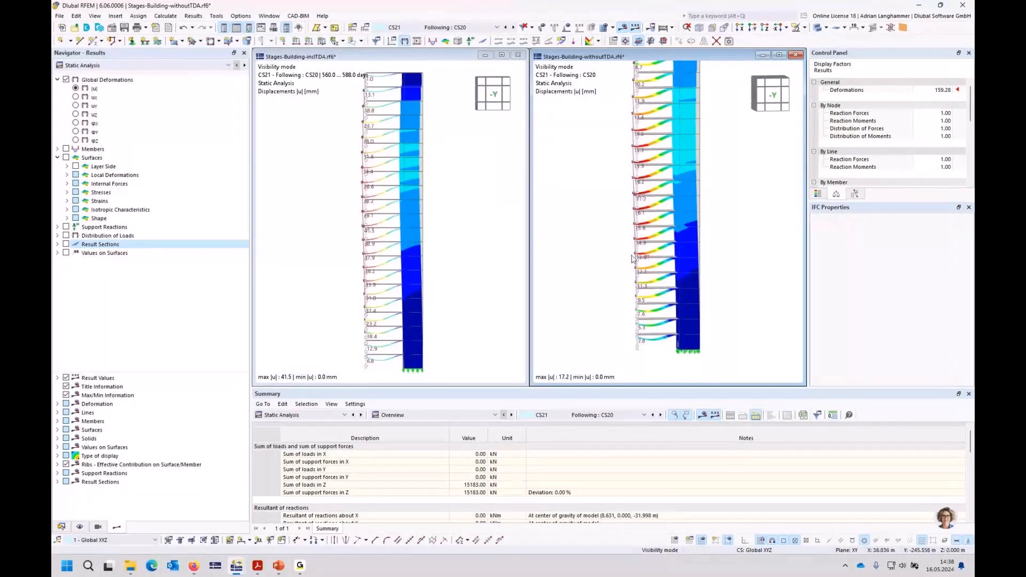
scroll(621, 179, down, 2)
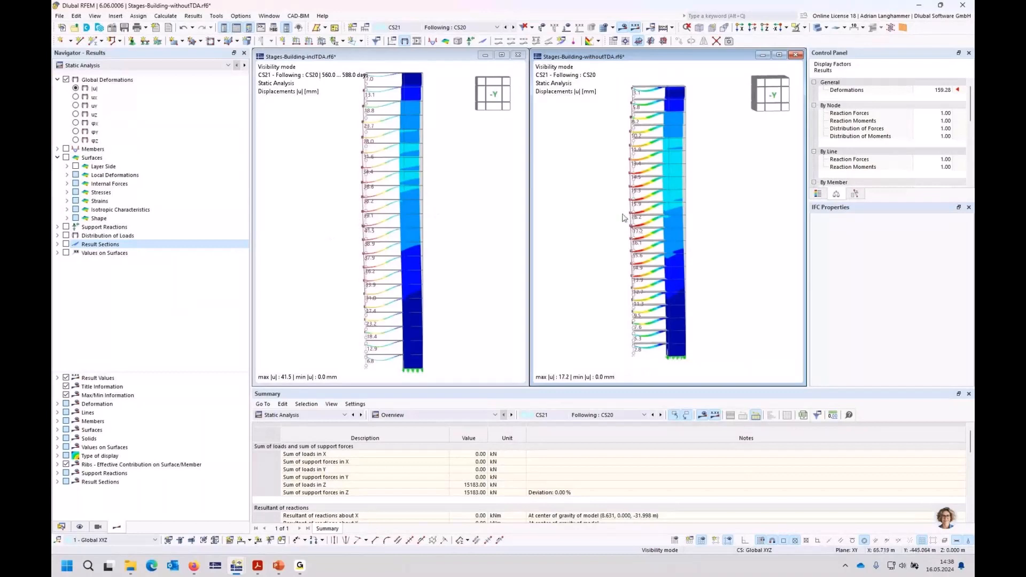
scroll(625, 222, up, 1)
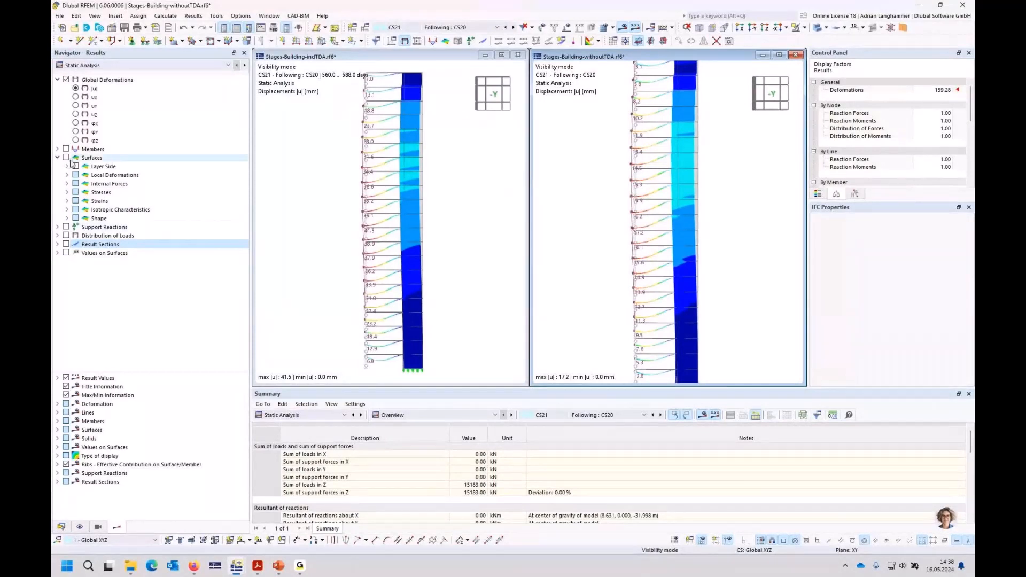
- Display the members' local deformations ux in both the withoutTDA and inclTDA models and inspect the inclTDA columns
click(57, 150)
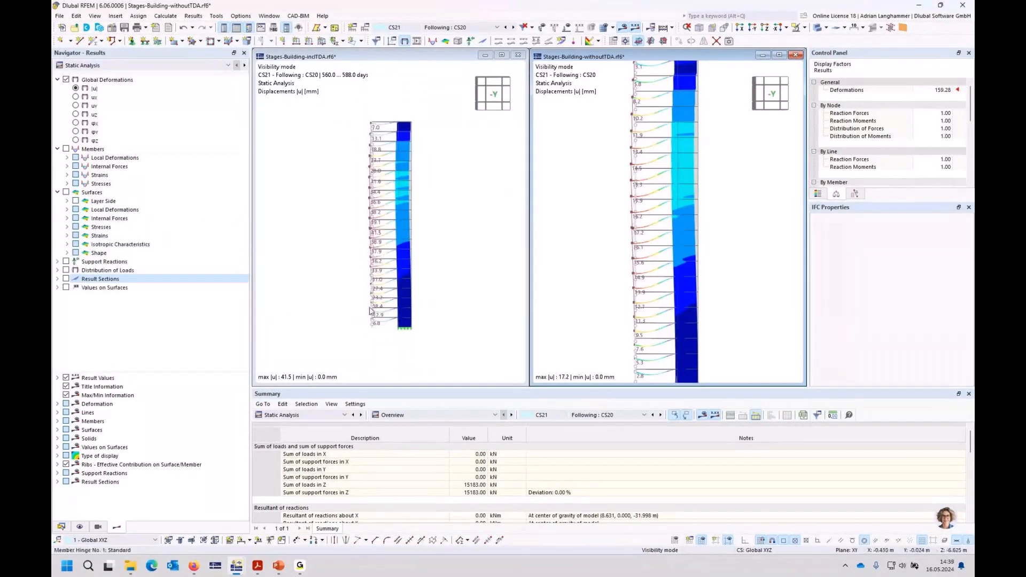
click(67, 157)
click(86, 167)
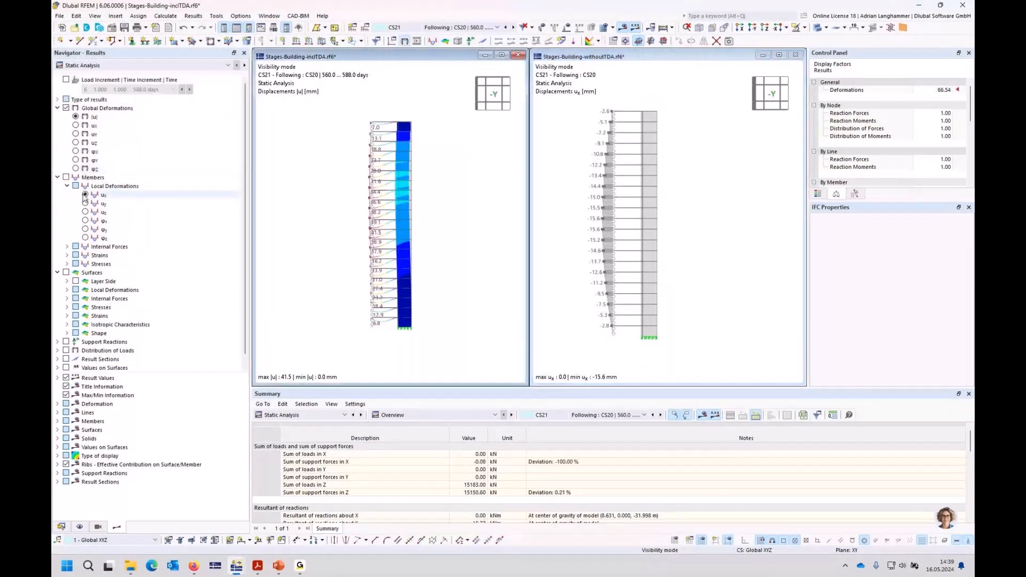
click(85, 194)
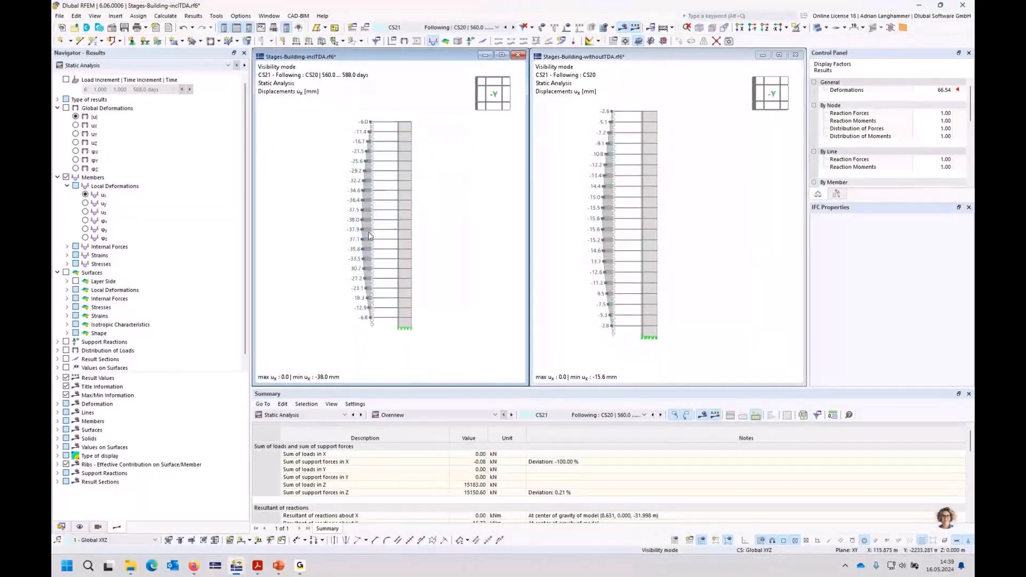
scroll(360, 206, up, 1)
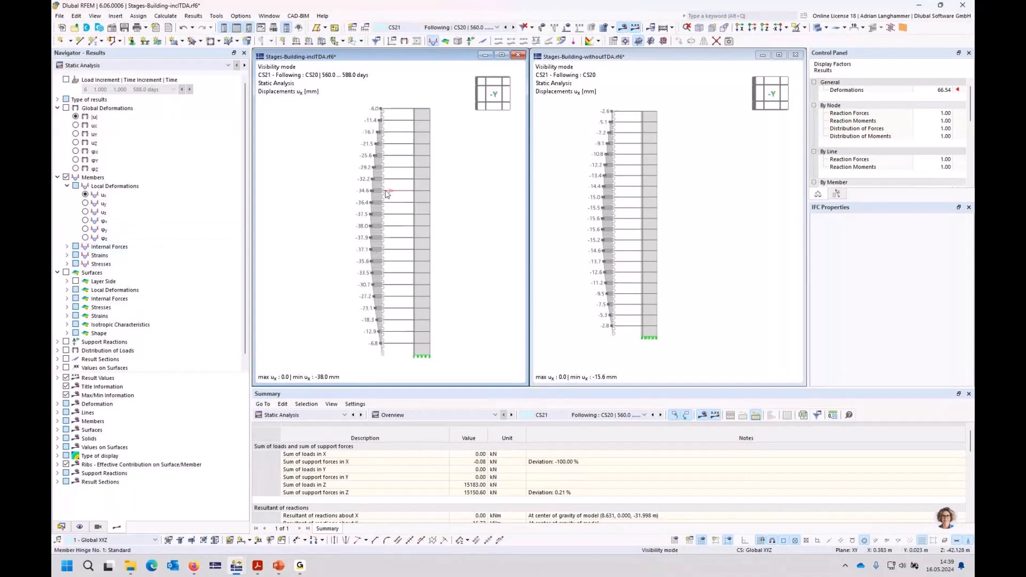
ctrl+middle_drag(389, 197, 404, 218)
scroll(407, 219, up, 2)
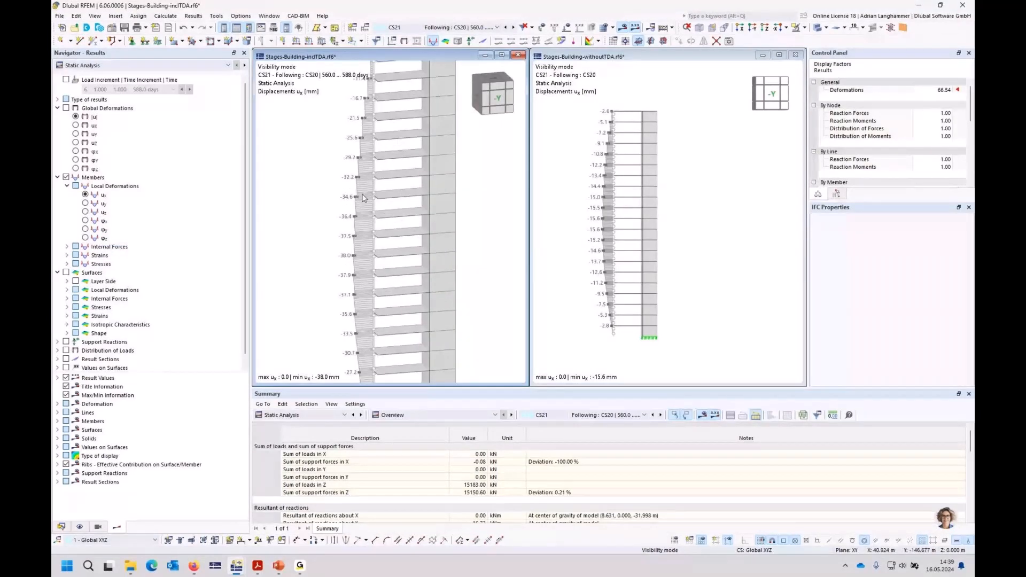
- Display the basic internal forces mx on the result sections of the inclTDA model, with member and surface results hidden
click(65, 360)
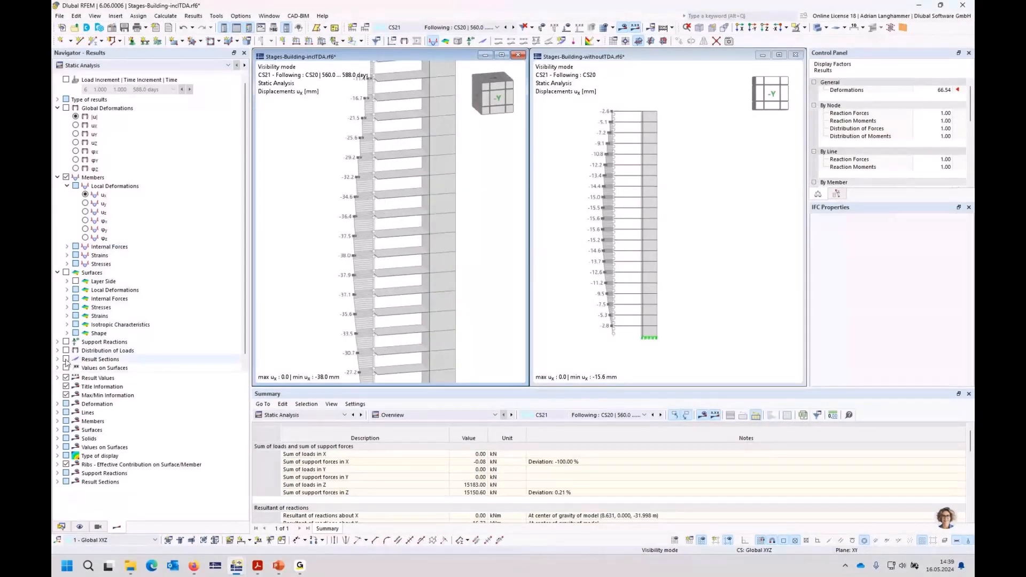
click(65, 180)
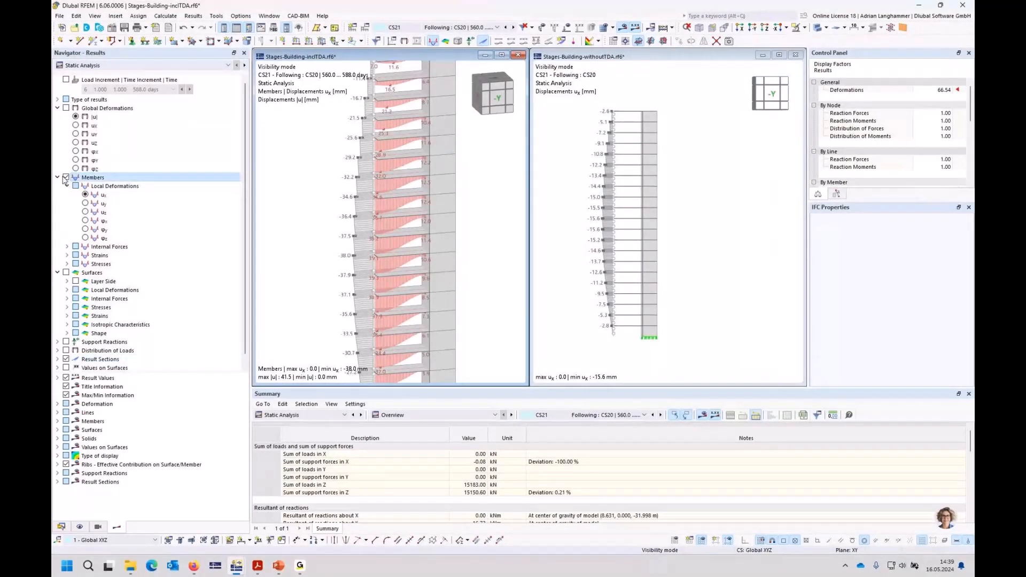
click(66, 177)
click(67, 299)
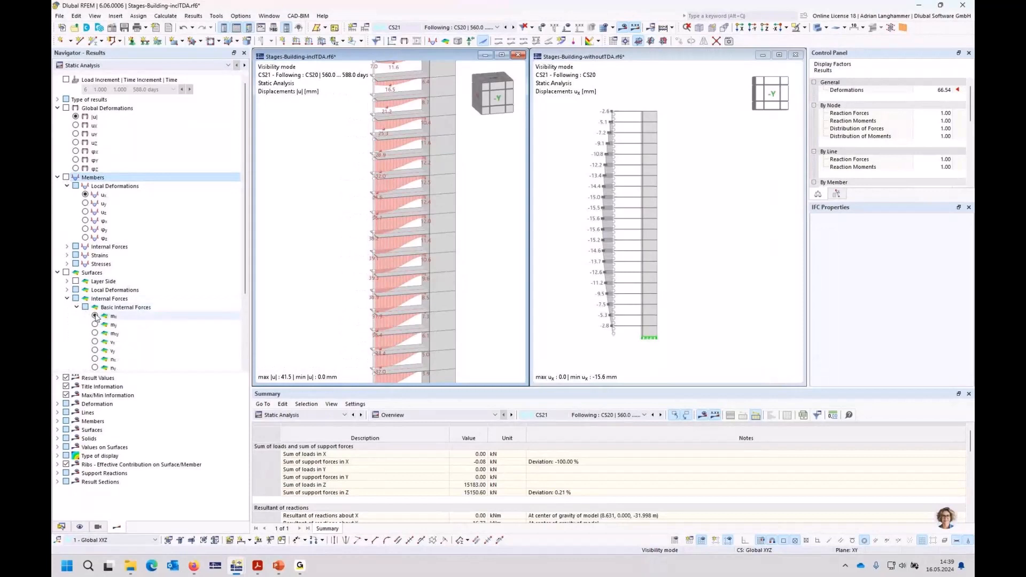
click(95, 316)
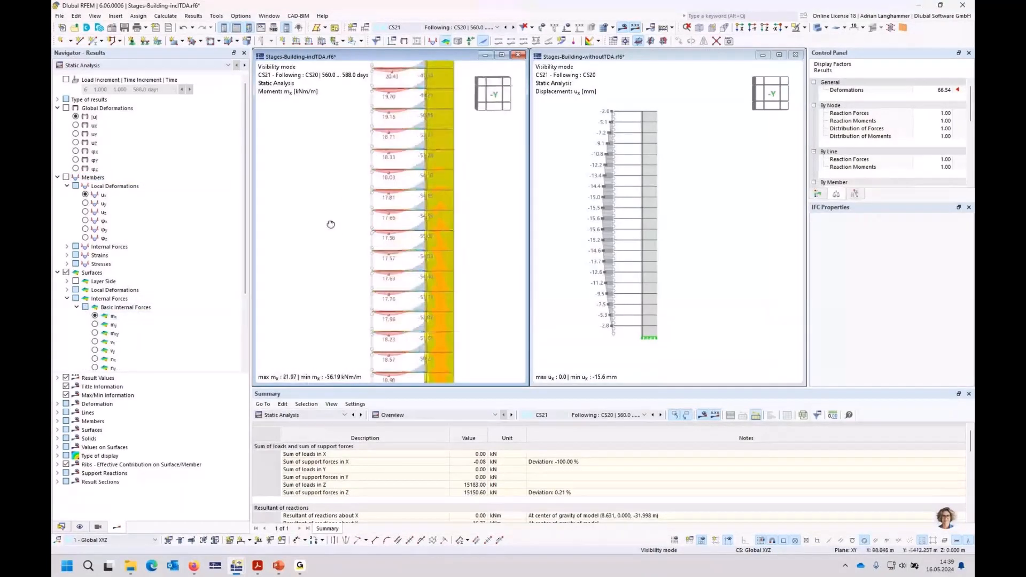
click(73, 274)
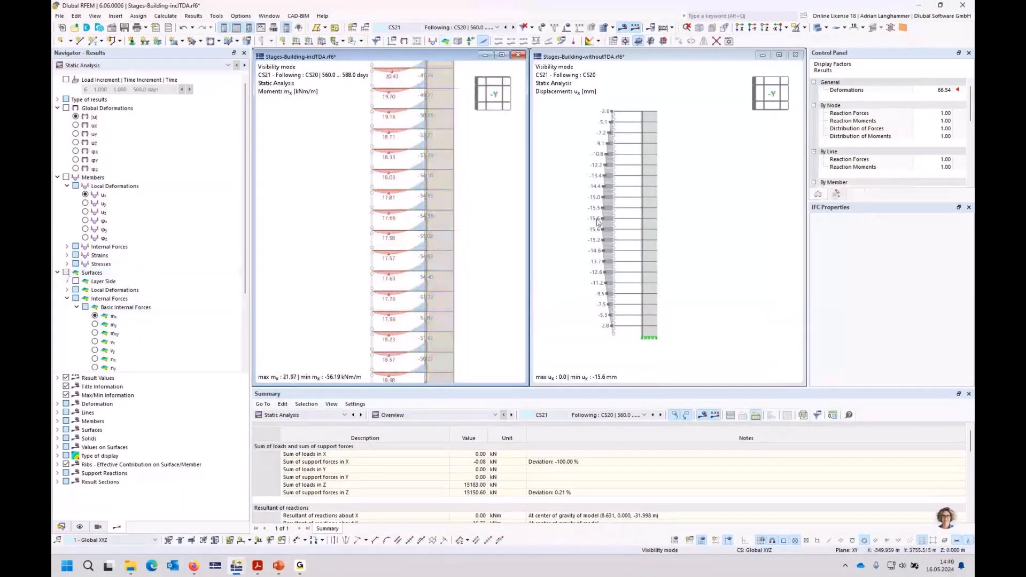
- Display the moments mx on the result sections of the withoutTDA model, with member and surface results hidden
click(561, 230)
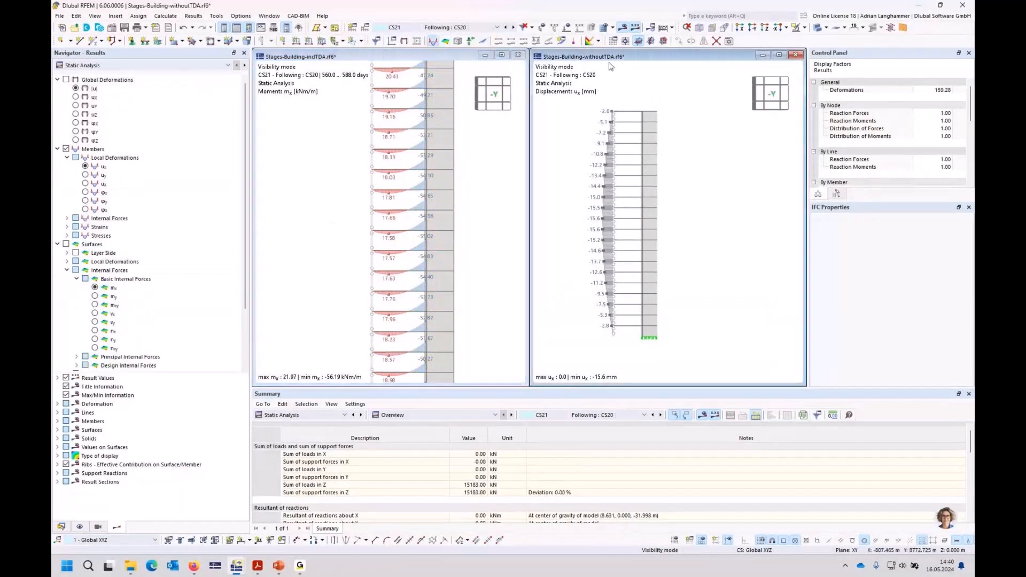
click(65, 245)
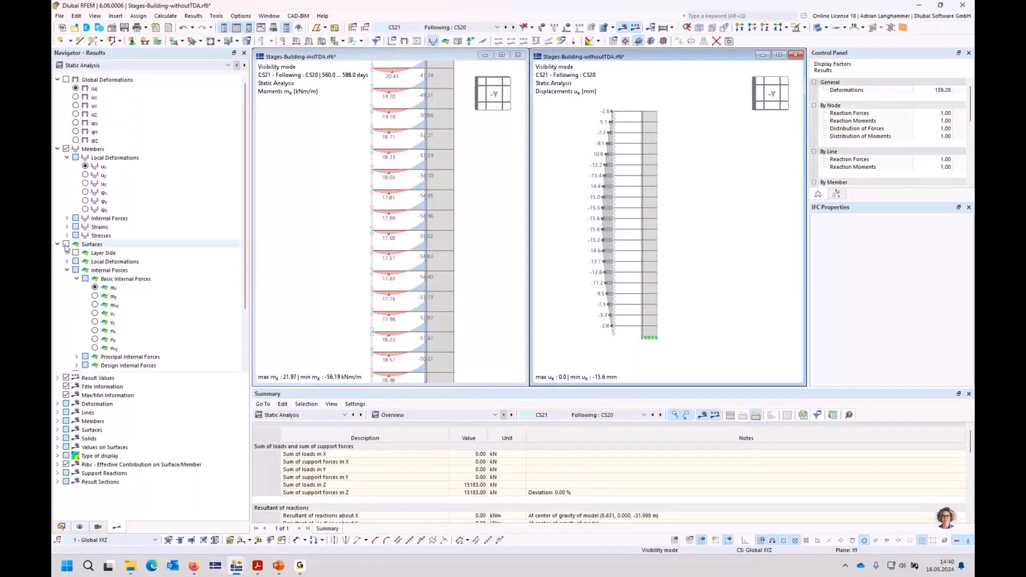
click(65, 149)
scroll(75, 350, down, 3)
click(67, 358)
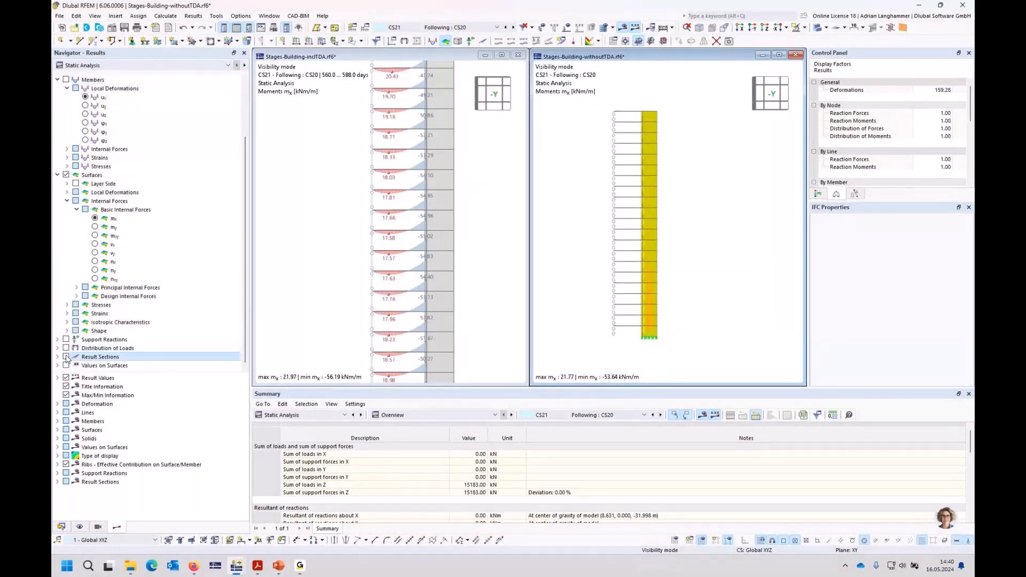
click(65, 175)
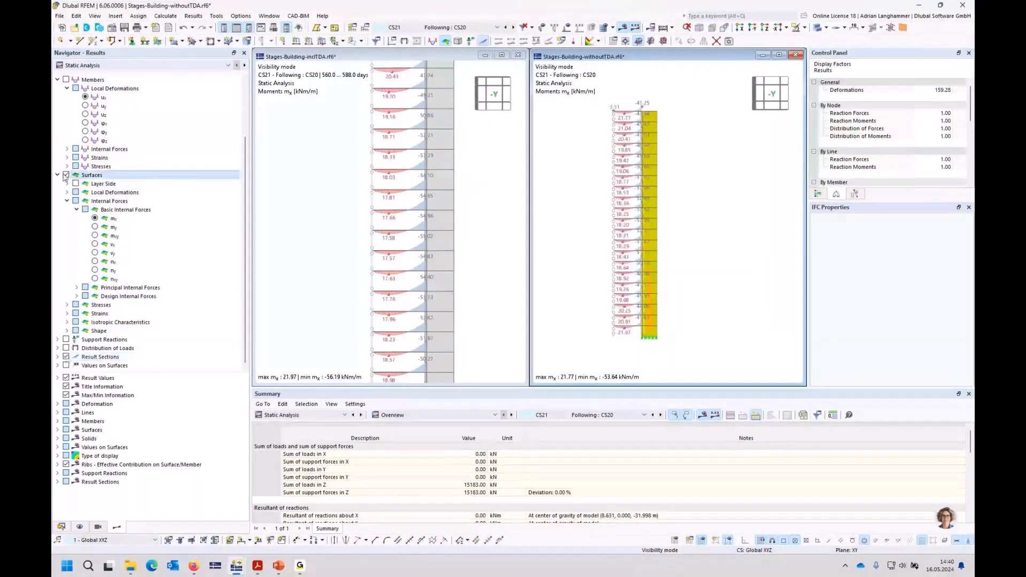
- Compare the slab moments mx on the result sections of both models storey by storey in the -Y view
click(771, 94)
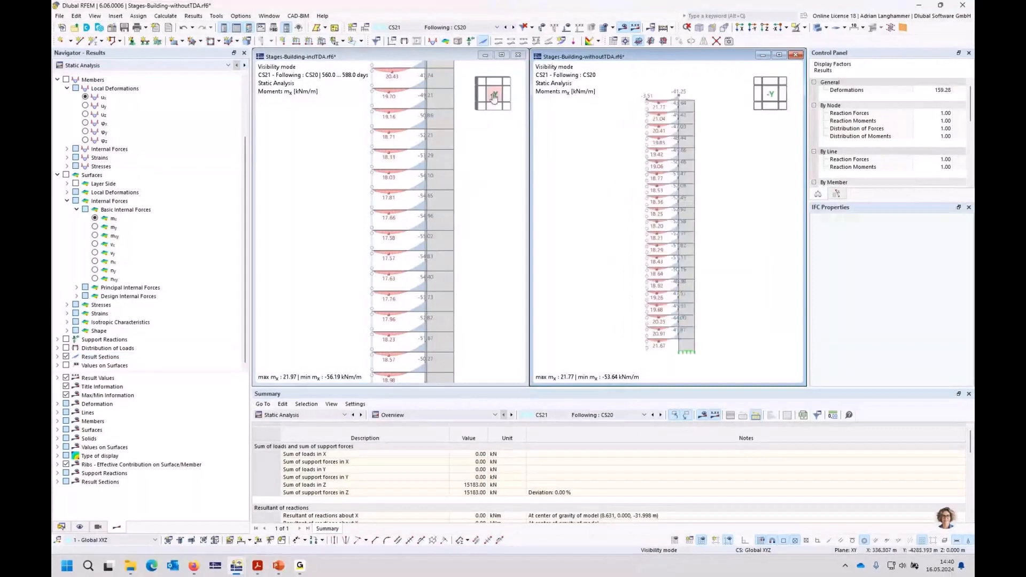
click(494, 97)
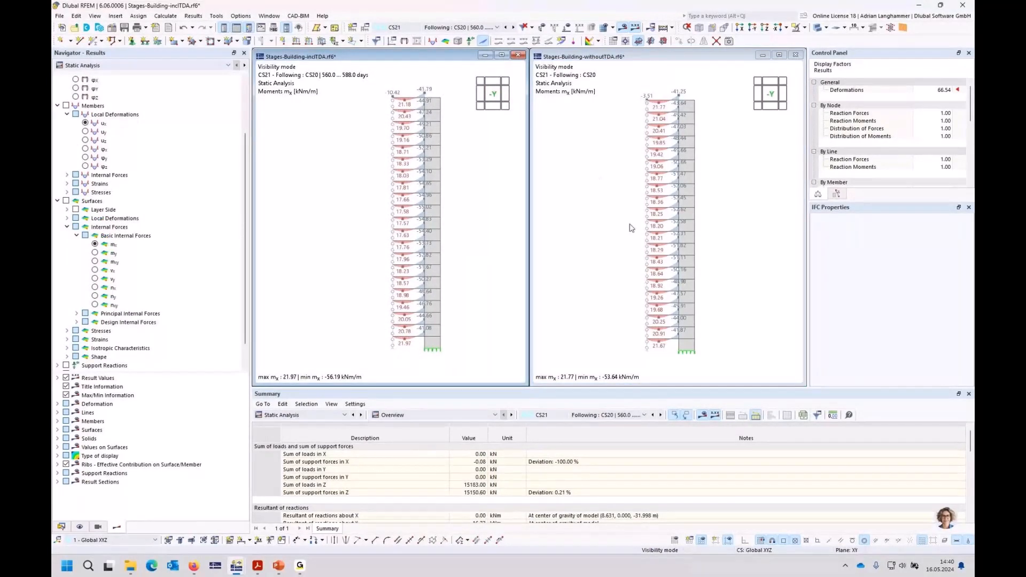
scroll(633, 229, up, 1)
scroll(612, 190, up, 2)
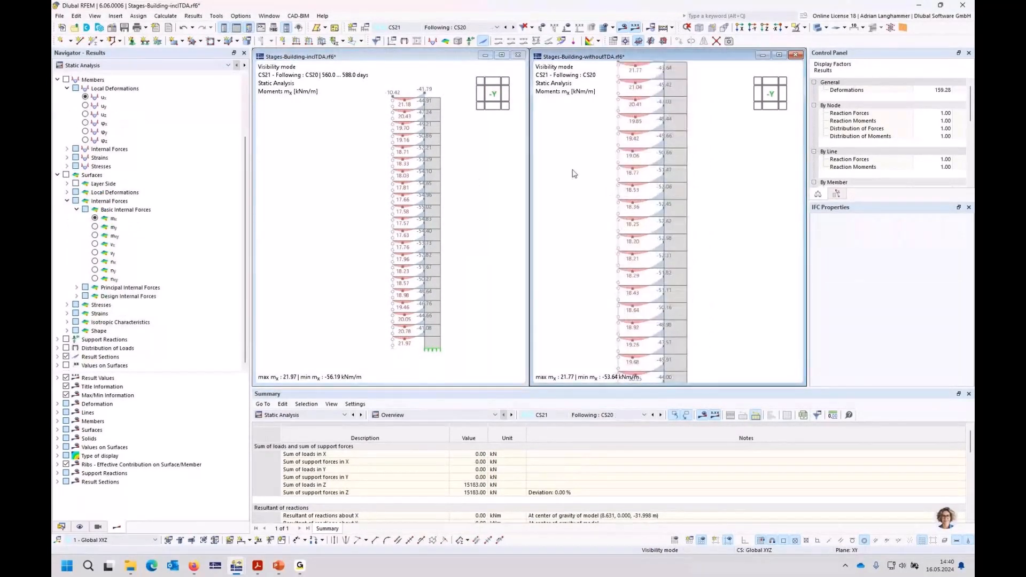
scroll(576, 172, down, 1)
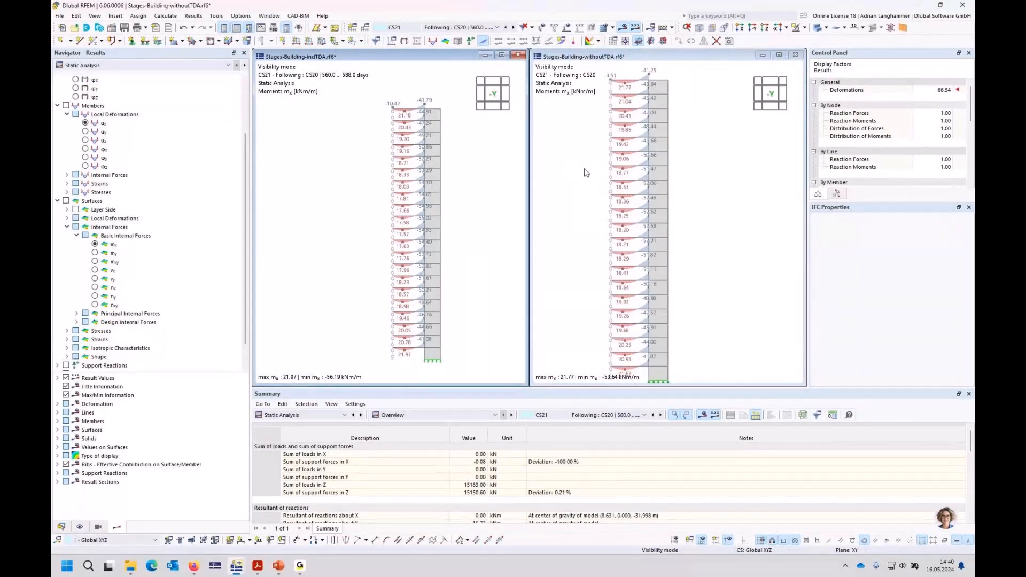
middle_drag(588, 158, 585, 177)
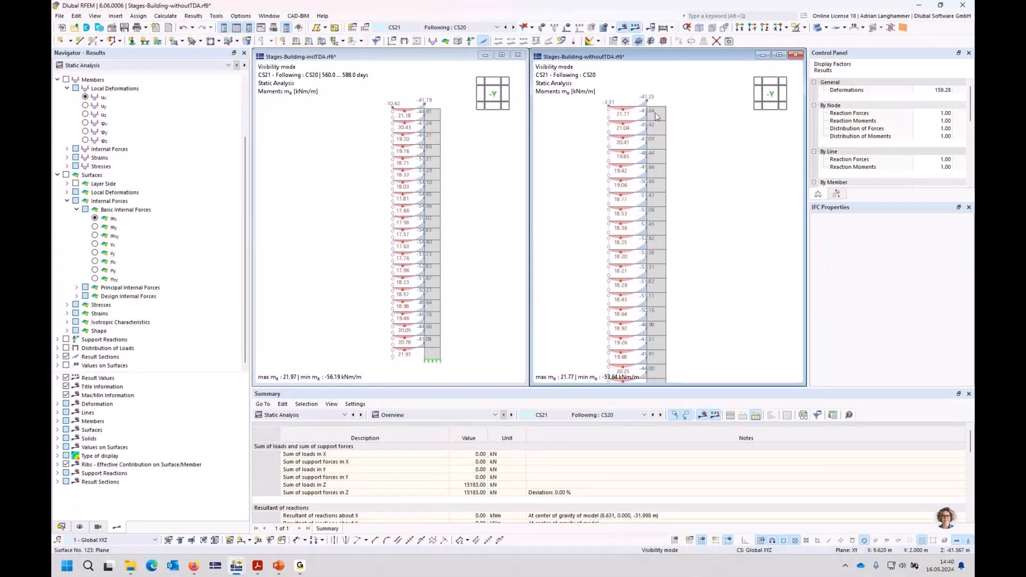
scroll(426, 107, up, 1)
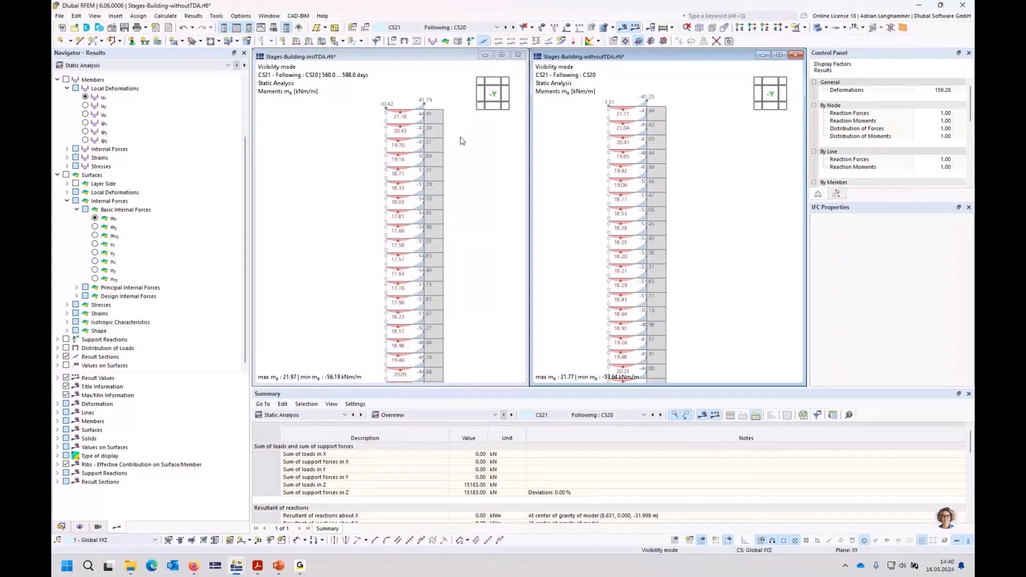
- Switch the results of both the withoutTDA and inclTDA models from static analysis to concrete design
click(645, 221)
click(303, 415)
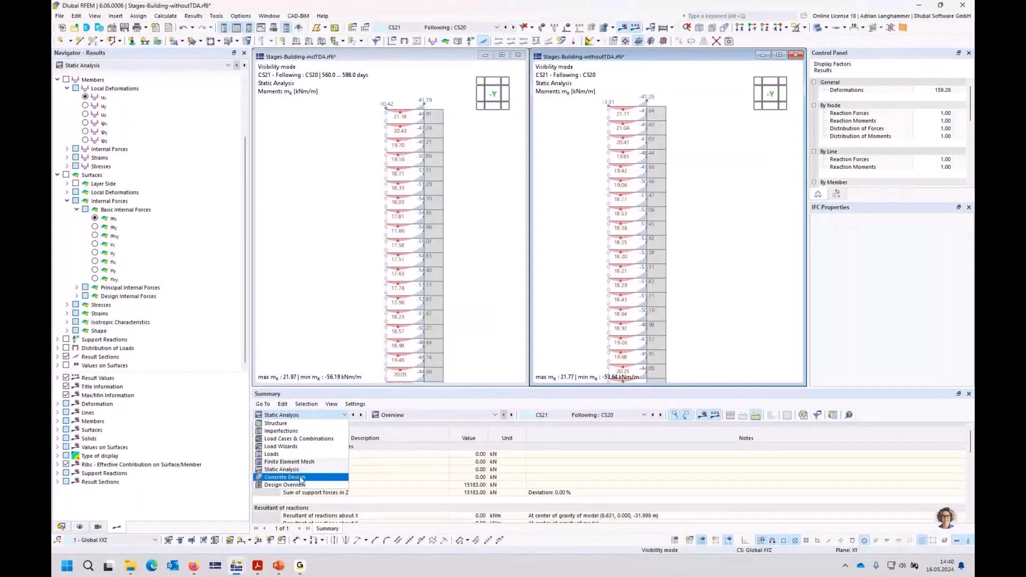
click(313, 439)
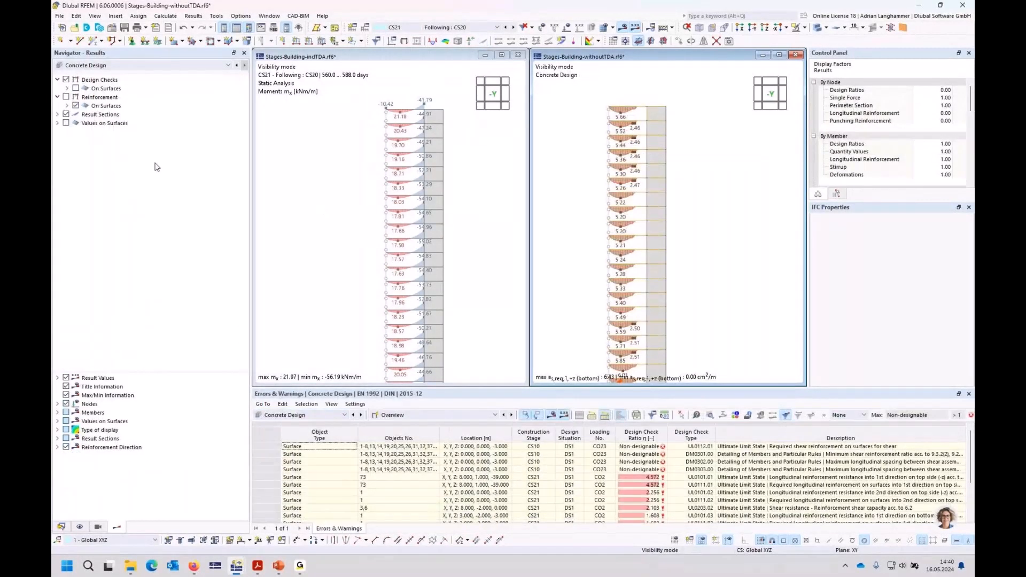
click(332, 417)
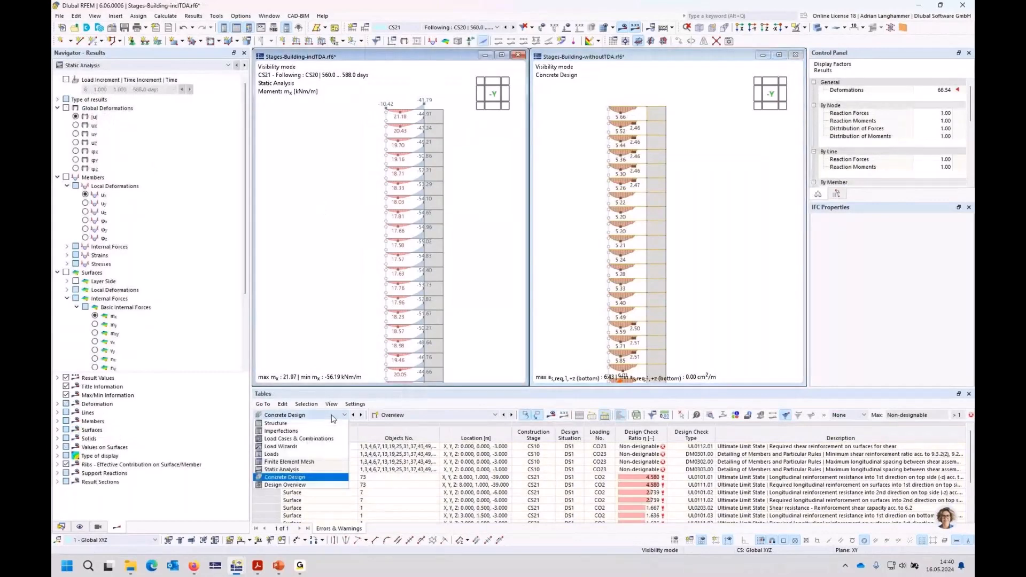
click(299, 477)
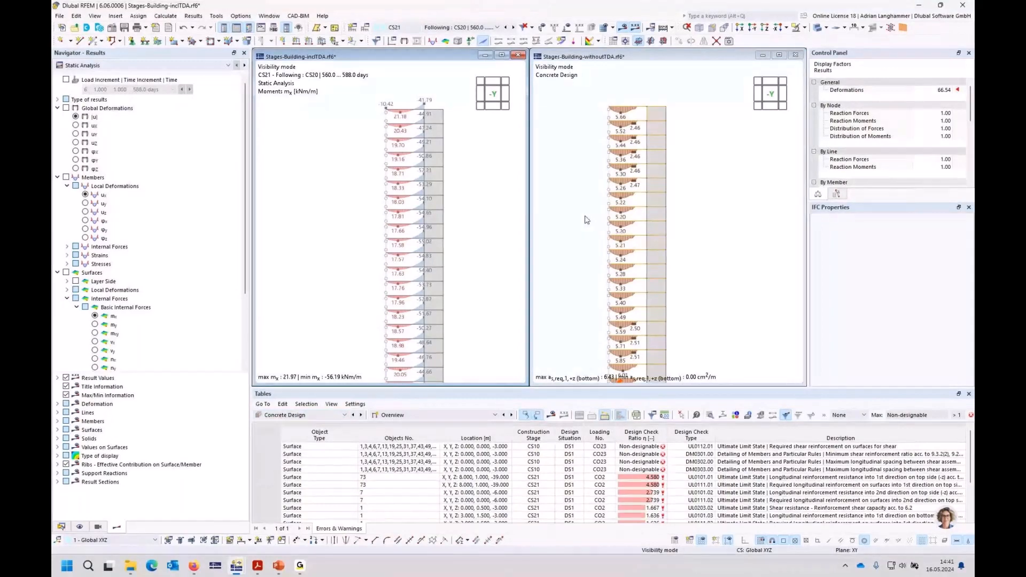
ctrl+middle_drag(585, 217, 605, 226)
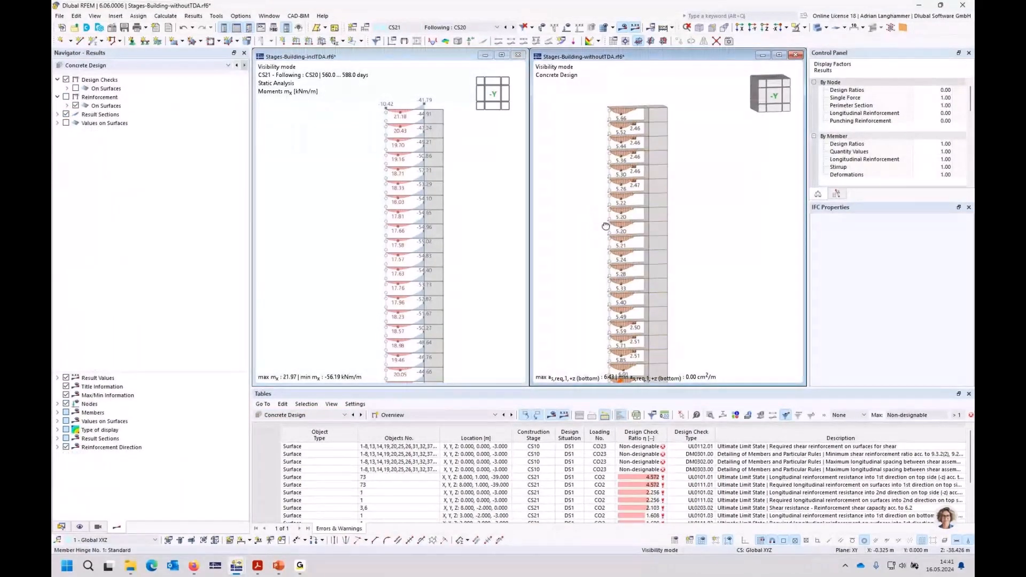
scroll(606, 226, up, 2)
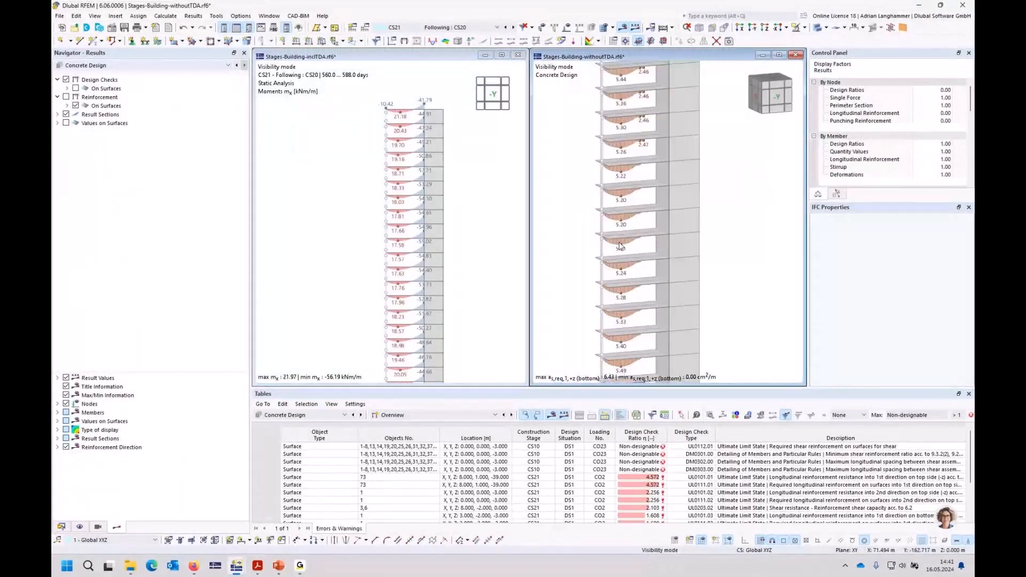
click(338, 382)
click(297, 371)
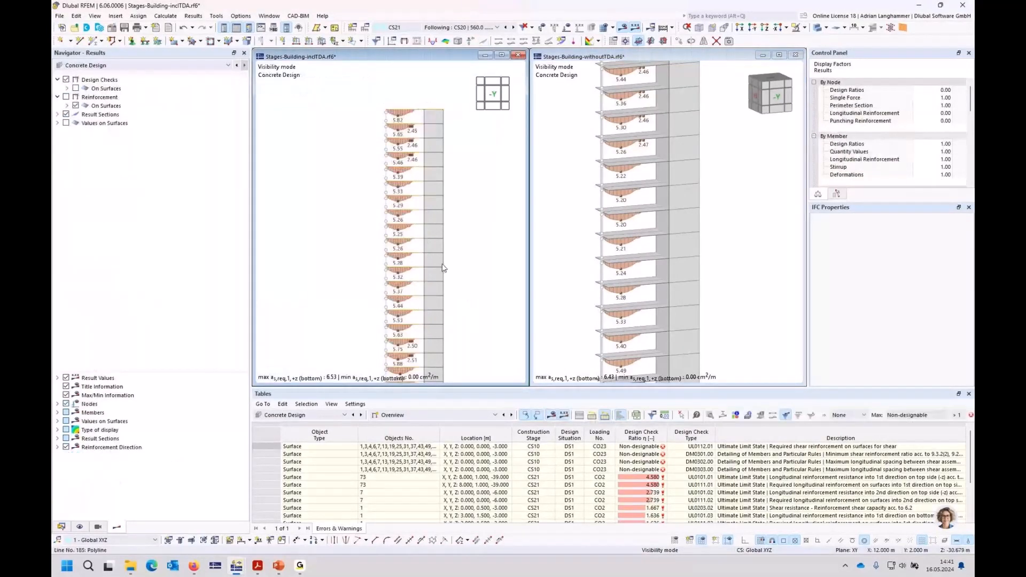
- Display the required longitudinal reinforcement as,req,1,-z (top) on the result sections of the inclTDA model, with the surface reinforcement results hidden
click(67, 106)
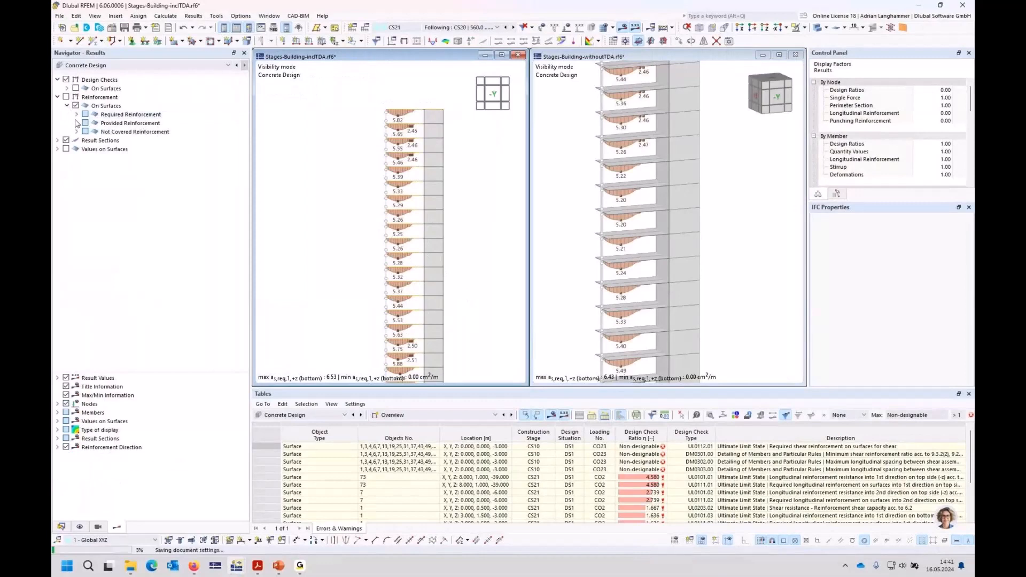
click(77, 115)
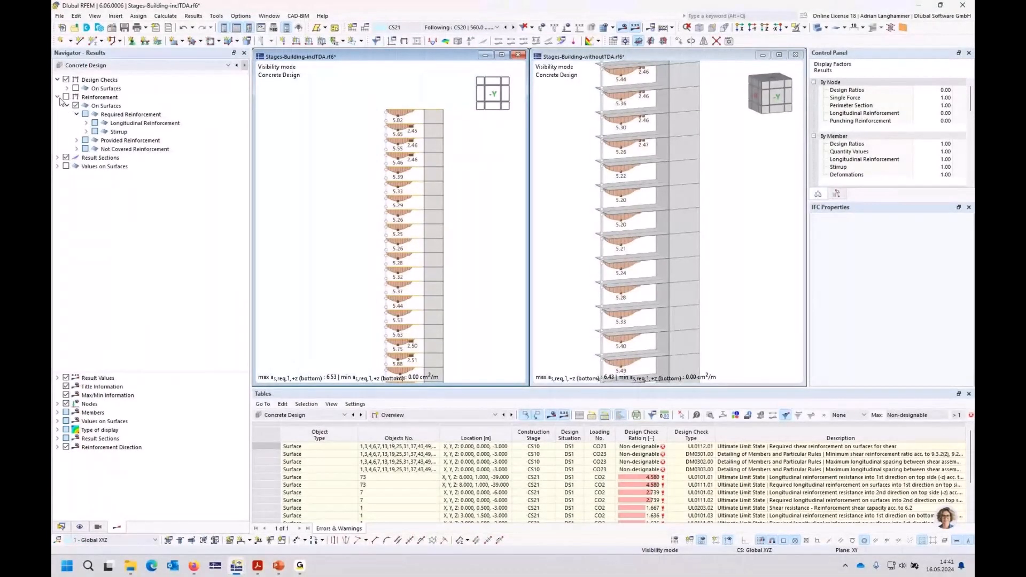
click(87, 123)
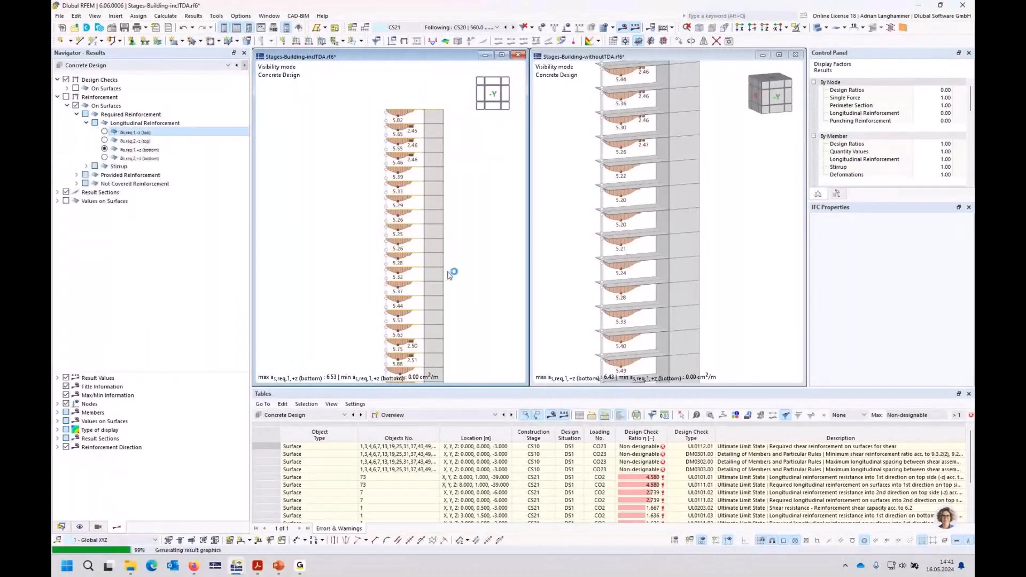
click(75, 106)
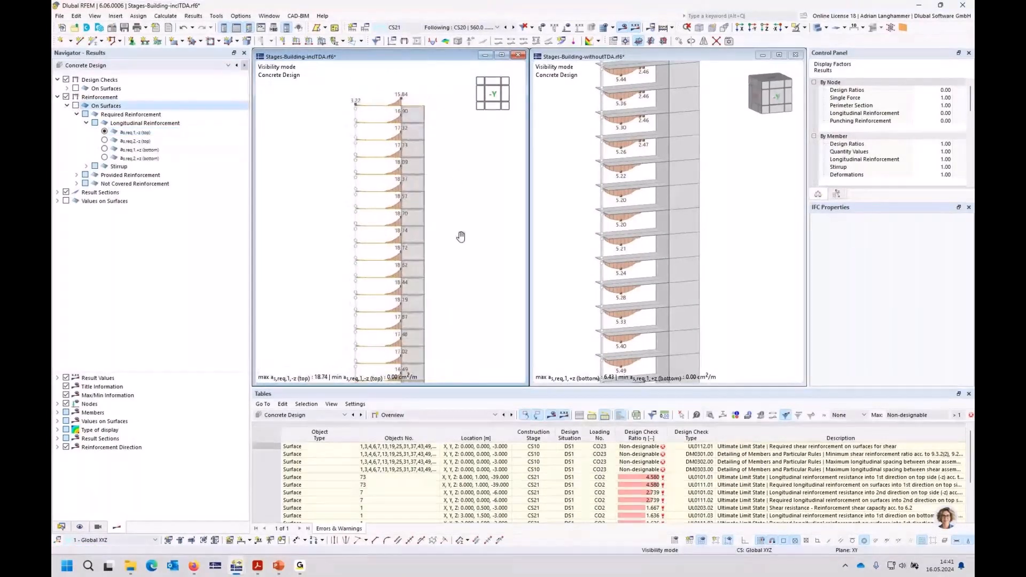
- Show as,req,1,-z (top) on the result sections of the withoutTDA model and hide its surface reinforcement results
click(583, 191)
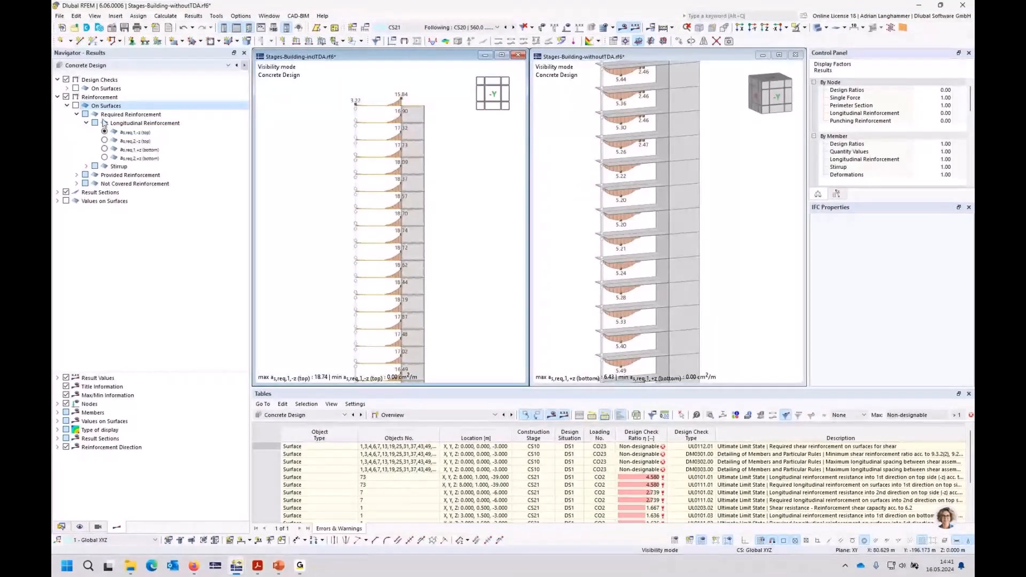
click(104, 132)
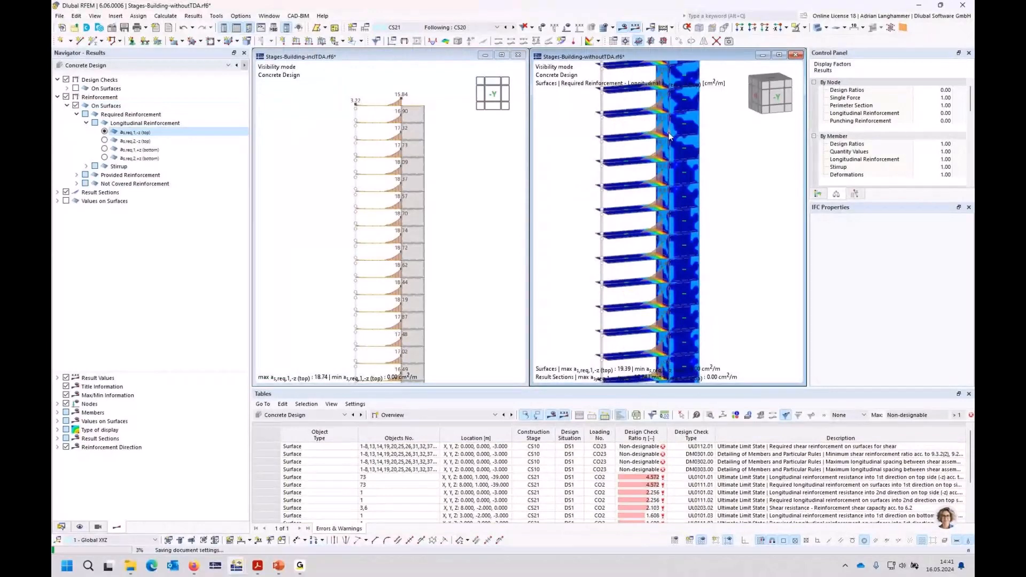
click(114, 106)
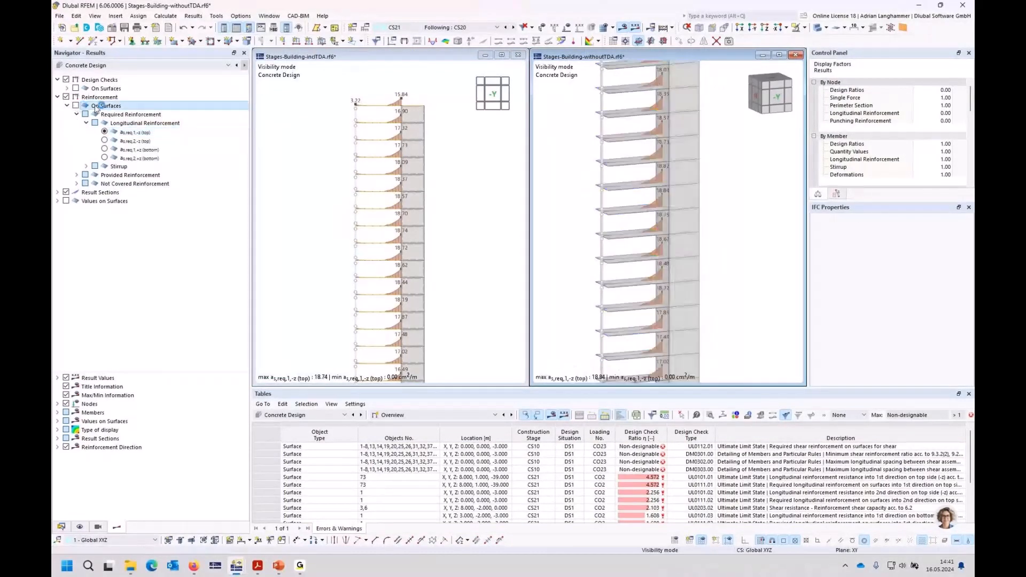
- Compare the required top reinforcement on the result sections of both models storey by storey in the -Y view
click(765, 99)
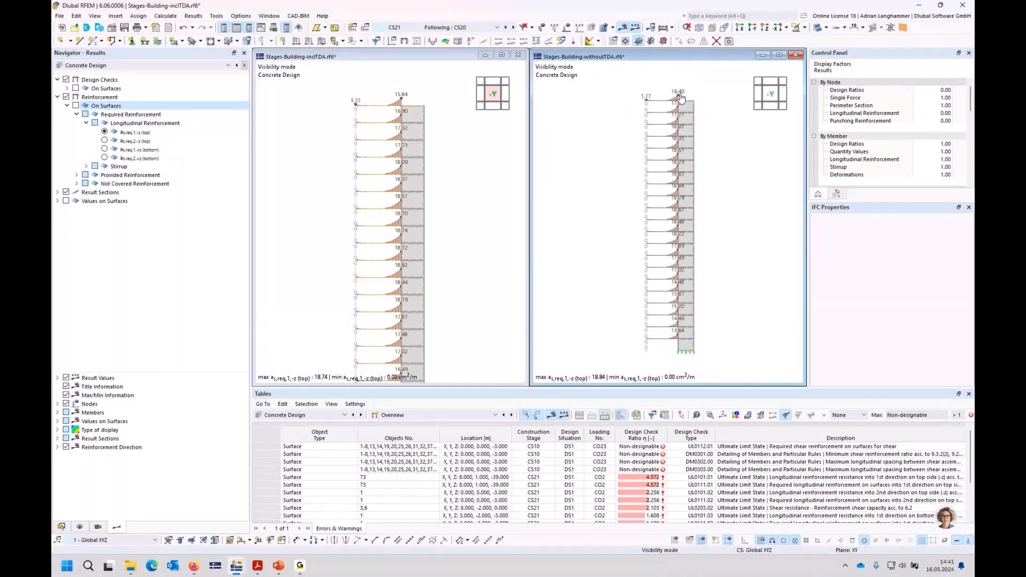
click(481, 101)
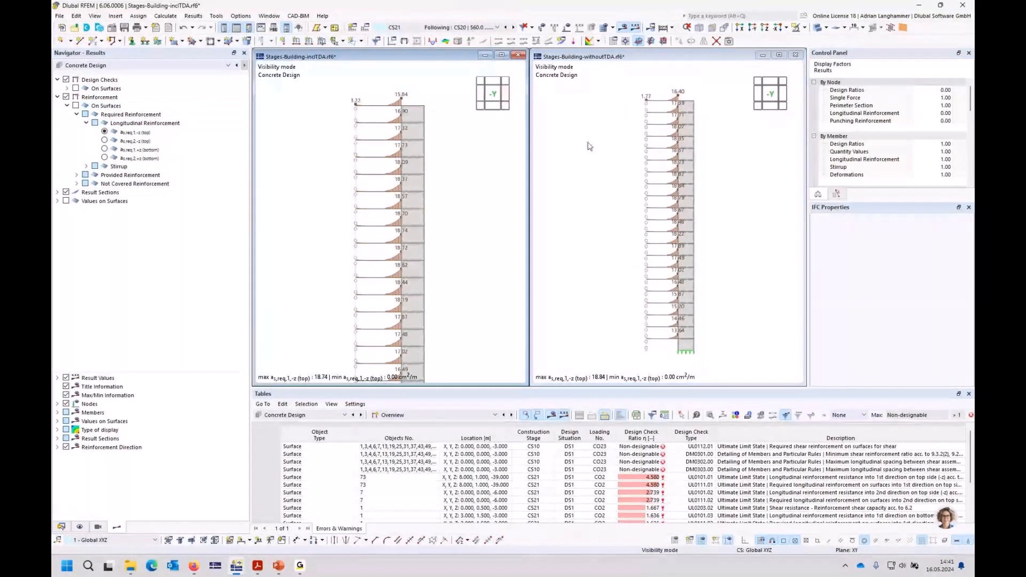
click(587, 167)
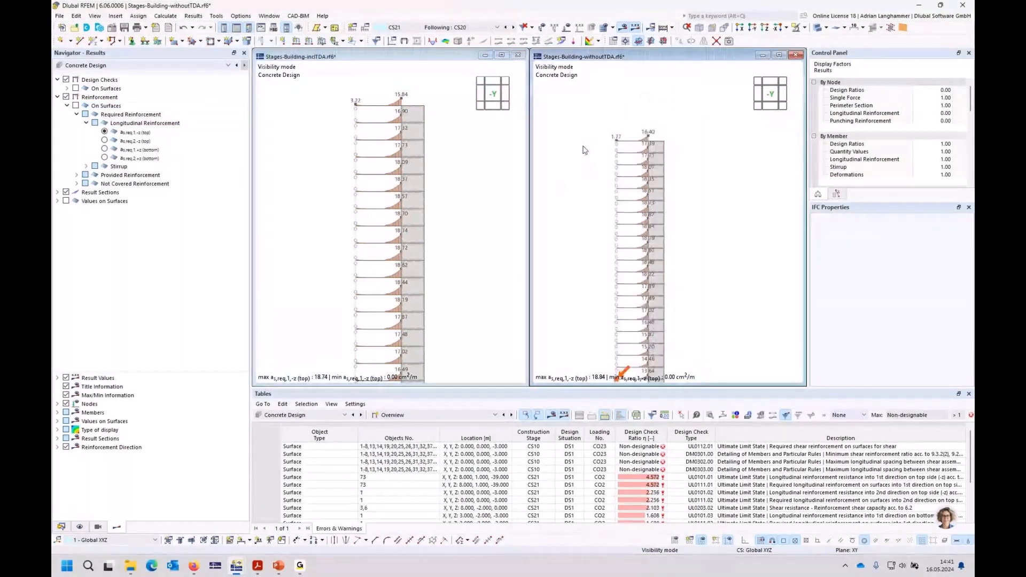
scroll(586, 152, up, 1)
middle_drag(587, 159, 590, 125)
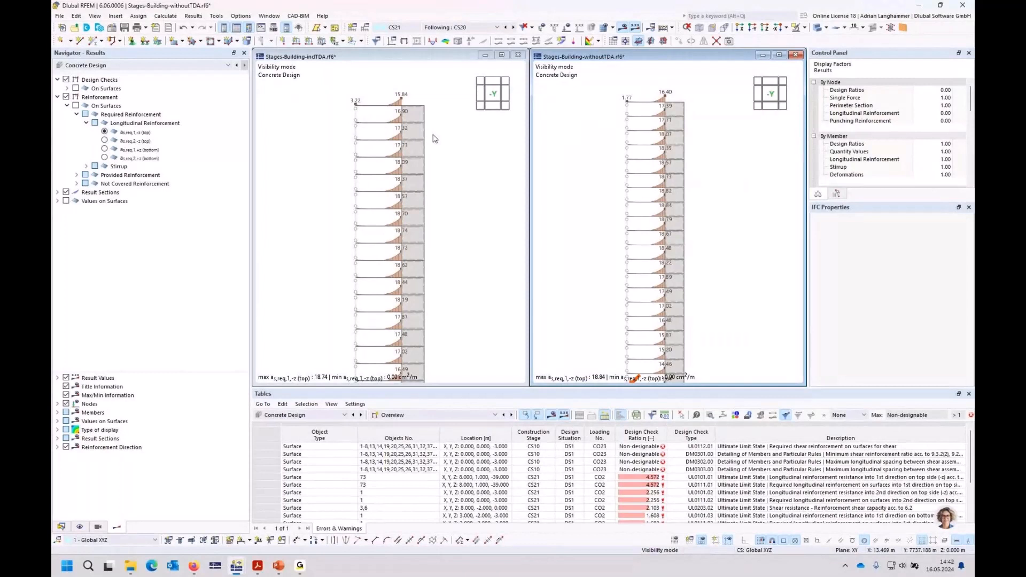
middle_drag(461, 178, 461, 158)
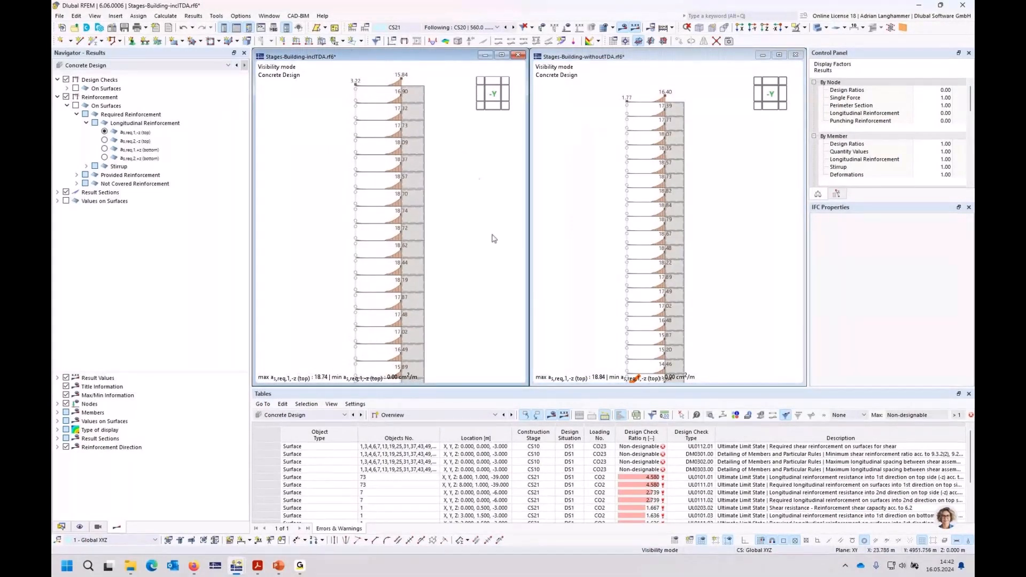
scroll(489, 235, down, 1)
scroll(461, 225, down, 1)
scroll(463, 227, down, 1)
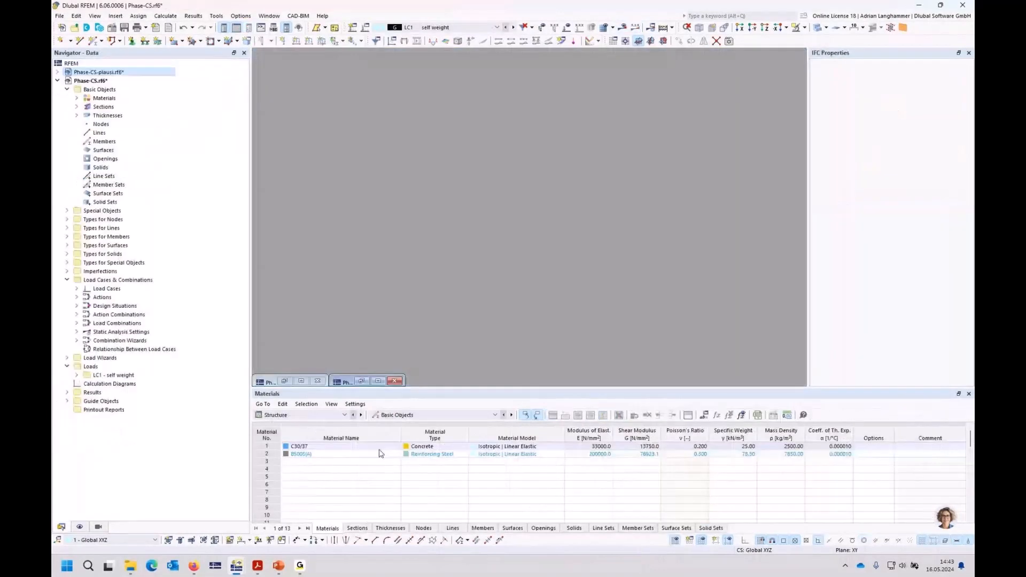
- Maximize the Phase-CS model, start a new beam member and check the section types available for its section TH_M2 800/600/200/150/1
click(379, 381)
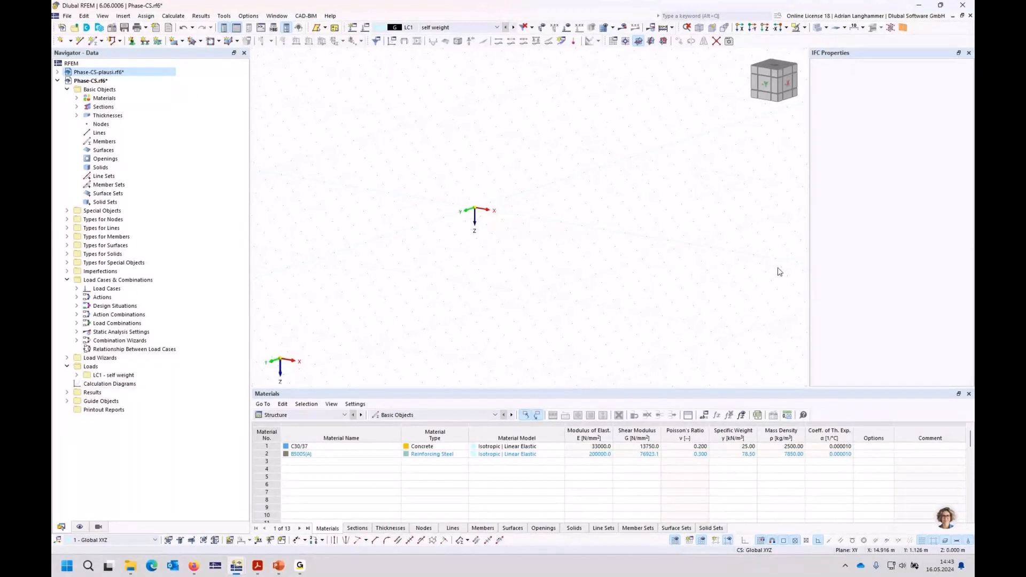
mouse_move(458, 236)
middle_down()
mouse_move(430, 225)
mouse_move(457, 232)
middle_up()
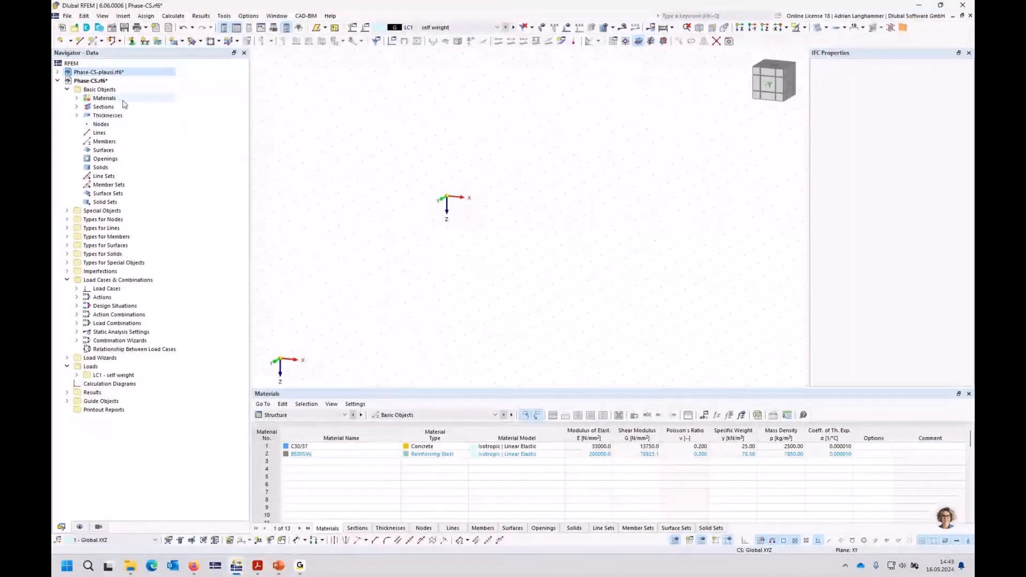
click(91, 43)
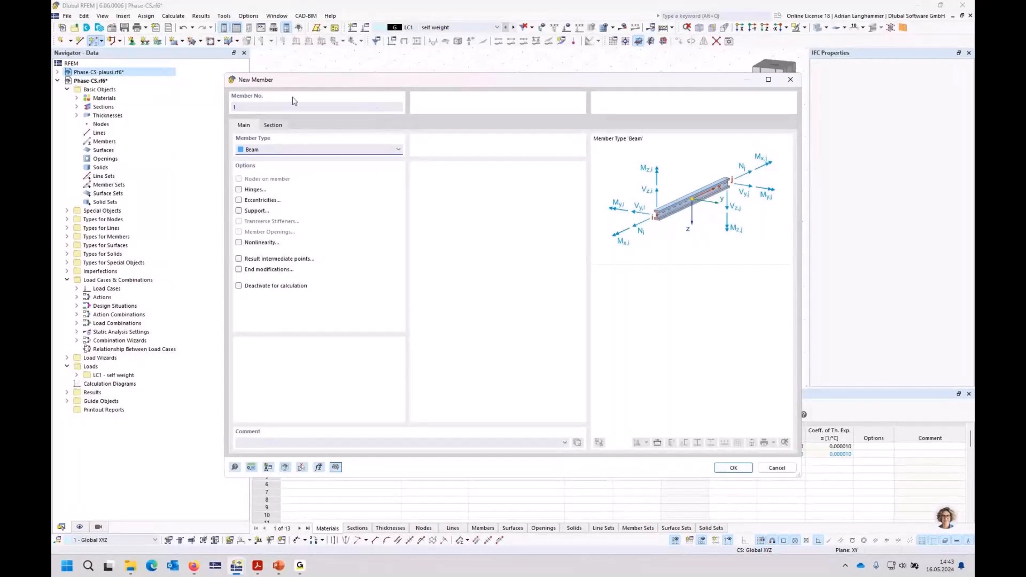
click(273, 125)
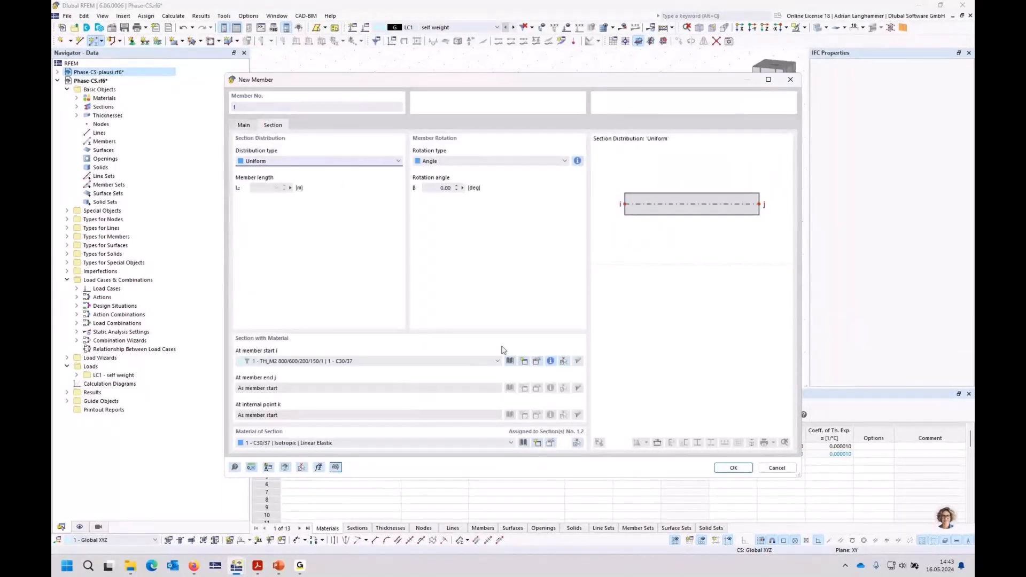
click(536, 362)
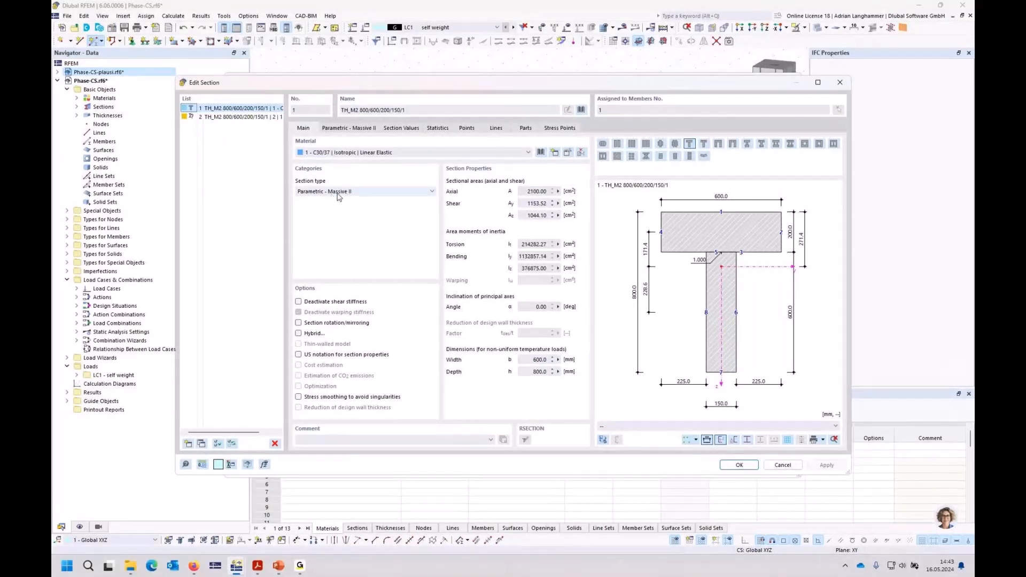
click(372, 193)
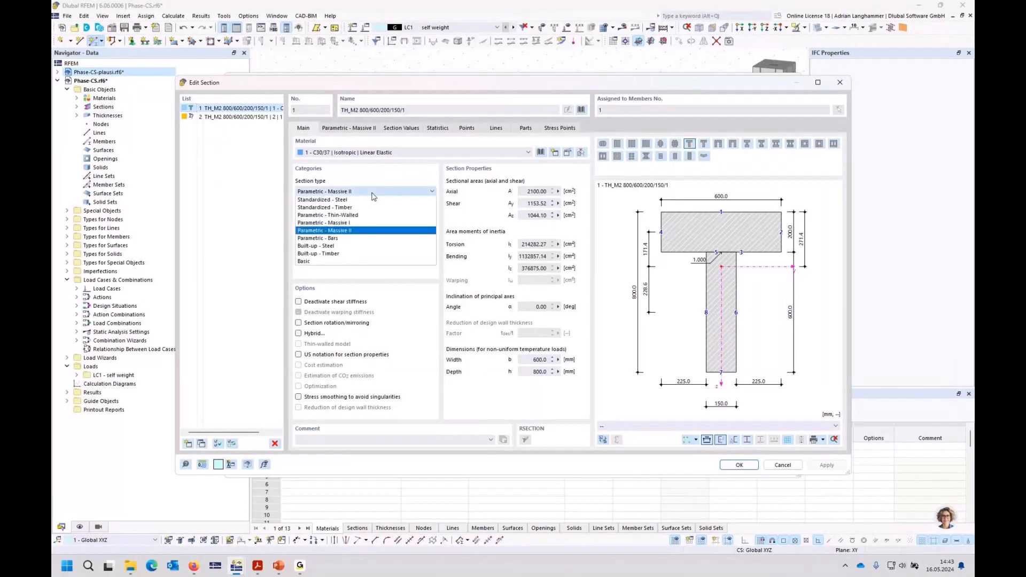
click(396, 169)
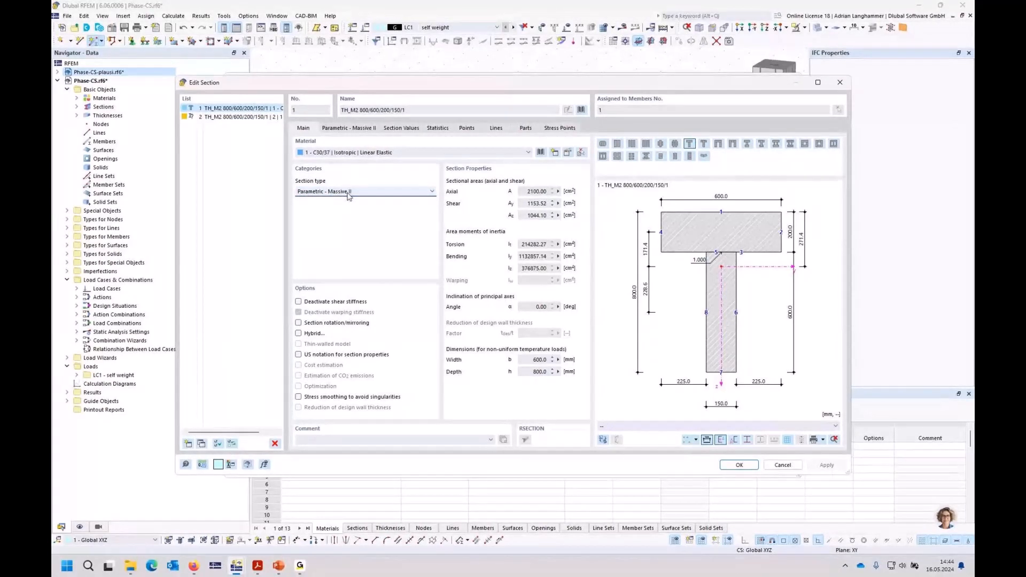
- Delete section 2, the phase section derived from TH_M2 800/600/200/150/1, from the section list
click(259, 117)
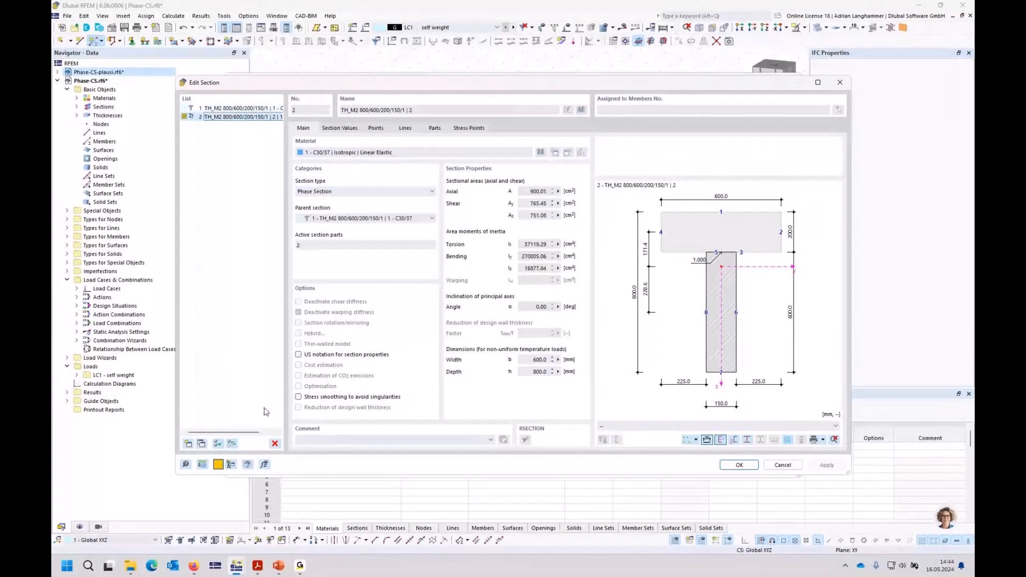
key(Delete)
key(Return)
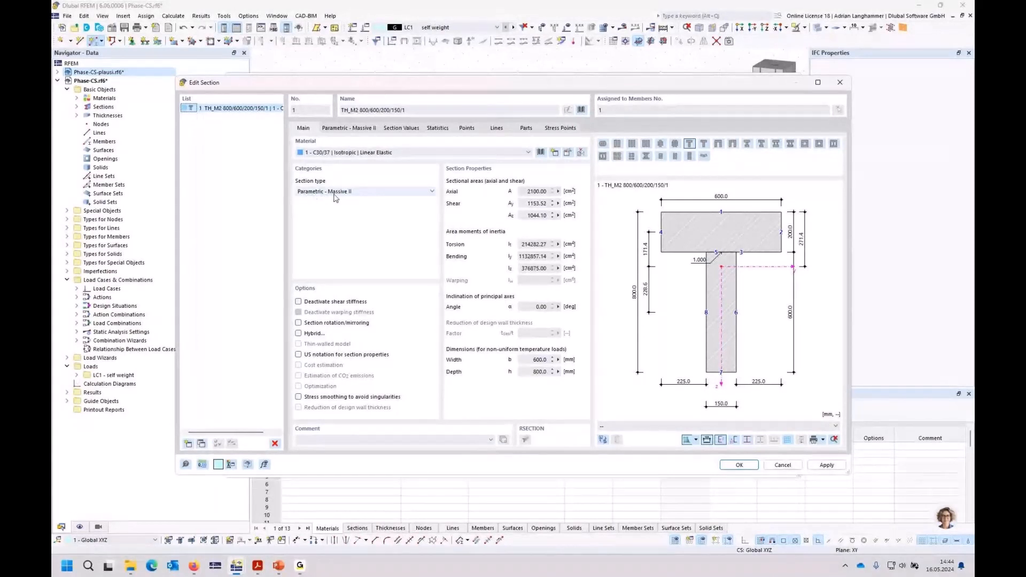
- Add a Parametric - Massive I section R_M1 500/1000 in C30/37 and check which section types it offers
click(188, 443)
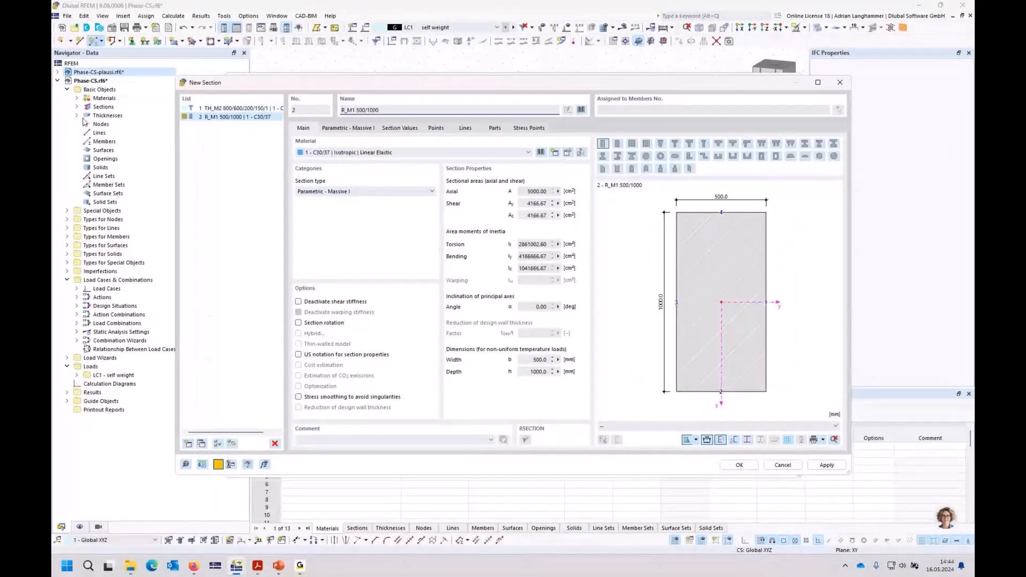
click(351, 192)
click(351, 191)
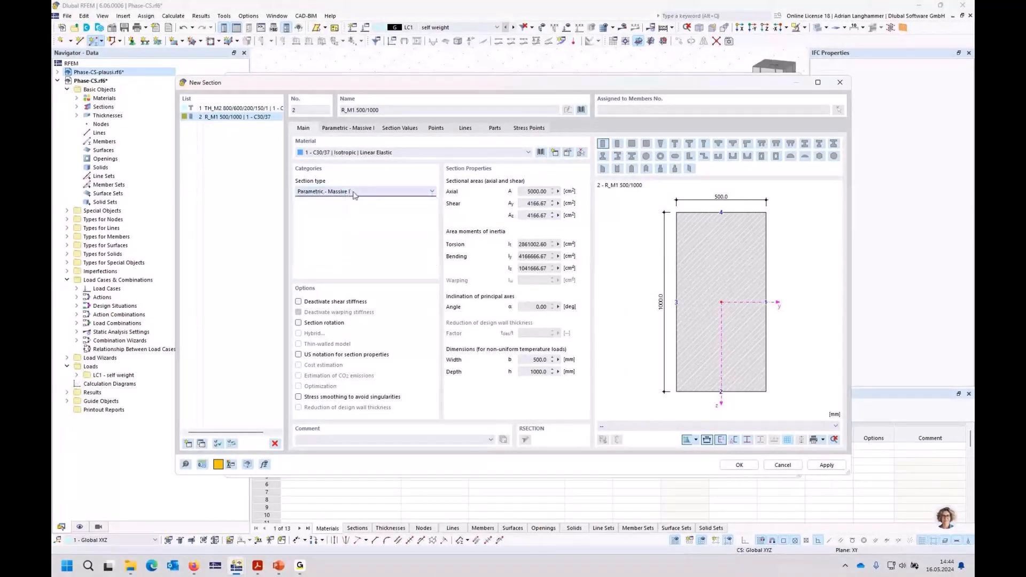
click(738, 464)
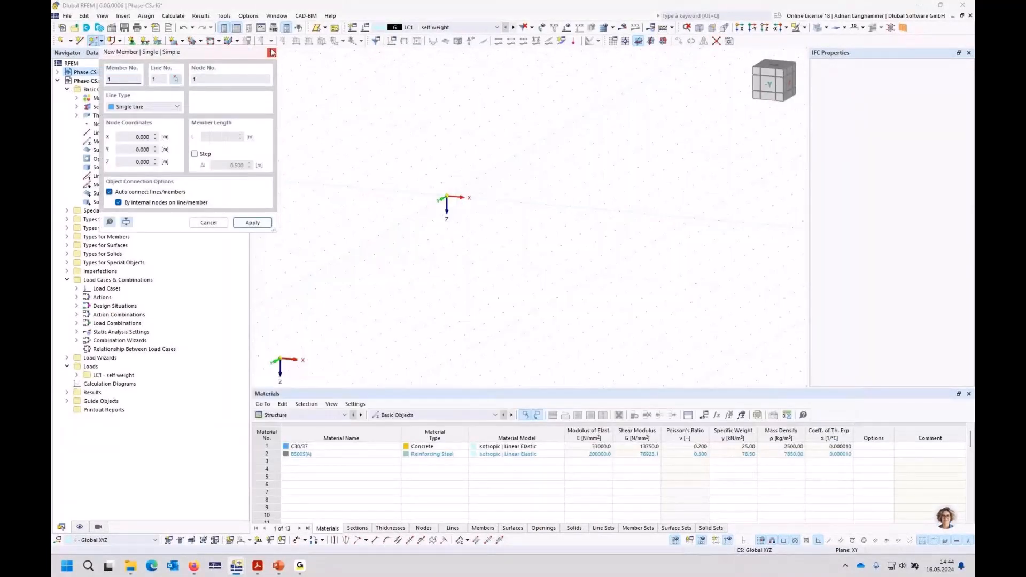
- Activate the Construction Stages Analysis (CSA) add-on in the base data of the Phase-CS model
right_click(77, 81)
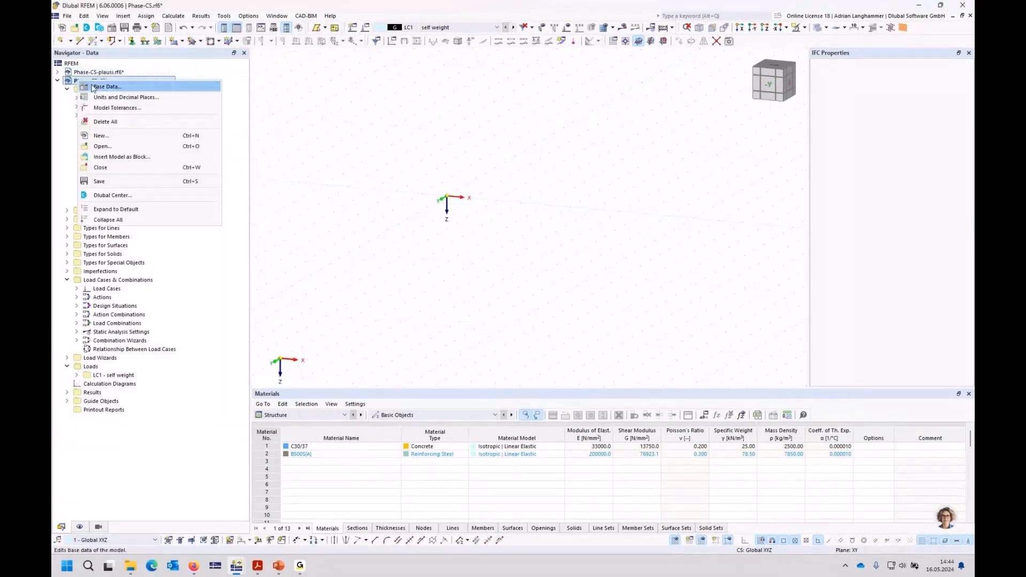
click(93, 86)
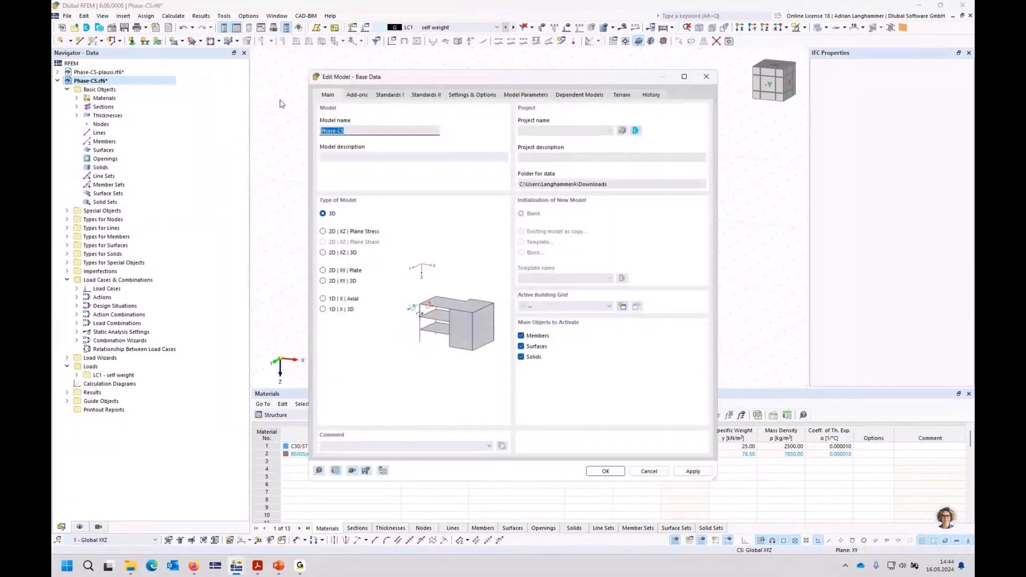
click(358, 95)
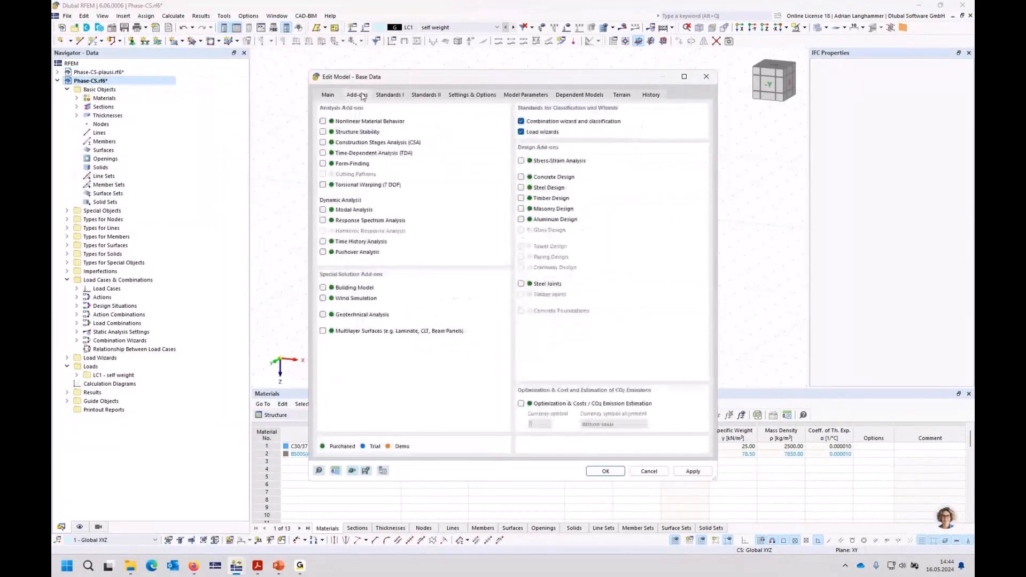
click(322, 142)
key(Return)
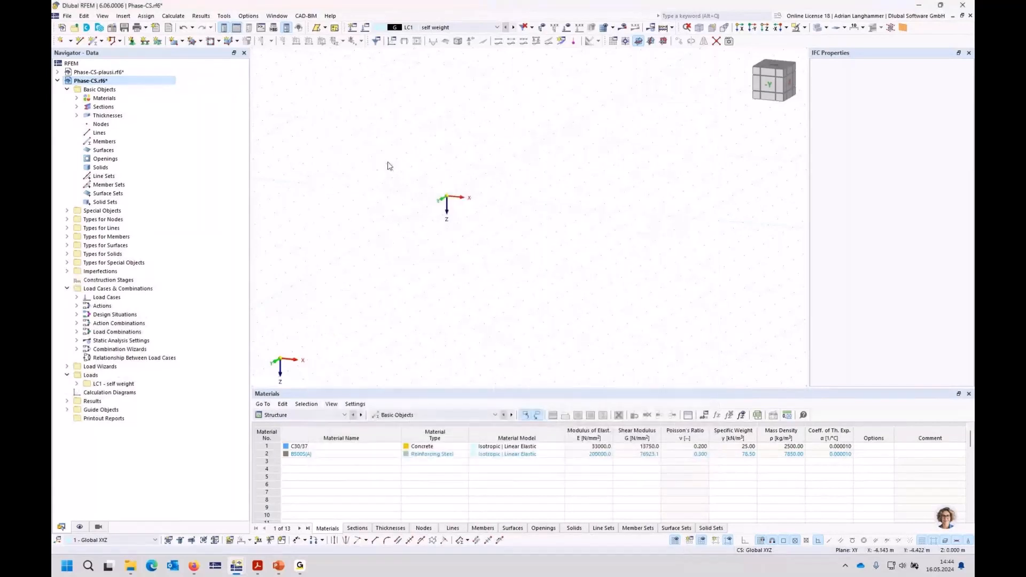
- Delete section 2, R_M1 500/1000, from the section list while editing section TH_M2 800/600/200/150/1
double_click(101, 107)
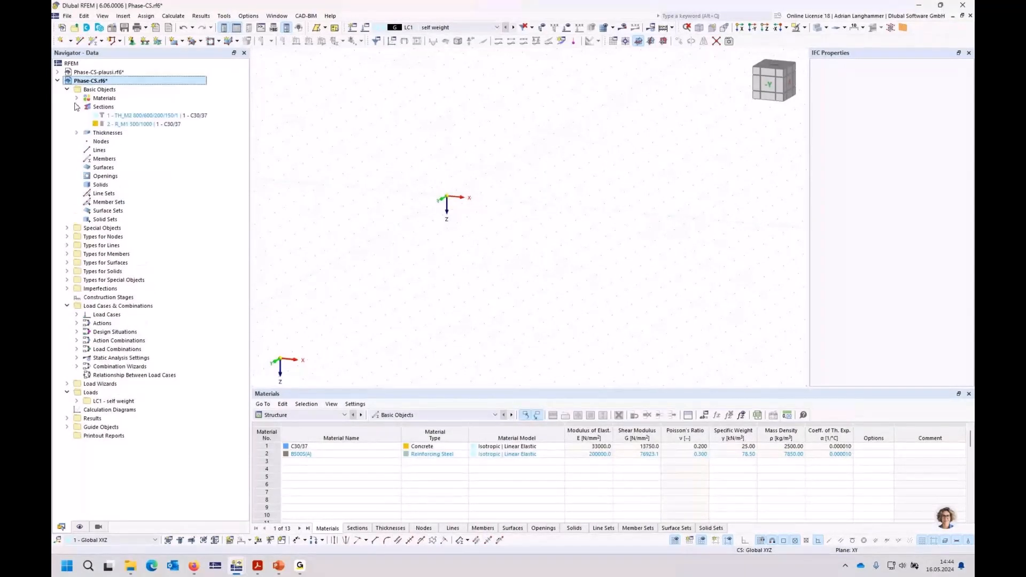
click(110, 117)
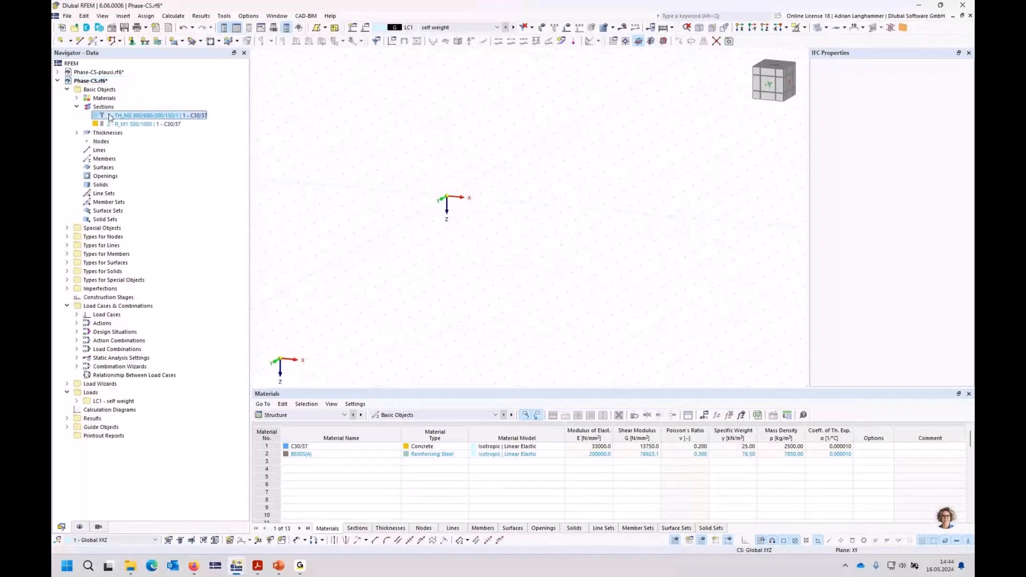
double_click(110, 117)
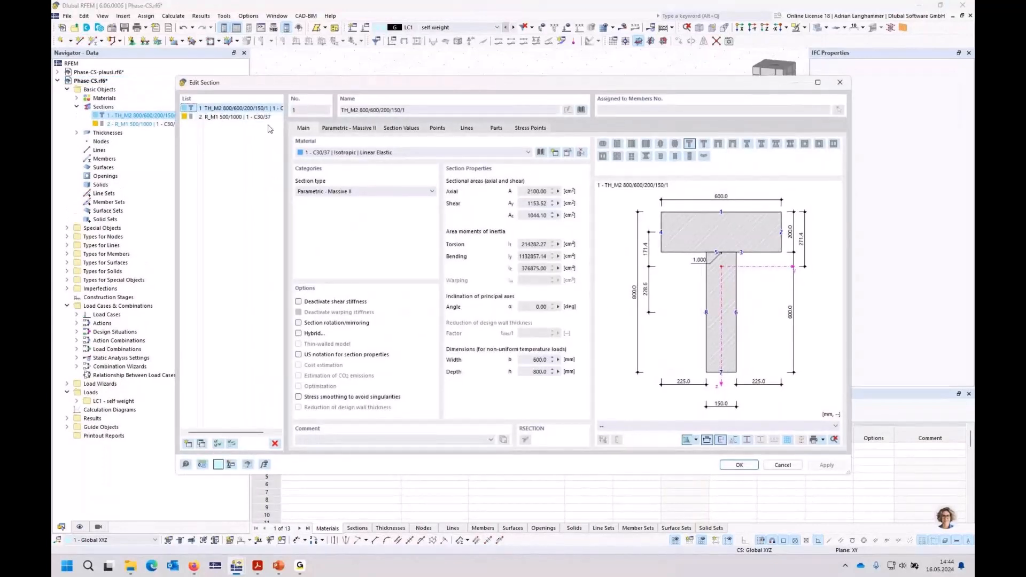
click(235, 117)
key(Delete)
click(522, 315)
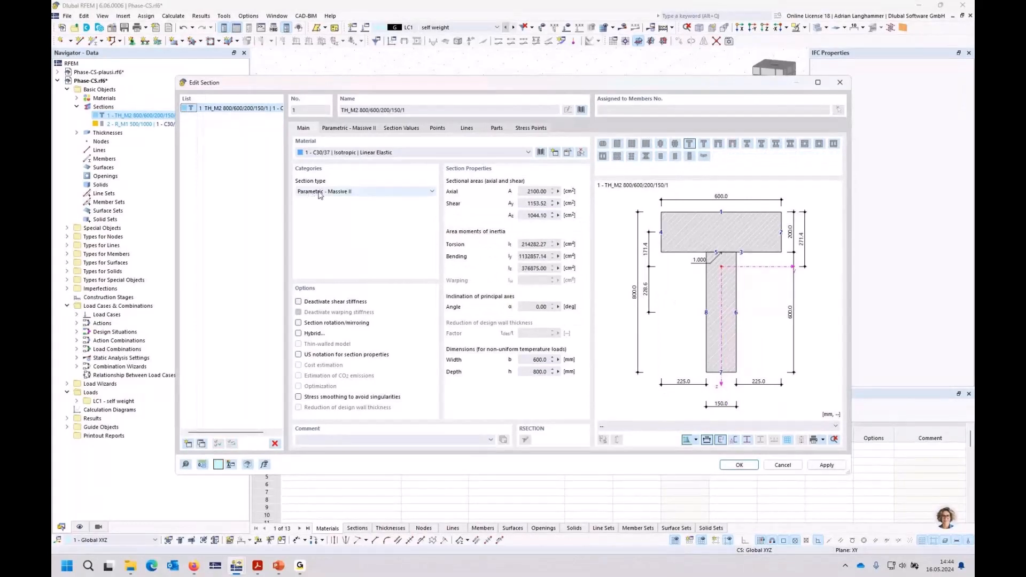
- Create a phase section with TH_M2 800/600/200/150/1 as parent and only the web, part 2, active
click(187, 443)
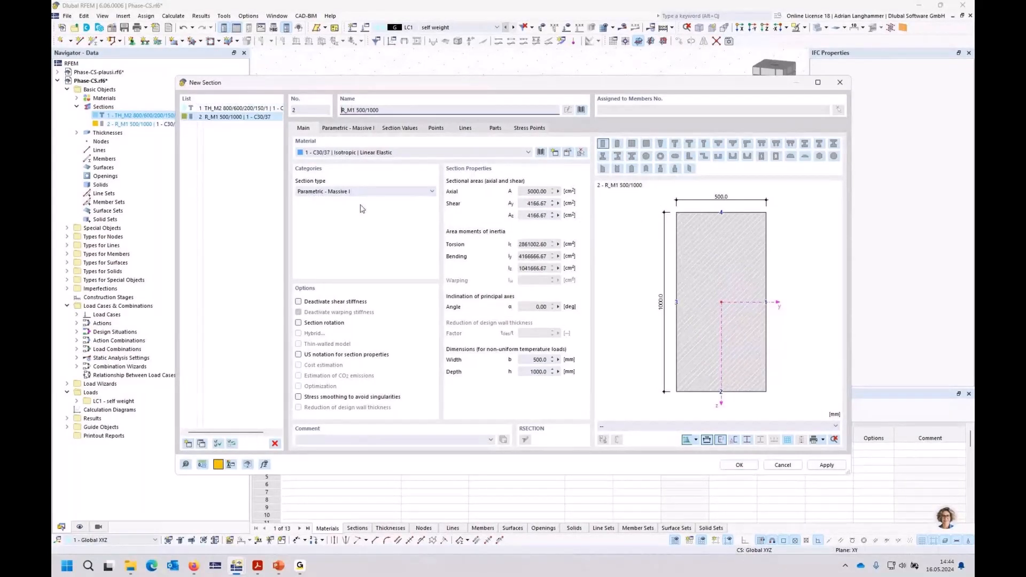
click(373, 192)
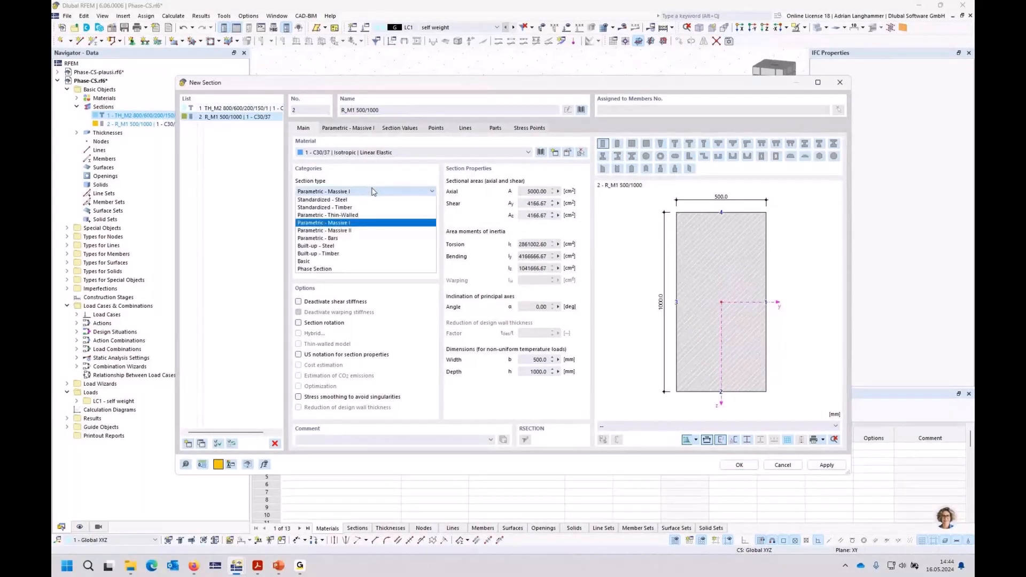
click(326, 270)
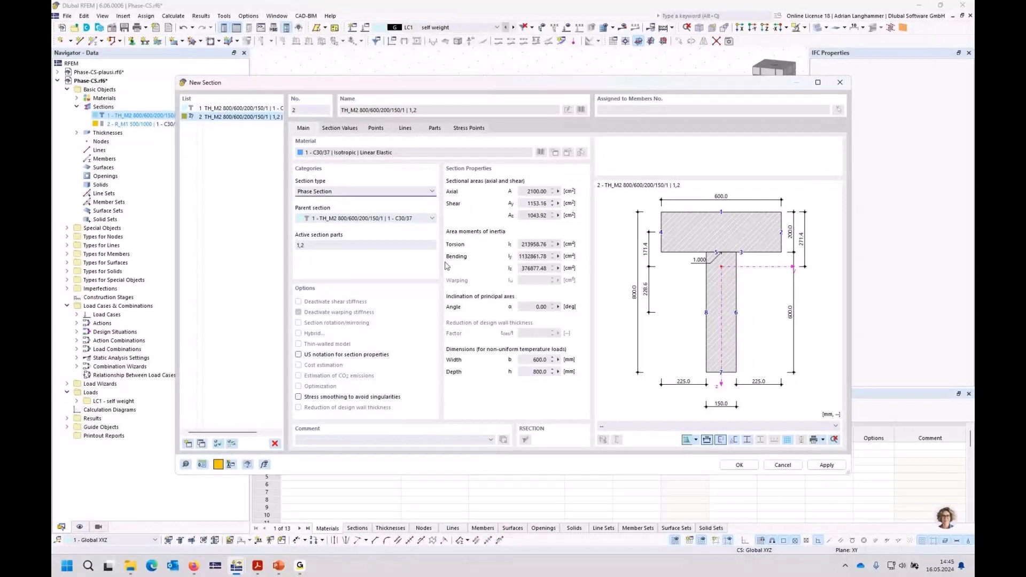
click(704, 234)
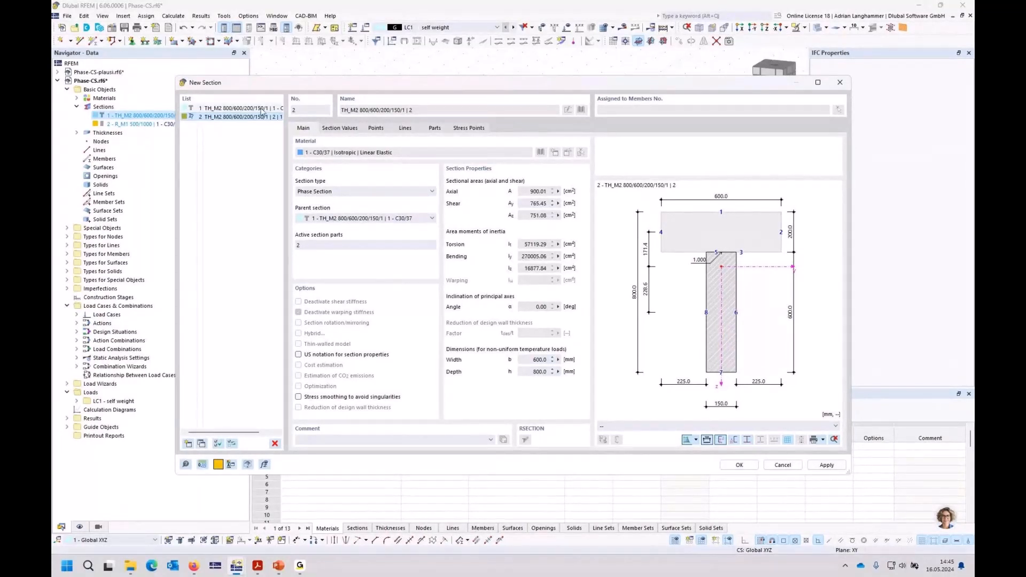
click(743, 466)
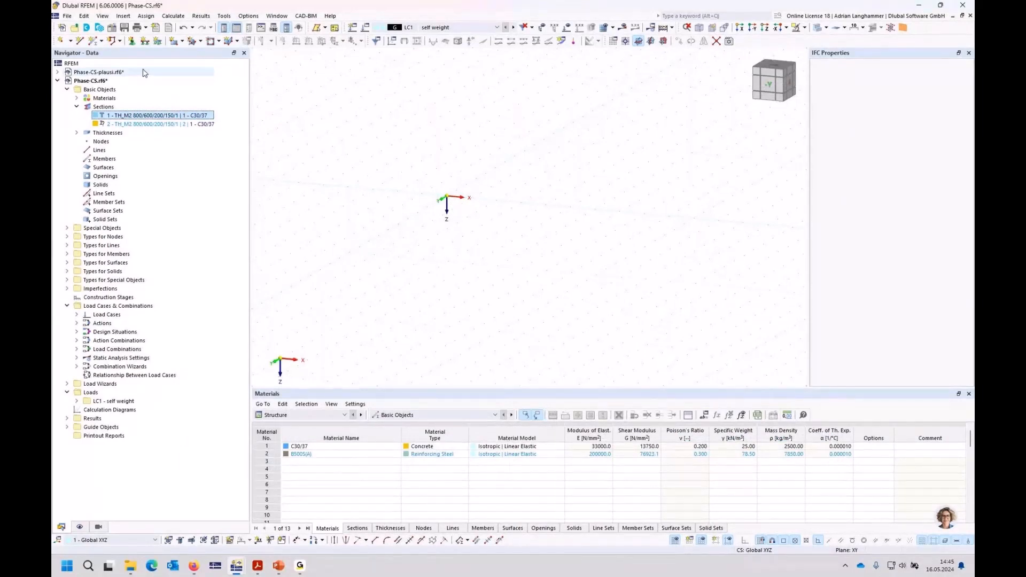
- Draw a single member with section TH_M2 800/600/200/150/1 from the origin along the X-axis
click(92, 43)
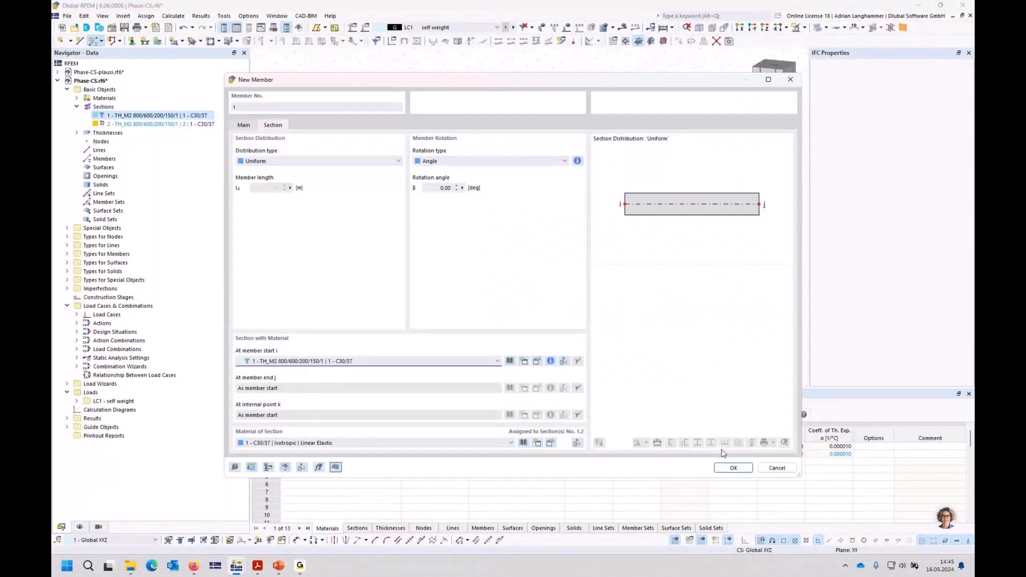
click(733, 467)
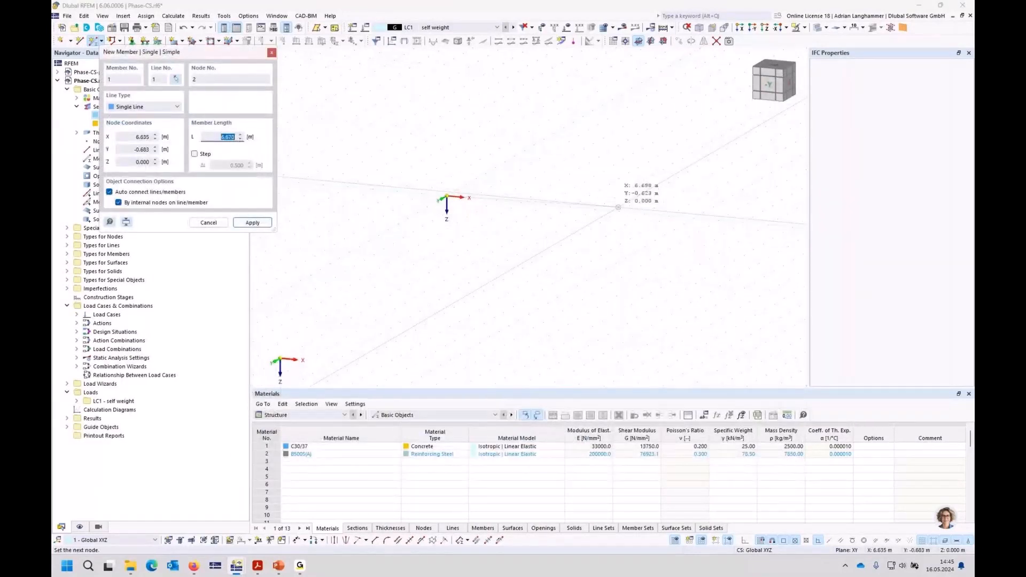
click(618, 207)
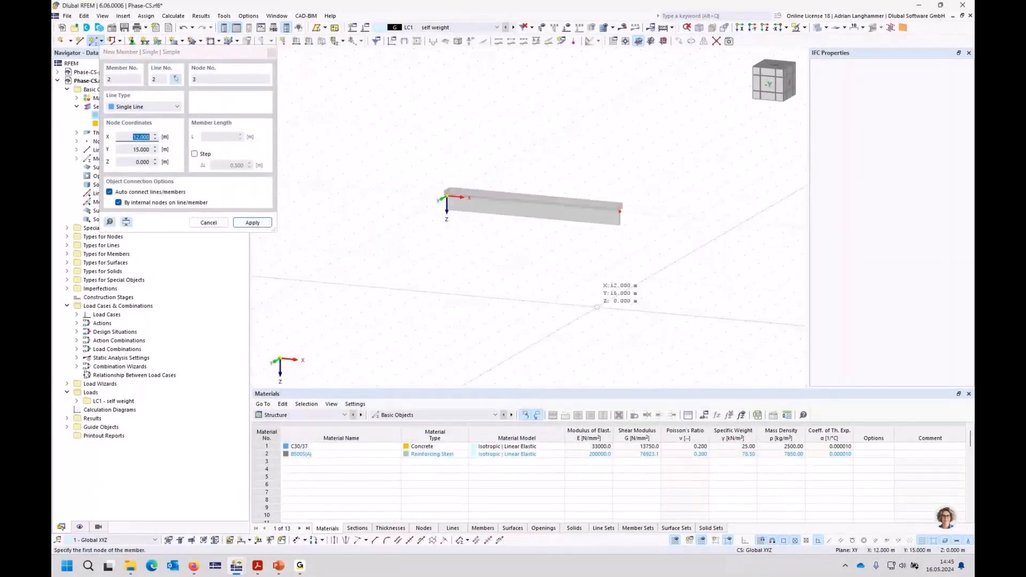
key(Escape)
- Create a nodal support fixing uX, uY, uZ, φX and φZ and assign it to the beam's start node at the origin
click(133, 42)
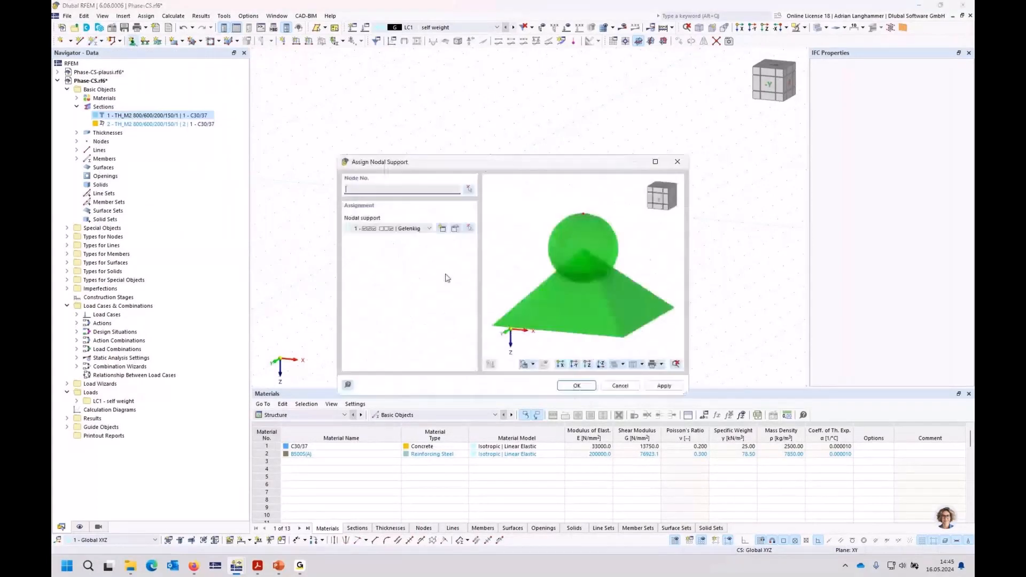
click(443, 229)
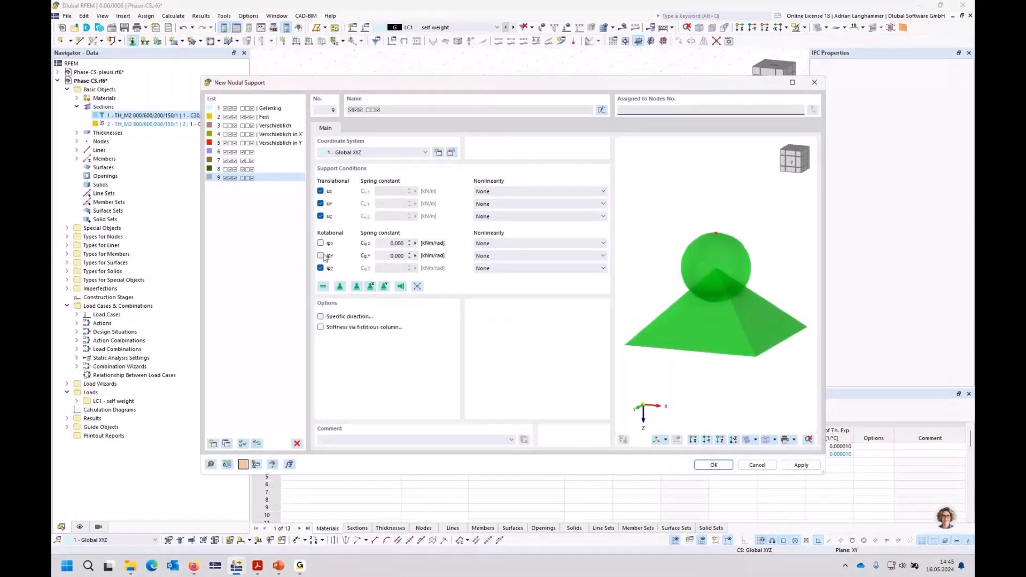
click(320, 191)
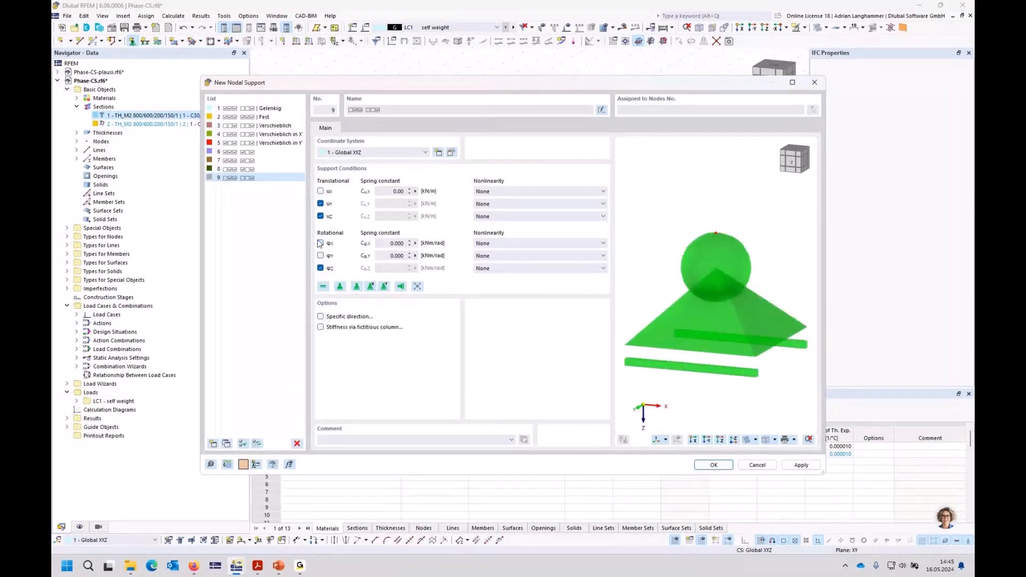
click(320, 244)
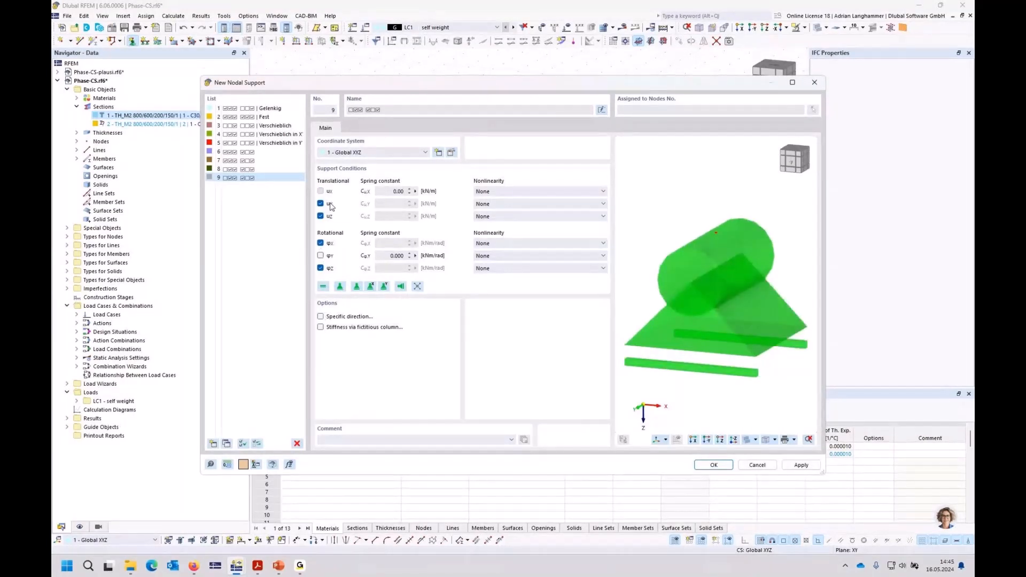
click(320, 192)
click(757, 465)
click(577, 385)
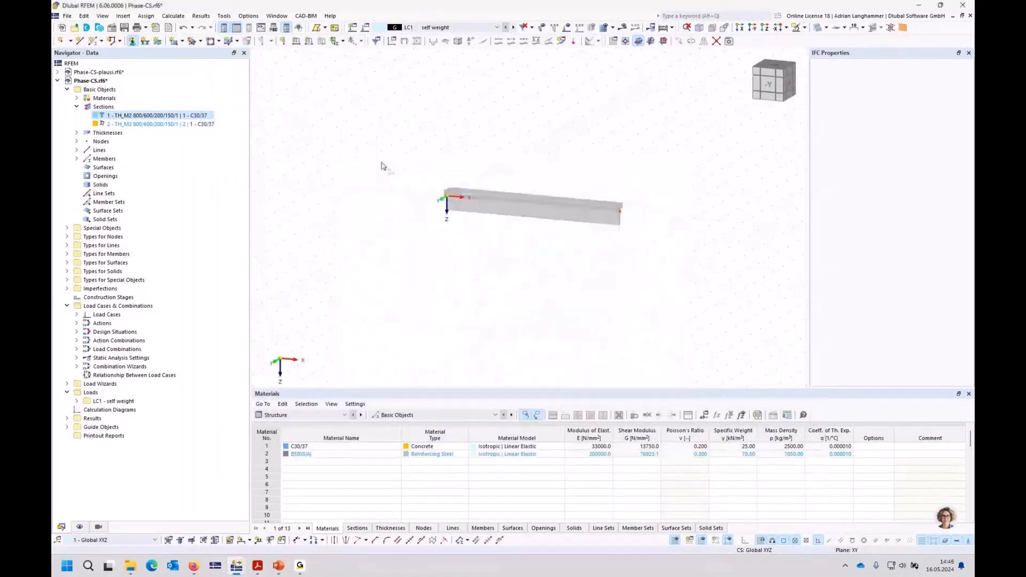
drag(390, 159, 489, 256)
key(Escape)
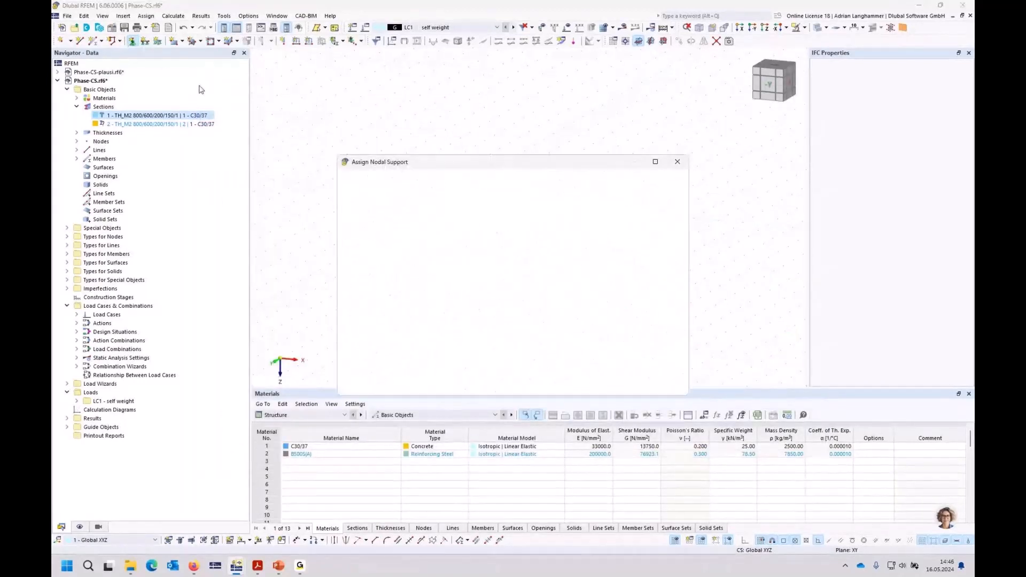
- Create a sliding nodal support with uX free and uY, uZ, φX and φZ fixed, and assign it to the beam's end node
click(443, 229)
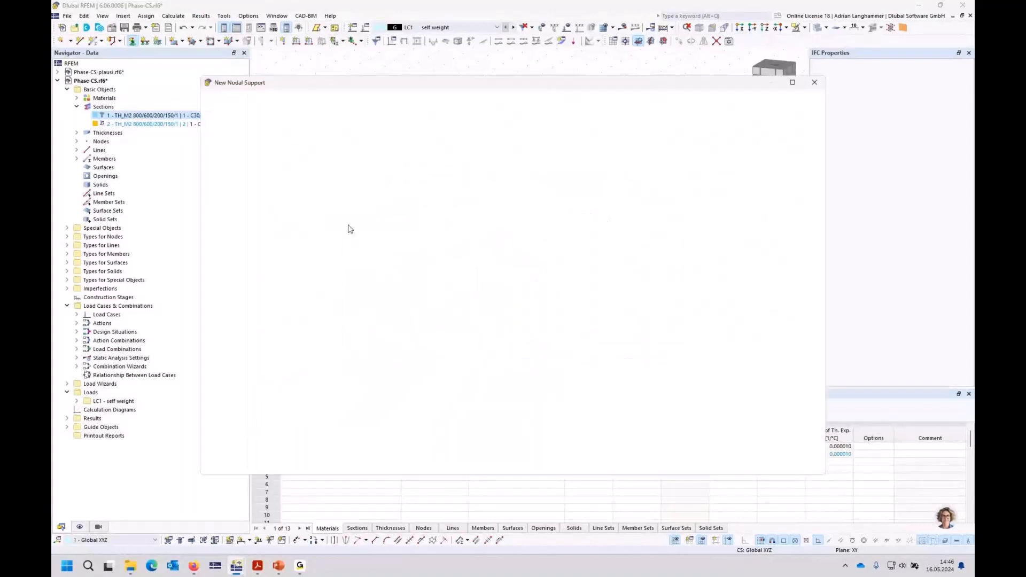
click(321, 243)
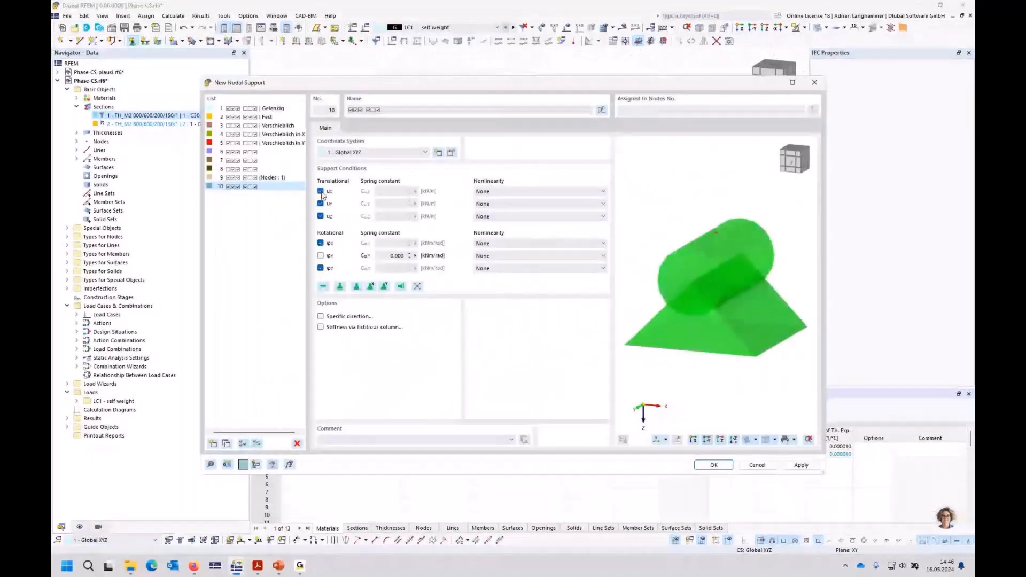
click(321, 191)
key(Escape)
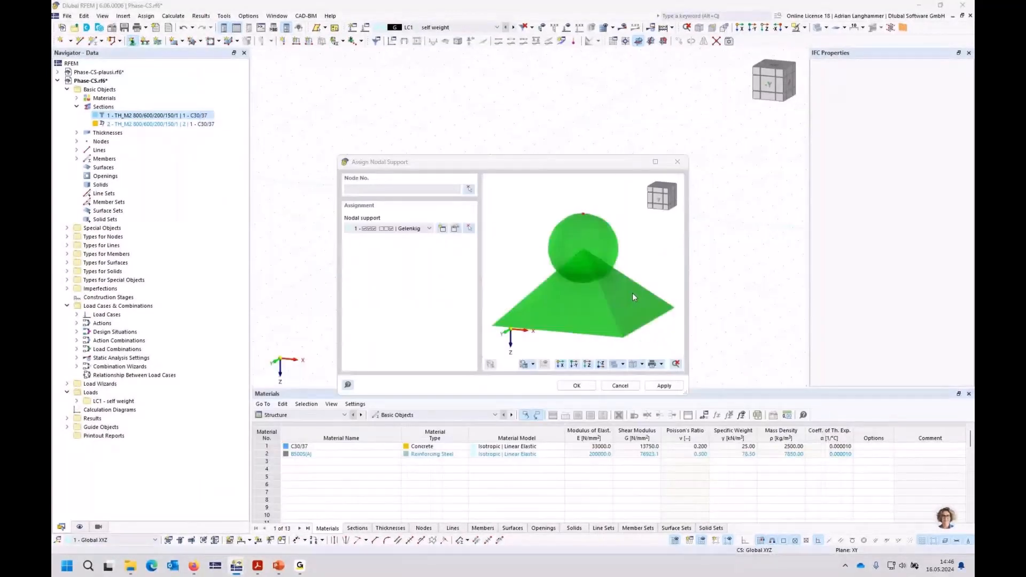
key(Escape)
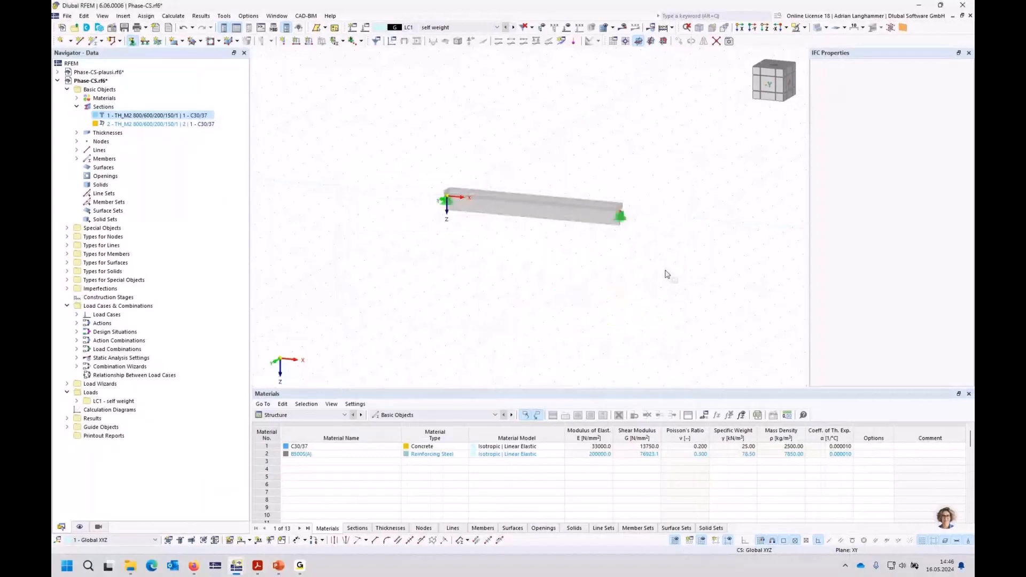
- Enlarge the display size of the nodal support symbols on the beam
right_click(623, 220)
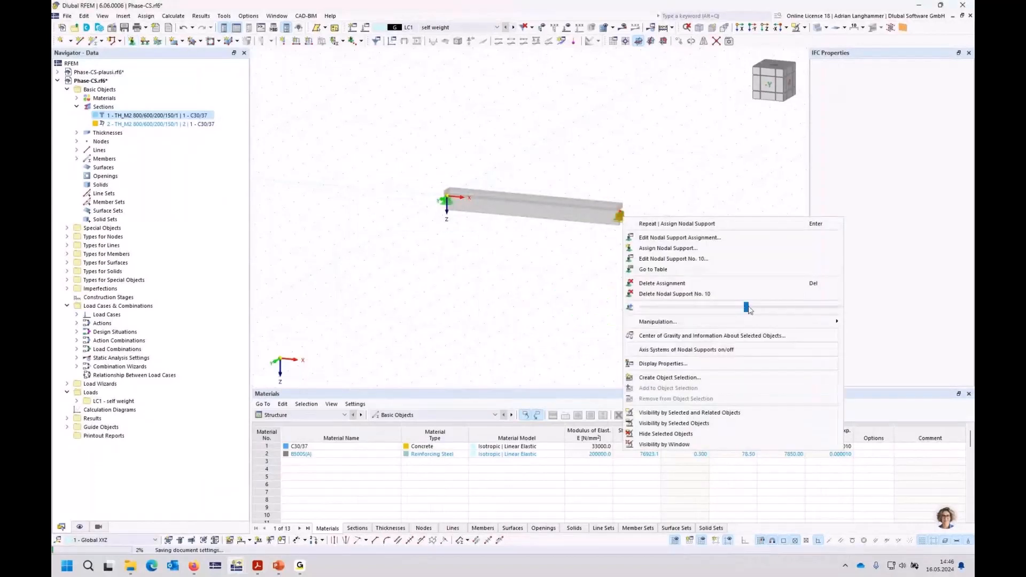
drag(751, 307, 779, 307)
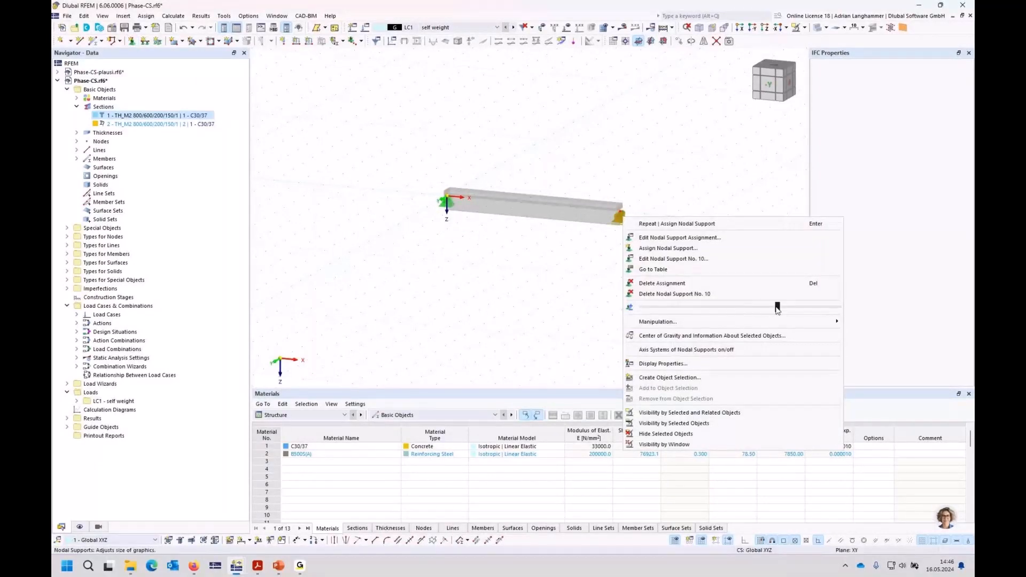
click(534, 295)
ctrl+middle_drag(537, 290, 554, 286)
scroll(520, 233, up, 2)
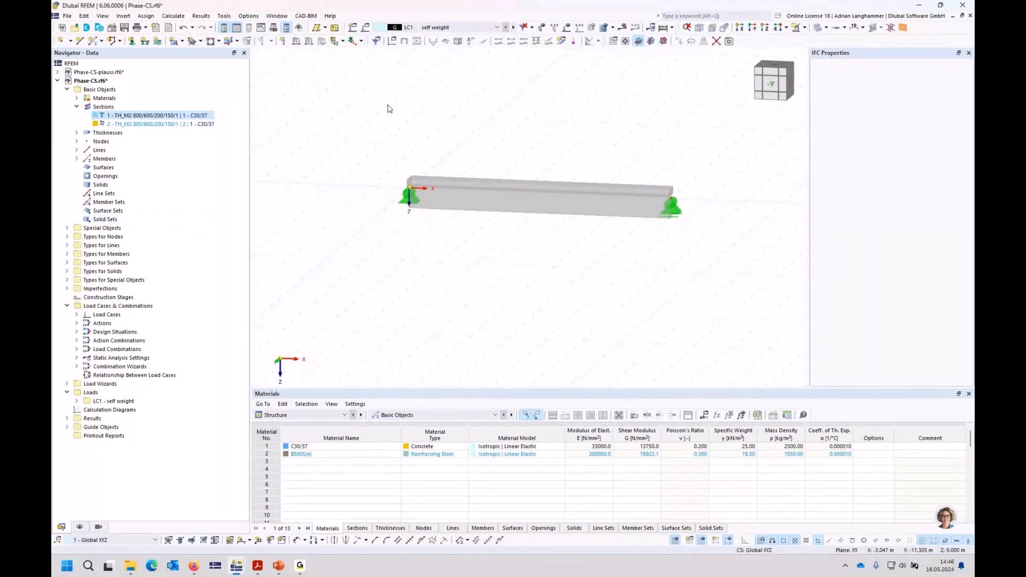
- Create construction stage CS1 Start with changes to members and nodal supports, adding all members and all supported nodes
right_click(93, 298)
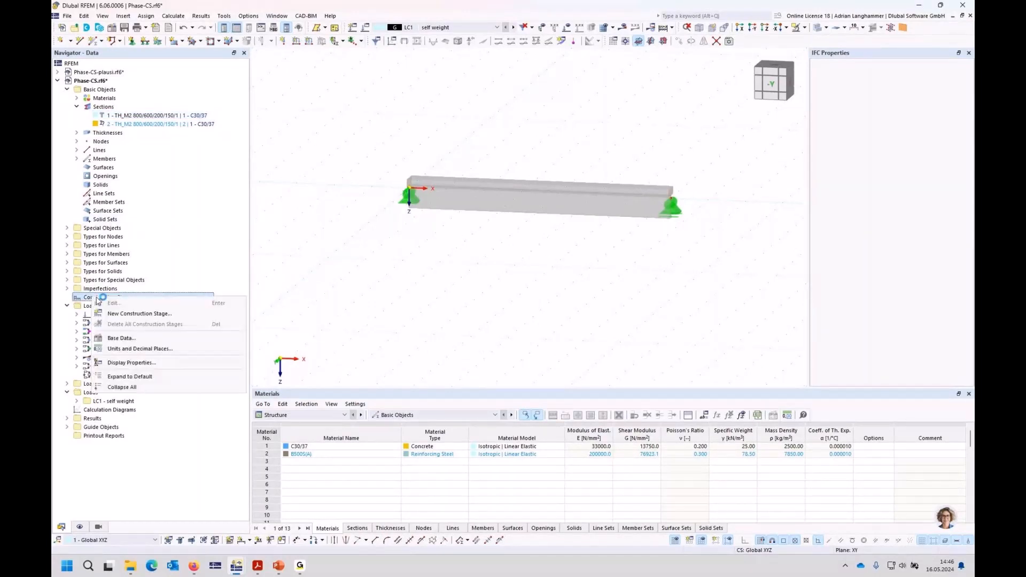
click(149, 316)
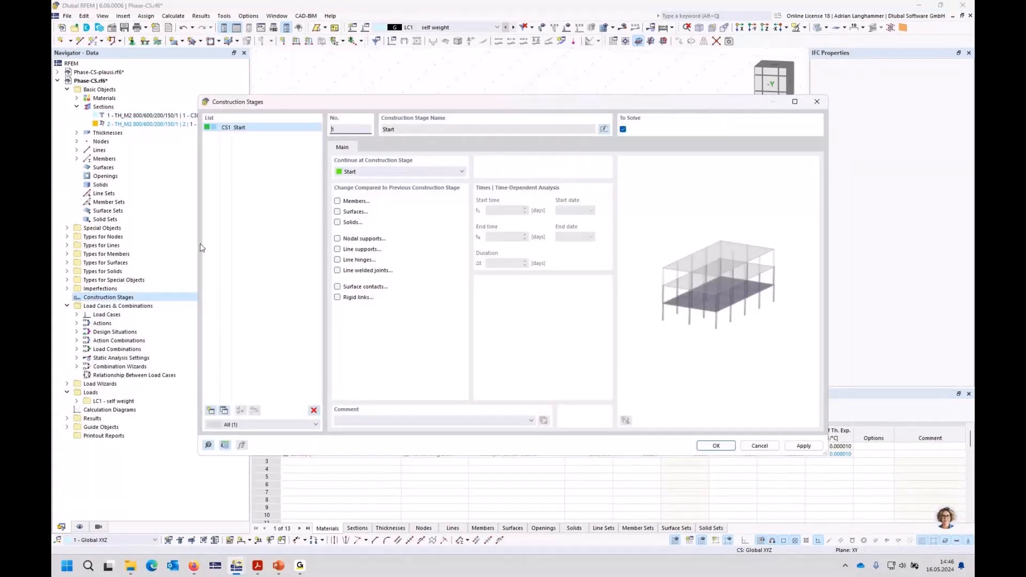
click(337, 201)
click(337, 239)
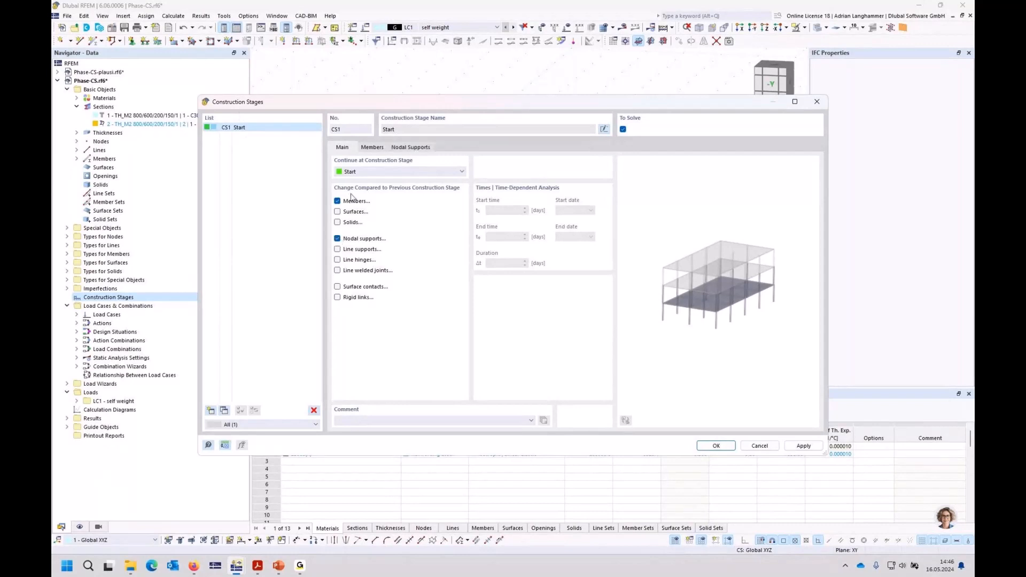
click(372, 147)
click(411, 147)
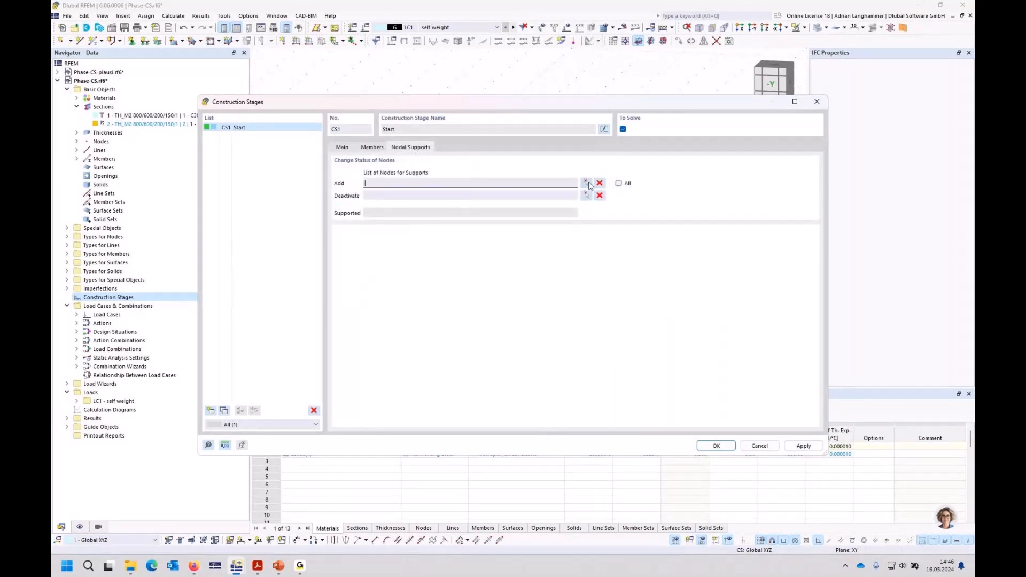
click(619, 184)
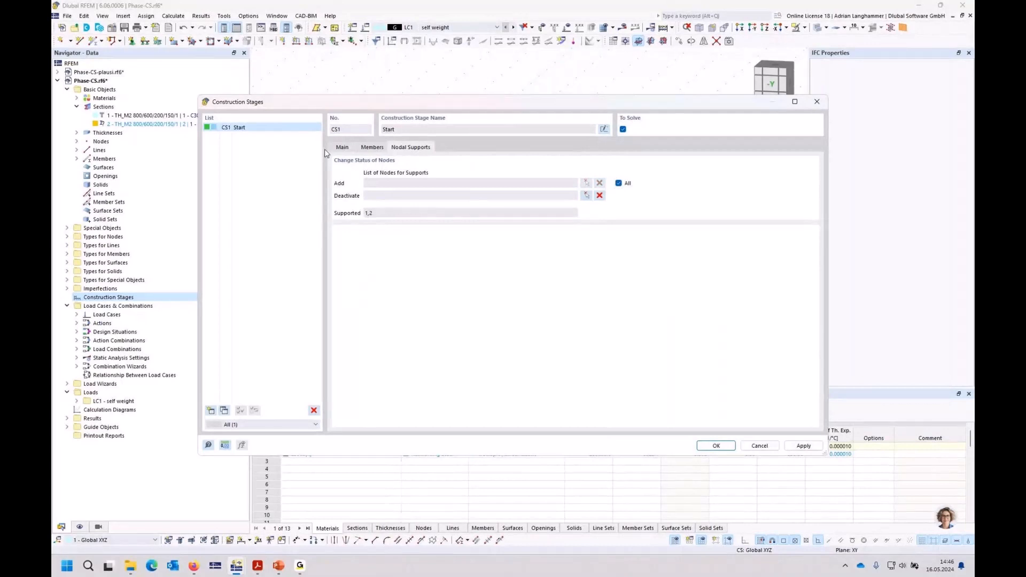
- In construction stage CS1, add a member modification for the beam that targets its section at member start
click(372, 147)
click(345, 258)
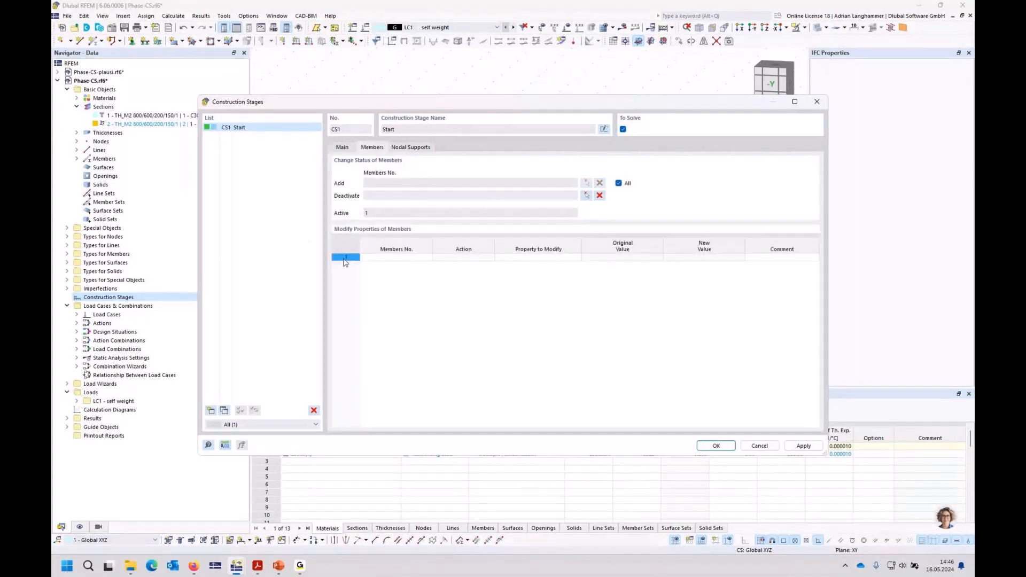
click(414, 259)
click(428, 257)
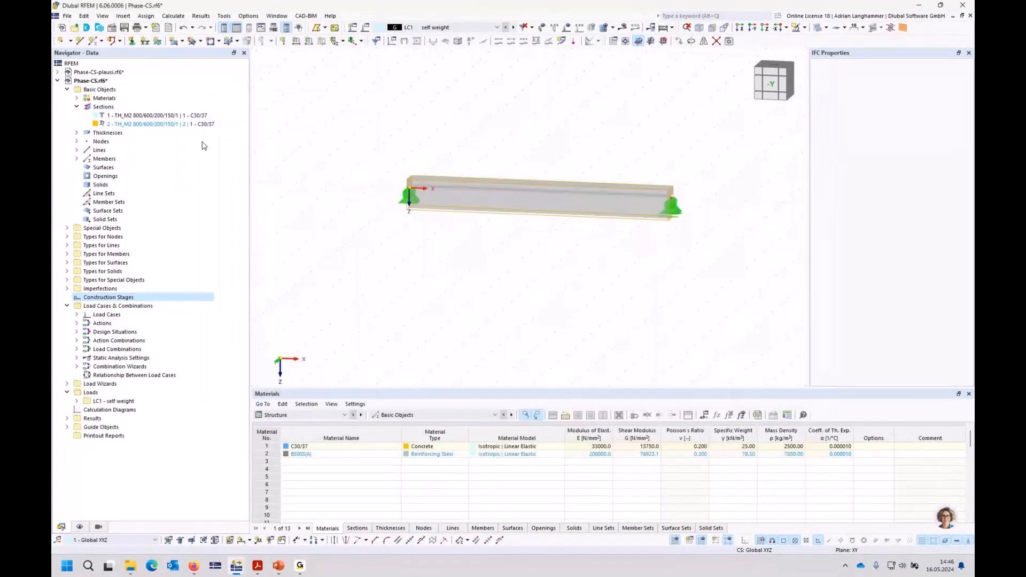
click(535, 189)
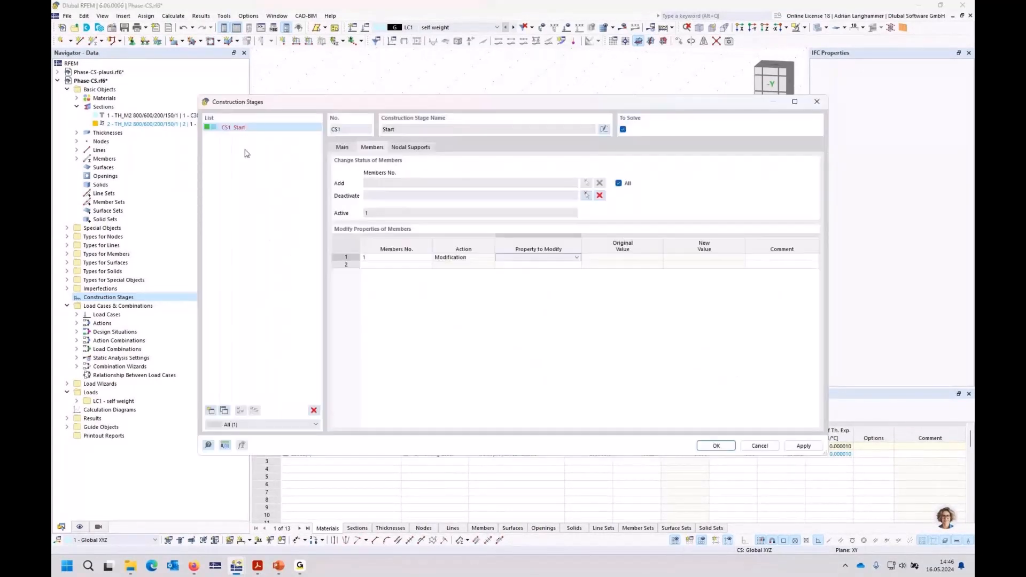
click(577, 258)
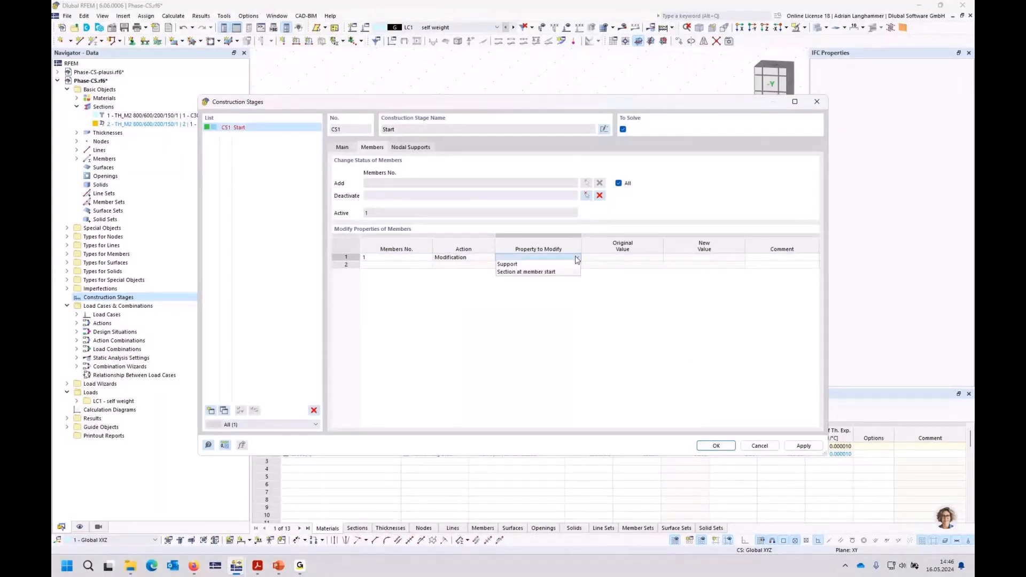
click(556, 272)
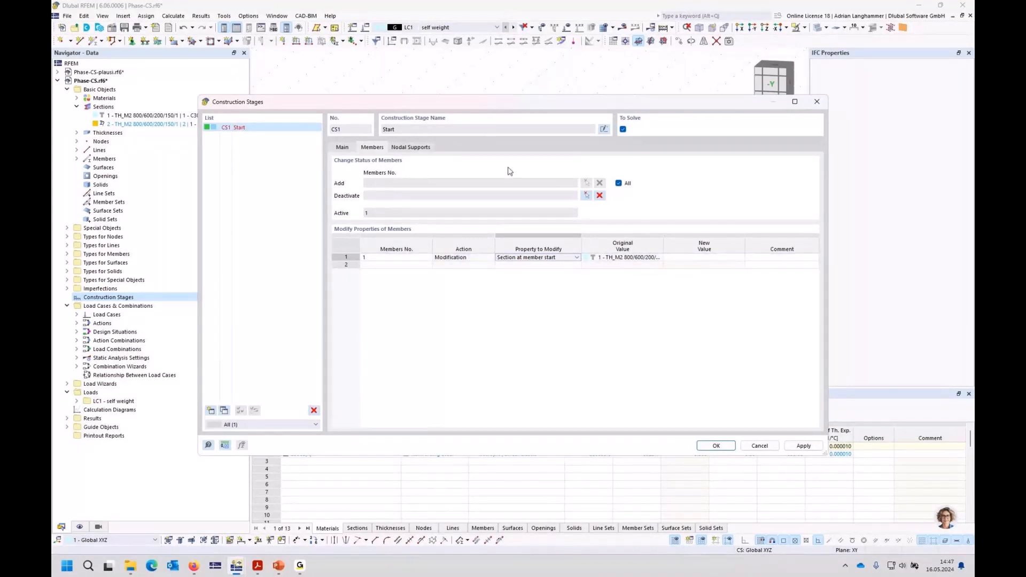
- Set the modified CS1 section to 2 - TH_M2 800/600/200/150/1 | 2 and enter the comment "web"
click(723, 258)
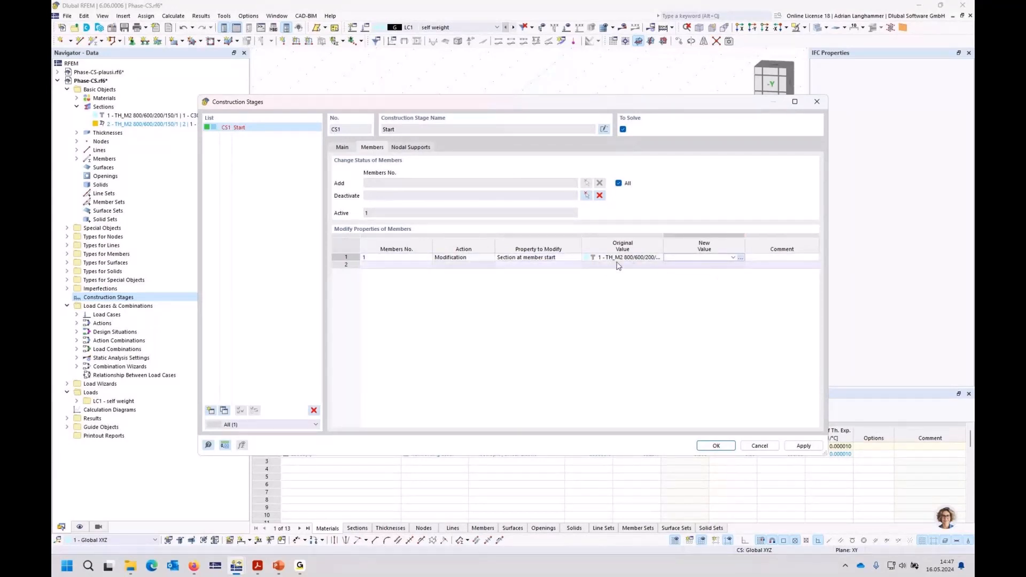
click(733, 258)
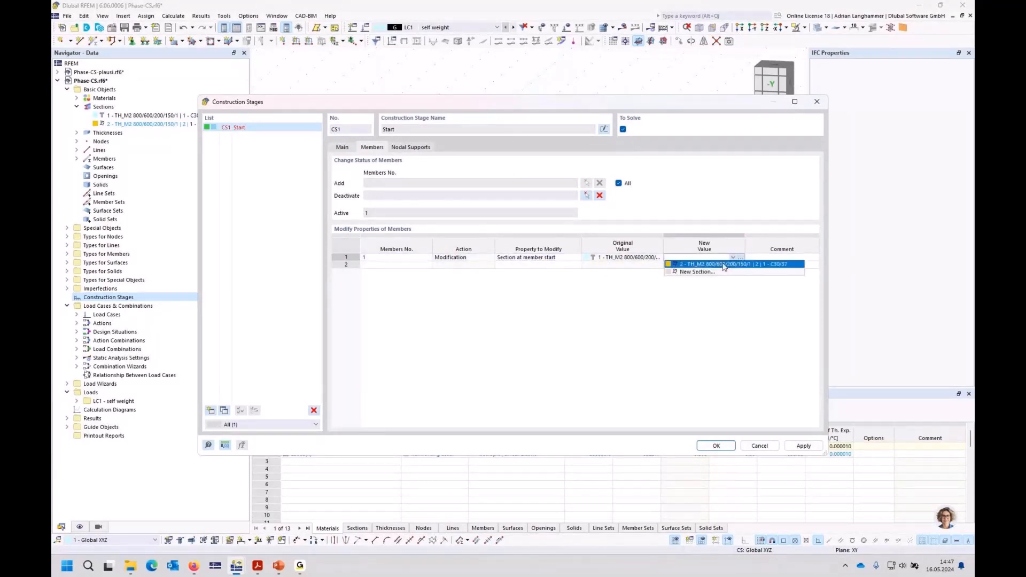
click(724, 265)
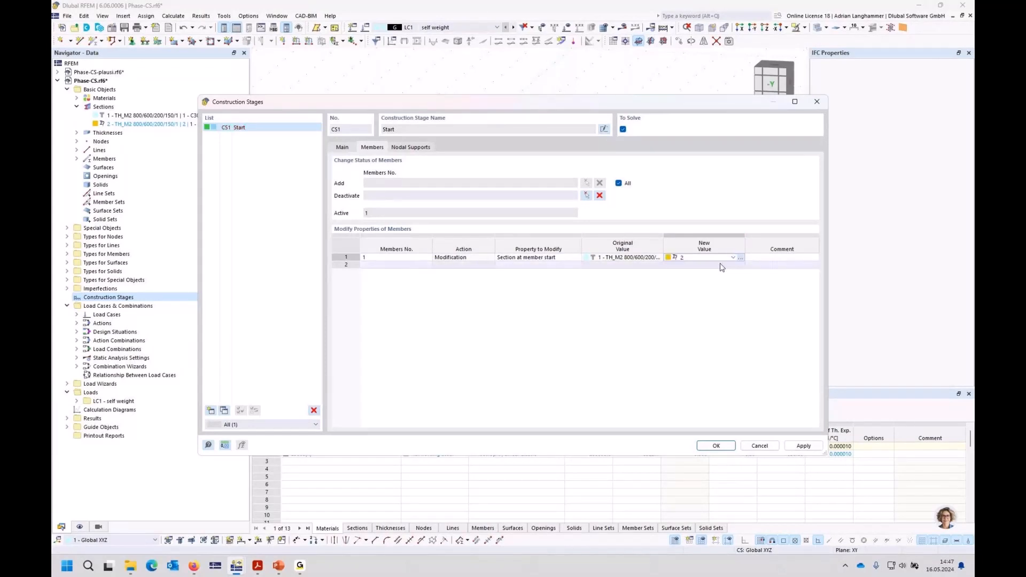
click(758, 257)
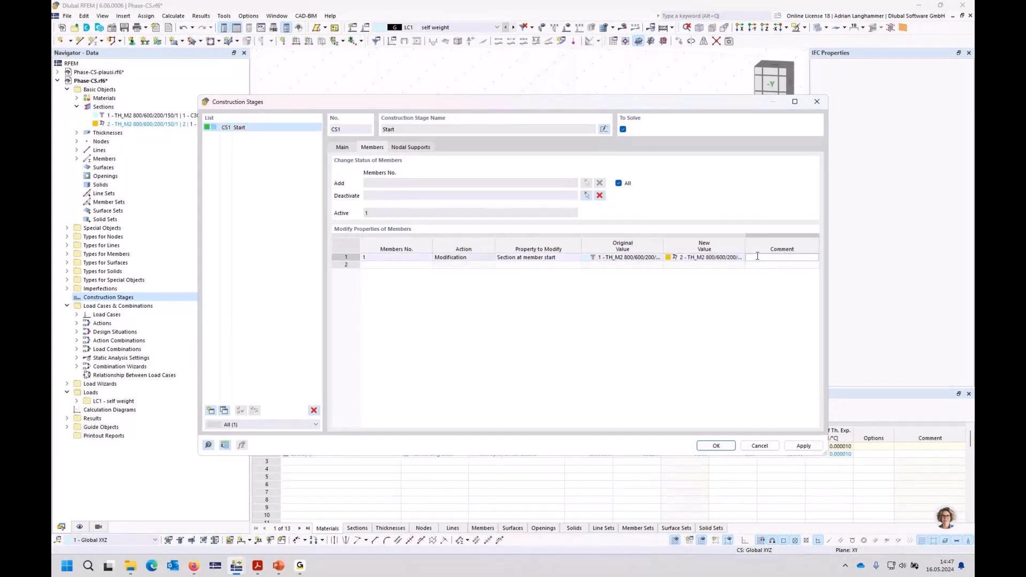
text(web)
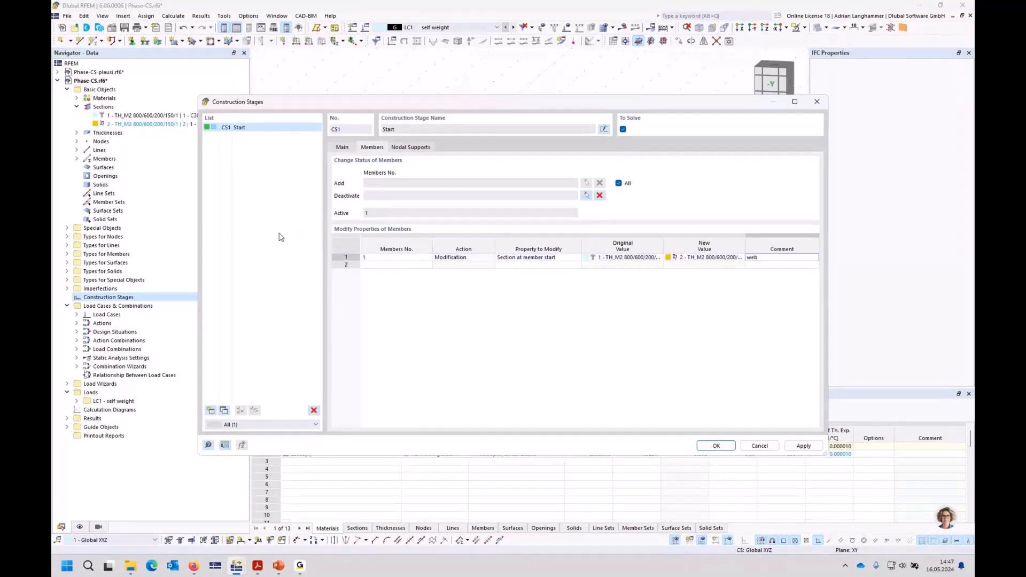
- Create construction stage CS2 following CS1 and add a modification of the beam's section at member start
click(211, 411)
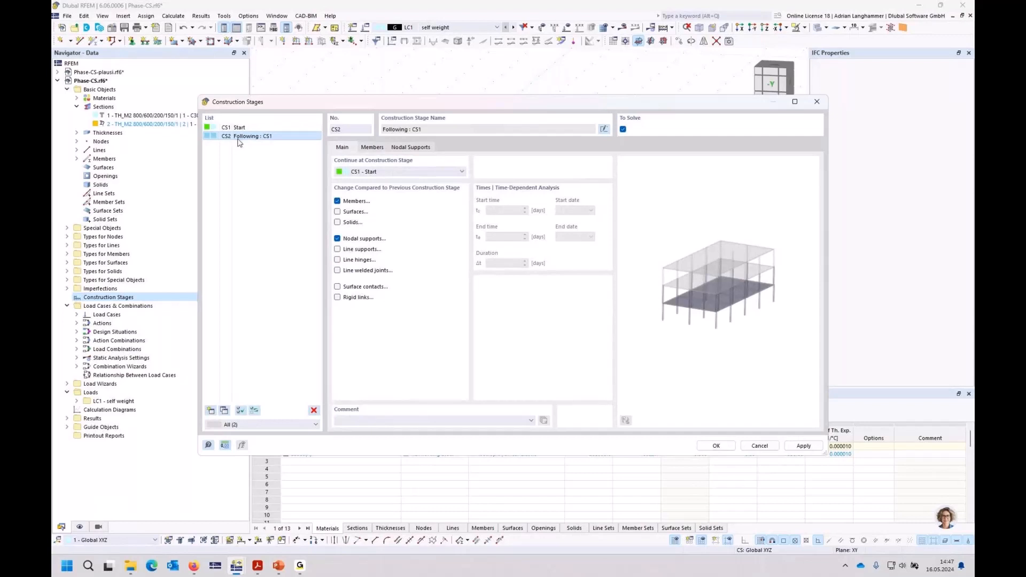
click(372, 147)
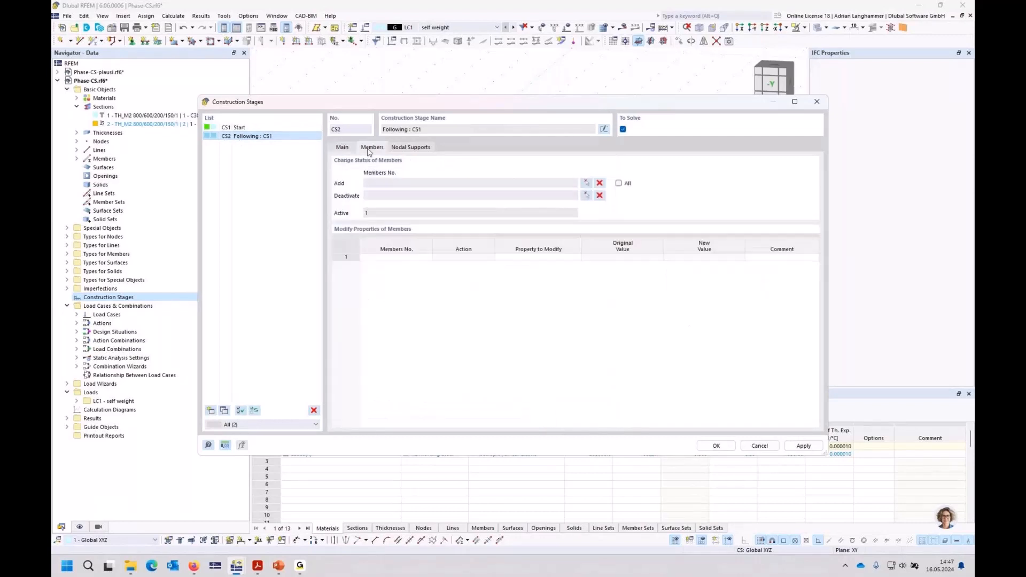
click(448, 262)
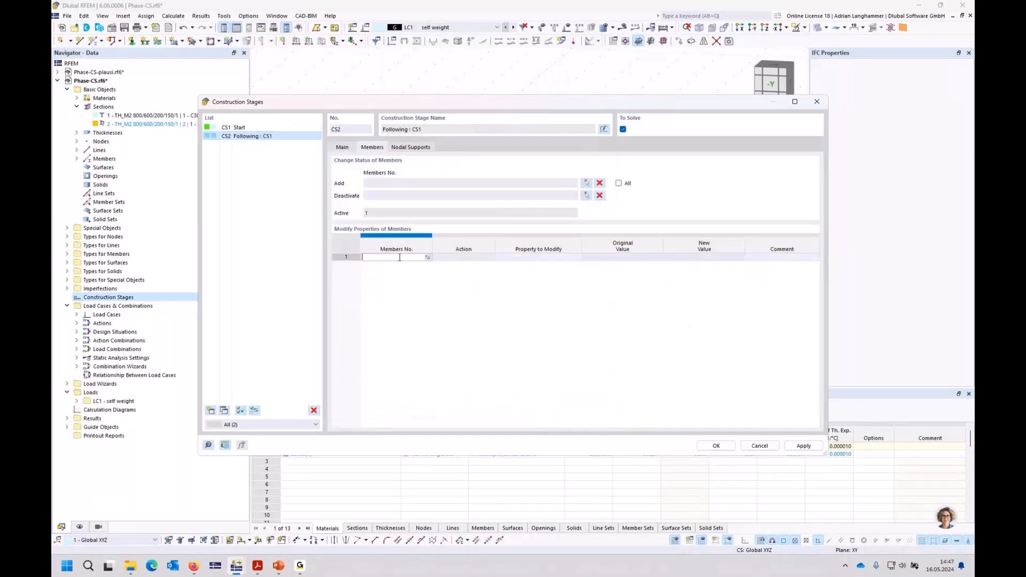
click(428, 257)
click(460, 189)
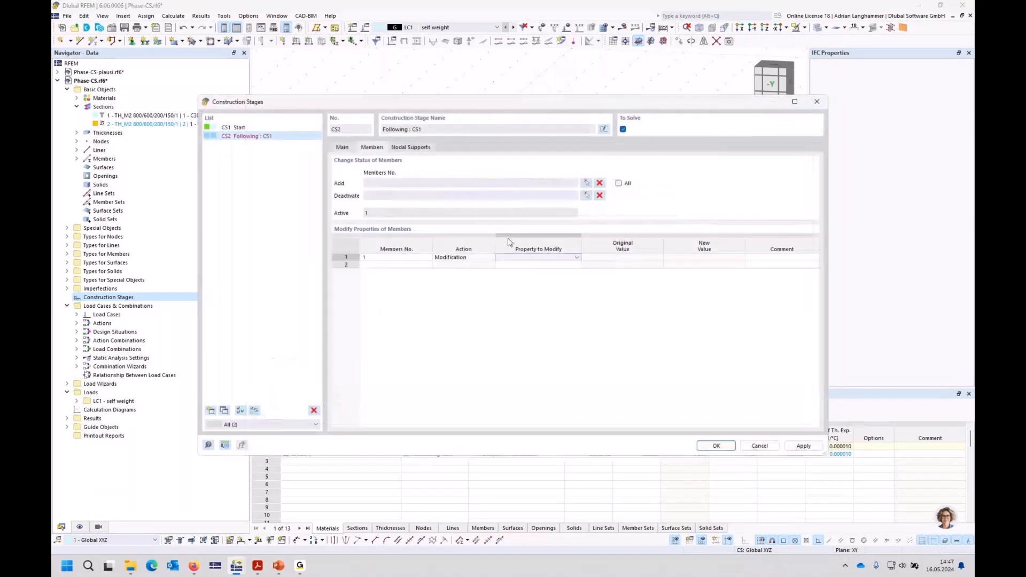
click(550, 256)
click(549, 274)
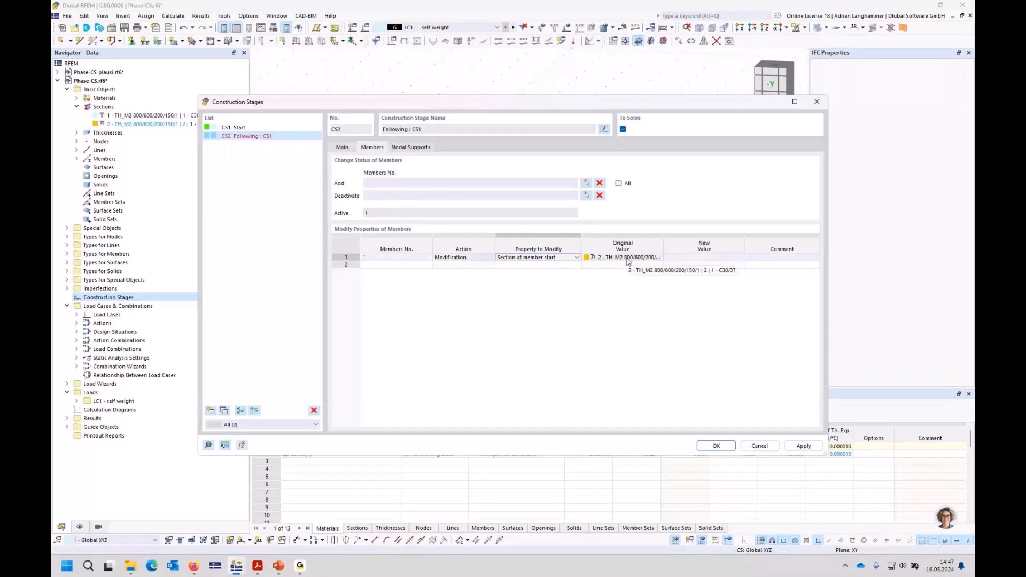
- Set the modified CS2 section to 1 - TH_M2 800/600/200/150/1 and accept the construction stages
click(715, 262)
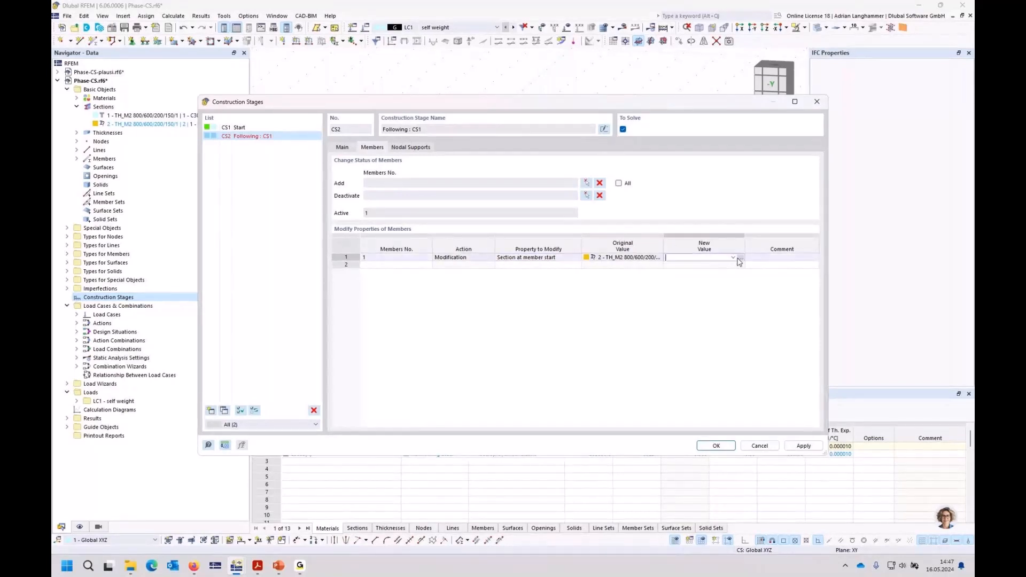
click(689, 258)
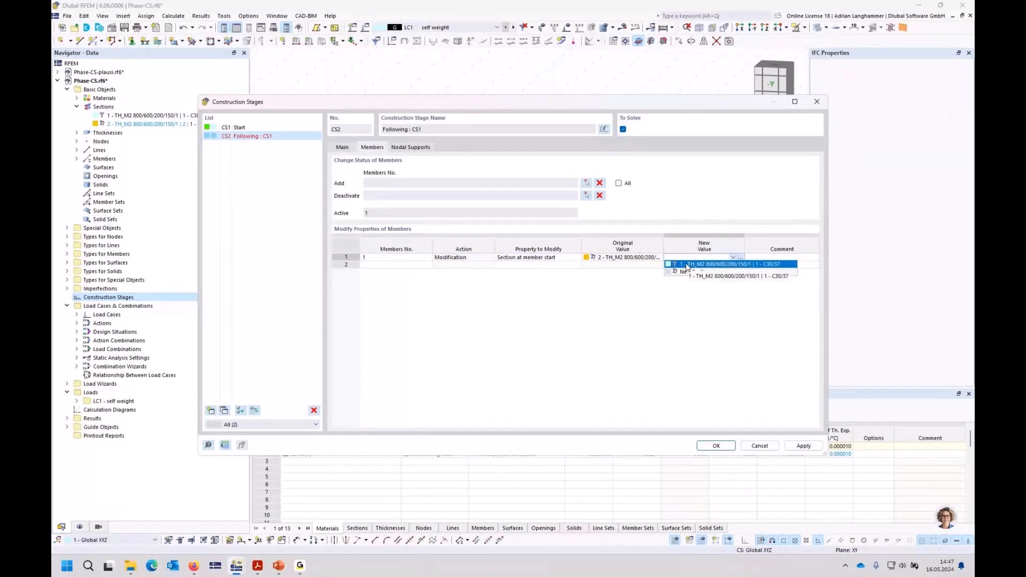
click(689, 265)
key(Return)
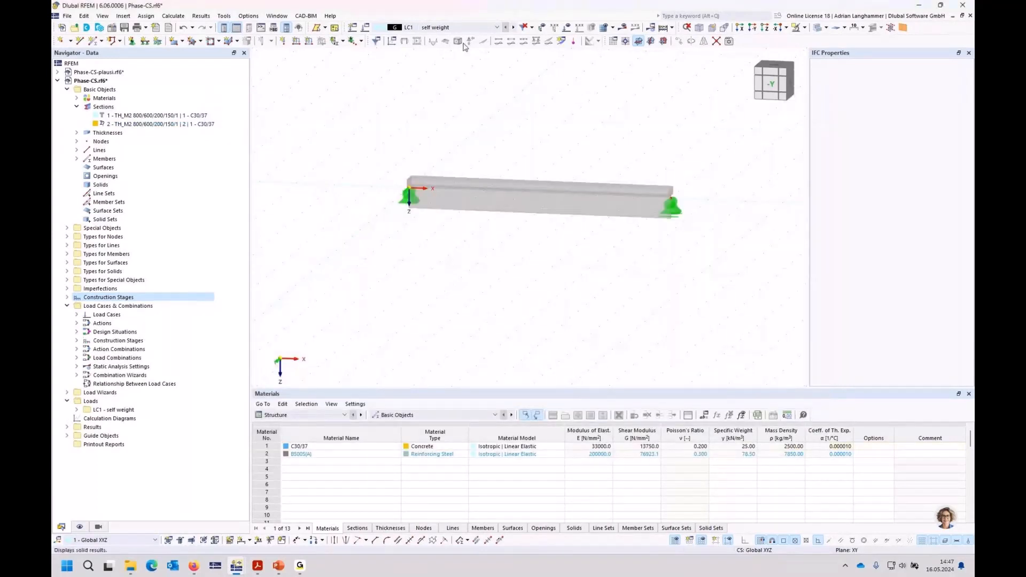
- Assign load case LC1 self weight to construction stage CS1 Start and accept the load case settings
click(483, 32)
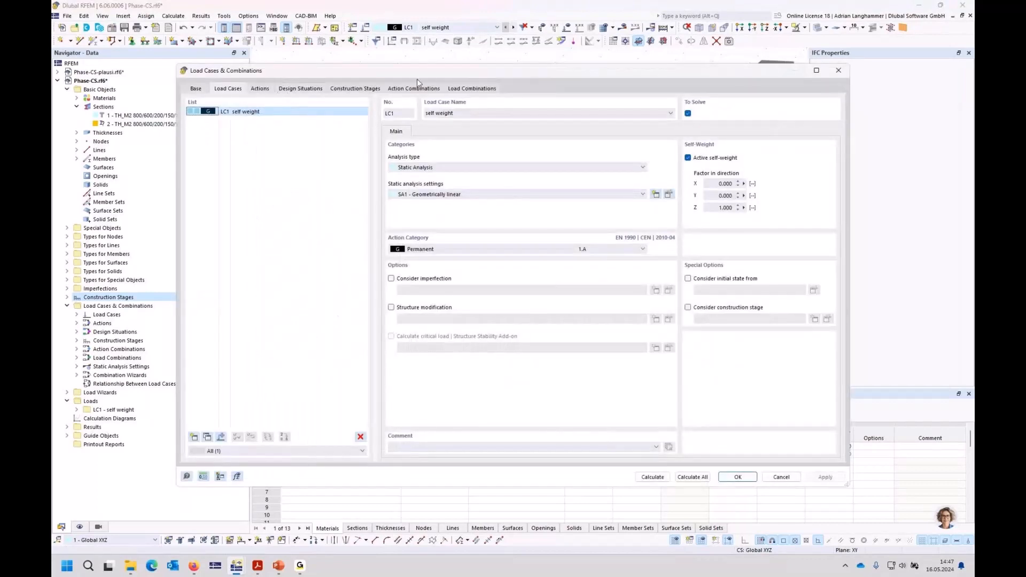
click(345, 90)
click(429, 131)
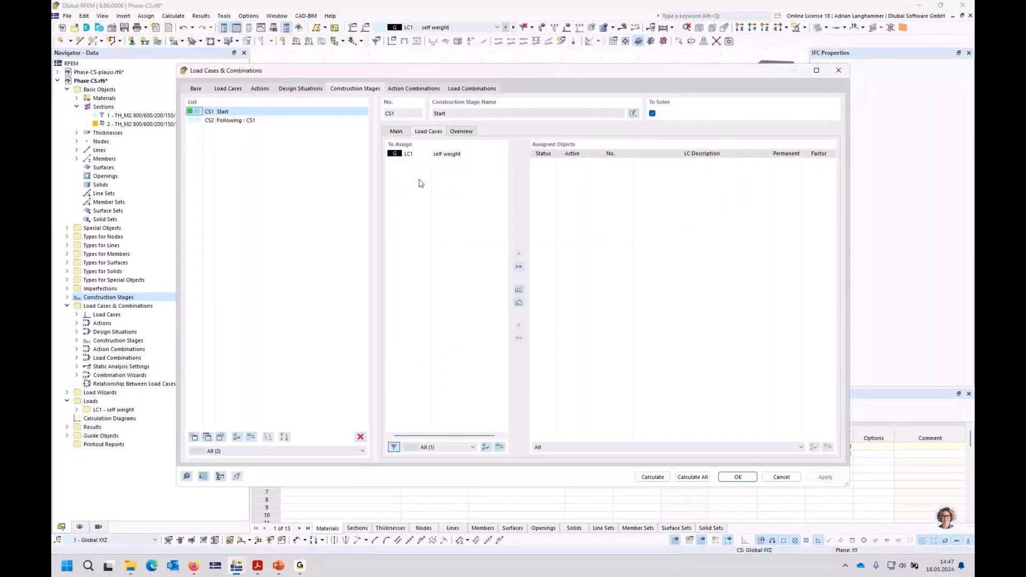
double_click(412, 154)
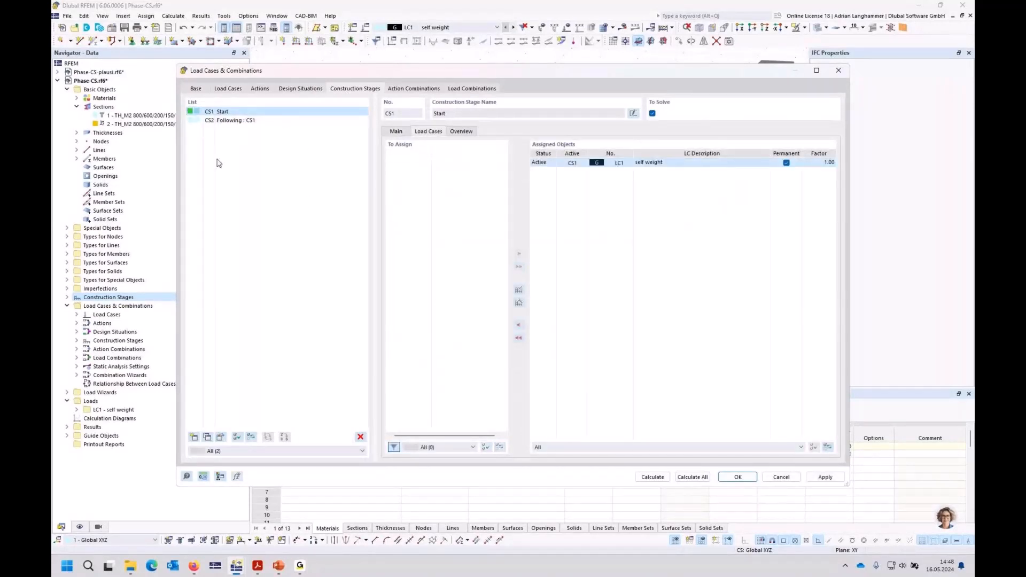
click(738, 477)
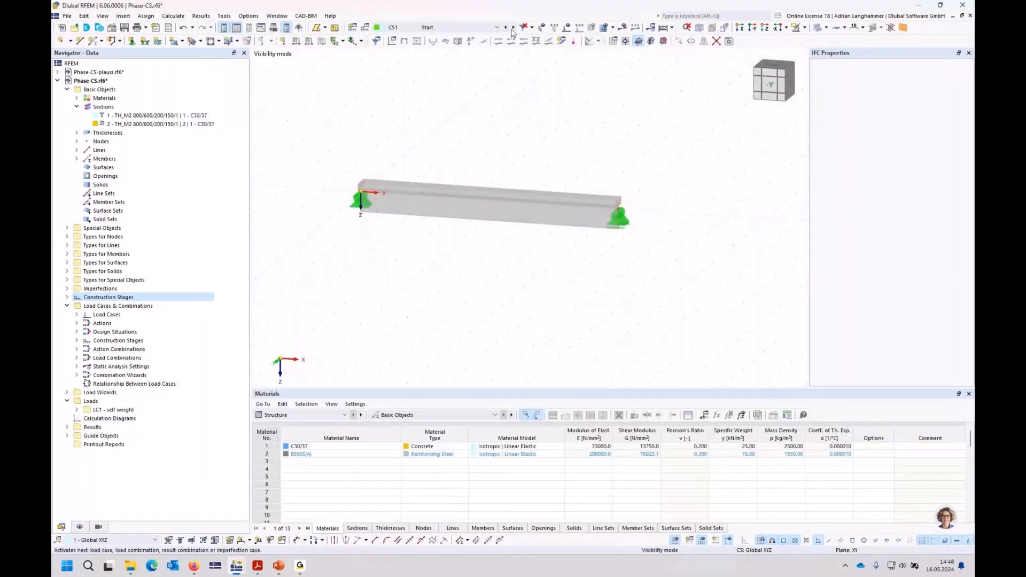
- Calculate and display the construction stage results, comparing the beam's uz displacements in CS2 and CS1
click(622, 27)
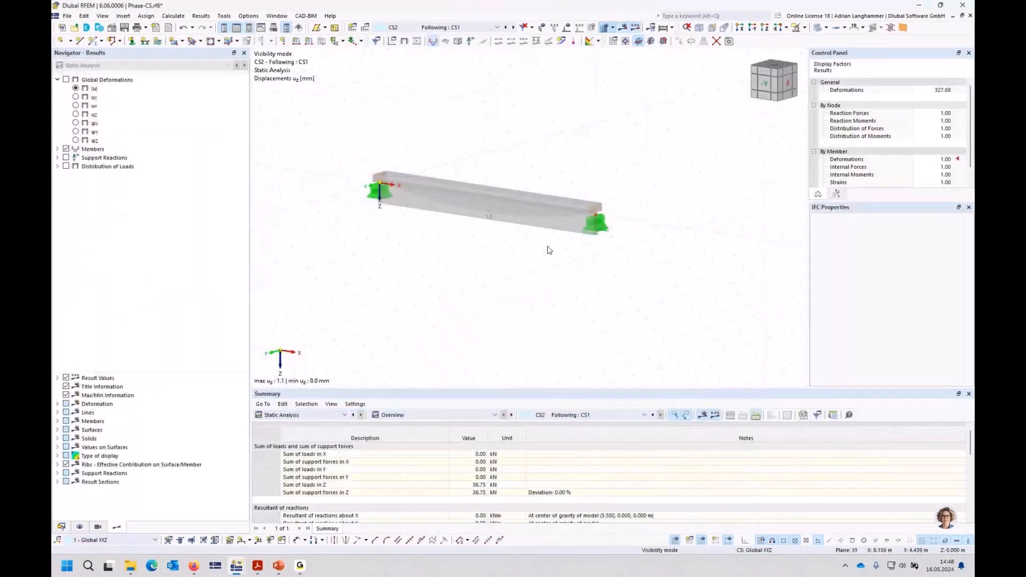
scroll(595, 210, up, 3)
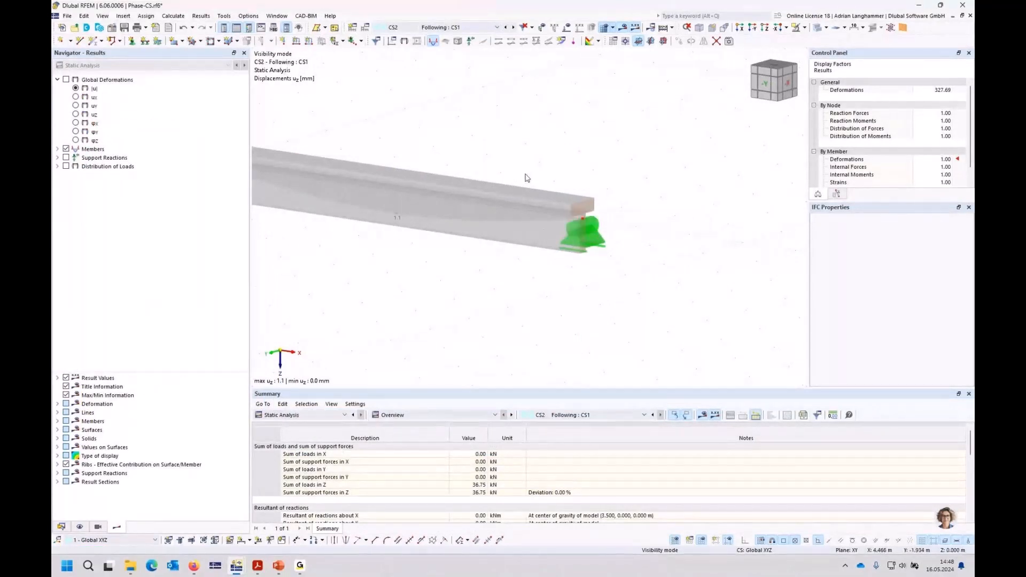
click(505, 27)
middle_drag(490, 108, 561, 135)
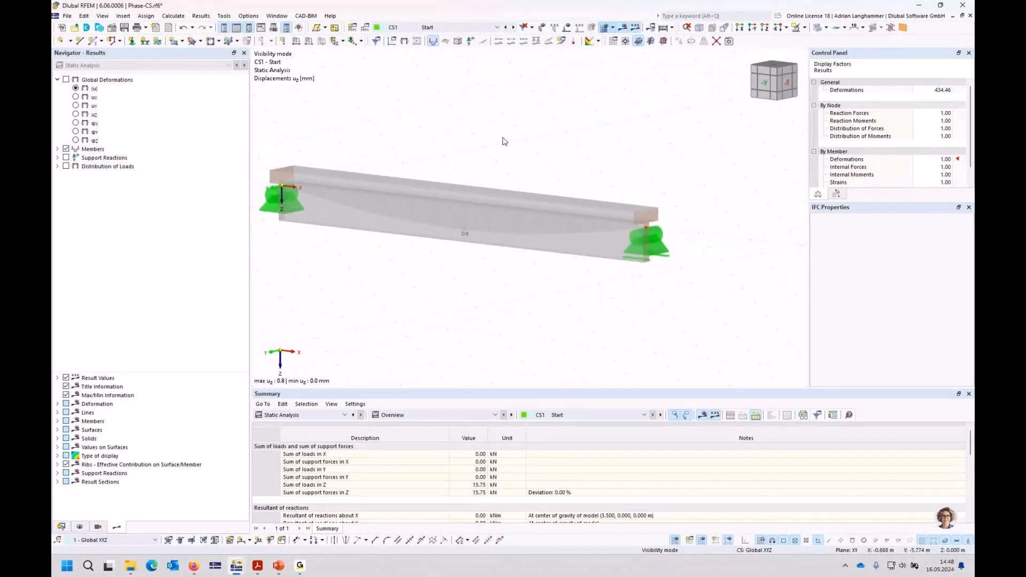
- Display the member bending moments My for construction stage CS1 and examine the diagram along the beam
click(57, 150)
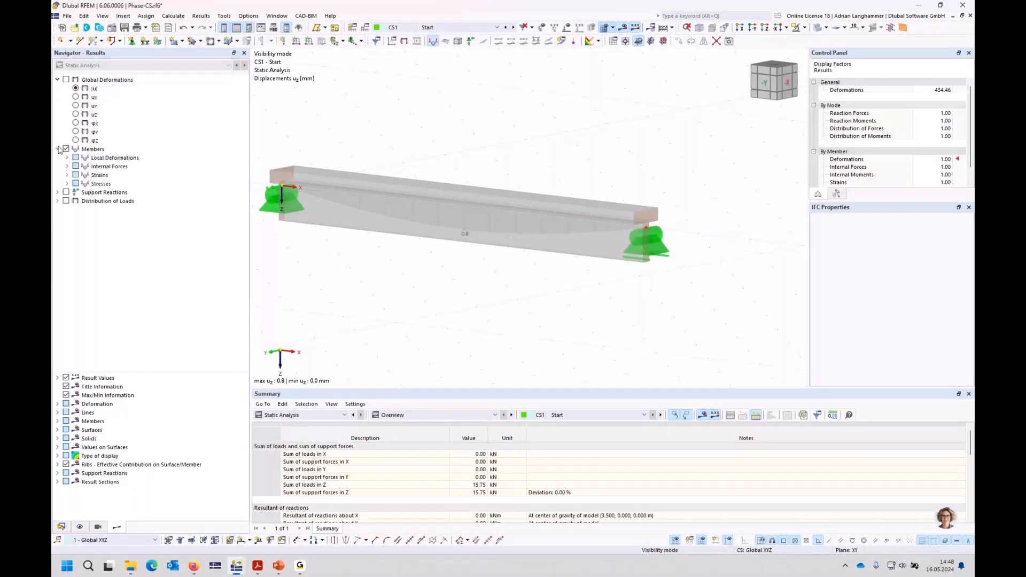
click(67, 166)
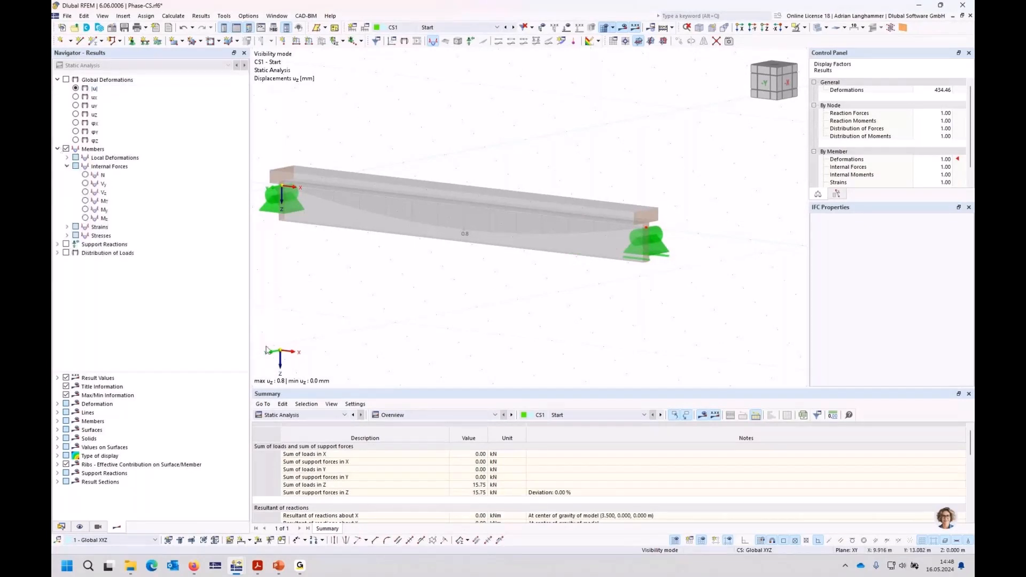
click(85, 210)
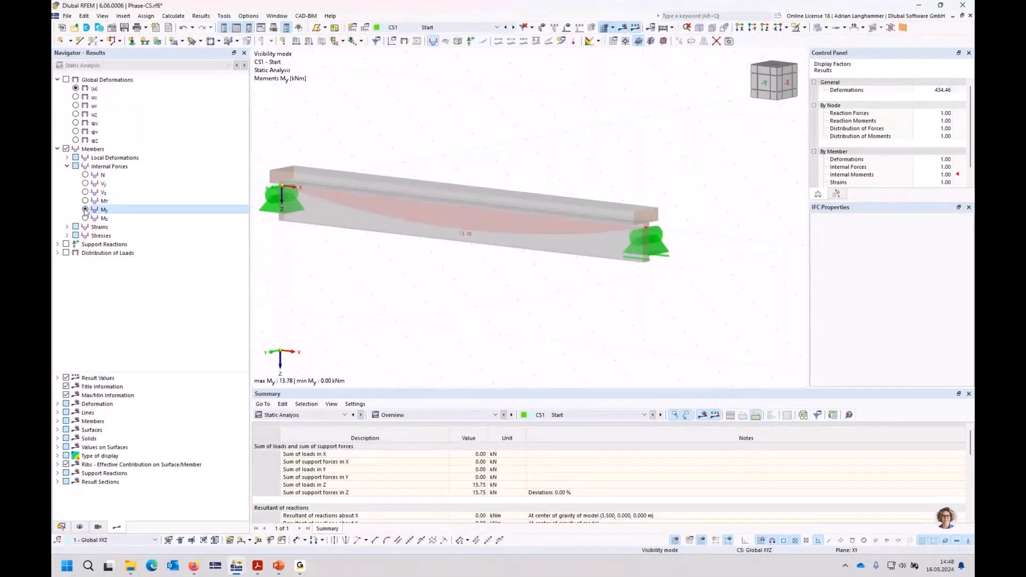
ctrl+middle_drag(492, 275, 496, 281)
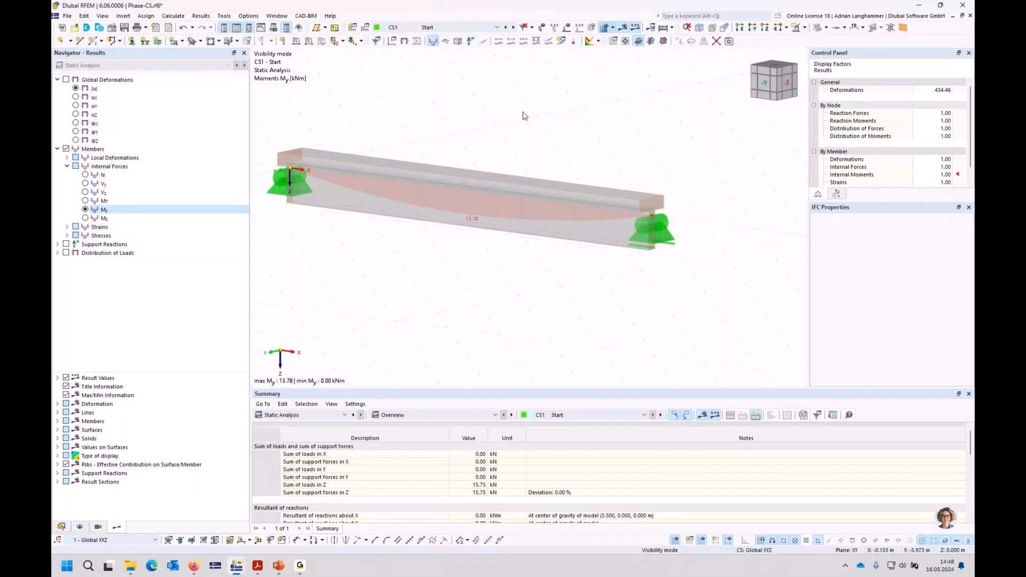
middle_drag(508, 289, 544, 279)
scroll(541, 305, down, 1)
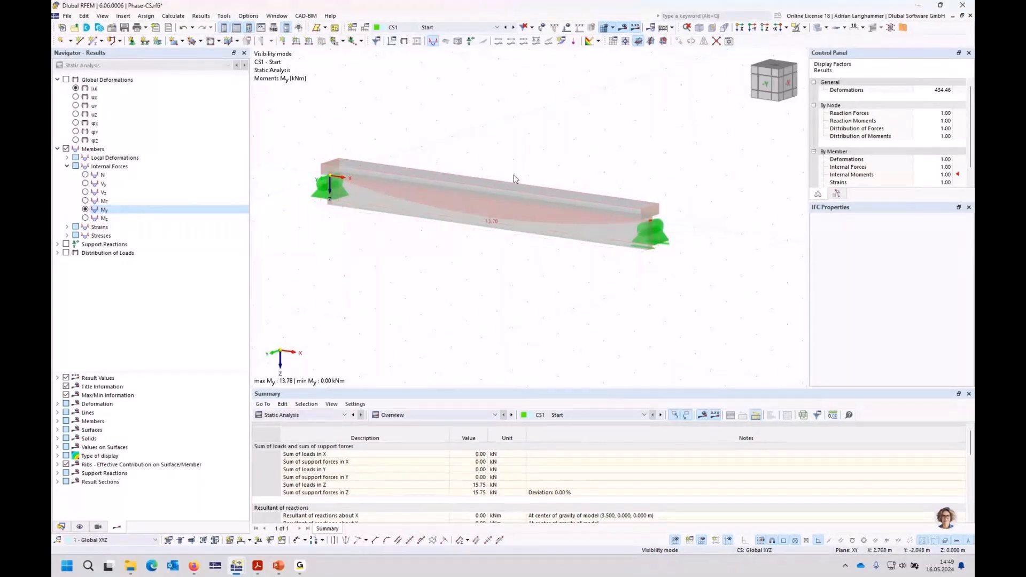
- Tile the Phase-CS-plausi and Phase-CS models vertically side by side, with the whole Phase-CS beam in view
click(962, 16)
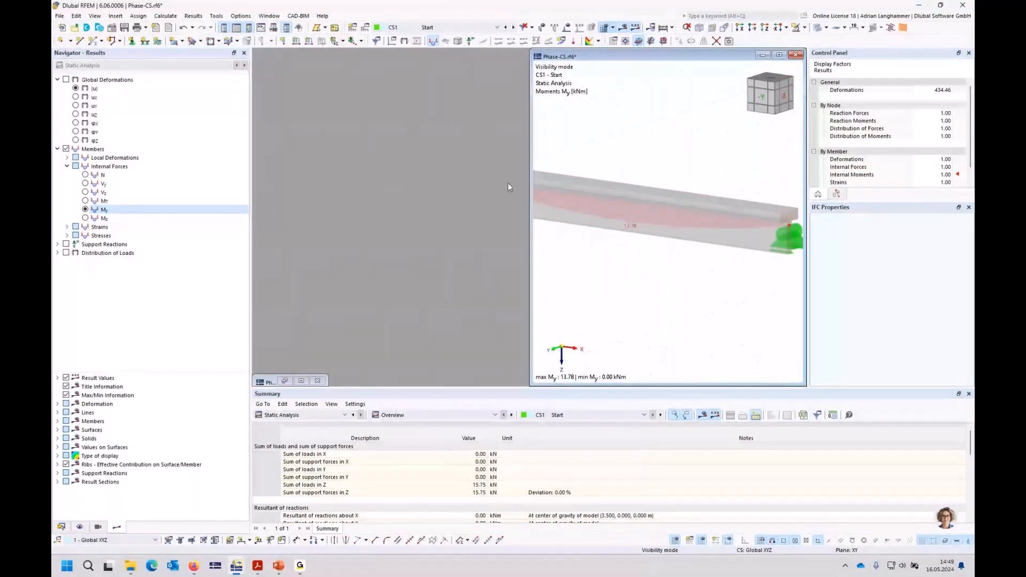
click(301, 381)
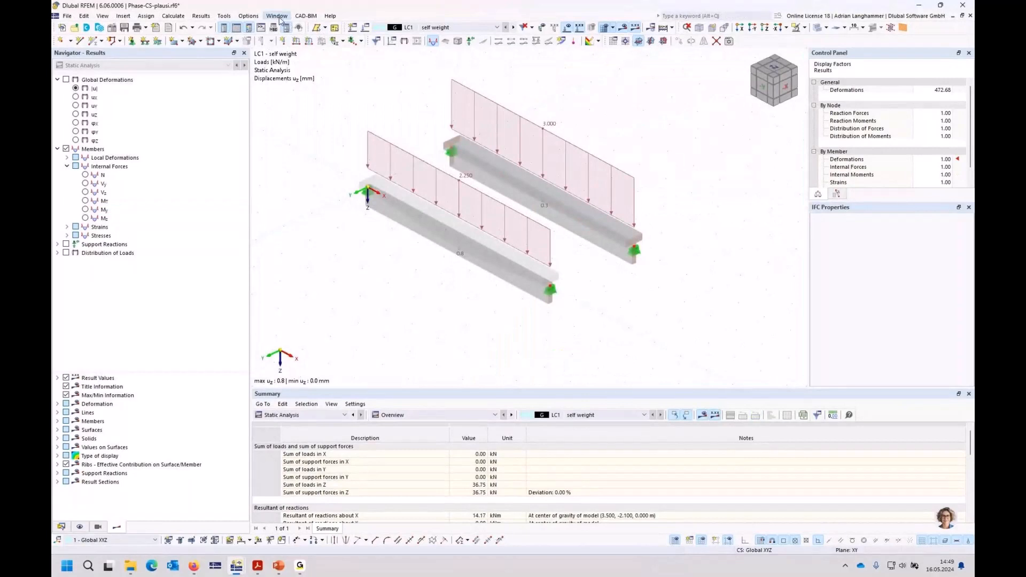
click(280, 19)
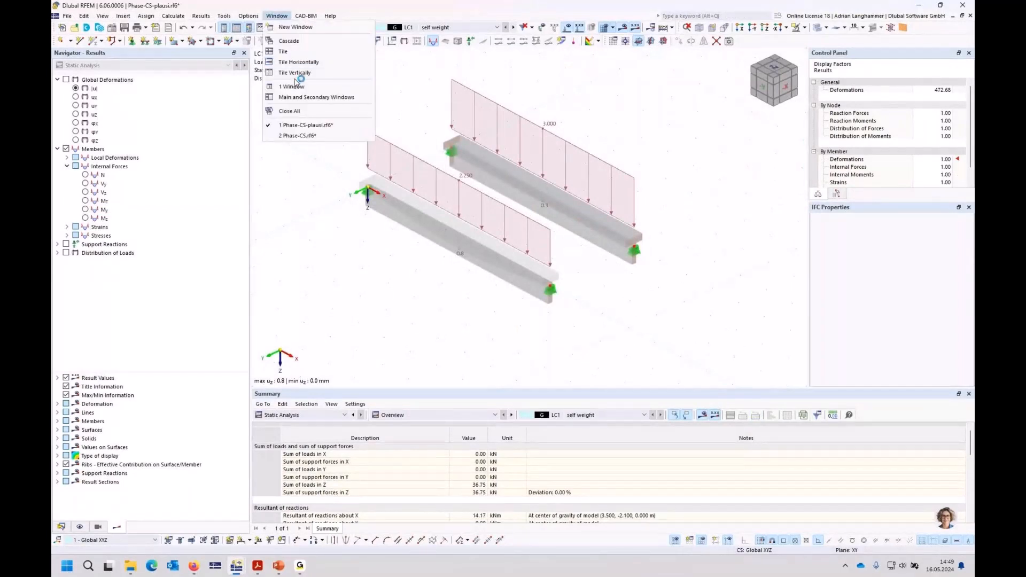
click(295, 73)
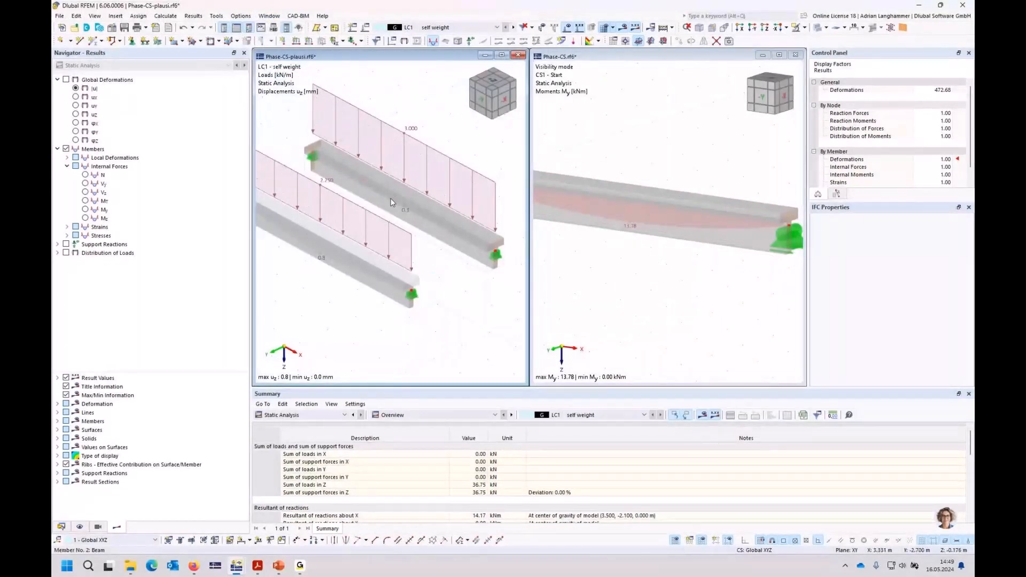
scroll(704, 276, down, 1)
middle_drag(706, 276, 698, 270)
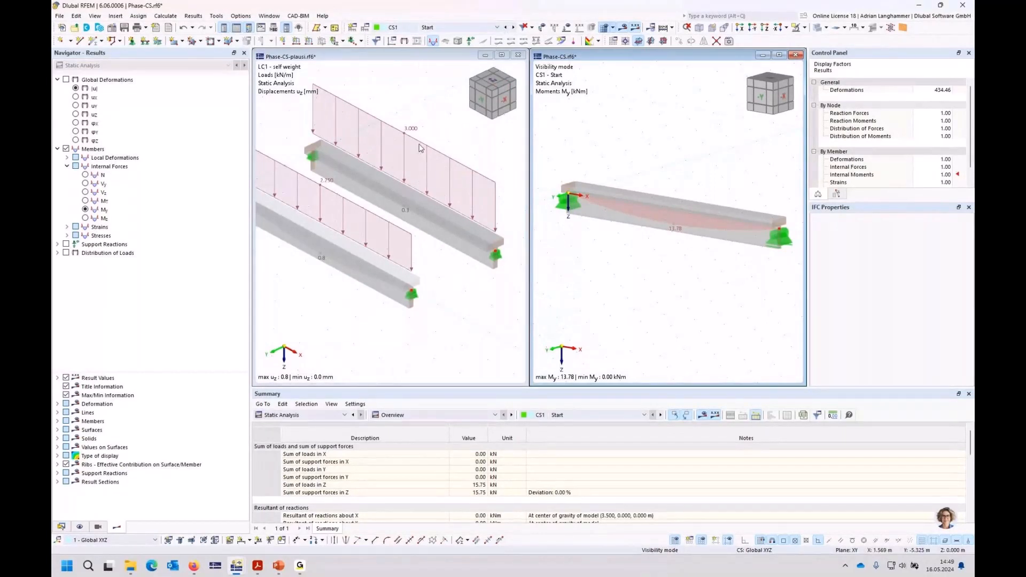
- With Phase-CS at stage CS1 Start, display the member moments My for LC1 self weight in Phase-CS-plausi and compare both models
middle_drag(443, 284, 413, 265)
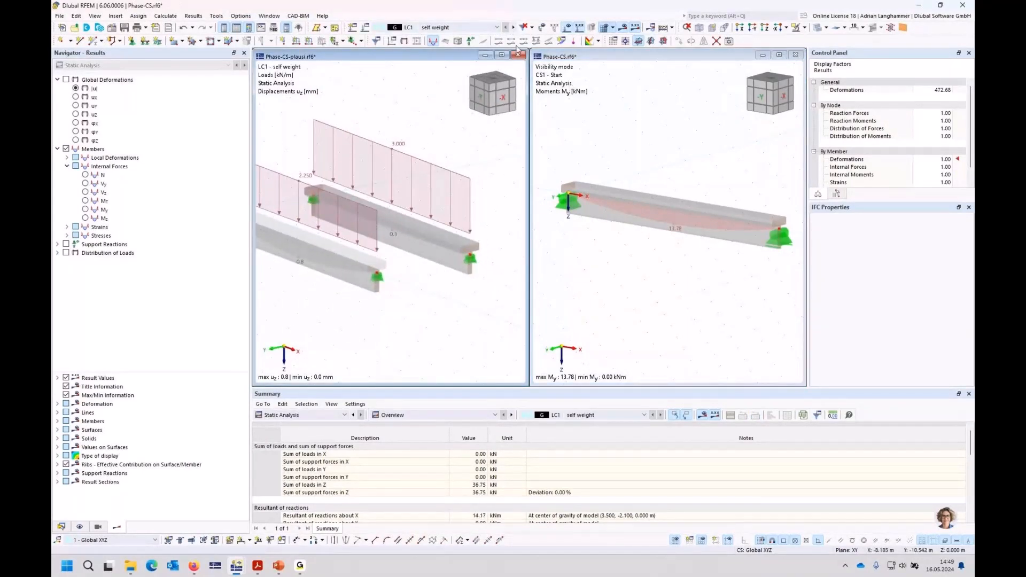
click(540, 56)
click(497, 28)
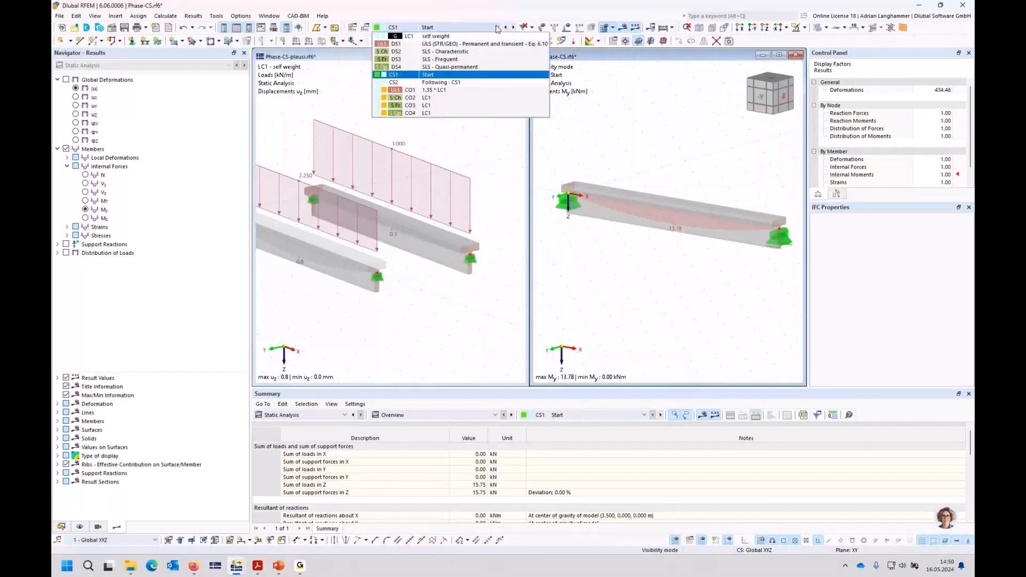
click(481, 74)
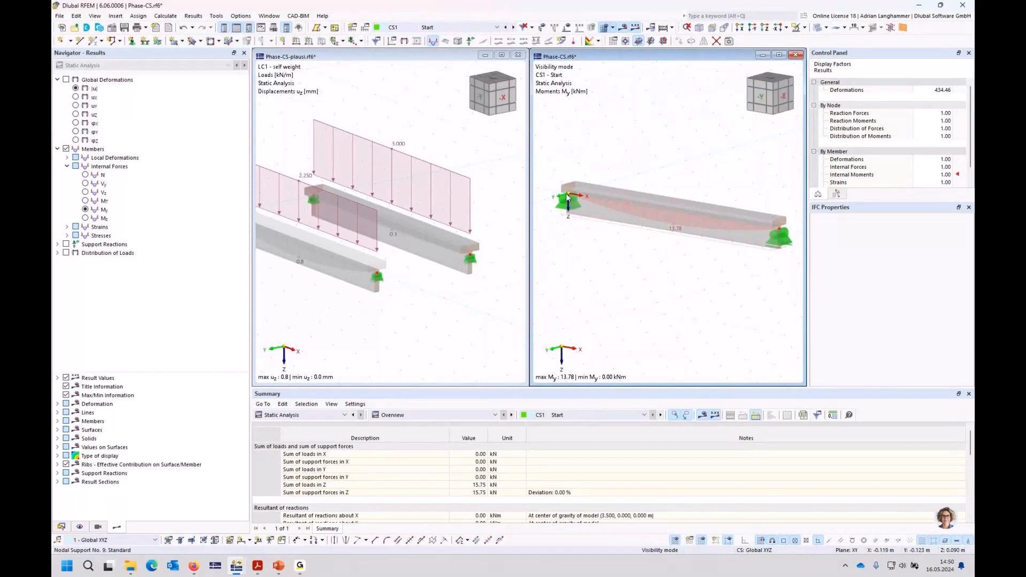
middle_drag(625, 252, 634, 245)
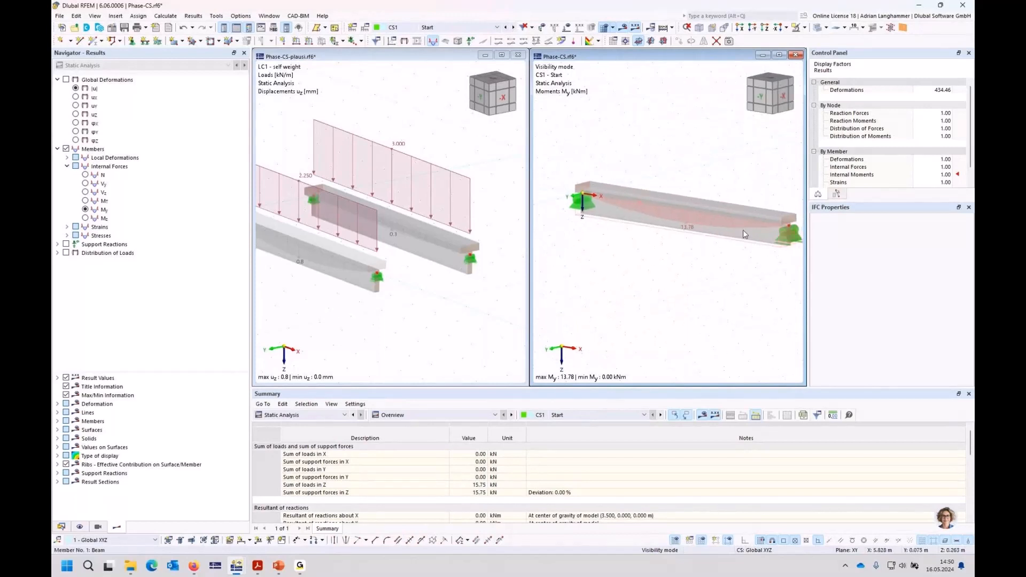
middle_drag(408, 262, 419, 251)
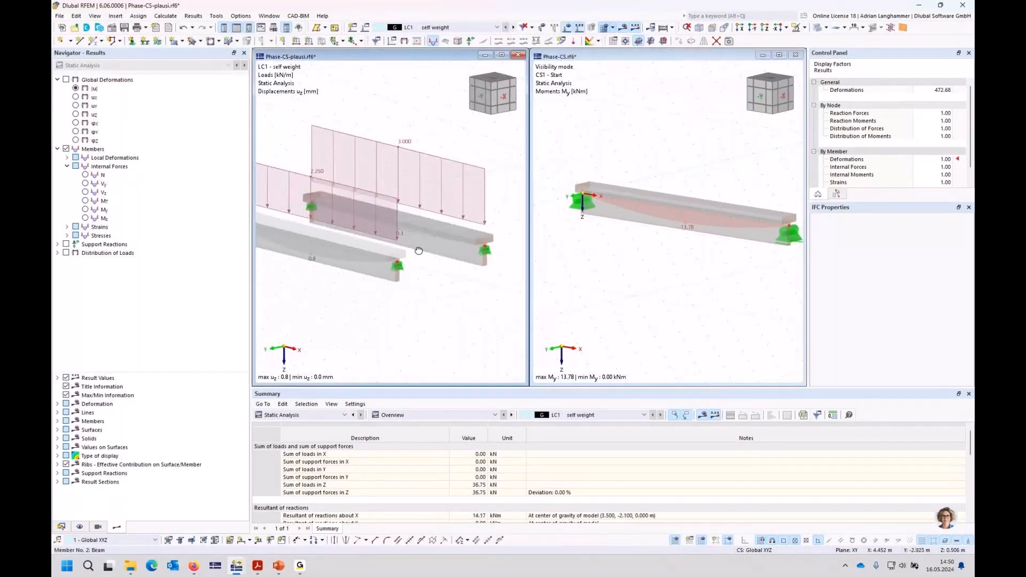
middle_drag(327, 283, 461, 257)
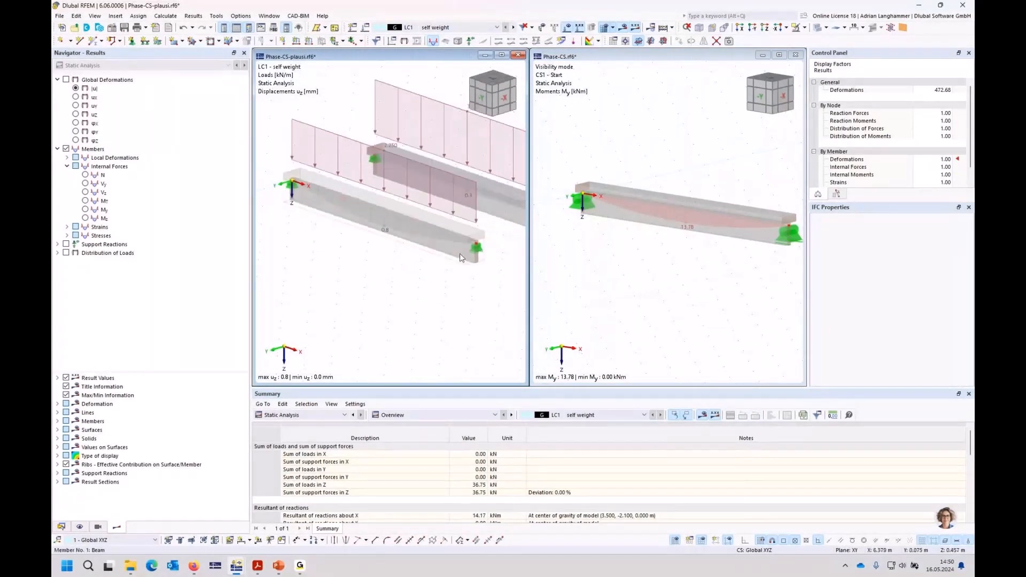
click(85, 210)
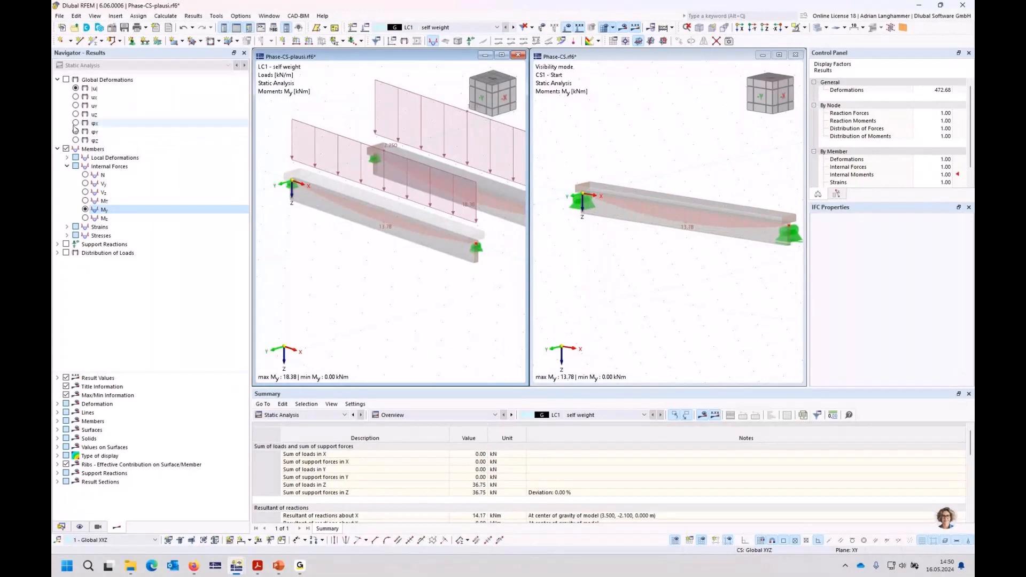
- Display the global deformations |u| in both models to compare LC1 self weight in Phase-CS-plausi with stage CS1 in Phase-CS
click(67, 79)
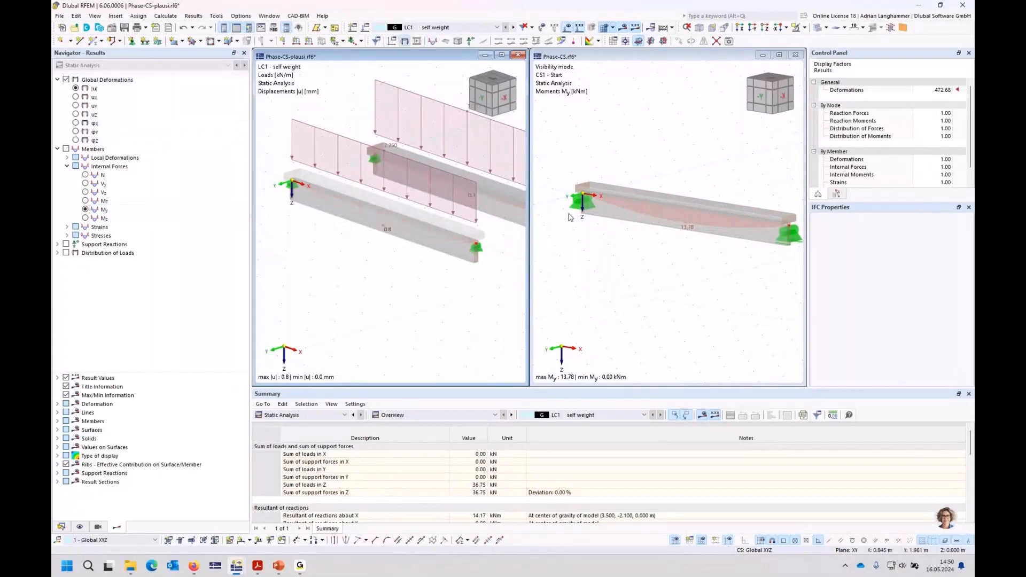
click(599, 212)
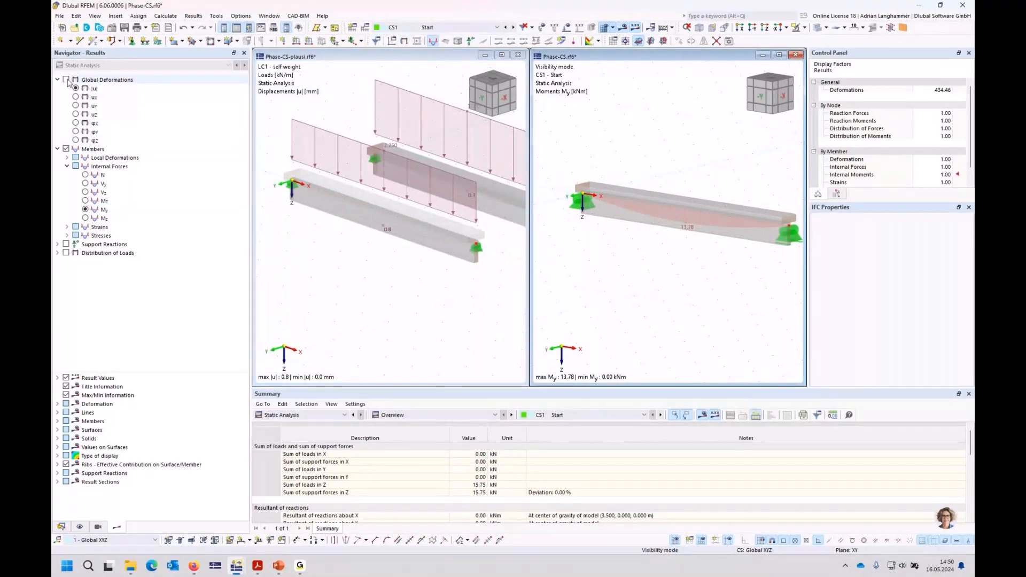
click(66, 79)
middle_drag(451, 309, 357, 335)
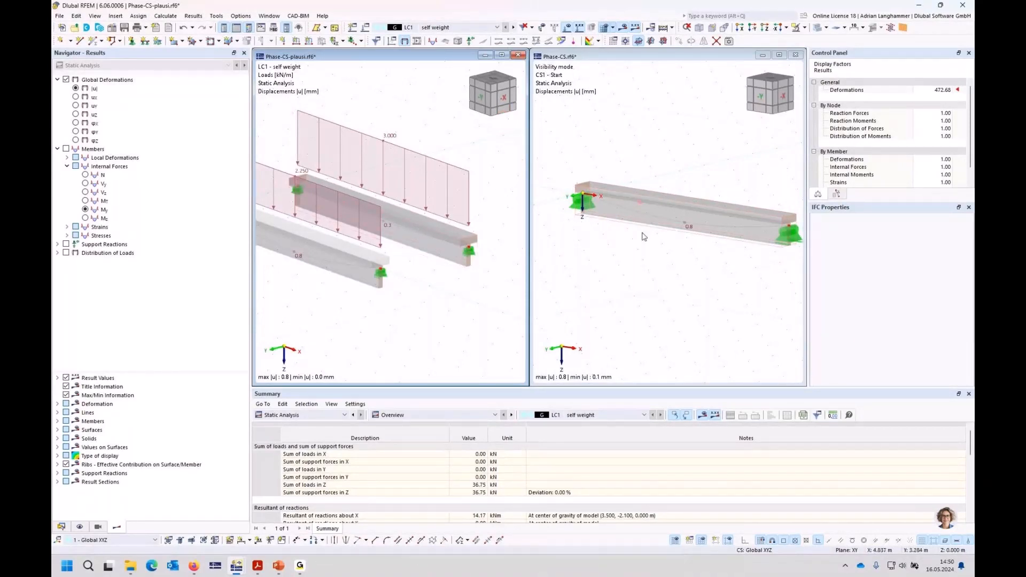
- Display the member moments My for stage CS2 in Phase-CS and for LC1 on both beams in Phase-CS-plausi, comparing them
click(656, 260)
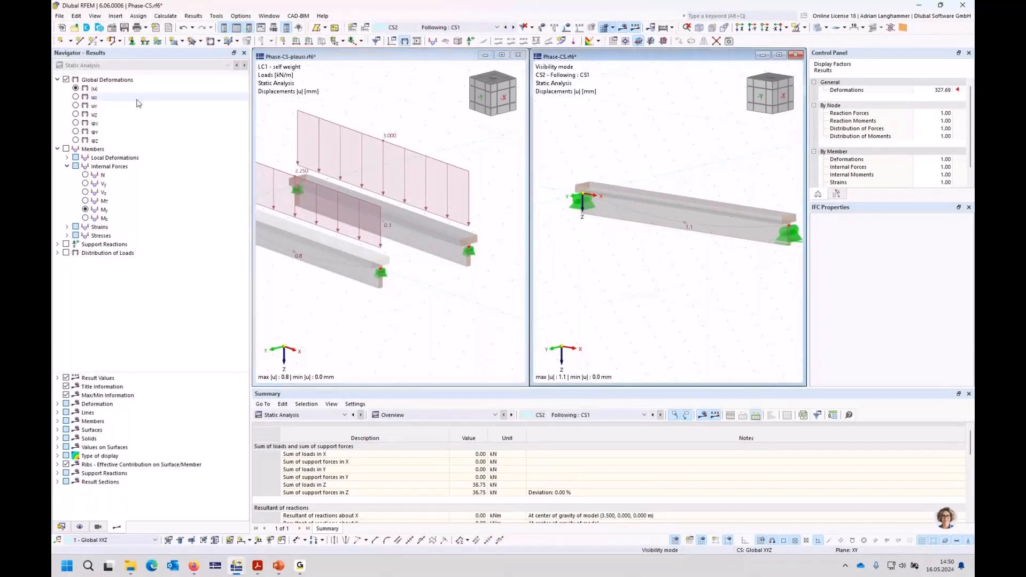
click(86, 210)
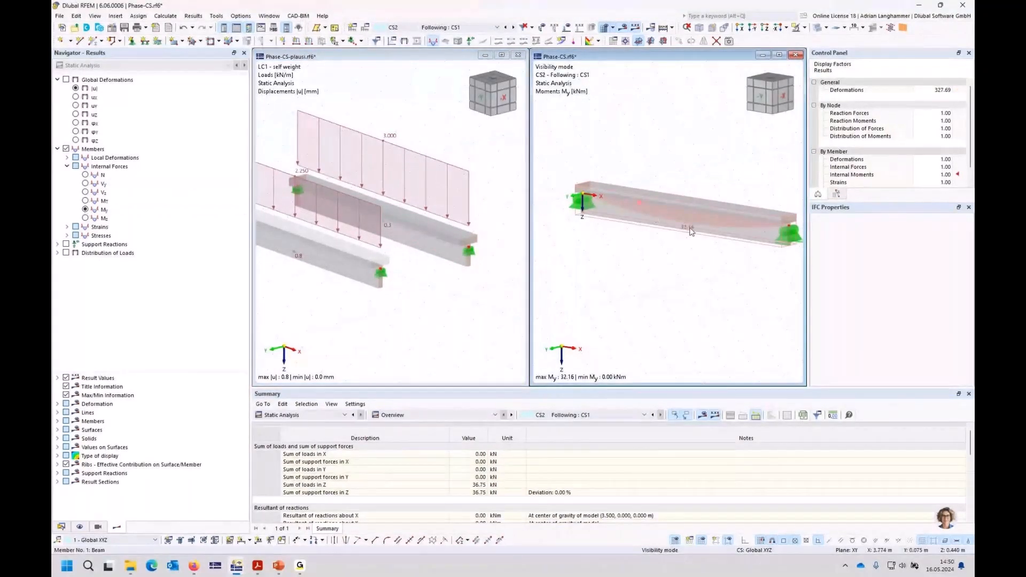
middle_drag(411, 274, 394, 277)
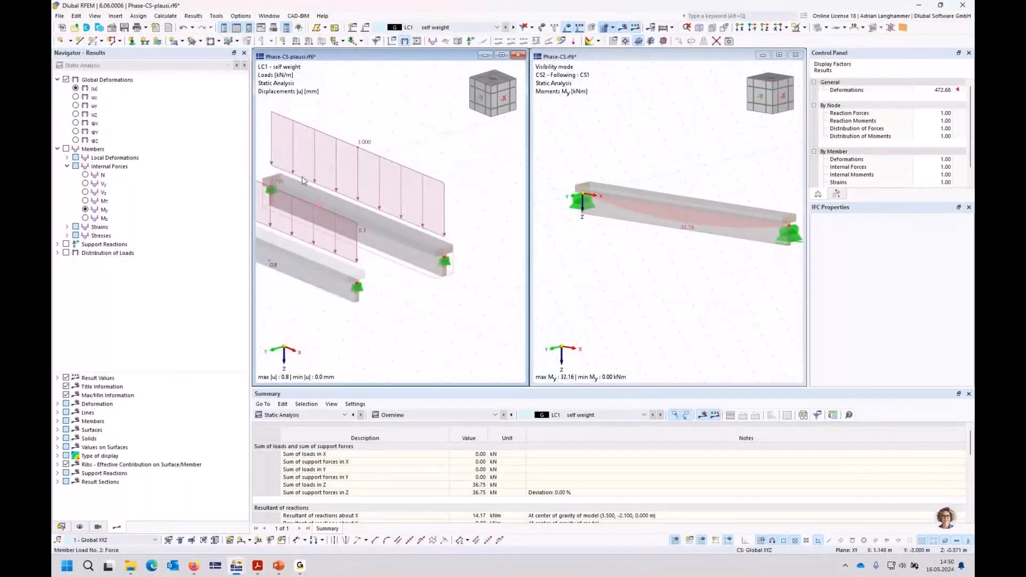
ctrl+middle_drag(302, 177, 315, 180)
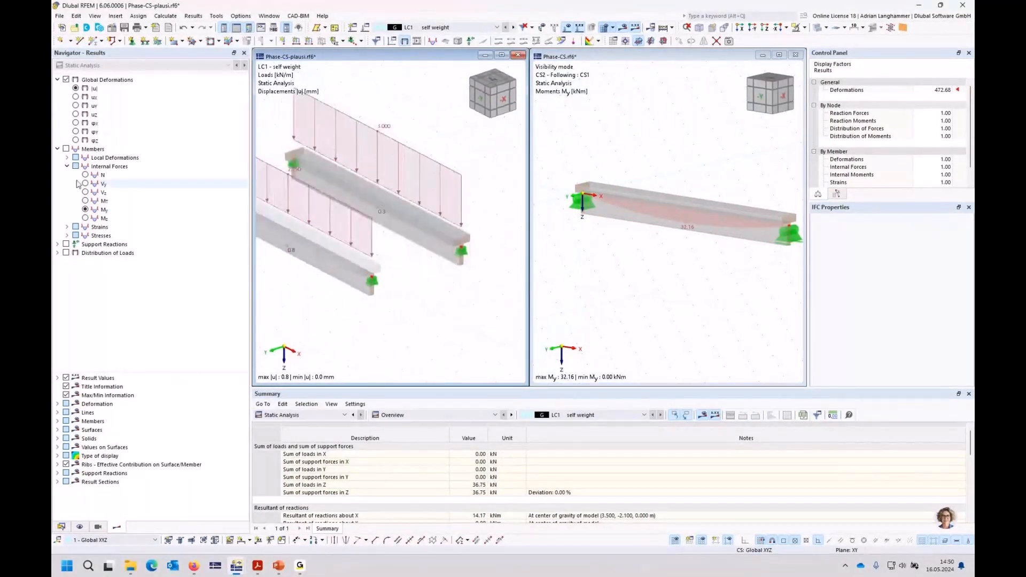
click(85, 210)
ctrl+middle_drag(416, 290, 393, 232)
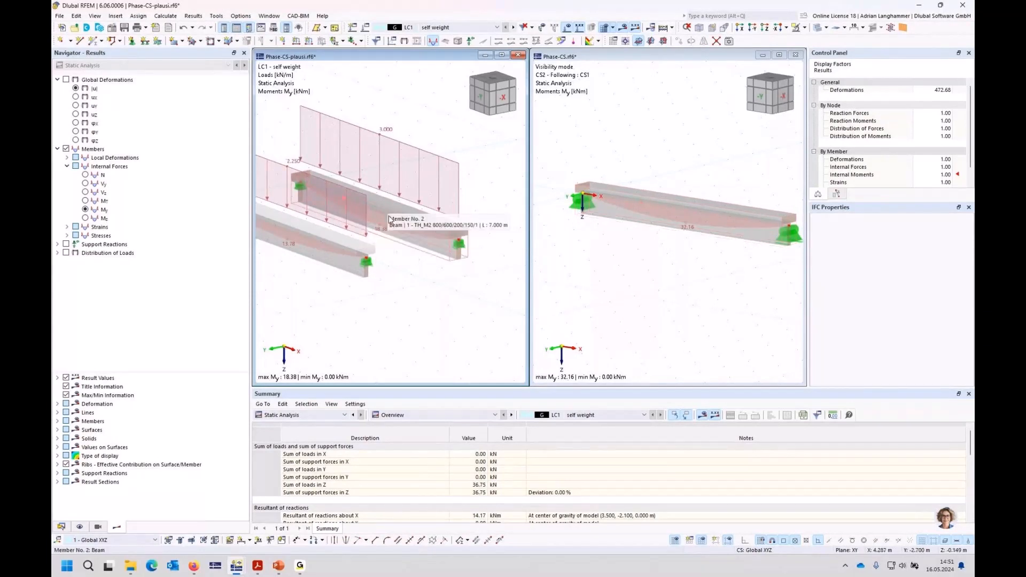
middle_drag(374, 223, 368, 230)
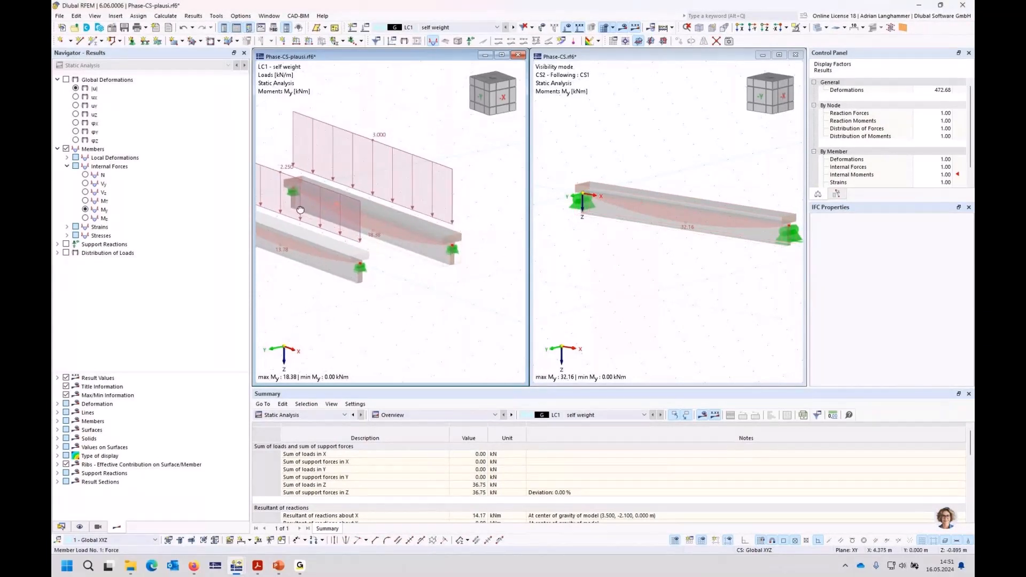
scroll(309, 217, up, 1)
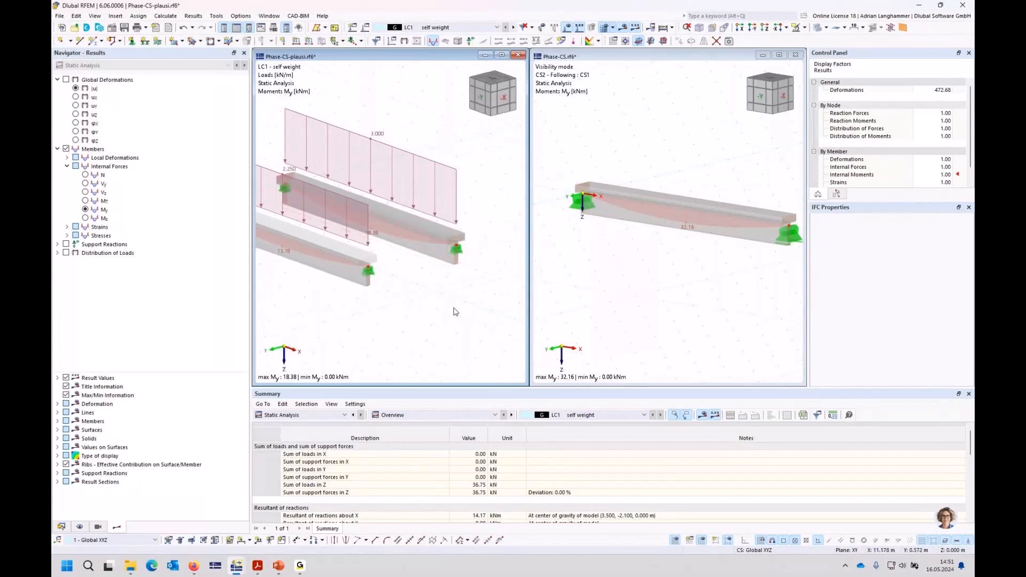
- Display the global deformations |u| in both models and compare stage CS2 in Phase-CS with the two Phase-CS-plausi beams
click(67, 80)
click(632, 277)
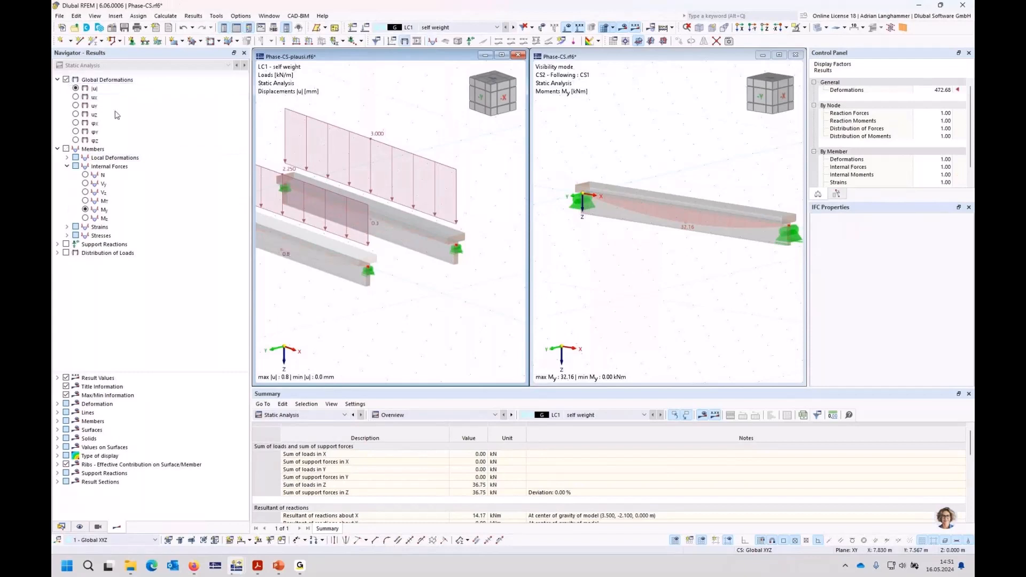
click(67, 81)
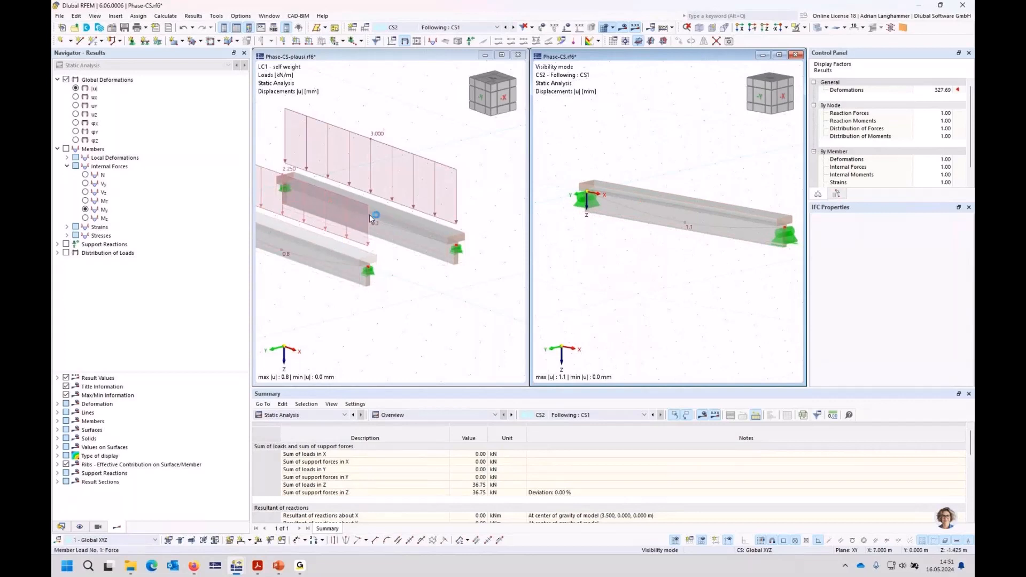
mouse_move(370, 218)
click(393, 257)
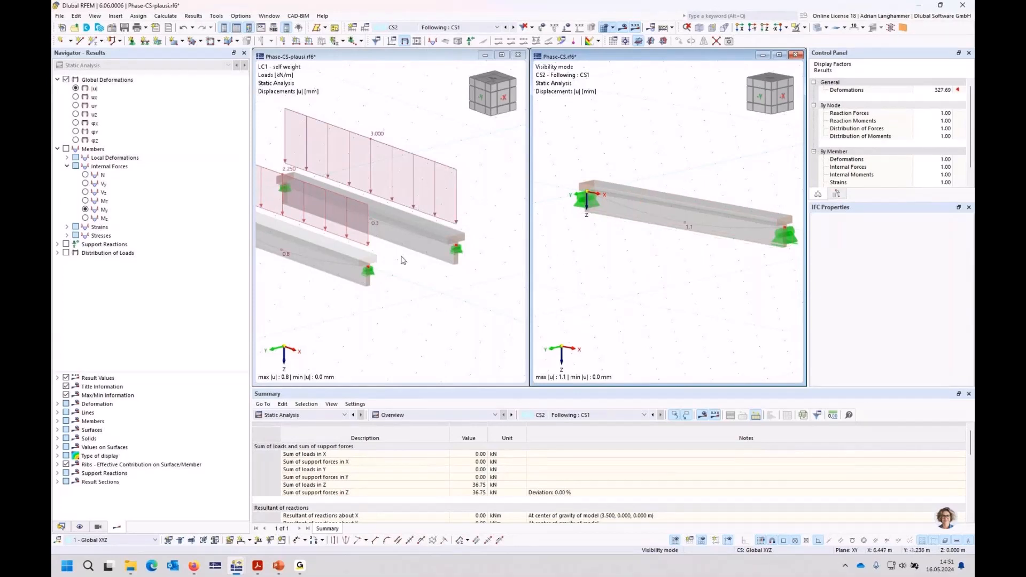
ctrl+middle_drag(404, 260, 412, 282)
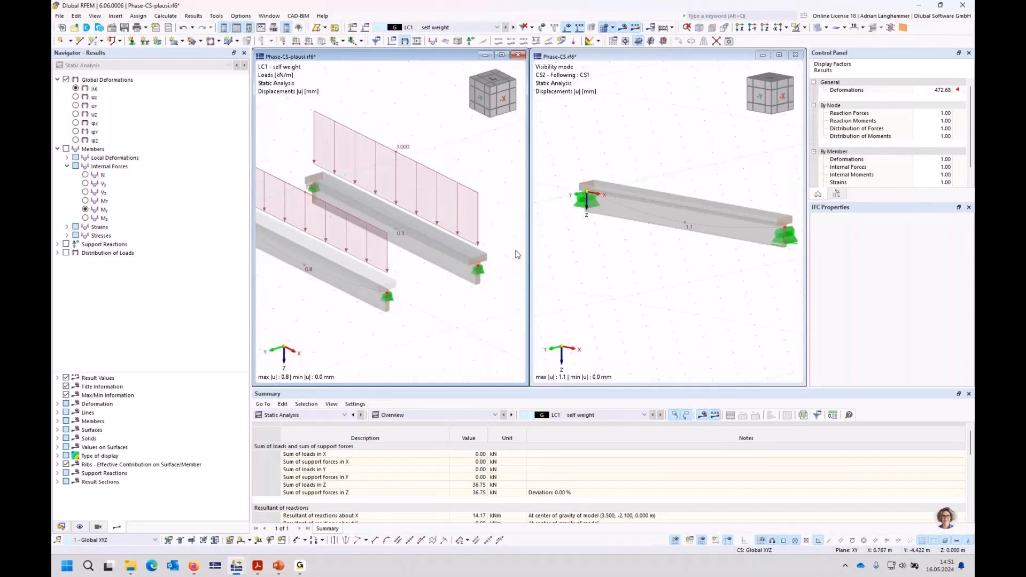
click(658, 259)
middle_drag(658, 259, 650, 257)
scroll(650, 257, down, 1)
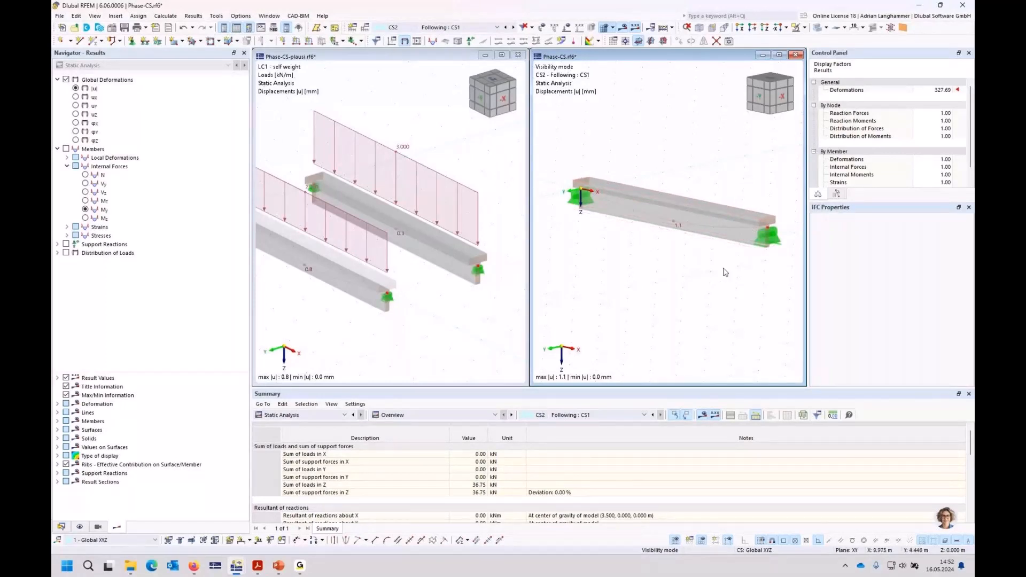
middle_drag(717, 269, 696, 276)
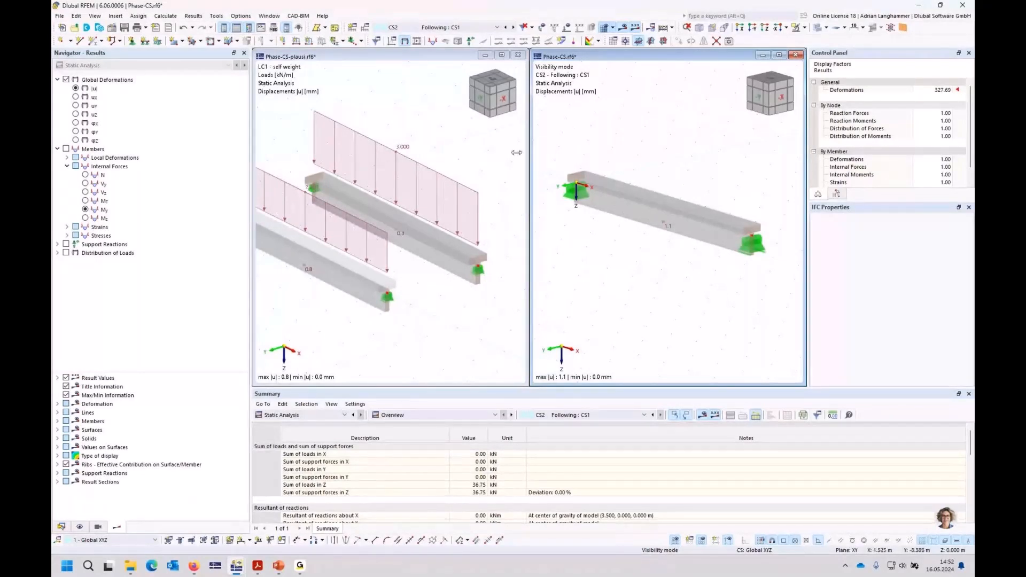
middle_drag(447, 141, 442, 130)
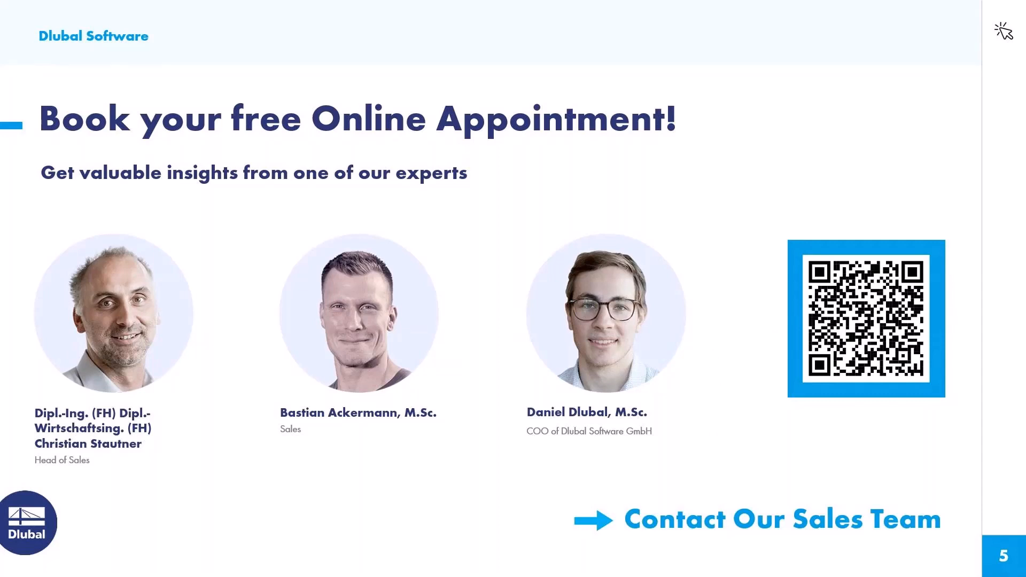
- Switch to the Dlubal website in the browser and open the Webinars page from the events under News & Events
key(alt+Tab)
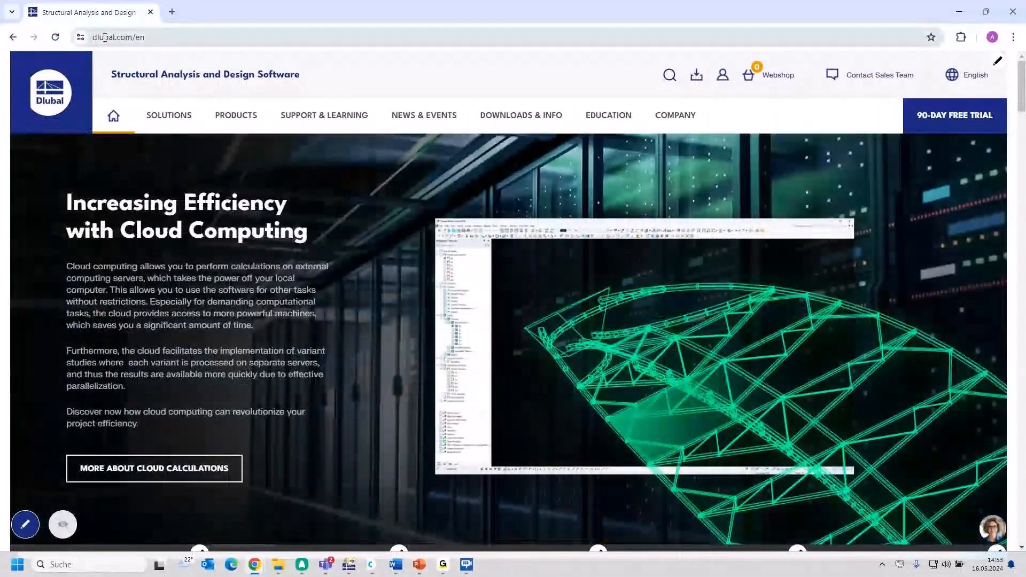
mouse_move(428, 118)
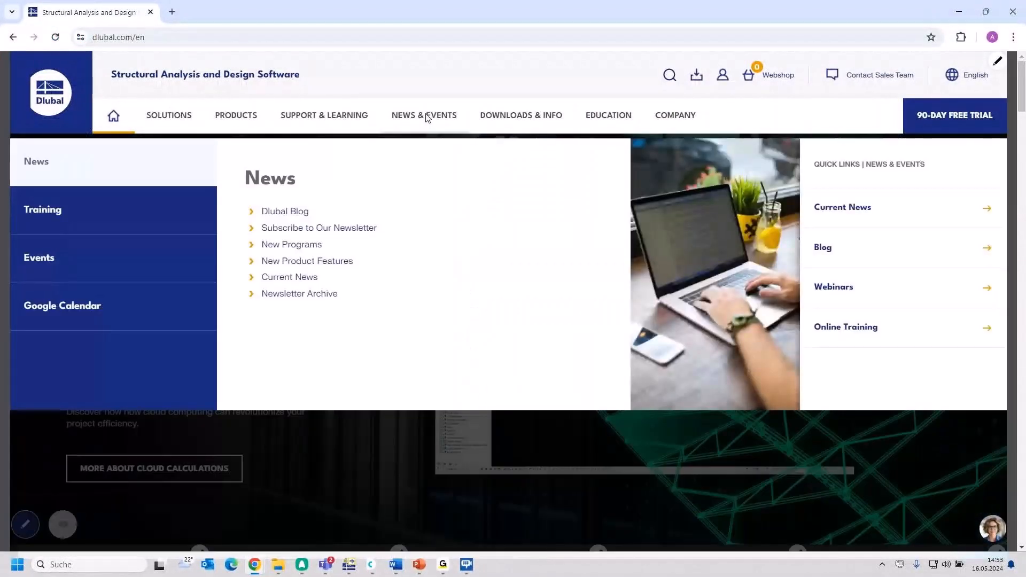
mouse_move(121, 260)
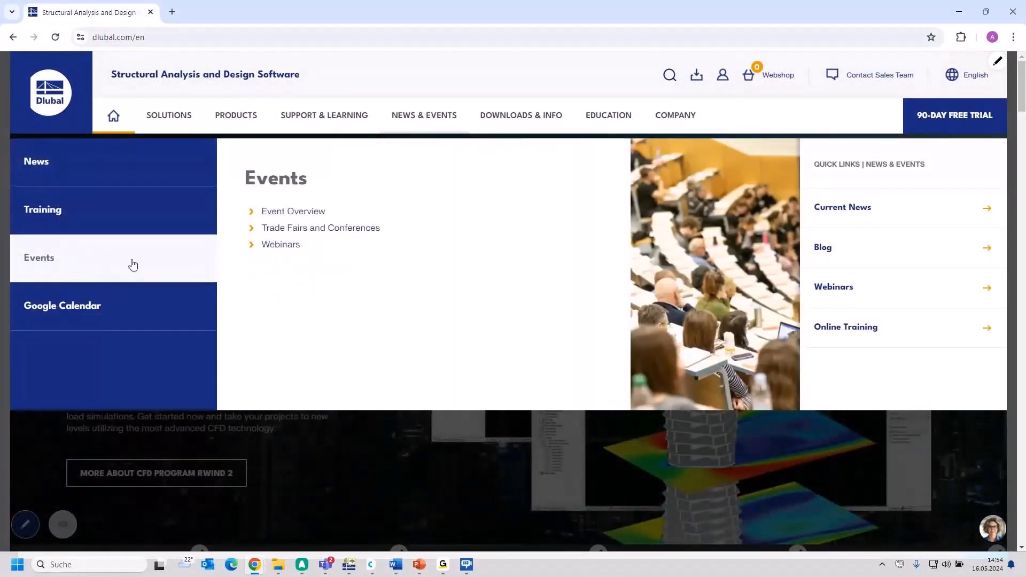
click(280, 245)
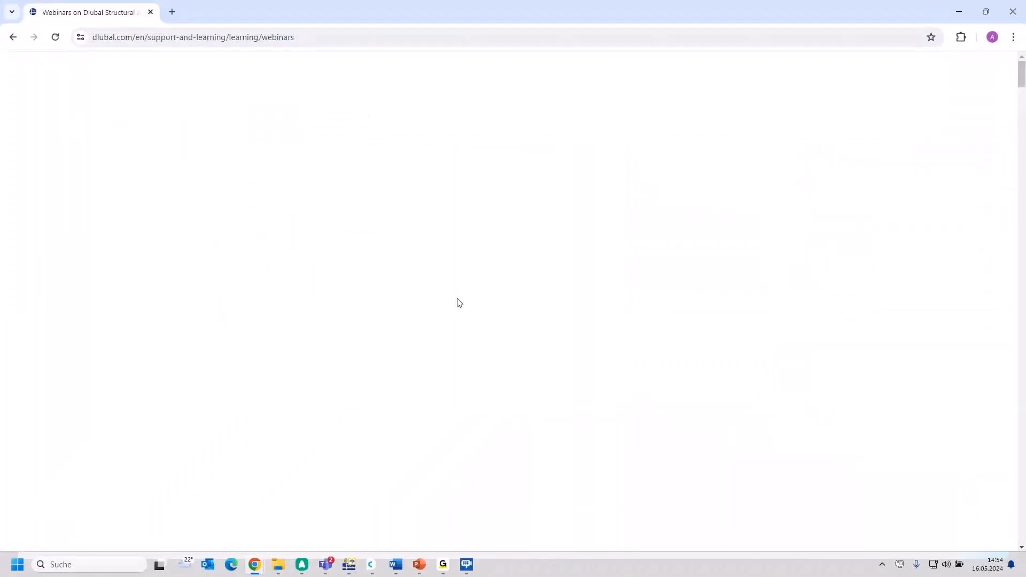
- Look through the upcoming webinars, checking their topics, dates, times and languages
scroll(667, 318, down, 2)
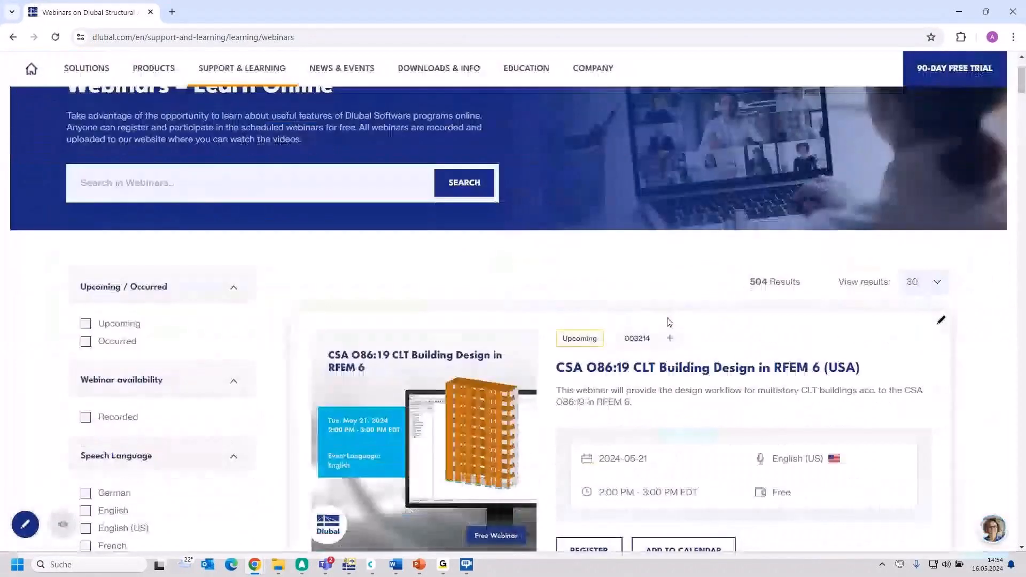
scroll(668, 321, down, 3)
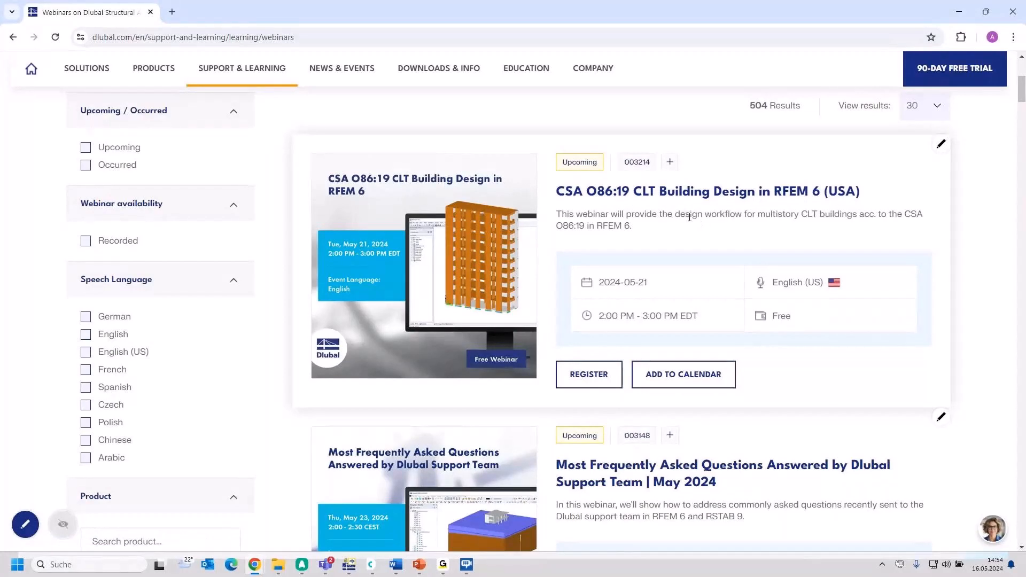
scroll(736, 246, down, 2)
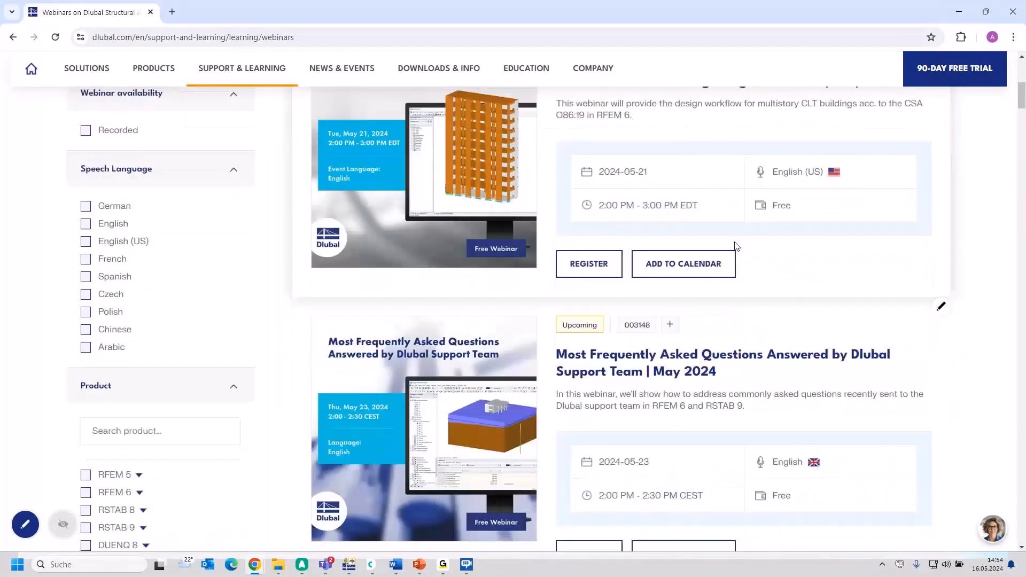
scroll(736, 246, up, 1)
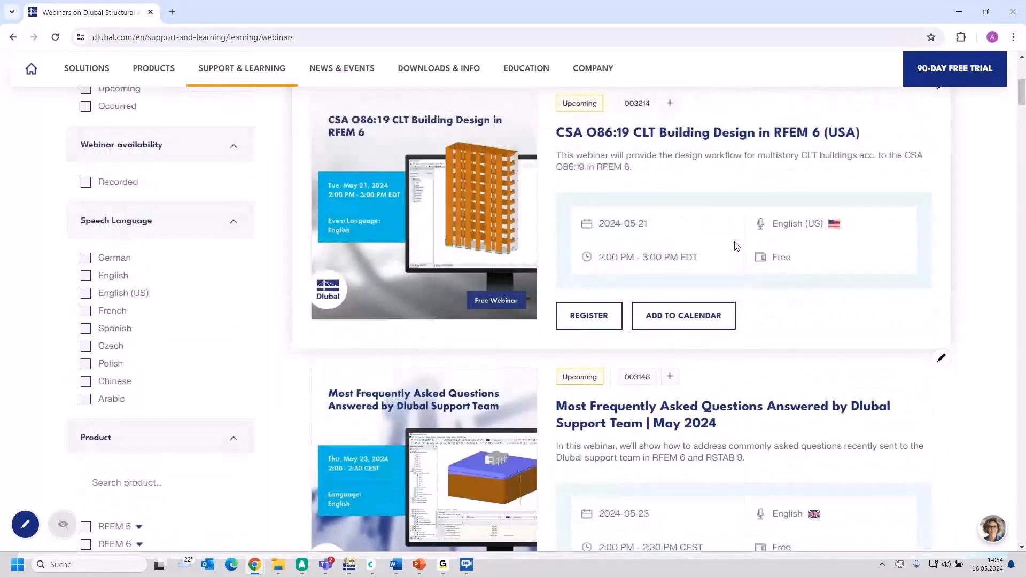
scroll(737, 246, down, 1)
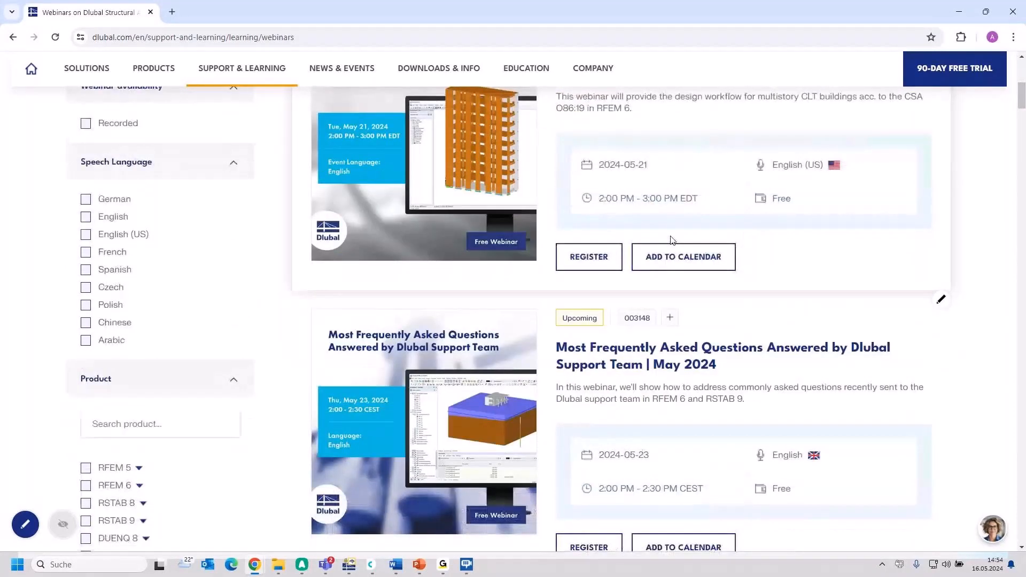
scroll(679, 278, down, 2)
scroll(689, 321, up, 2)
scroll(722, 396, down, 2)
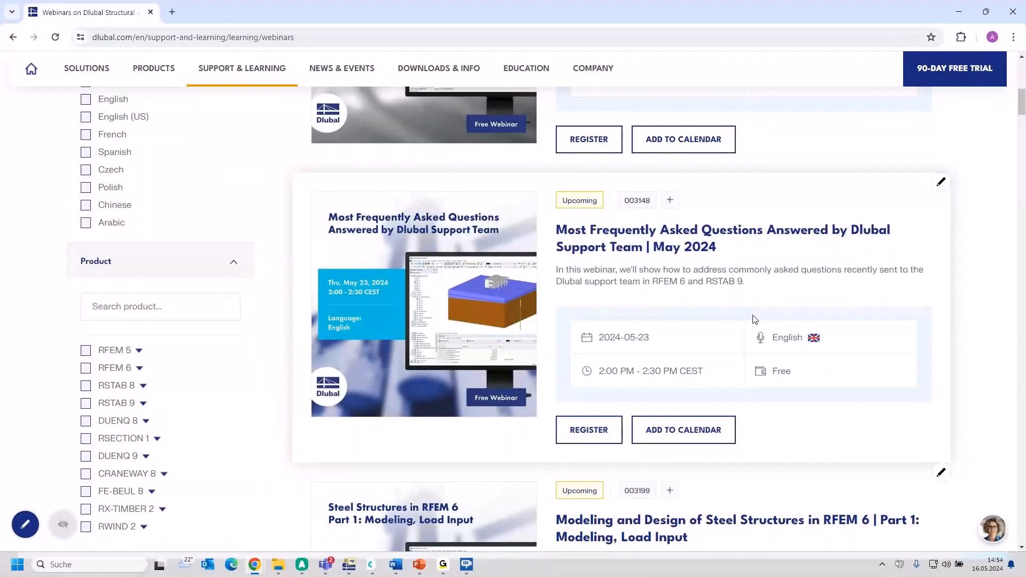
scroll(697, 315, down, 5)
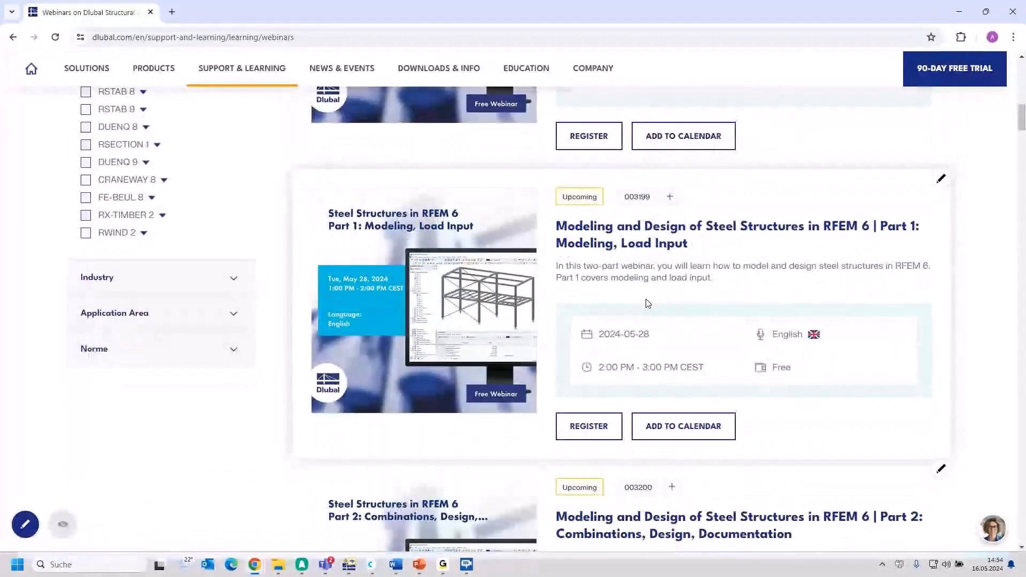
- Review the two-part steel structures webinars and open the page of the occurred webinar "Consideration of Construction Stages in RFEM 6"
scroll(646, 299, down, 1)
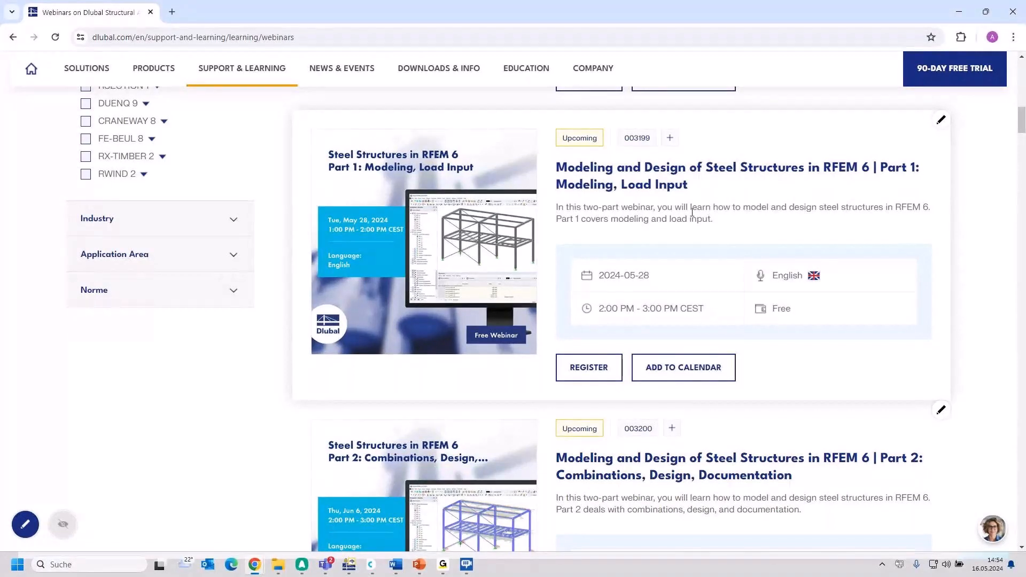
scroll(692, 212, down, 1)
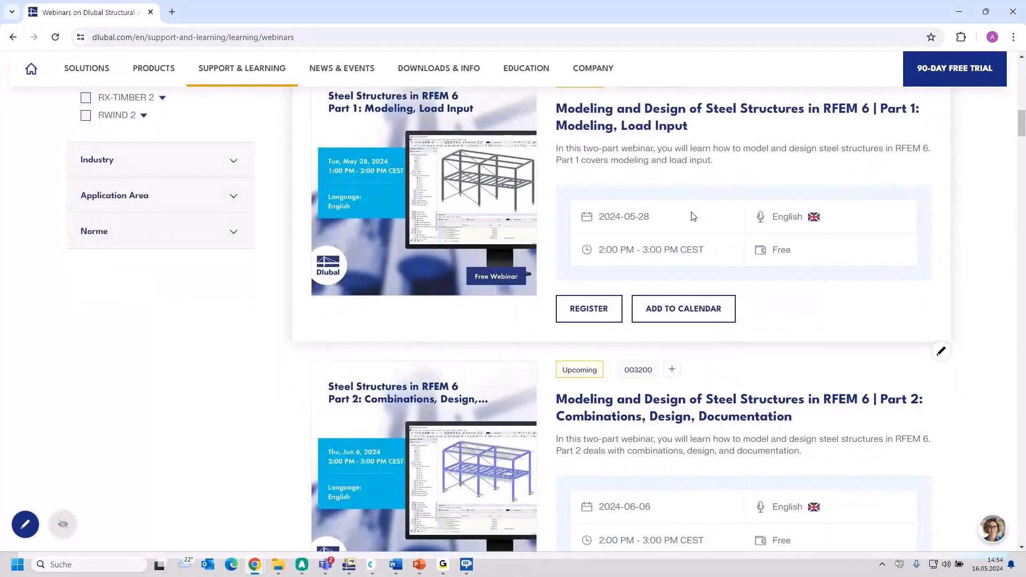
scroll(692, 217, down, 1)
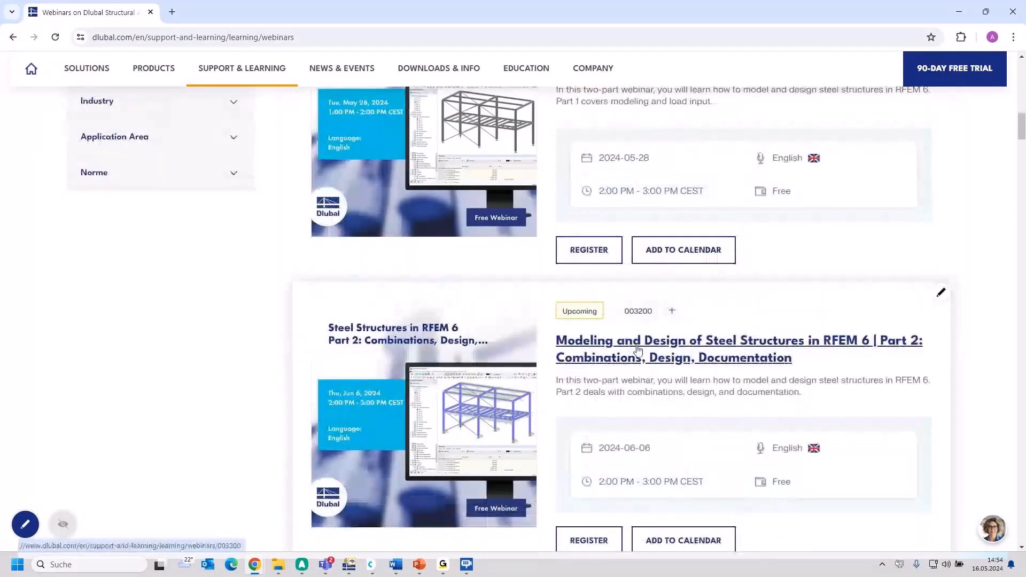
scroll(637, 348, up, 1)
scroll(679, 321, down, 2)
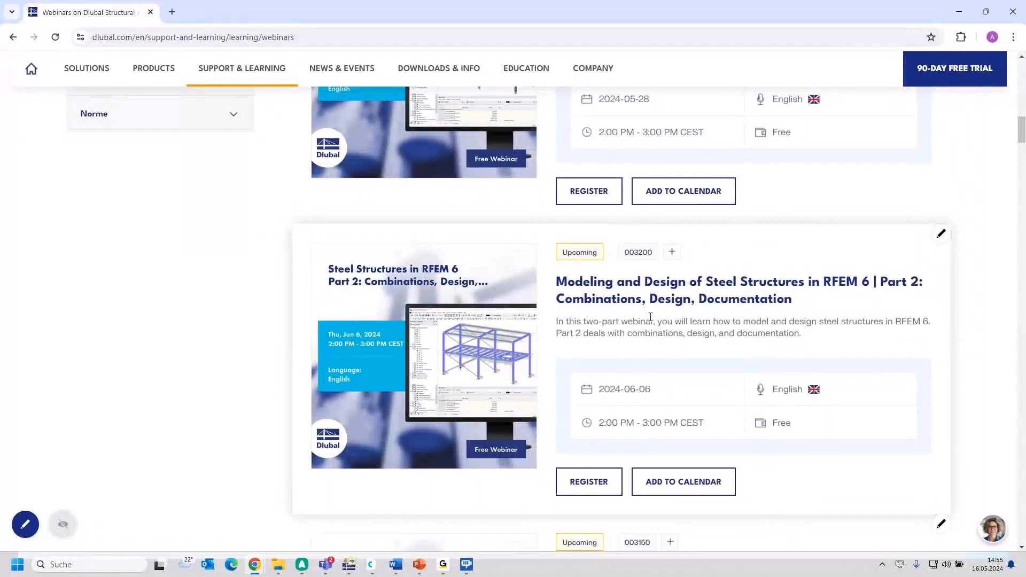
scroll(651, 317, down, 2)
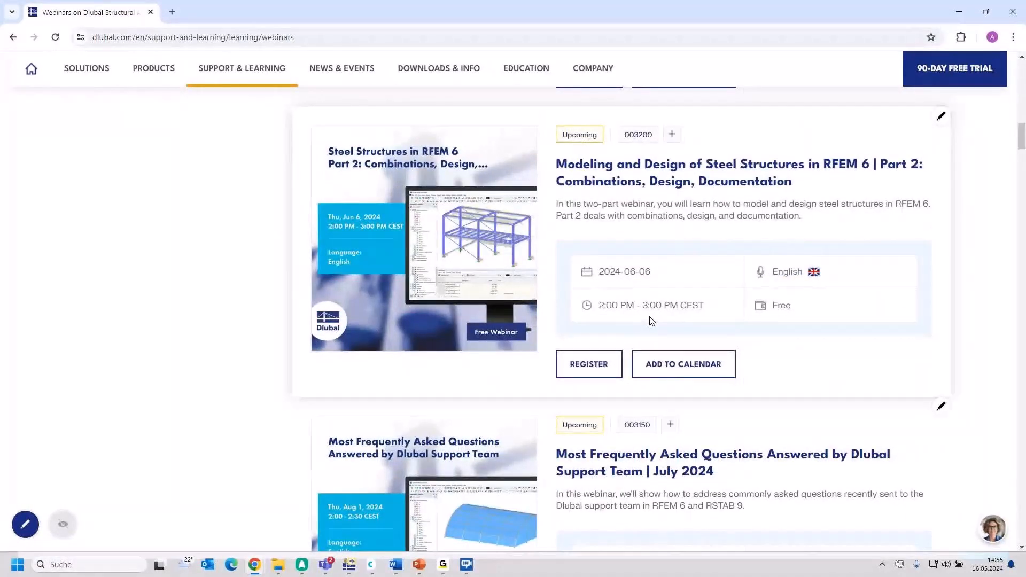
scroll(651, 319, down, 10)
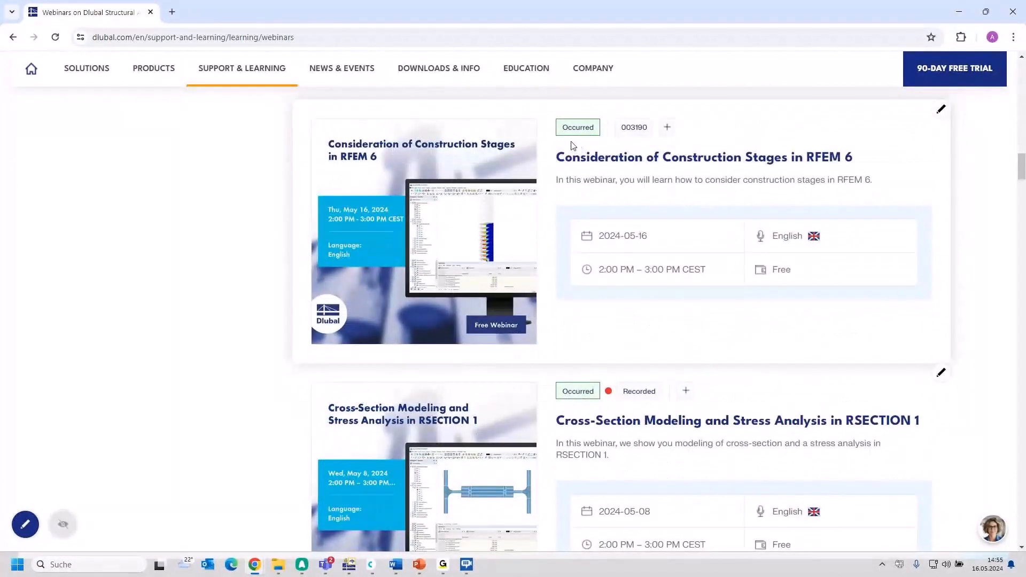
click(672, 160)
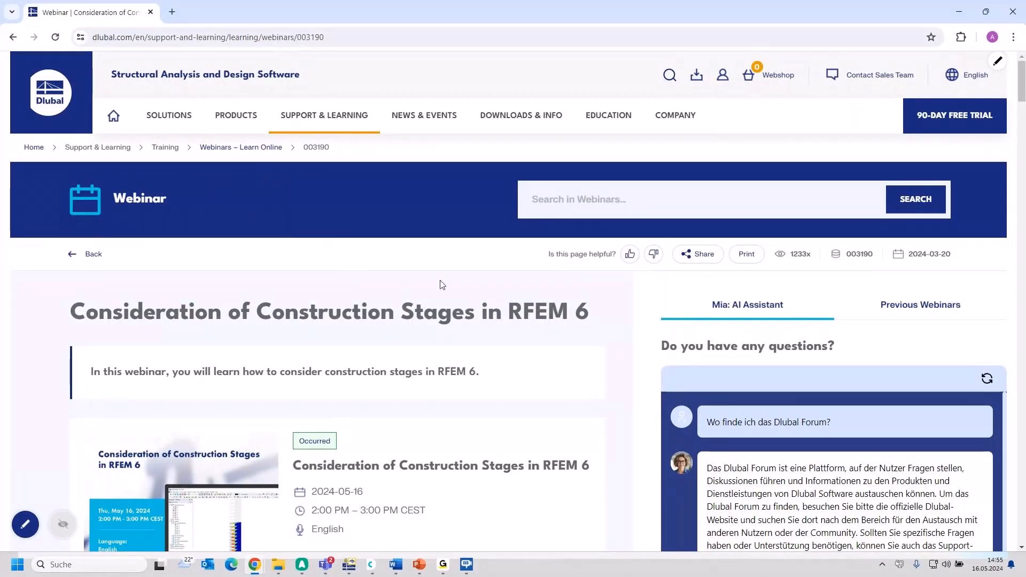
- Look through the webinar page for the presentation slides PDF under Downloads and for the Models to Download section
scroll(454, 289, down, 6)
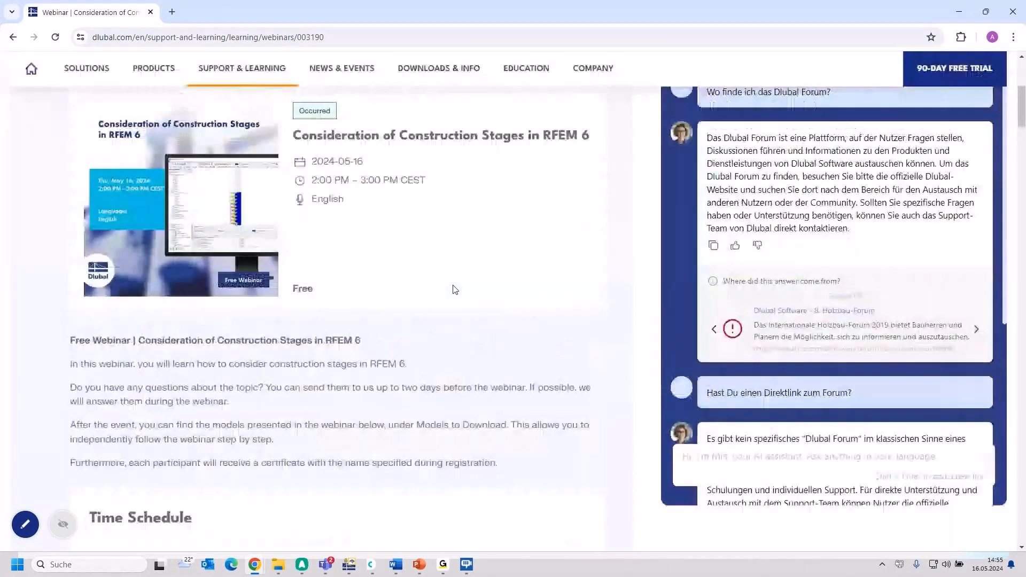
scroll(453, 288, up, 2)
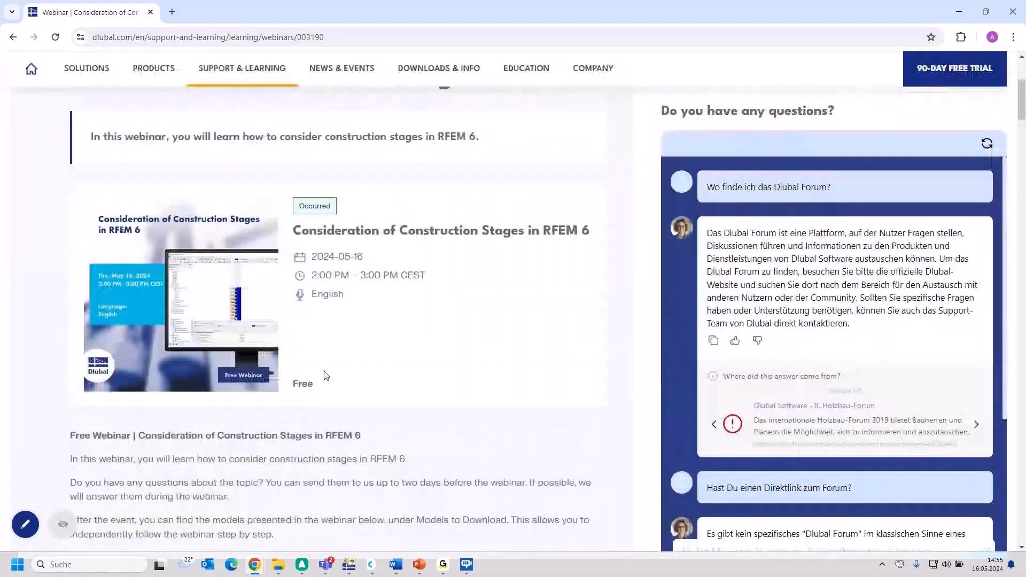
scroll(325, 376, down, 15)
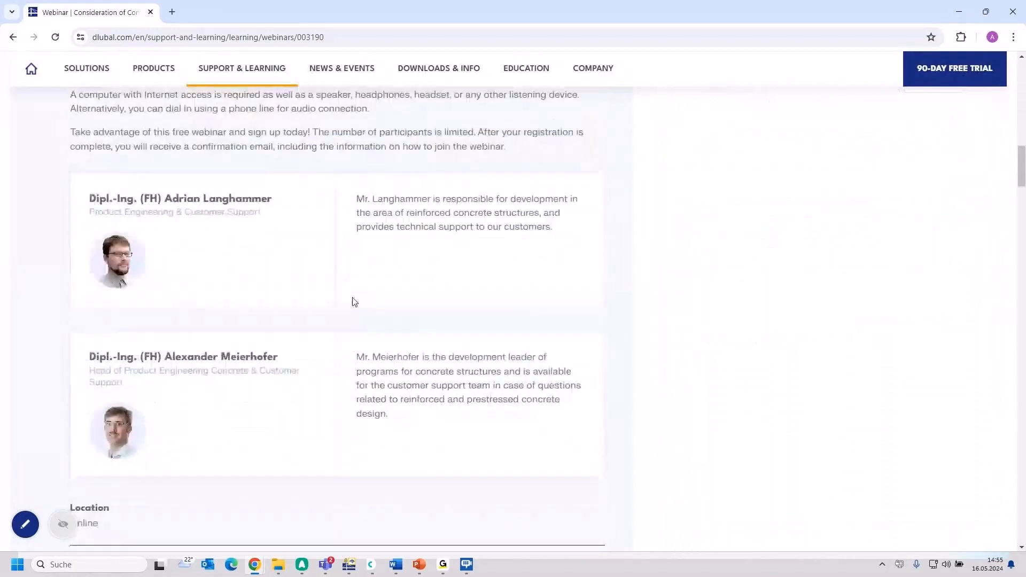
scroll(352, 302, down, 4)
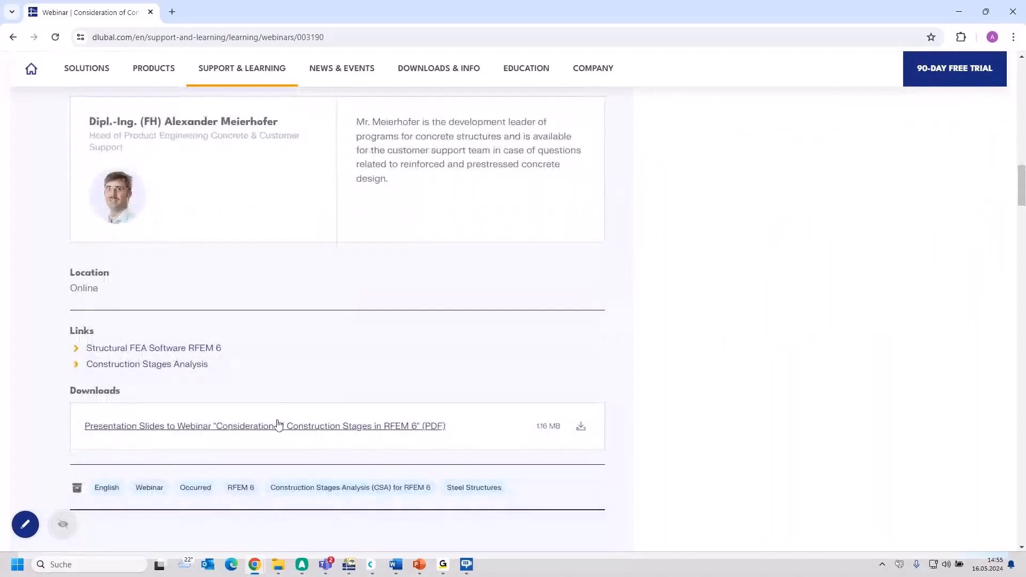
scroll(278, 423, down, 1)
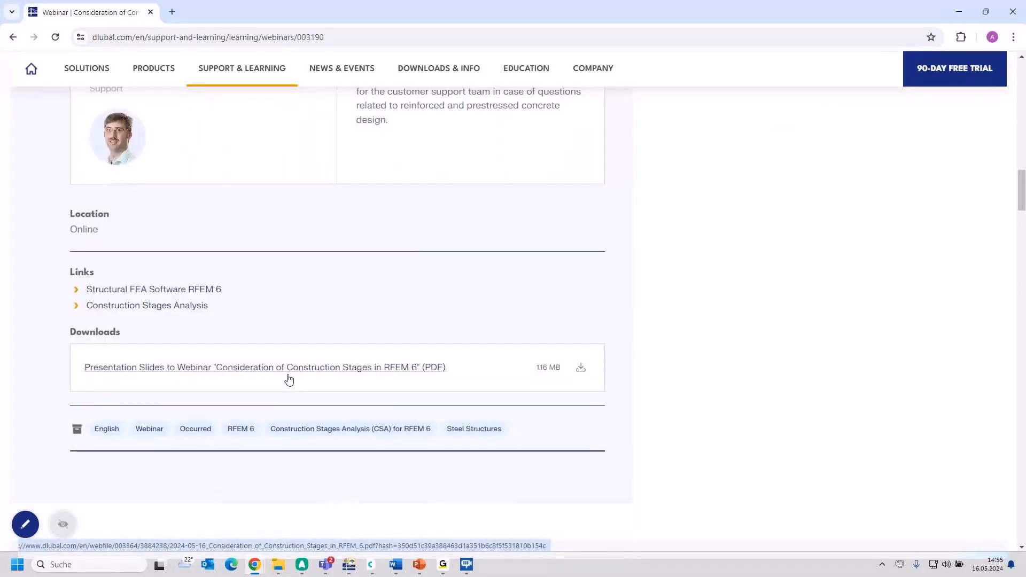
scroll(385, 362, down, 1)
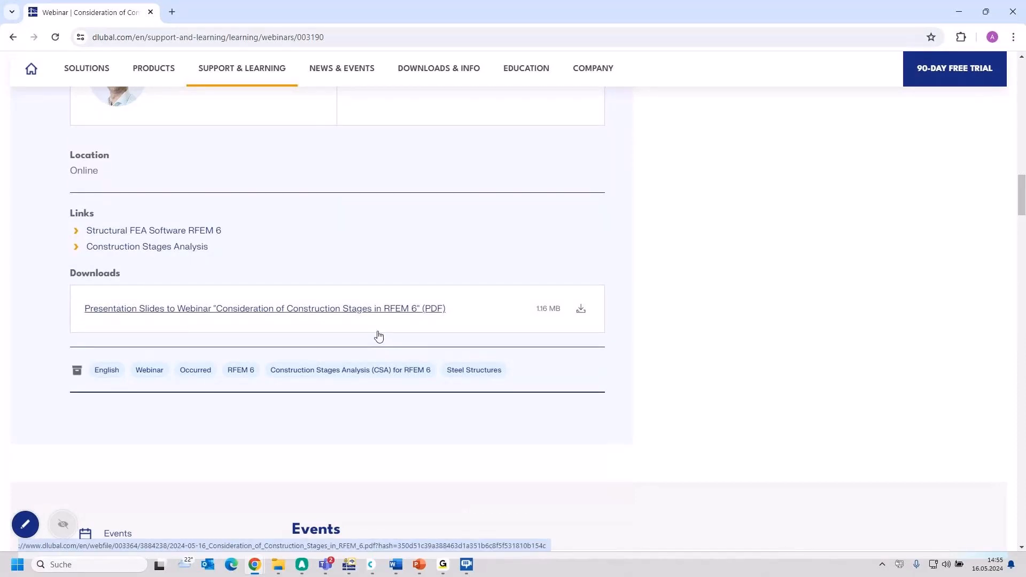
scroll(379, 335, down, 7)
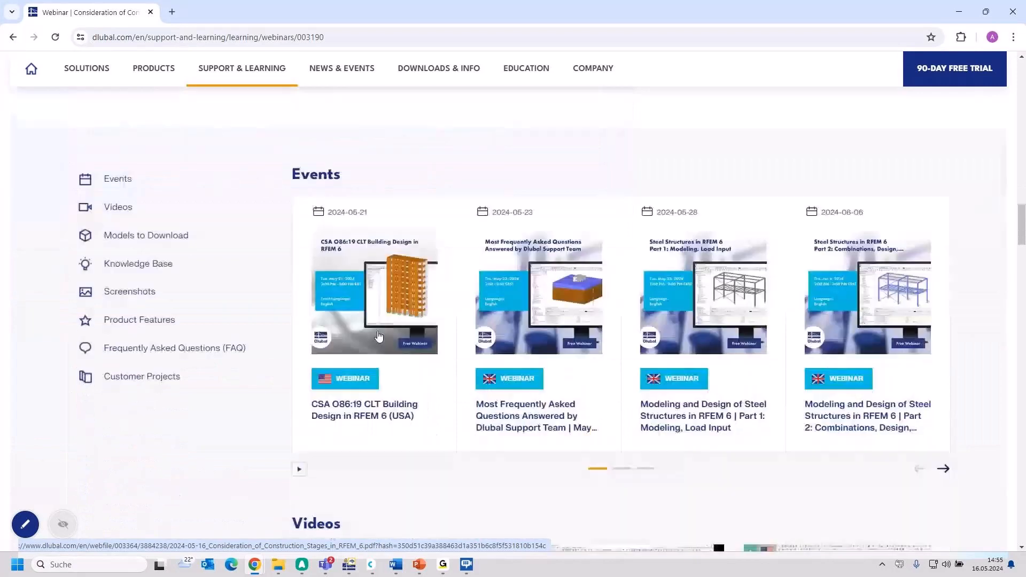
scroll(379, 336, down, 7)
scroll(378, 336, down, 5)
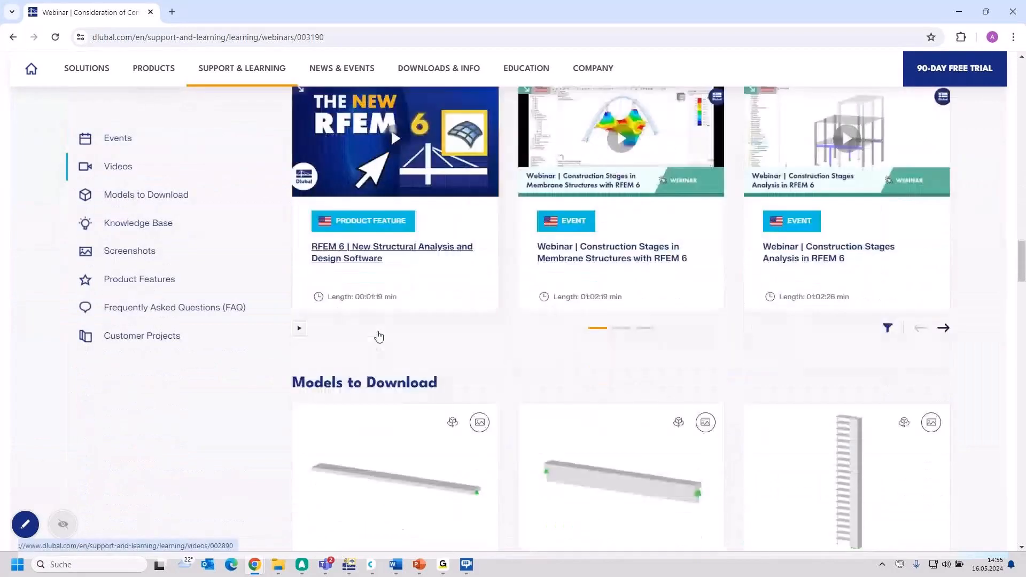